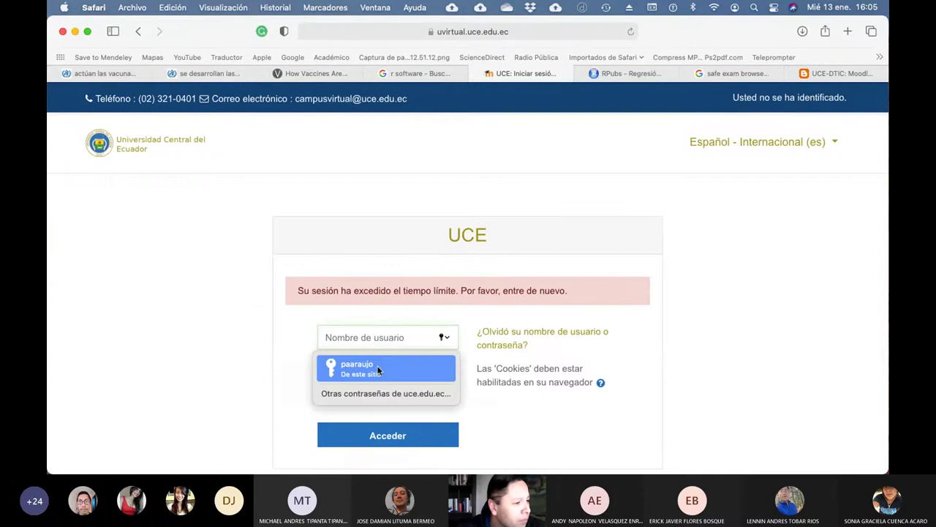
Step: Sign in to the virtual campus with the saved username and password, and open the Metodología de la Investigación (2020-2021) course
{"action": "left_click", "coordinate": [366, 368]}
{"action": "left_click", "coordinate": [409, 435]}
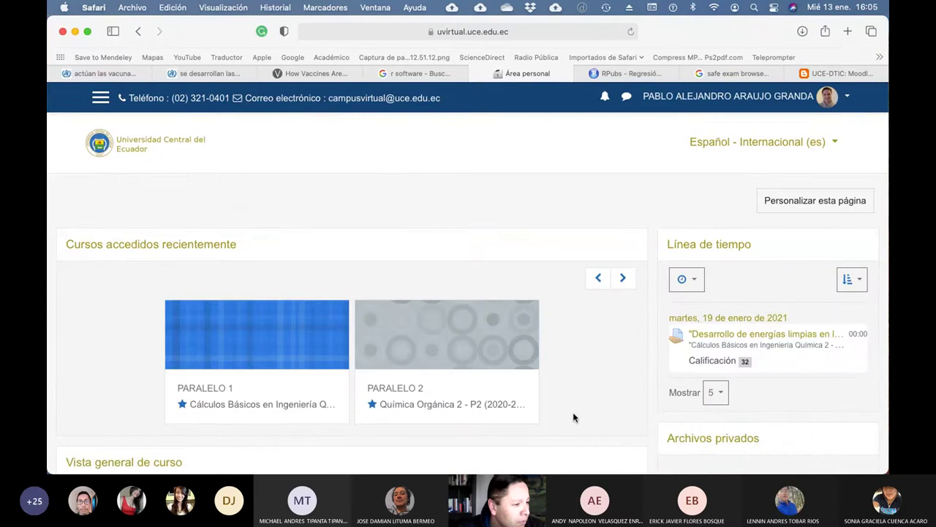
{"action": "scroll", "coordinate": [578, 399], "scroll_direction": "down", "scroll_amount": 5}
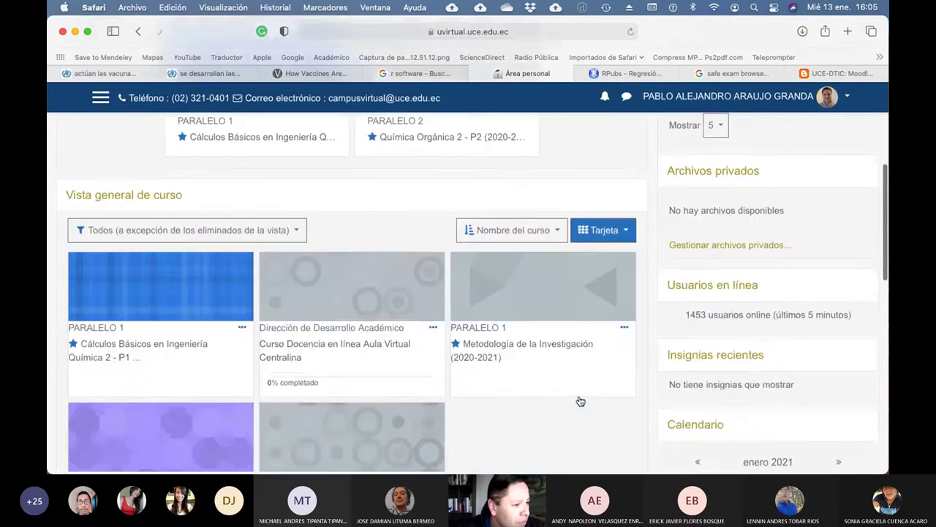
{"action": "left_click", "coordinate": [537, 345]}
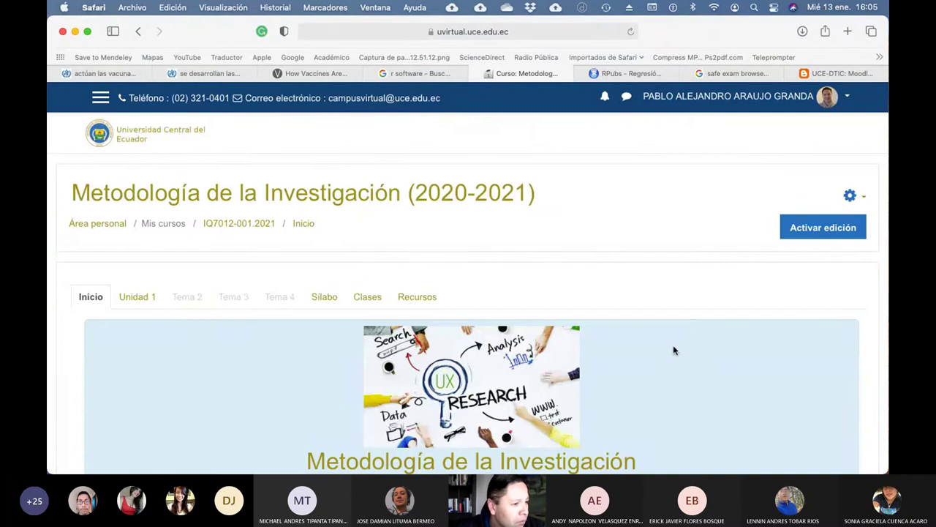
Step: Open the Asistencia Metodología de la Investigación (2020-2021) attendance activity from the course's start page
{"action": "scroll", "coordinate": [674, 350], "scroll_direction": "down", "scroll_amount": 5}
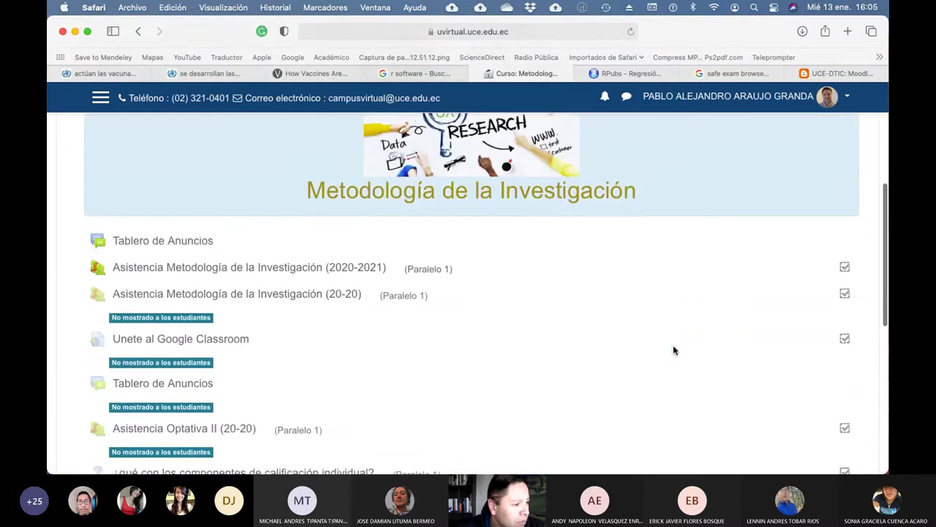
{"action": "scroll", "coordinate": [673, 350], "scroll_direction": "up", "scroll_amount": 2}
{"action": "scroll", "coordinate": [673, 350], "scroll_direction": "down", "scroll_amount": 1}
{"action": "left_click", "coordinate": [297, 326]}
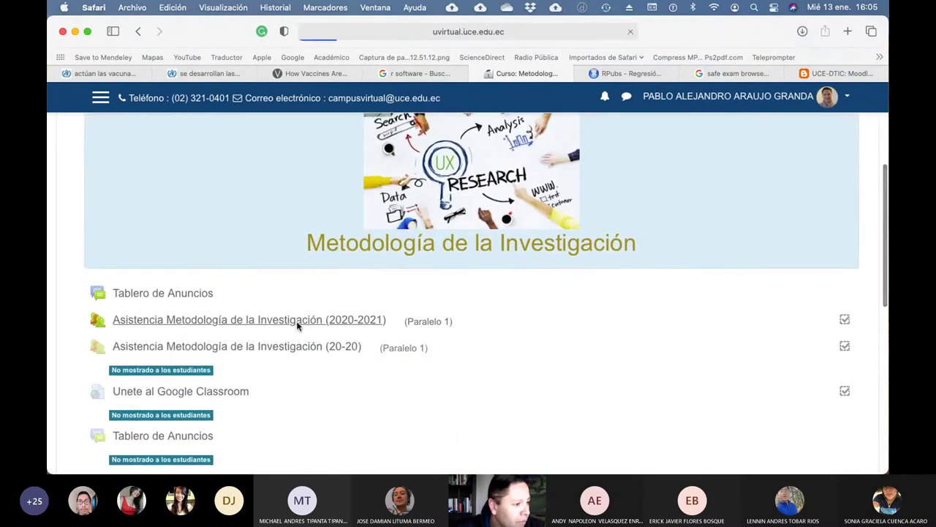
{"action": "scroll", "coordinate": [609, 339], "scroll_direction": "down", "scroll_amount": 1}
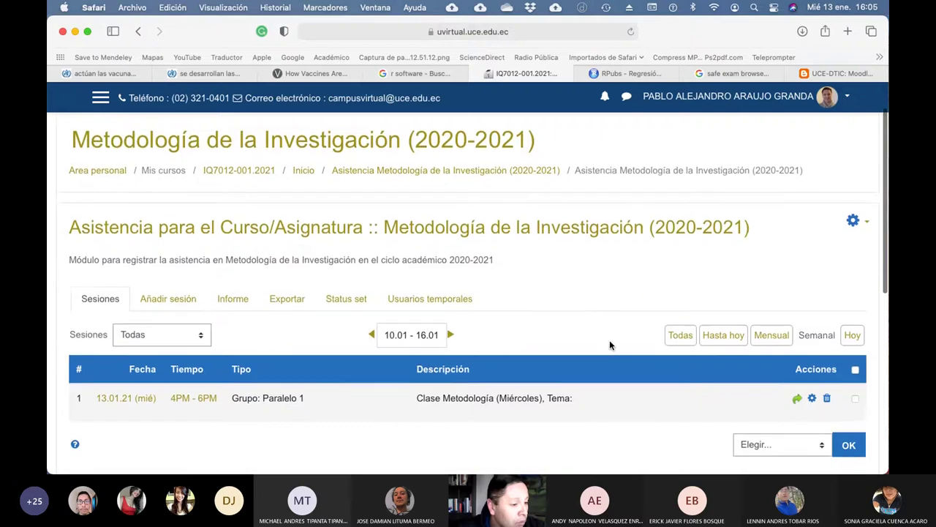
Step: Append "Revisión de Proyectos de Investigación" as the topic in the 13.01.21 attendance session's description and save the session changes
{"action": "left_click", "coordinate": [812, 399]}
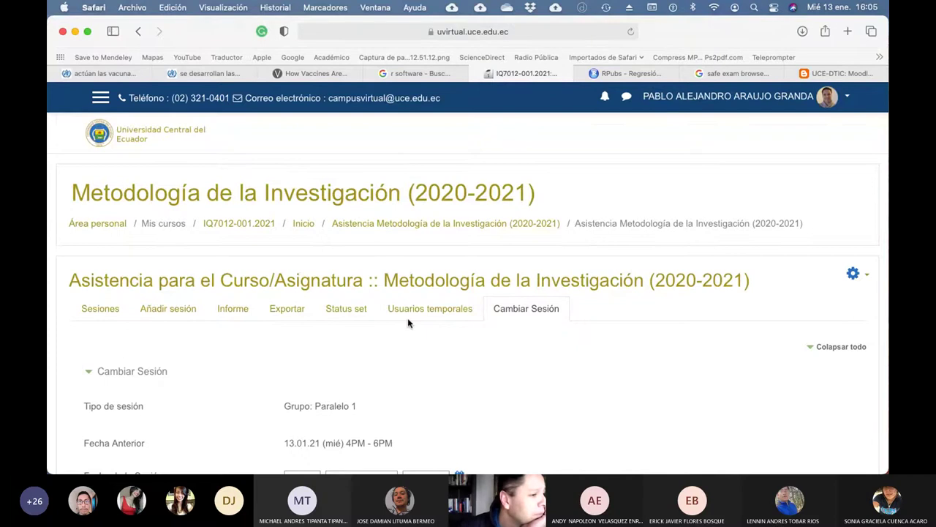
{"action": "scroll", "coordinate": [407, 317], "scroll_direction": "down", "scroll_amount": 5}
{"action": "left_click", "coordinate": [491, 391]}
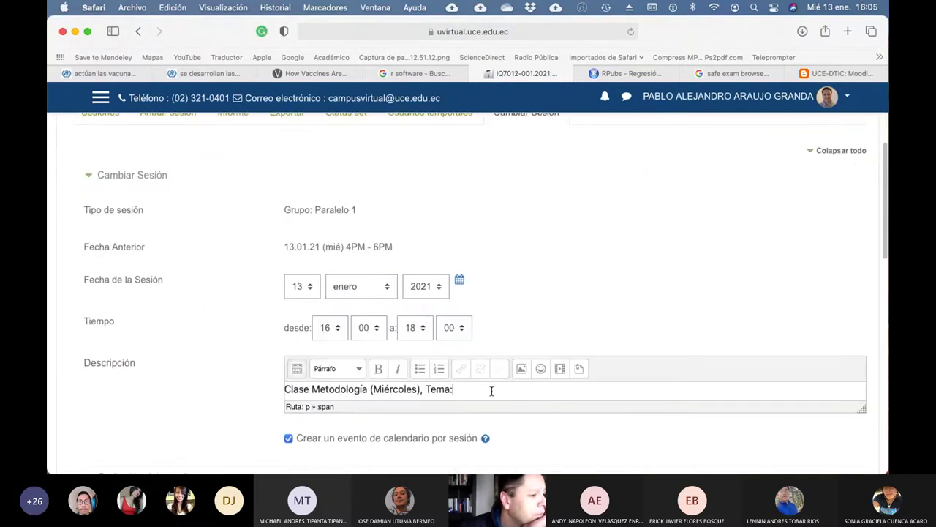
{"action": "type", "text": "Rev"}
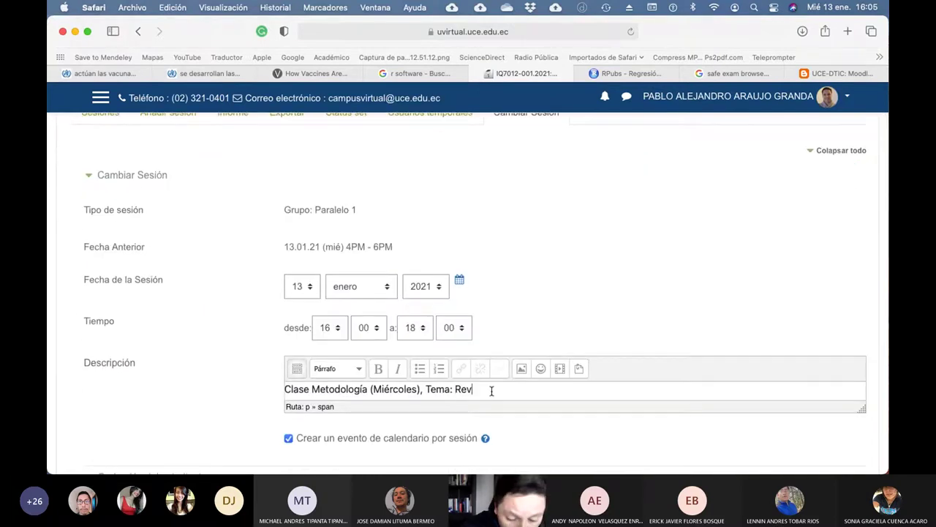
{"action": "type", "text": "isión de3"}
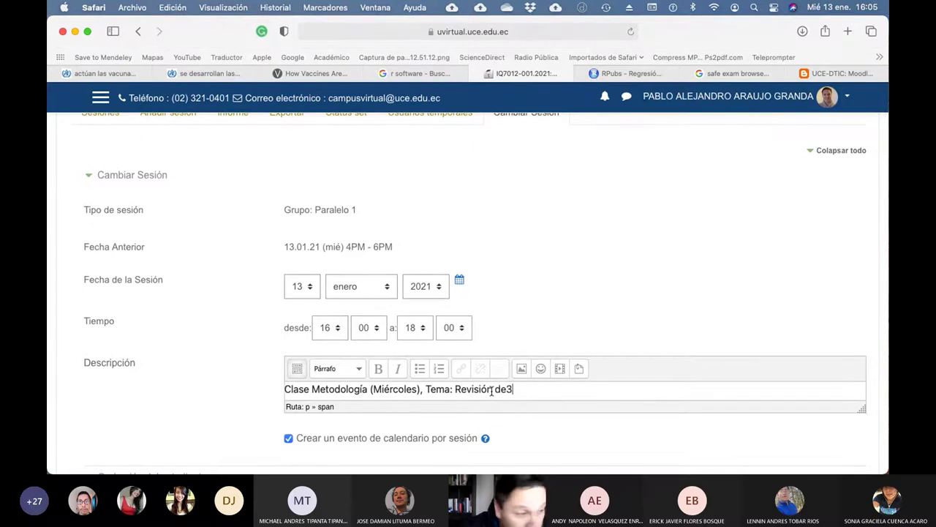
{"action": "key", "text": "BackSpace"}
{"action": "type", "text": "Pro"}
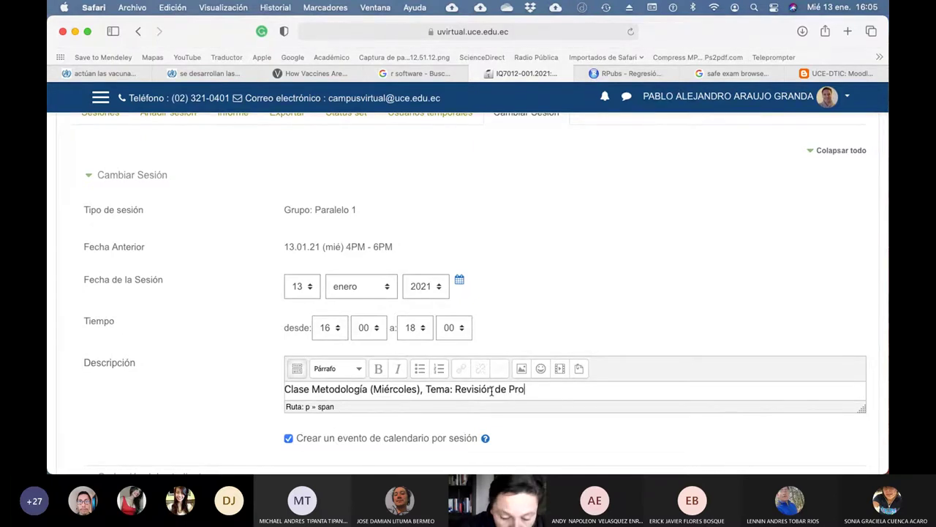
{"action": "type", "text": "yectos de l"}
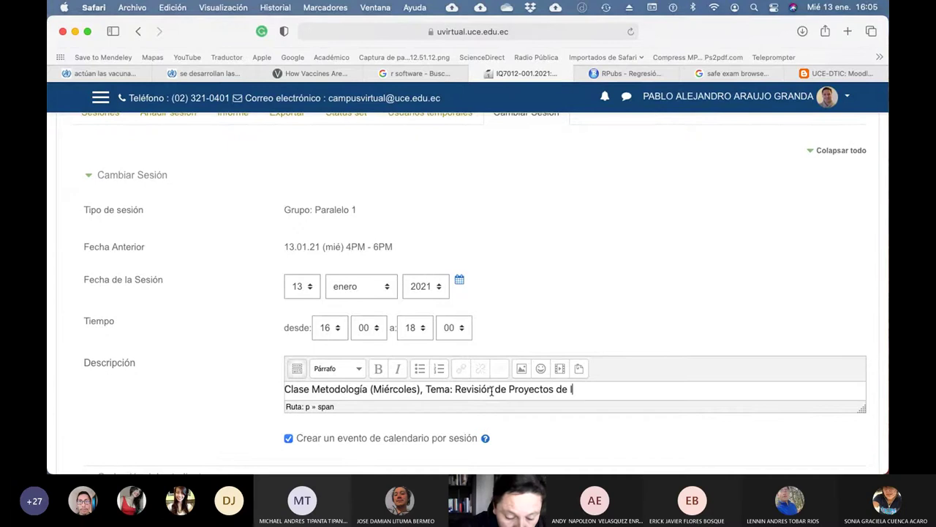
{"action": "type", "text": "a"}
{"action": "key", "text": "BackSpace"}
{"action": "key", "text": "BackSpace"}
{"action": "type", "text": "l"}
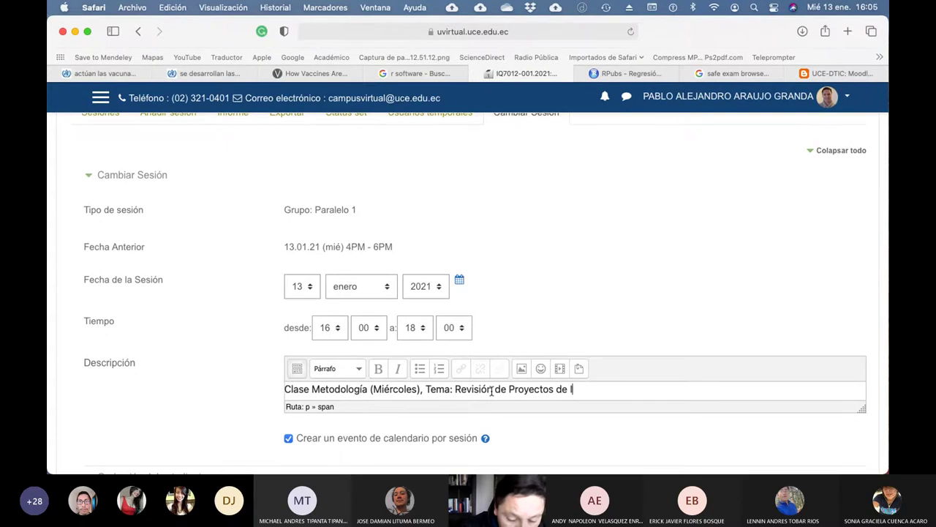
{"action": "type", "text": "nvestiogaci´"}
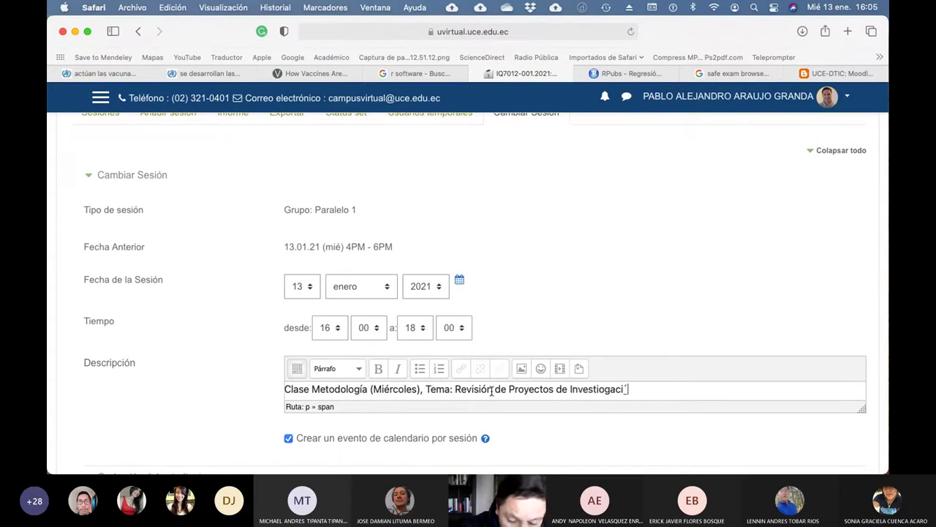
{"action": "type", "text": "ón"}
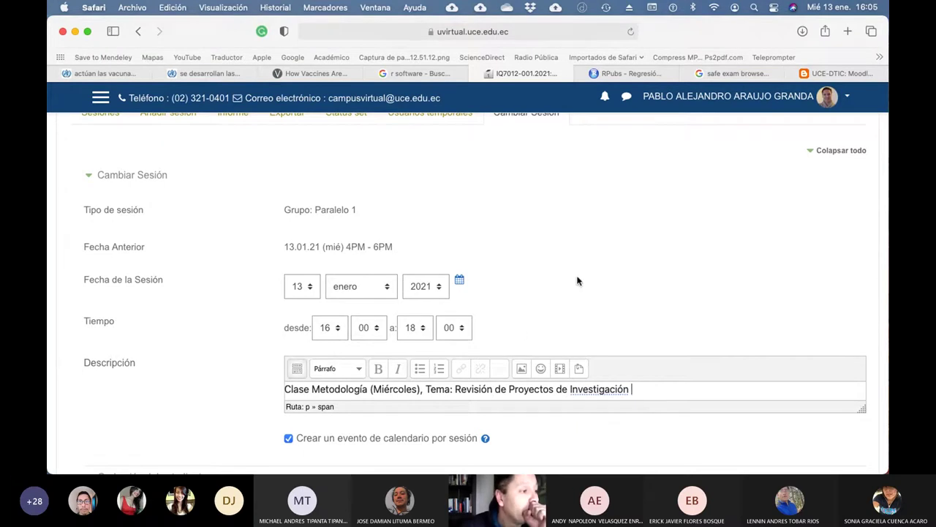
{"action": "scroll", "coordinate": [577, 281], "scroll_direction": "down", "scroll_amount": 10}
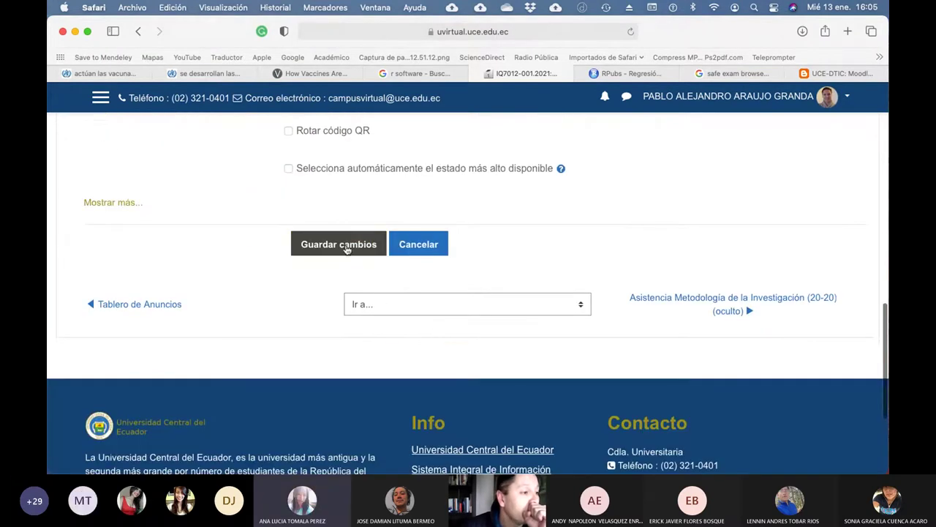
{"action": "left_click", "coordinate": [347, 249]}
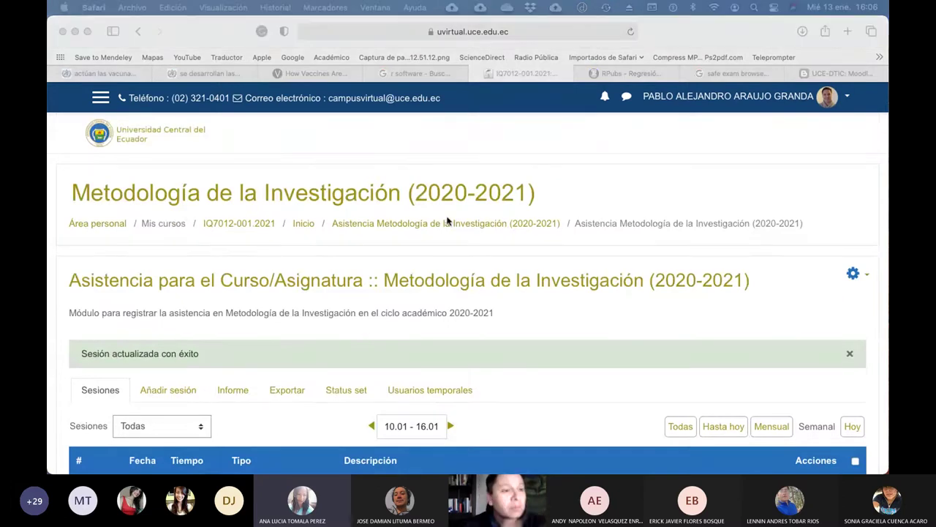
Step: Return to the course IQ7012-001.2021 and open the El Problema de Investigación wiki in Unidad 1
{"action": "left_click", "coordinate": [196, 27]}
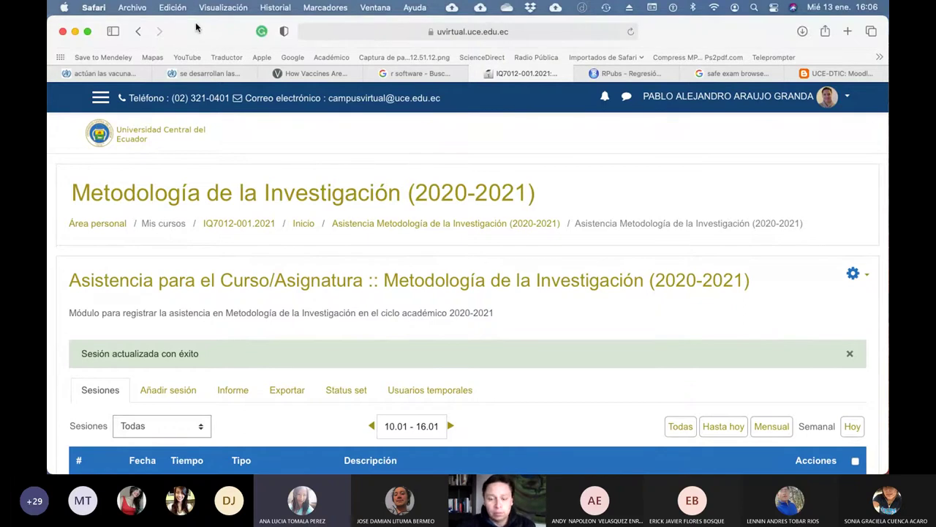
{"action": "left_click", "coordinate": [238, 226]}
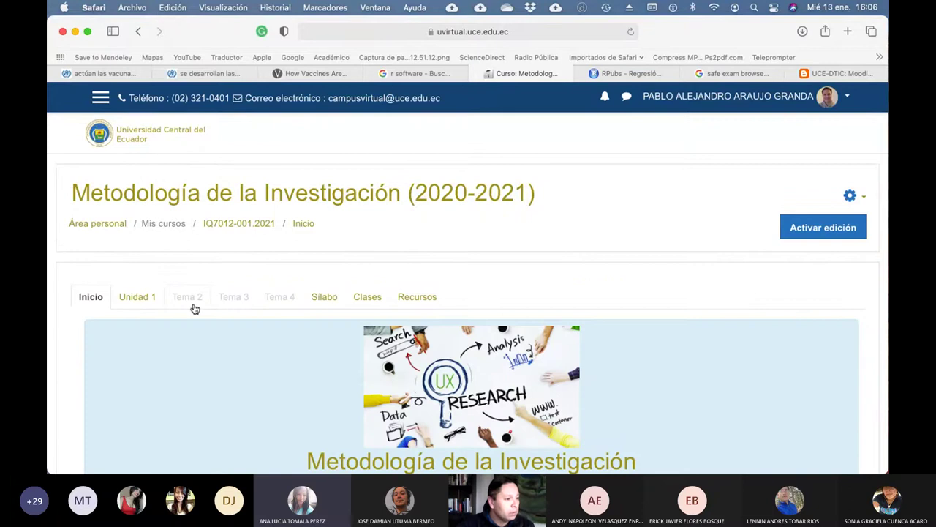
{"action": "left_click", "coordinate": [137, 296]}
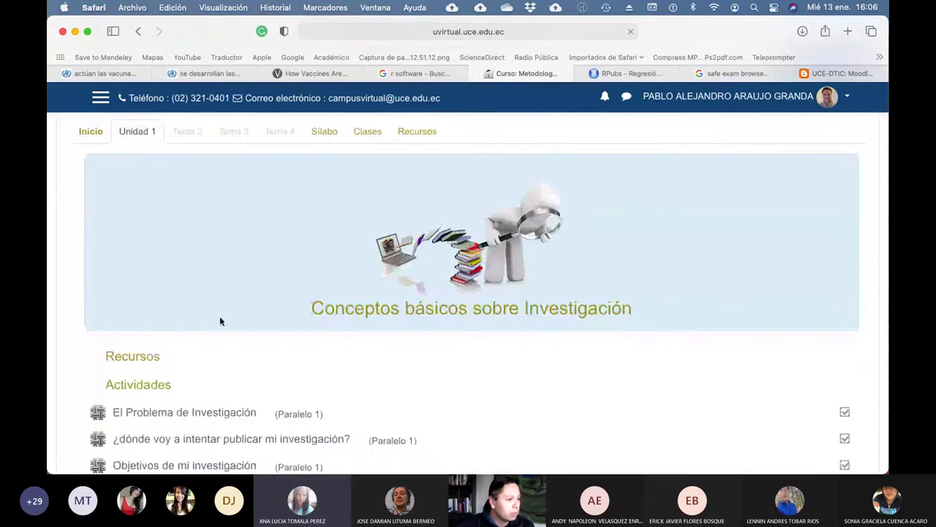
{"action": "scroll", "coordinate": [220, 322], "scroll_direction": "down", "scroll_amount": 3}
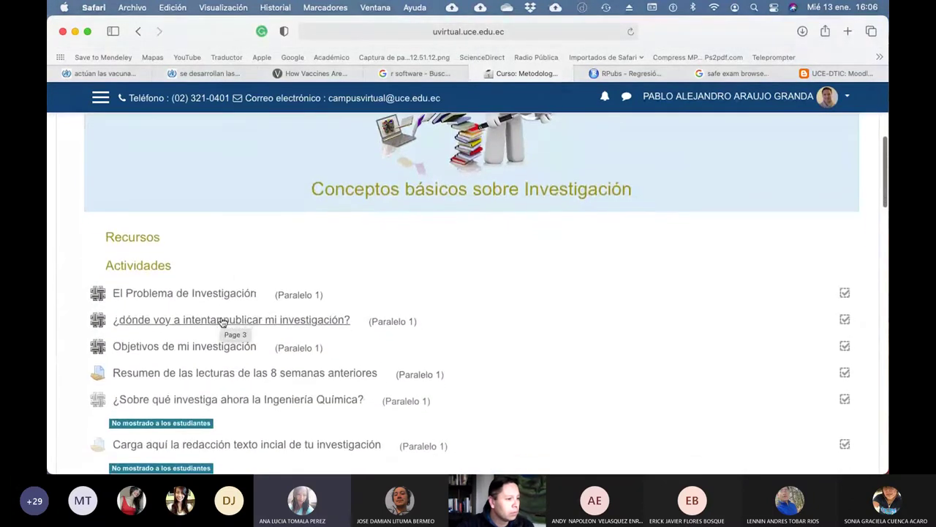
{"action": "scroll", "coordinate": [222, 322], "scroll_direction": "down", "scroll_amount": 2}
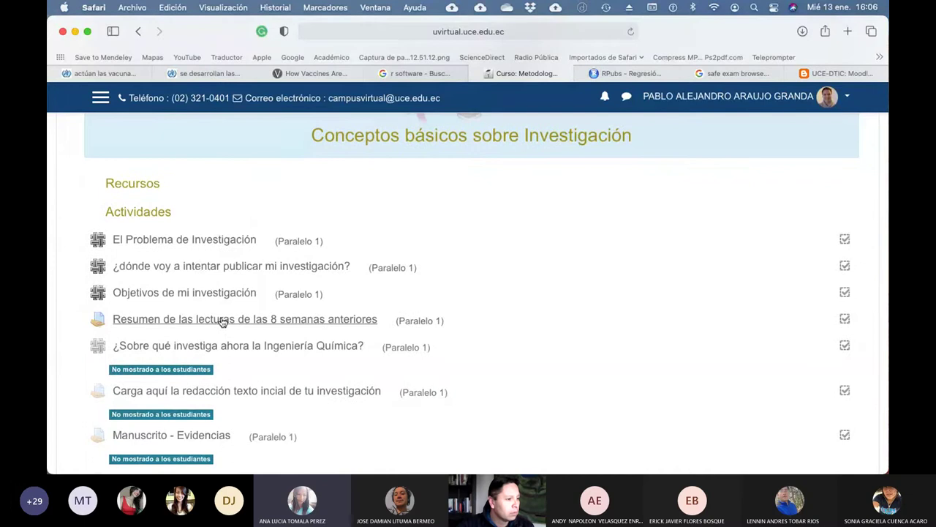
{"action": "left_click", "coordinate": [222, 241]}
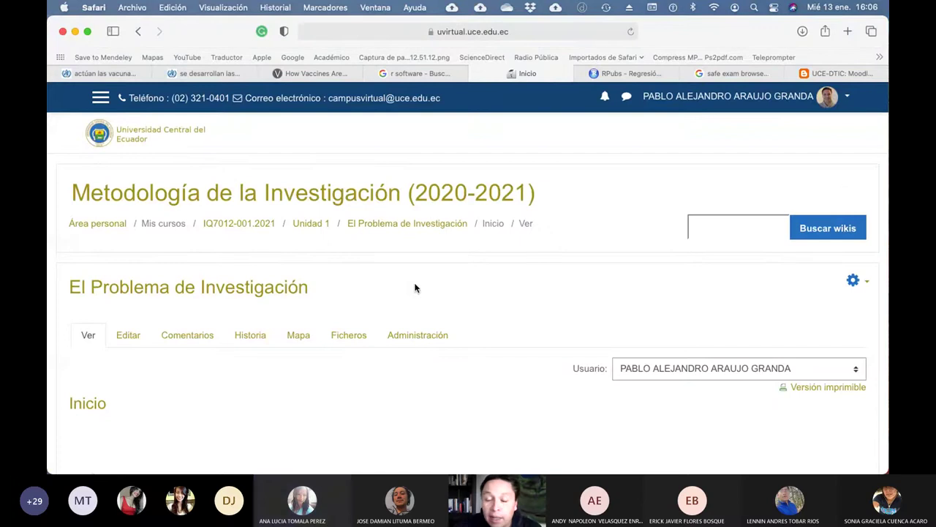
Step: Show a student's page in the El Problema de Investigación wiki and read the topic, question and possible answer
{"action": "left_click", "coordinate": [725, 374]}
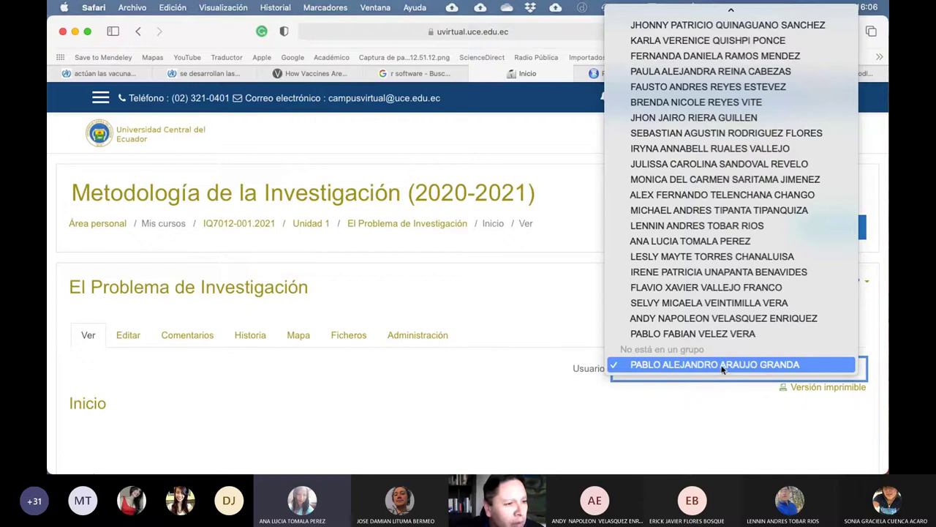
{"action": "left_click", "coordinate": [692, 241]}
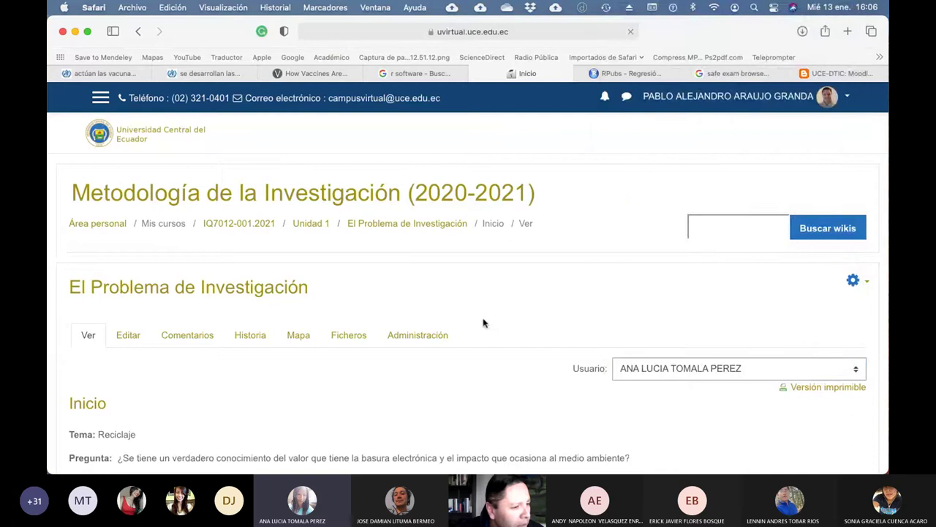
{"action": "scroll", "coordinate": [493, 341], "scroll_direction": "down", "scroll_amount": 4}
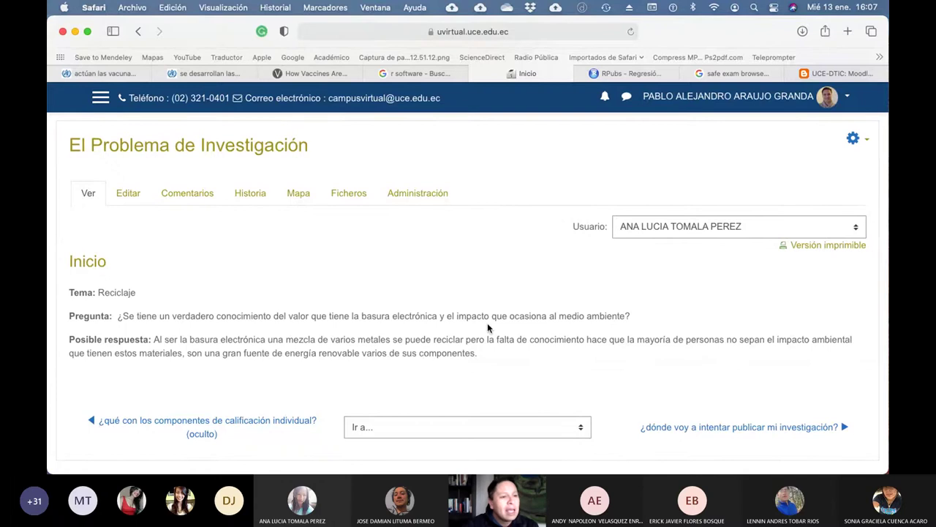
Step: Go back to the course's Unidad 1 activities and open the Objetivos de mi investigación wiki in viewing mode
{"action": "scroll", "coordinate": [302, 337], "scroll_direction": "up", "scroll_amount": 3}
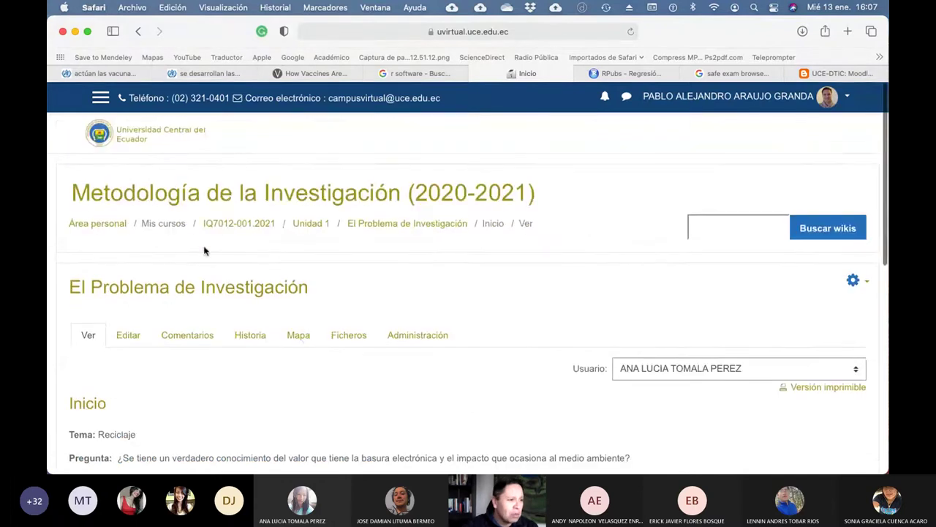
{"action": "left_click", "coordinate": [222, 229]}
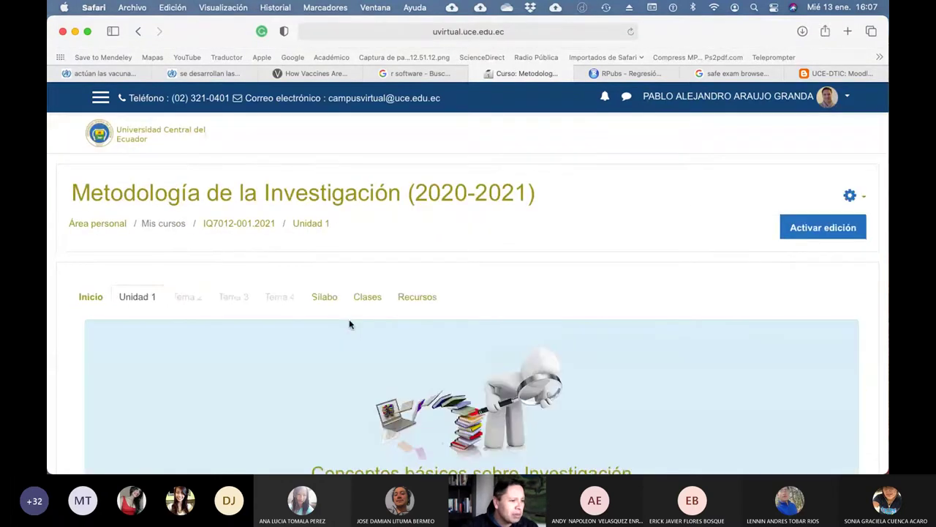
{"action": "scroll", "coordinate": [349, 324], "scroll_direction": "down", "scroll_amount": 5}
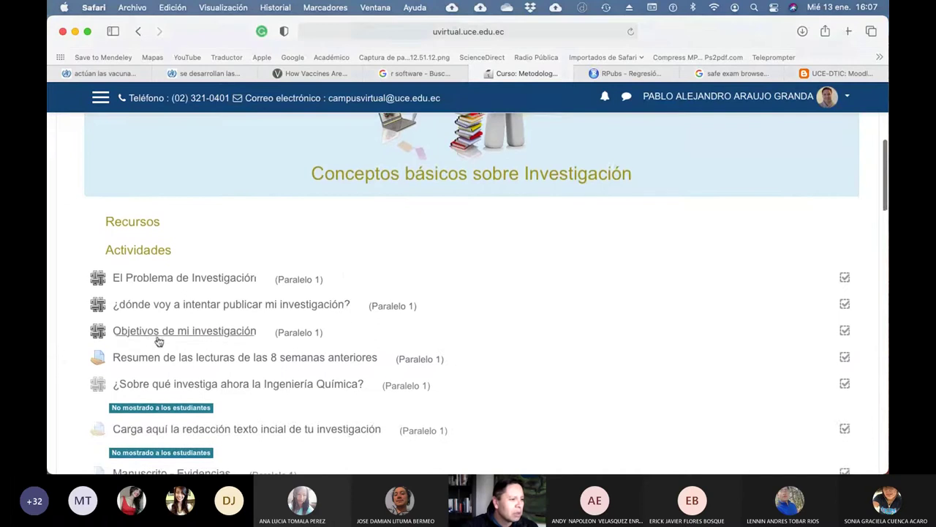
{"action": "left_click", "coordinate": [163, 335]}
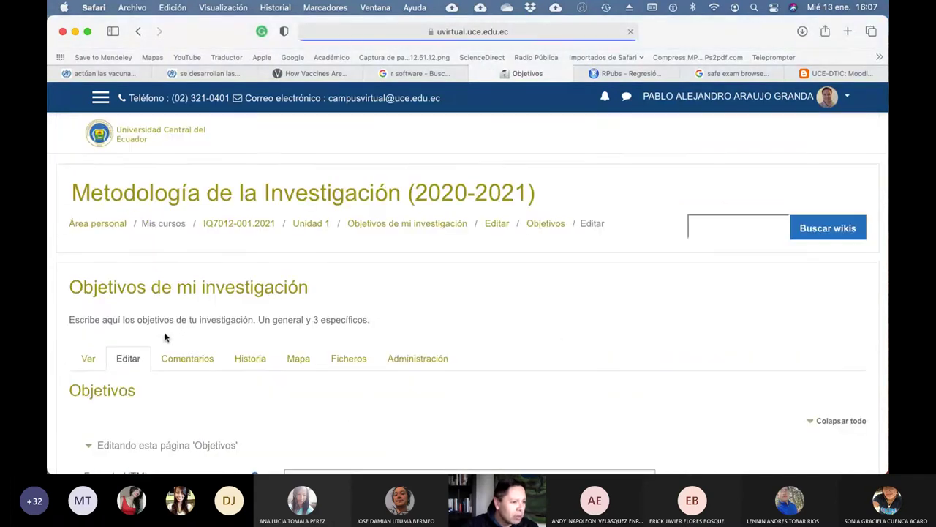
{"action": "left_click", "coordinate": [88, 360]}
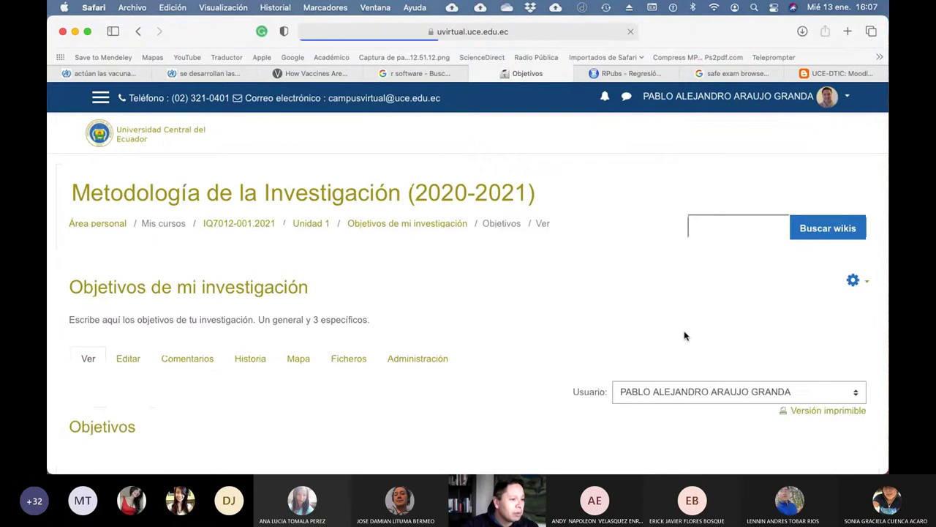
Step: Select a student in the Objetivos de mi investigación wiki and show that student's Objetivos page in viewing mode
{"action": "scroll", "coordinate": [684, 336], "scroll_direction": "down", "scroll_amount": 2}
{"action": "left_click", "coordinate": [681, 342]}
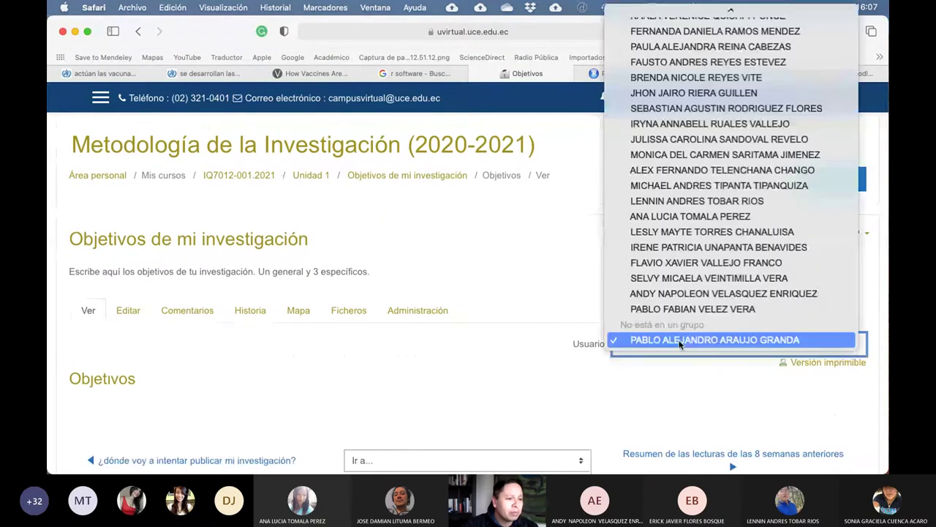
{"action": "left_click", "coordinate": [702, 207]}
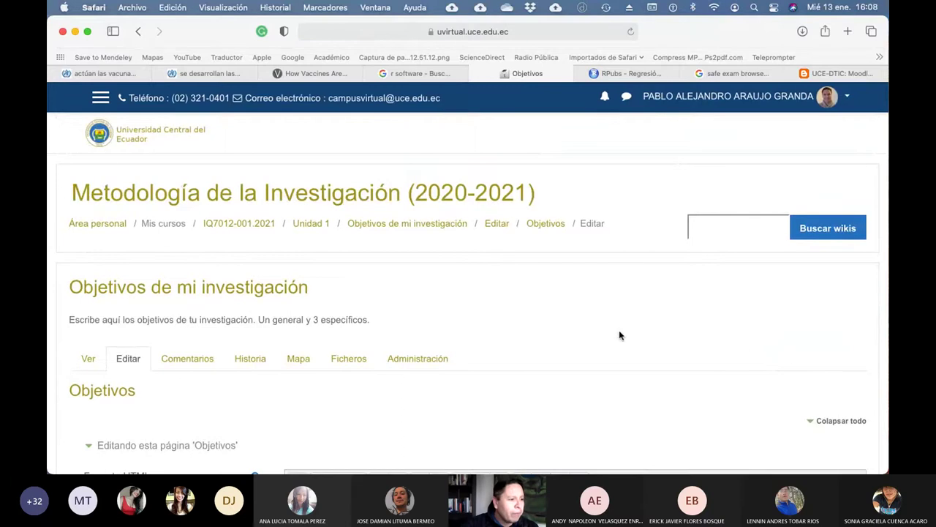
{"action": "scroll", "coordinate": [619, 335], "scroll_direction": "down", "scroll_amount": 3}
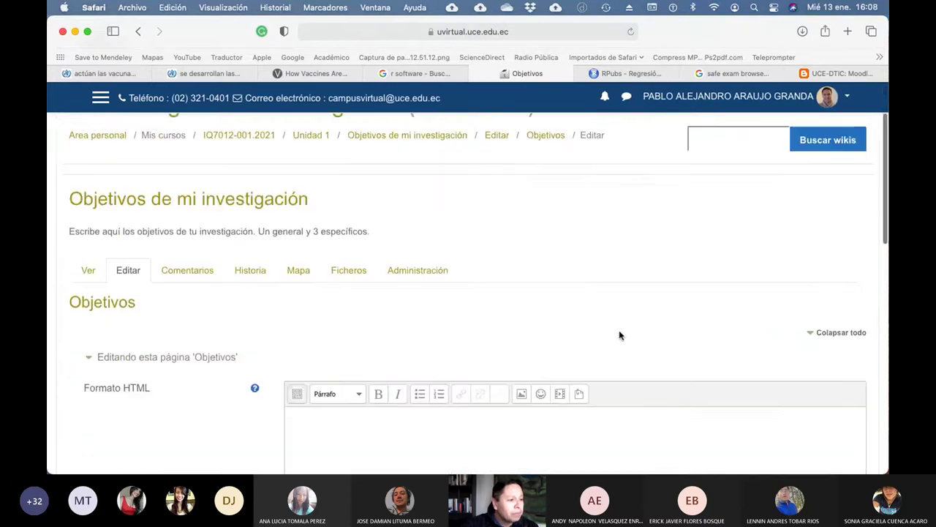
{"action": "scroll", "coordinate": [619, 334], "scroll_direction": "up", "scroll_amount": 1}
{"action": "left_click", "coordinate": [91, 253]}
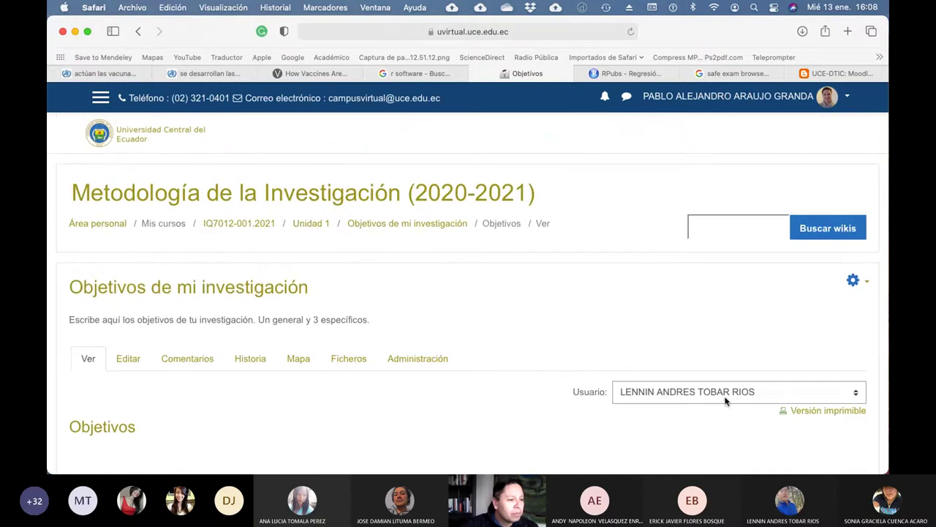
Step: Show the Objetivos page of the next student in the user list, and of the student two entries above that one
{"action": "left_click", "coordinate": [726, 397]}
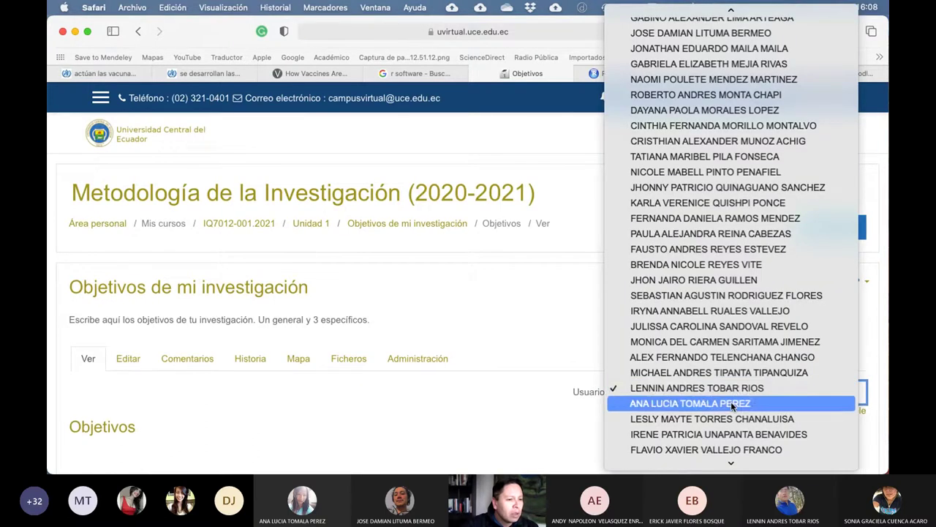
{"action": "left_click", "coordinate": [731, 402]}
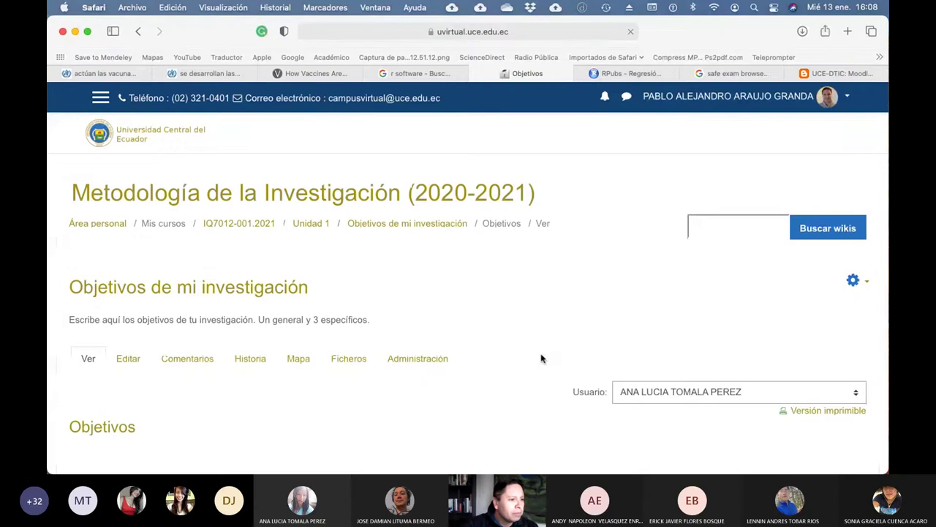
{"action": "scroll", "coordinate": [539, 356], "scroll_direction": "down", "scroll_amount": 3}
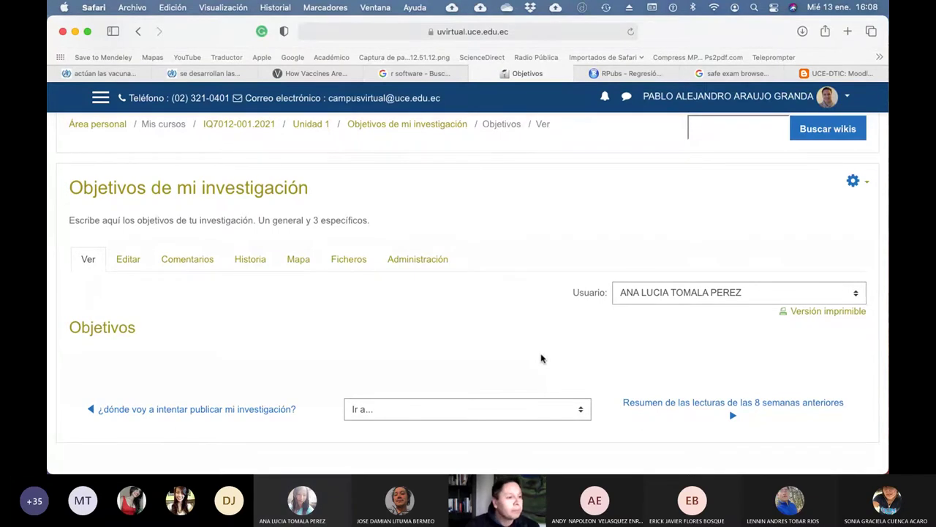
{"action": "left_click", "coordinate": [790, 298]}
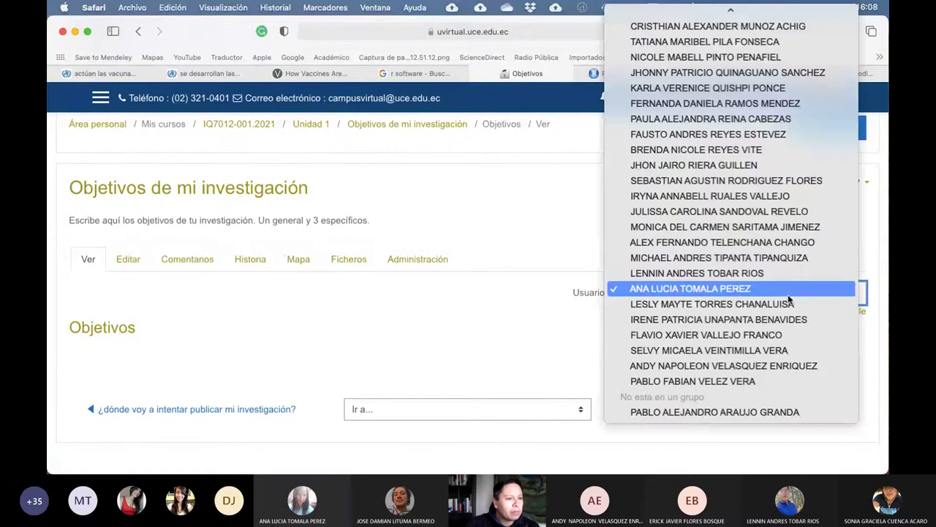
{"action": "left_click", "coordinate": [757, 257]}
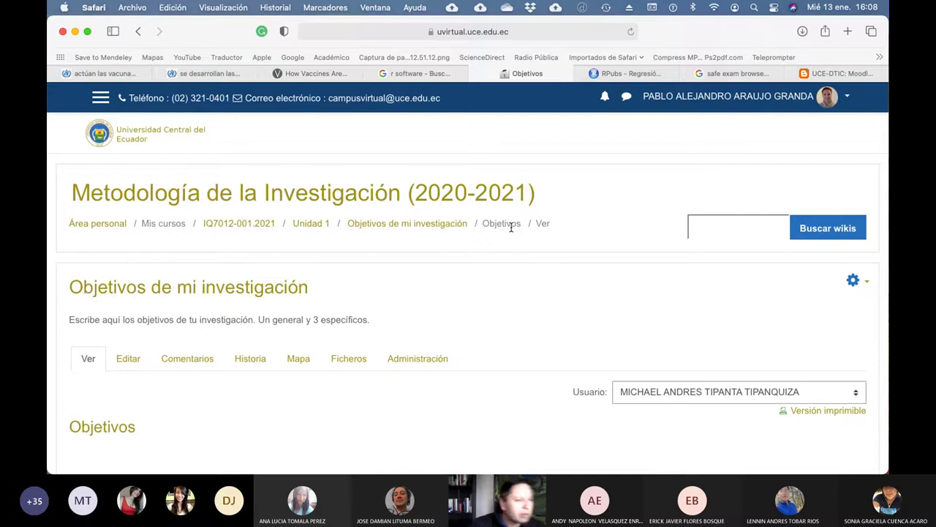
{"action": "scroll", "coordinate": [446, 359], "scroll_direction": "down", "scroll_amount": 3}
{"action": "scroll", "coordinate": [446, 356], "scroll_direction": "up", "scroll_amount": 1}
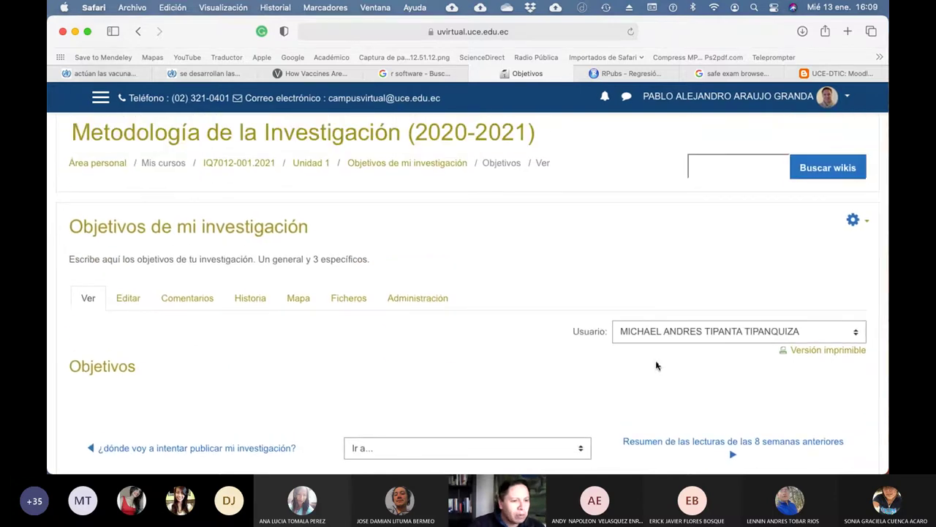
Step: Show the Objetivos page of the student three entries further up and read the objectives on microbial degradation of easel paintings
{"action": "left_click", "coordinate": [736, 338]}
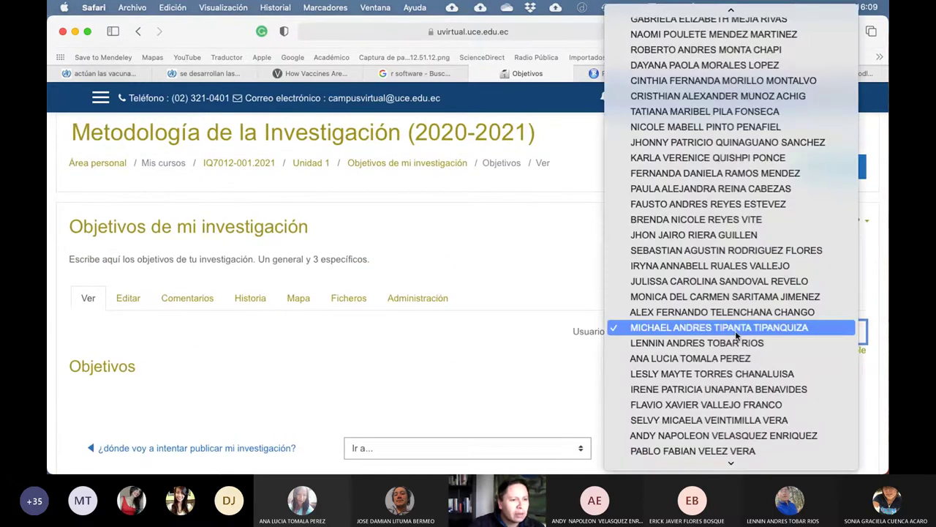
{"action": "left_click", "coordinate": [734, 282]}
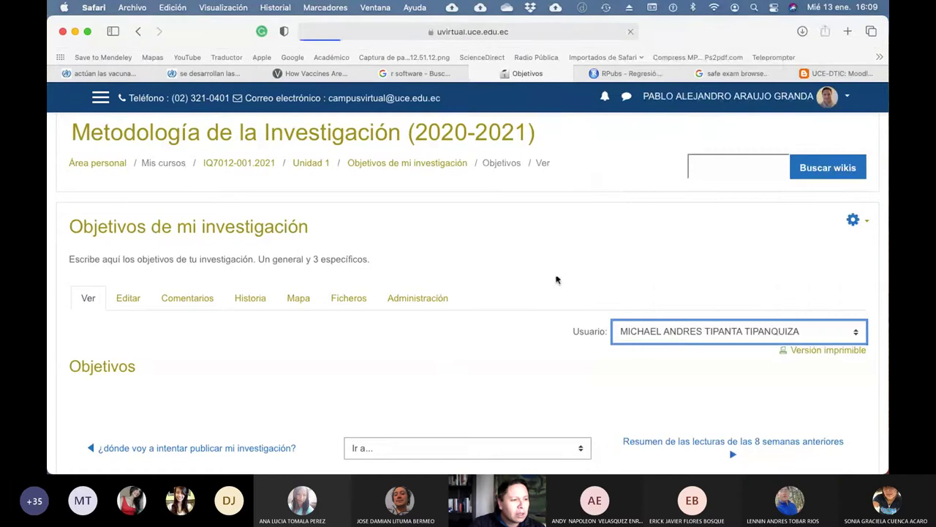
{"action": "scroll", "coordinate": [504, 309], "scroll_direction": "down", "scroll_amount": 5}
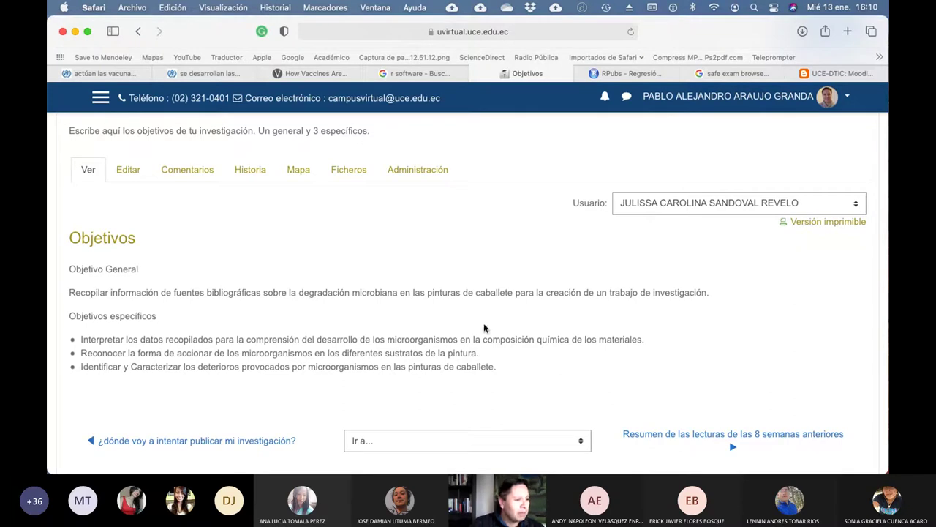
Step: Select the student listed directly above and show that student's Objetivos page in viewing mode
{"action": "left_click", "coordinate": [785, 208]}
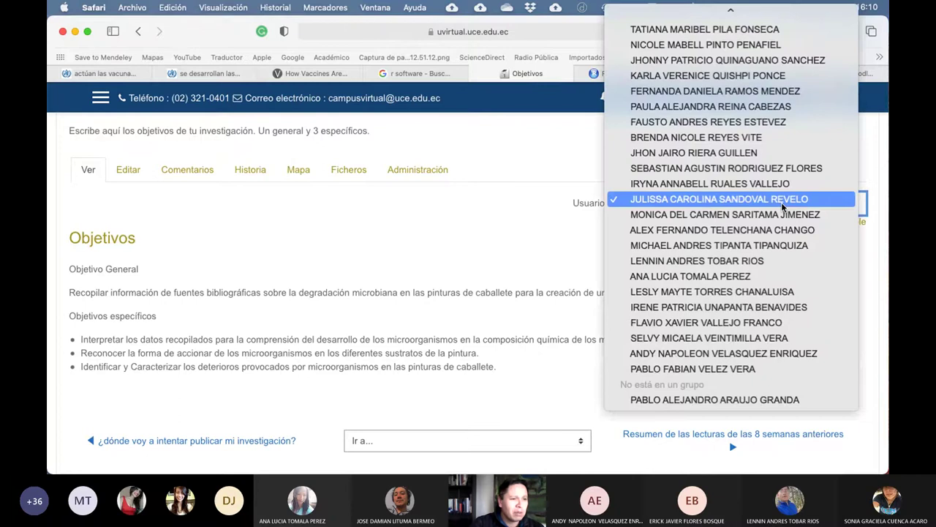
{"action": "left_click", "coordinate": [774, 184]}
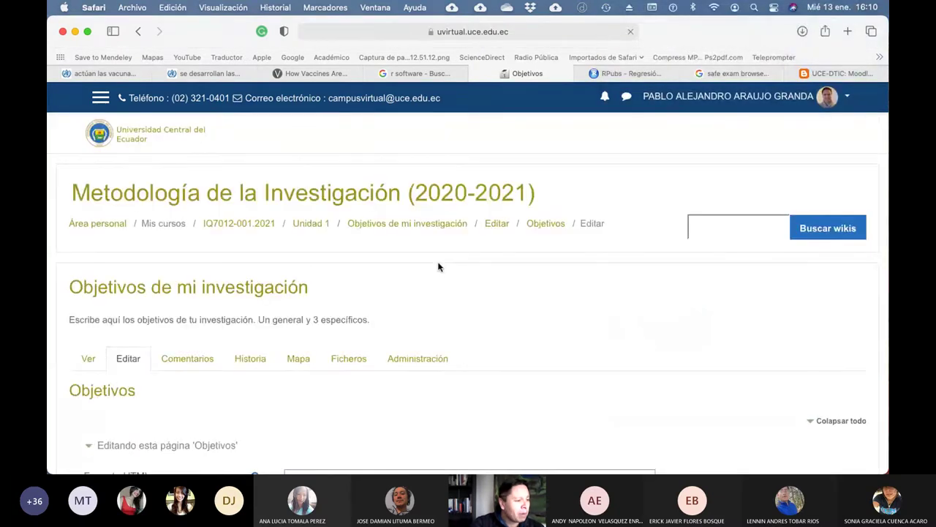
{"action": "left_click", "coordinate": [91, 359]}
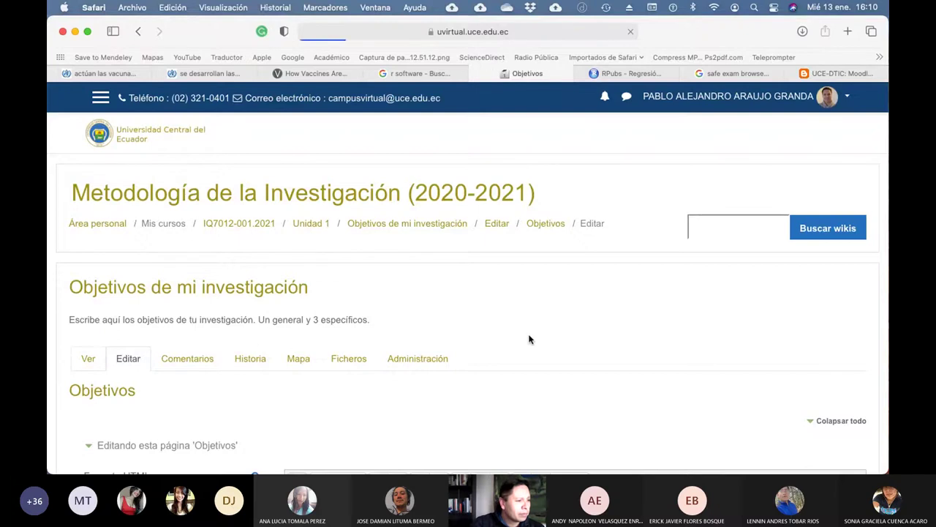
{"action": "scroll", "coordinate": [530, 339], "scroll_direction": "down", "scroll_amount": 5}
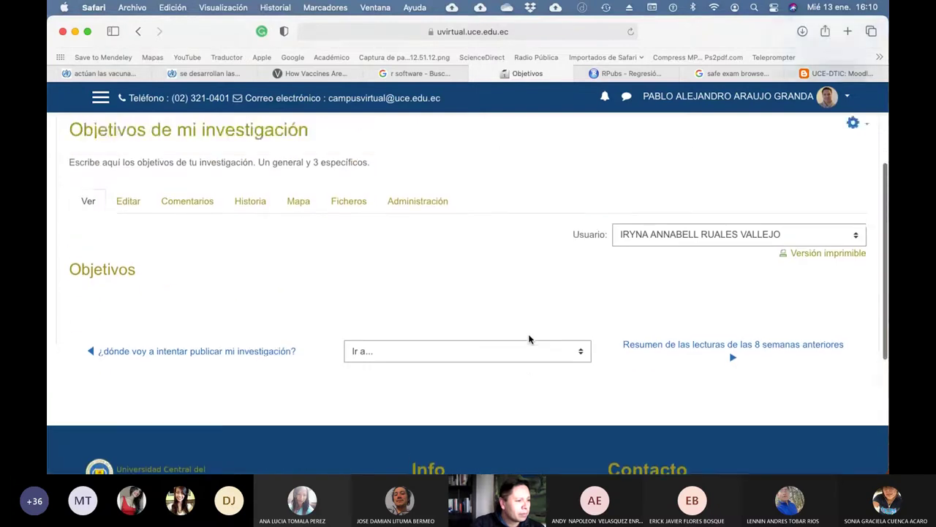
Step: Show the preceding student's Objetivos page and read the objectives on treating wastewater contaminated with hydrocarbons
{"action": "scroll", "coordinate": [530, 339], "scroll_direction": "up", "scroll_amount": 3}
{"action": "left_click", "coordinate": [688, 352]}
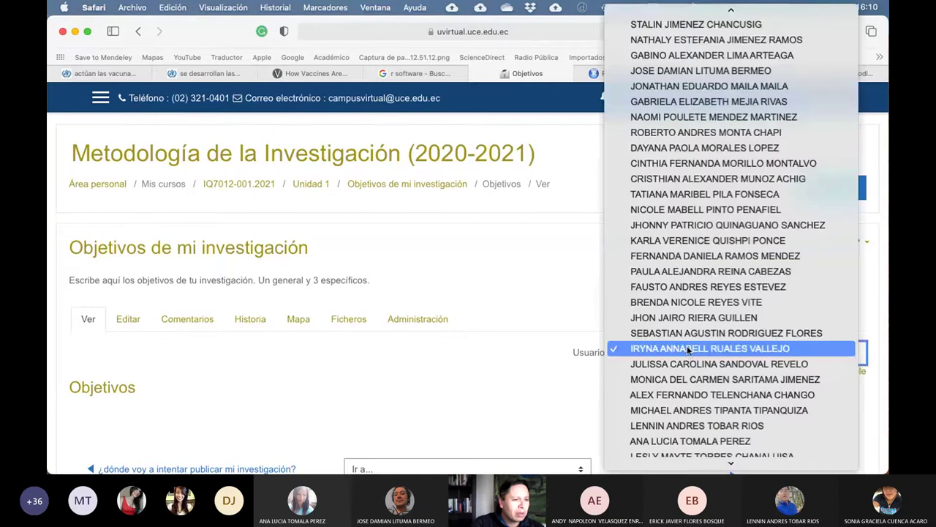
{"action": "left_click", "coordinate": [684, 334]}
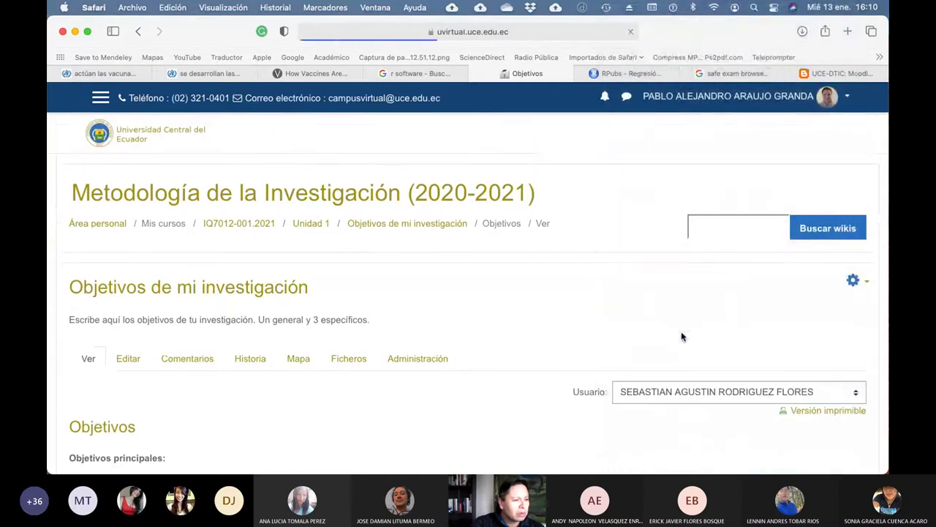
{"action": "scroll", "coordinate": [421, 325], "scroll_direction": "down", "scroll_amount": 5}
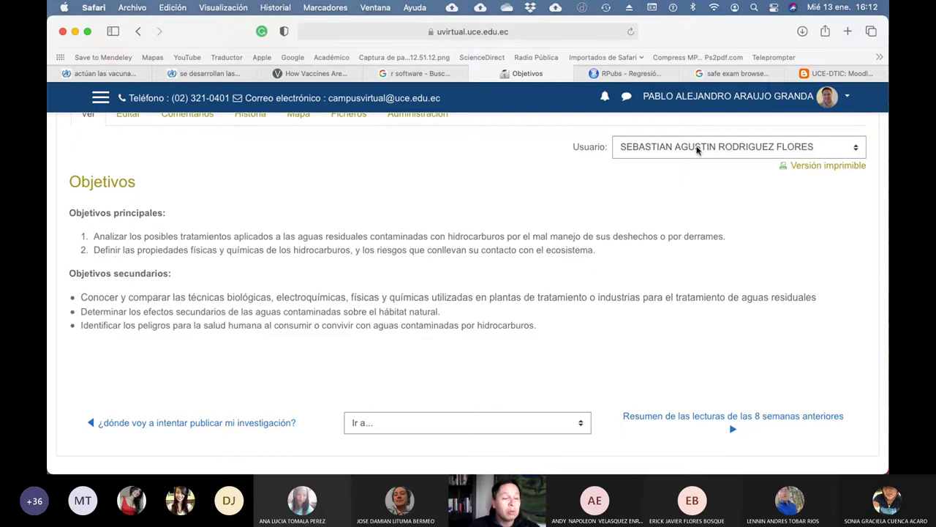
Step: Check the Objetivos pages of the next two students up the user list, one after the other, in viewing mode
{"action": "left_click", "coordinate": [697, 149]}
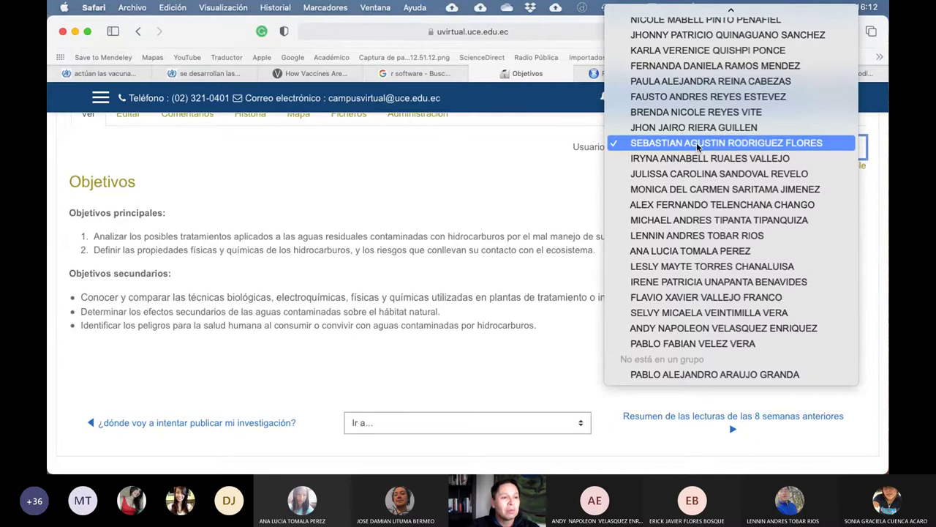
{"action": "left_click", "coordinate": [694, 127]}
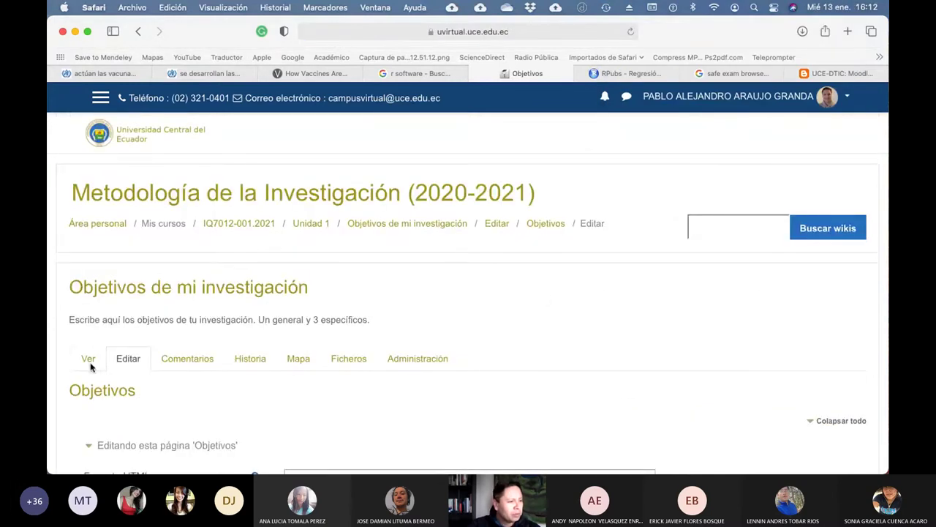
{"action": "left_click", "coordinate": [85, 358]}
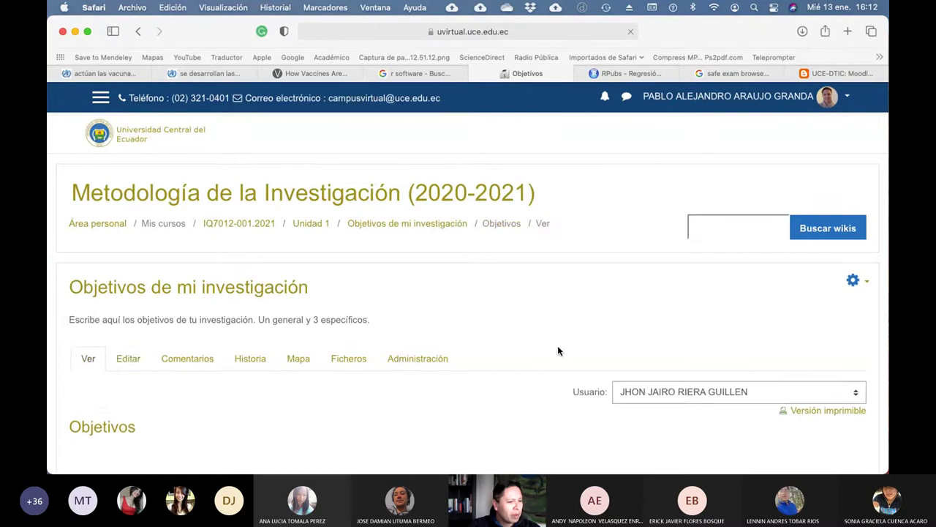
{"action": "scroll", "coordinate": [557, 345], "scroll_direction": "down", "scroll_amount": 2}
{"action": "left_click", "coordinate": [706, 315]}
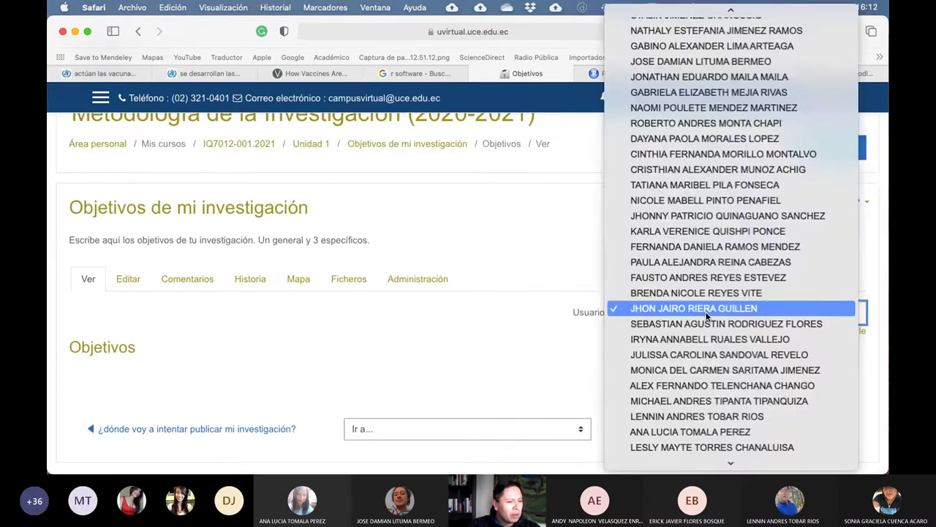
{"action": "left_click", "coordinate": [707, 294]}
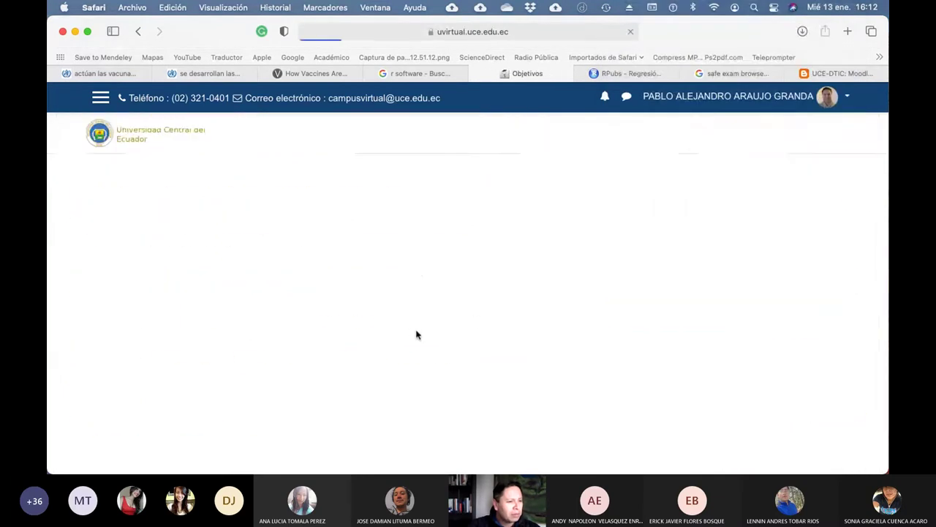
{"action": "scroll", "coordinate": [417, 335], "scroll_direction": "down", "scroll_amount": 3}
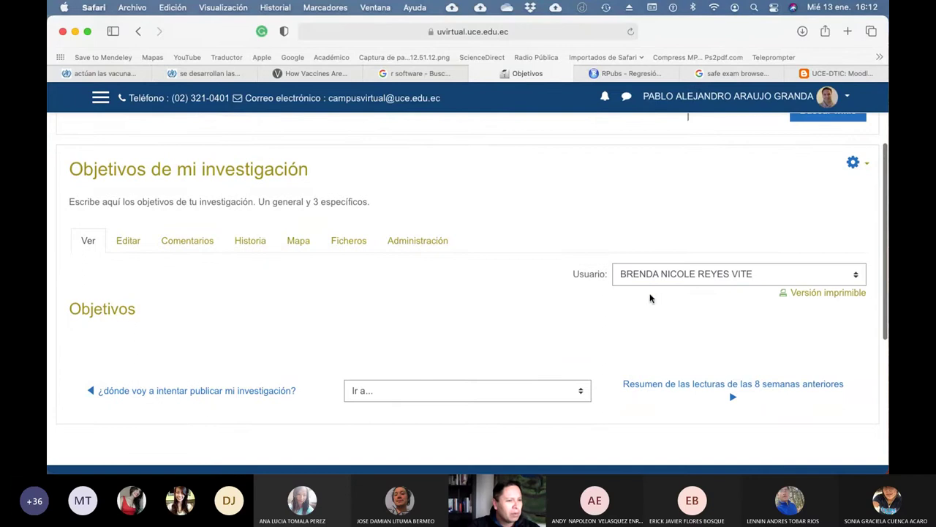
Step: Show the Objetivos page of the next student up and read the objectives on hospital incinerators in times of COVID-19
{"action": "left_click", "coordinate": [656, 275]}
{"action": "left_click", "coordinate": [664, 261]}
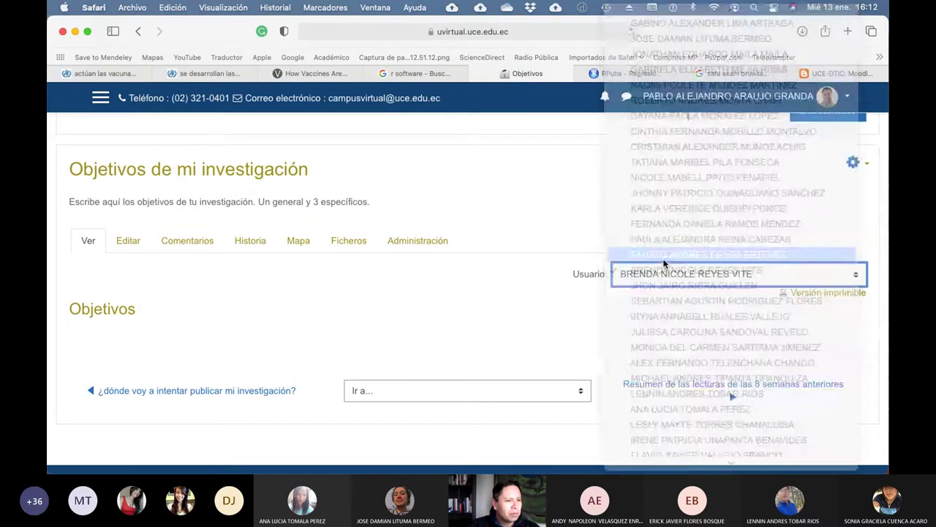
{"action": "scroll", "coordinate": [544, 297], "scroll_direction": "down", "scroll_amount": 6}
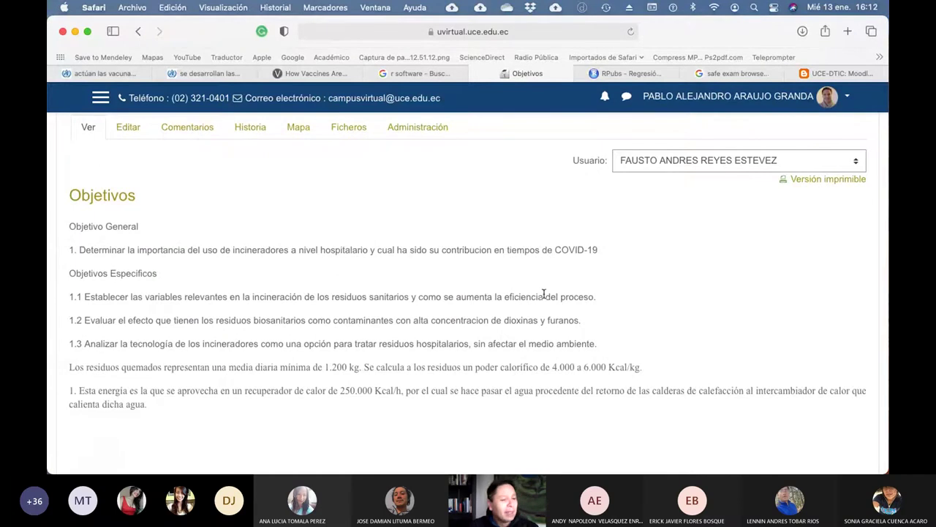
Step: Open the Bloom verb taxonomy file taxonomia_verbos_2.pdf in Vista Previa and bring its window over the wiki page
{"action": "mouse_move", "coordinate": [561, 439]}
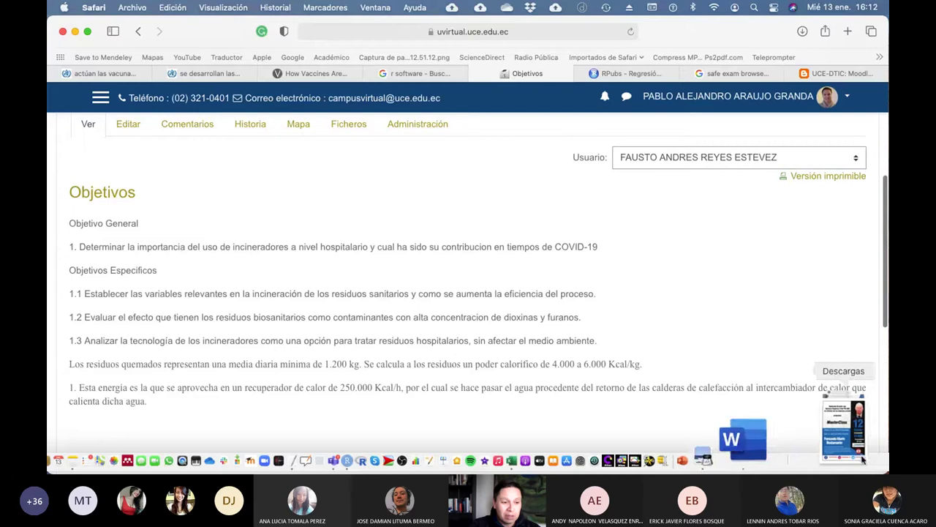
{"action": "left_click", "coordinate": [872, 443]}
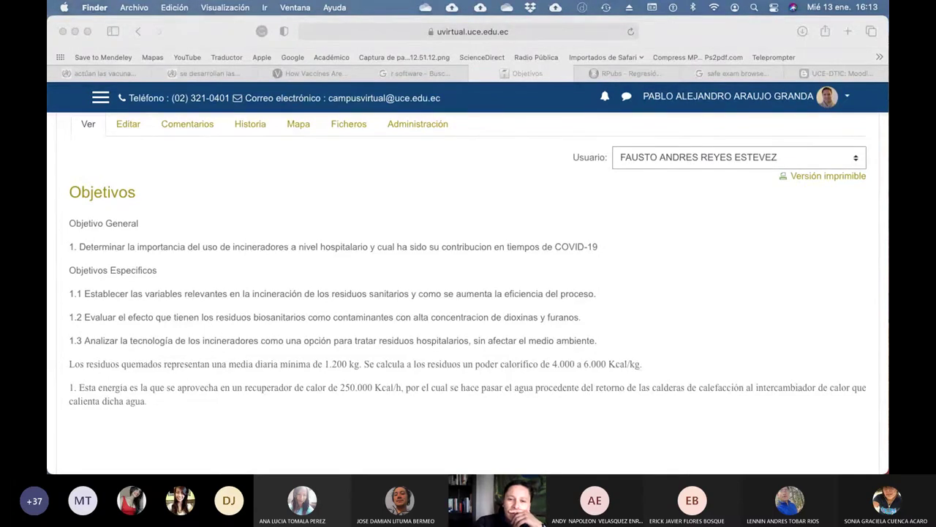
{"action": "key", "text": "super+Tab"}
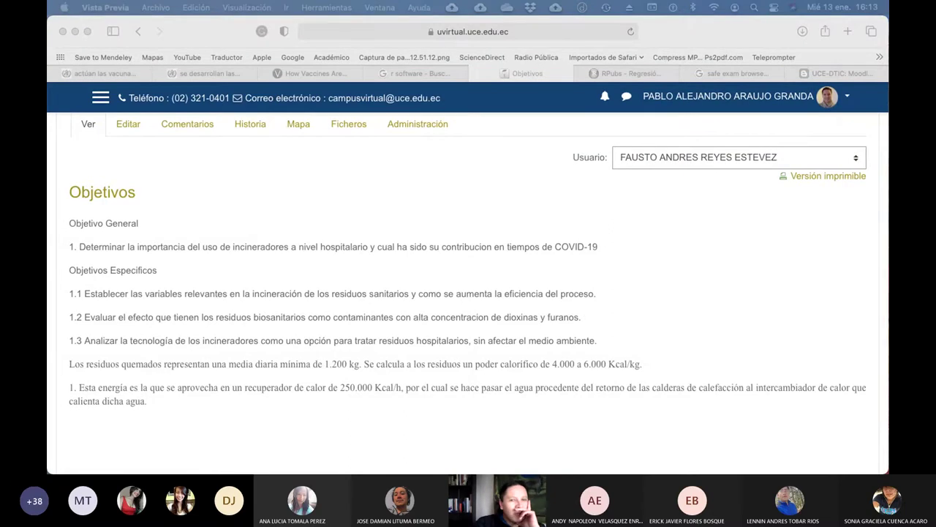
{"action": "left_click_drag", "start_coordinate": [888, 45], "coordinate": [436, 16]}
Step: Look over the Taxonomía de Bloom verb table, search it for "Determinar" and close the document
{"action": "scroll", "coordinate": [565, 212], "scroll_direction": "down", "scroll_amount": 5}
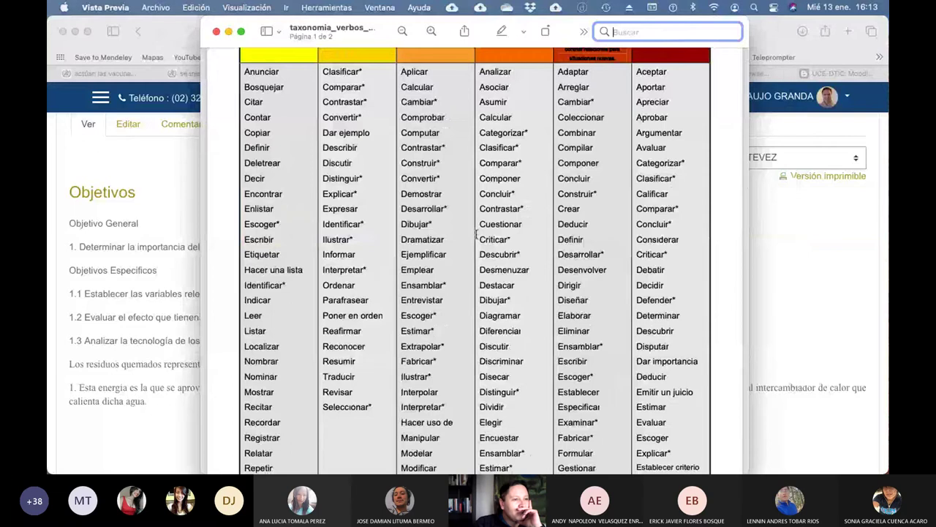
{"action": "scroll", "coordinate": [564, 212], "scroll_direction": "up", "scroll_amount": 5}
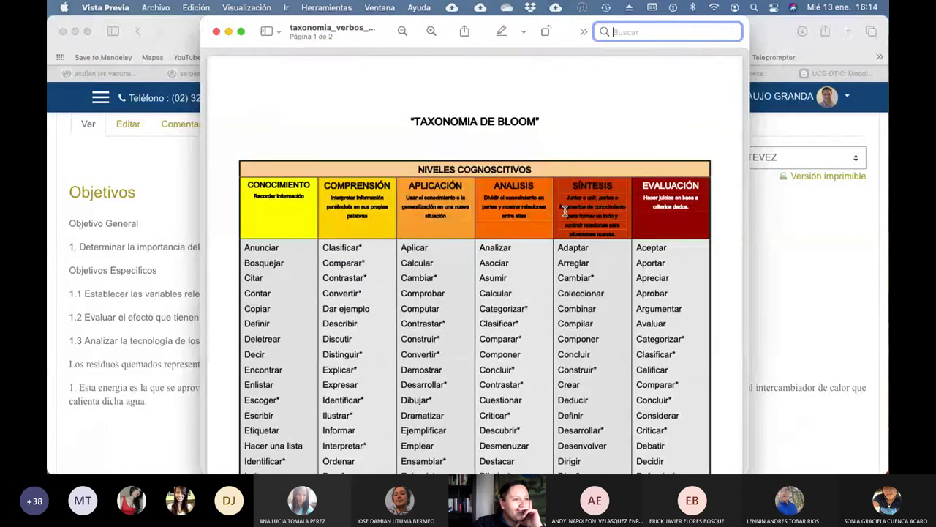
{"action": "type", "text": "Determinar"}
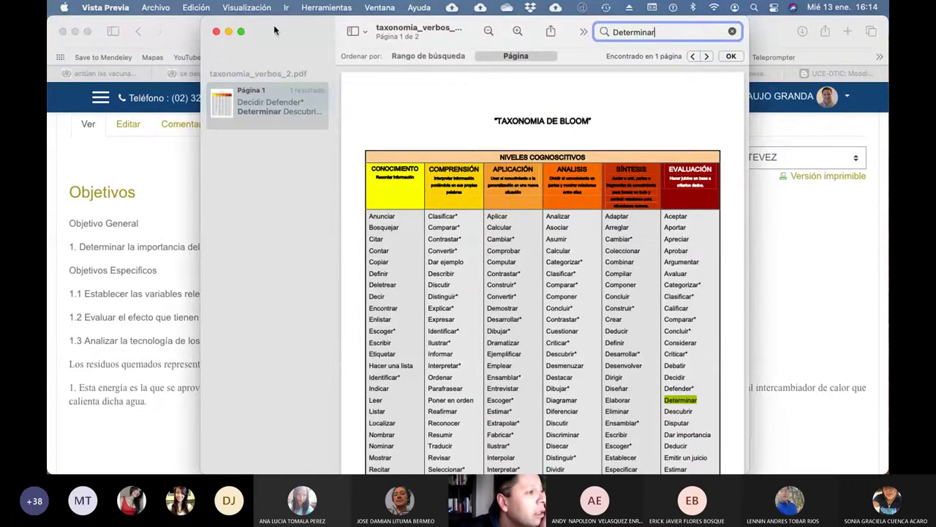
{"action": "key", "text": "super+w"}
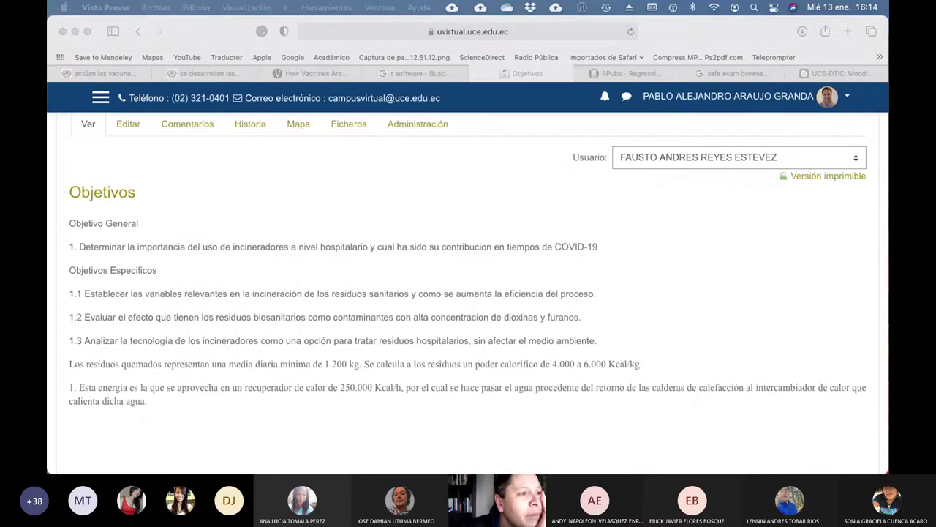
Step: Load the Real Academia Española website rae.es in the browser tab that holds the RPubs regression page
{"action": "left_click", "coordinate": [622, 73]}
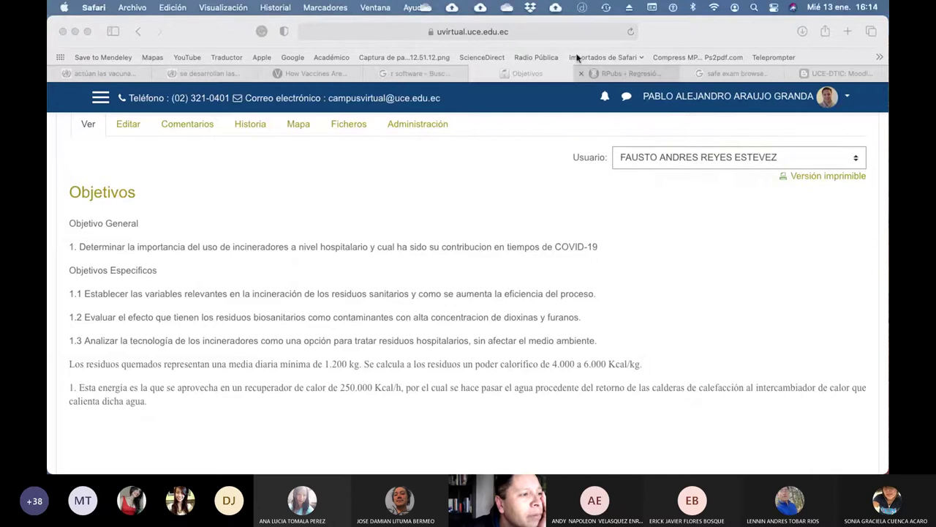
{"action": "left_click", "coordinate": [541, 35]}
{"action": "key", "text": "BackSpace"}
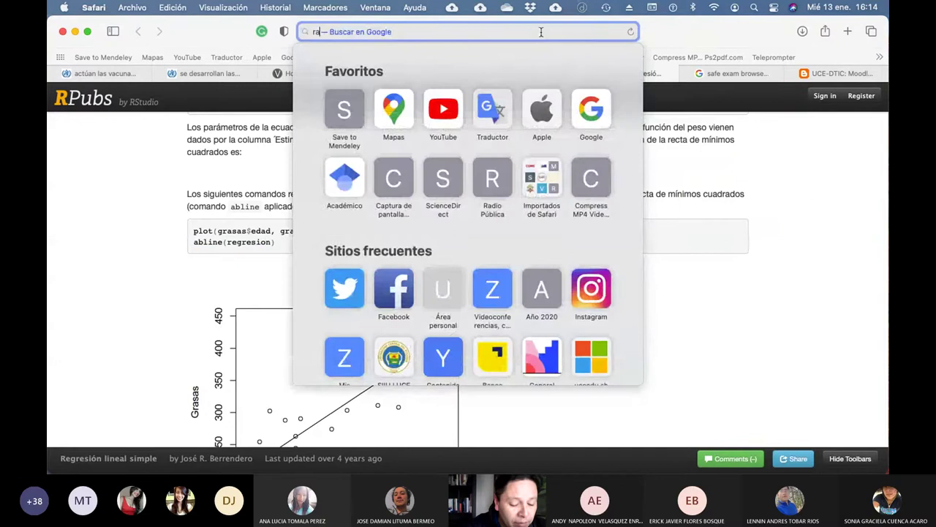
{"action": "type", "text": "r"}
{"action": "key", "text": "Return"}
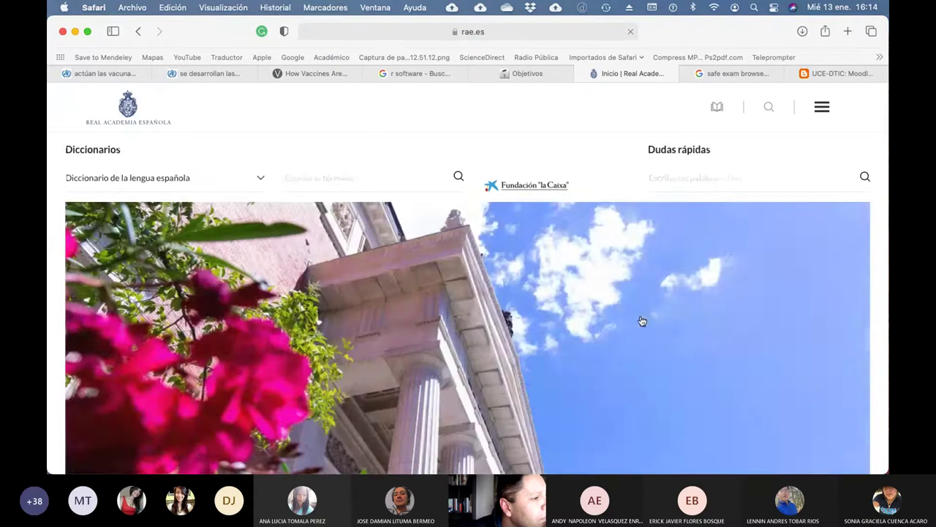
Step: Look up "determinar" in the RAE's Diccionario de la lengua española
{"action": "left_click", "coordinate": [291, 182]}
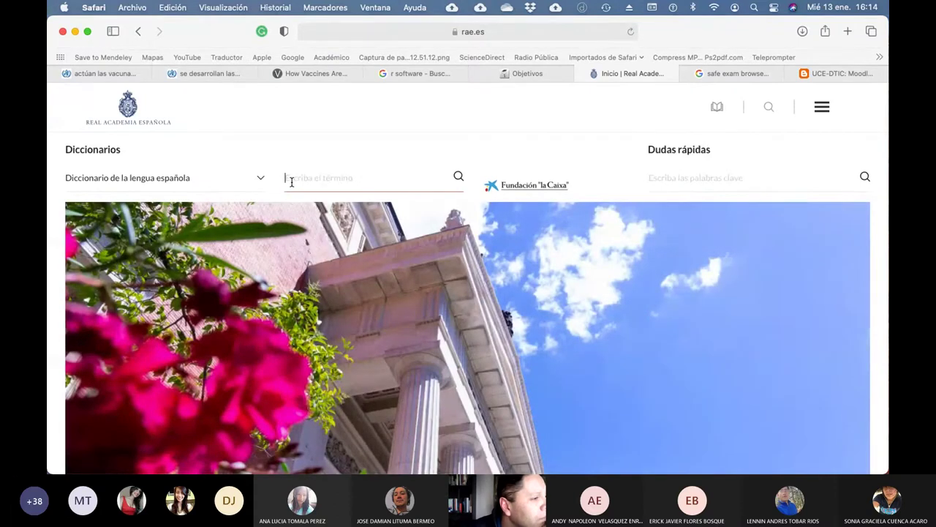
{"action": "type", "text": "determ"}
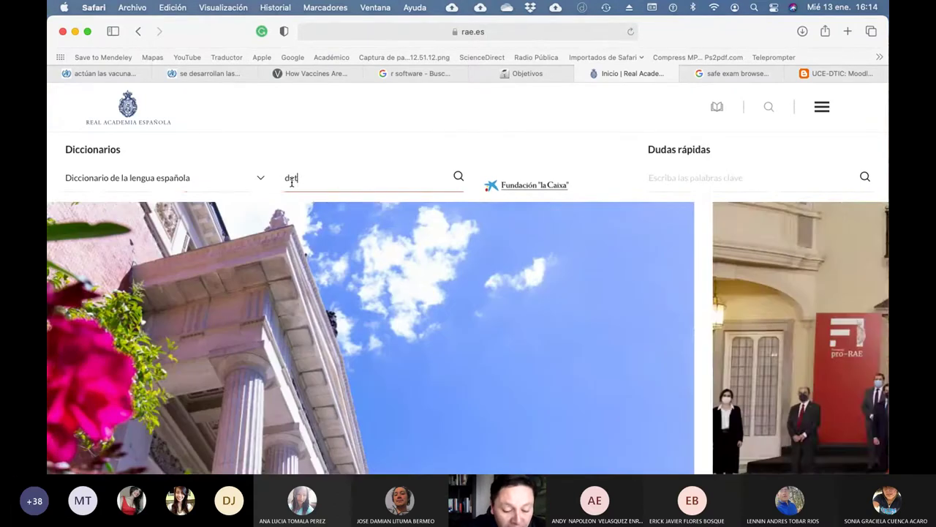
{"action": "type", "text": "inar"}
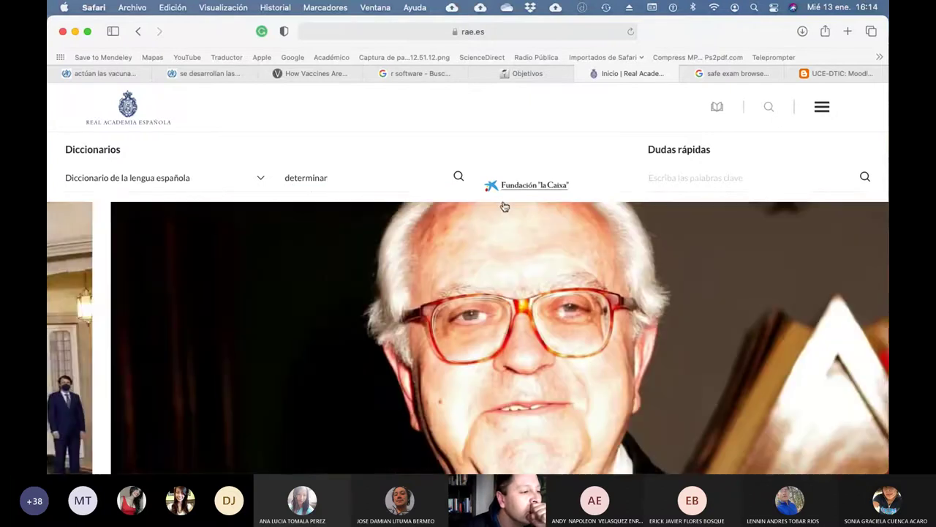
{"action": "left_click", "coordinate": [458, 180]}
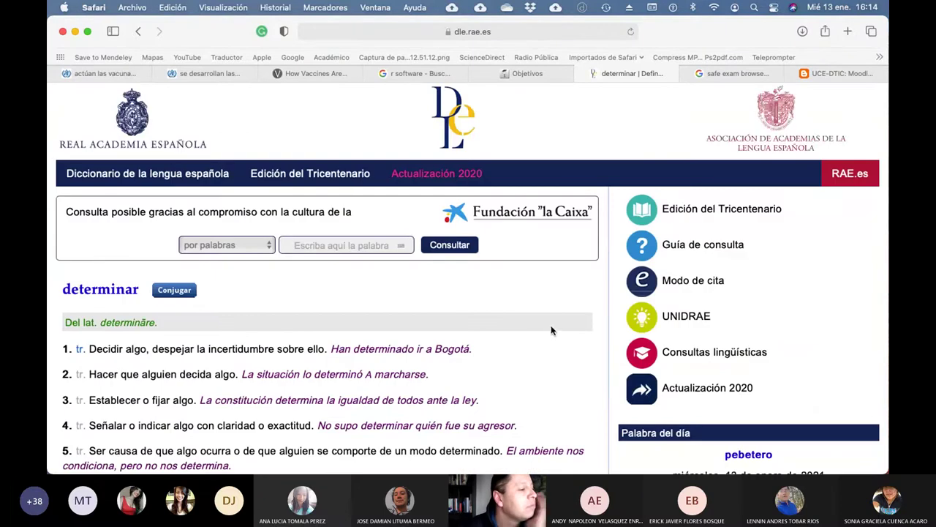
Step: Read the numbered definitions of "determinar" down to the start of its conjugation table
{"action": "scroll", "coordinate": [551, 325], "scroll_direction": "down", "scroll_amount": 2}
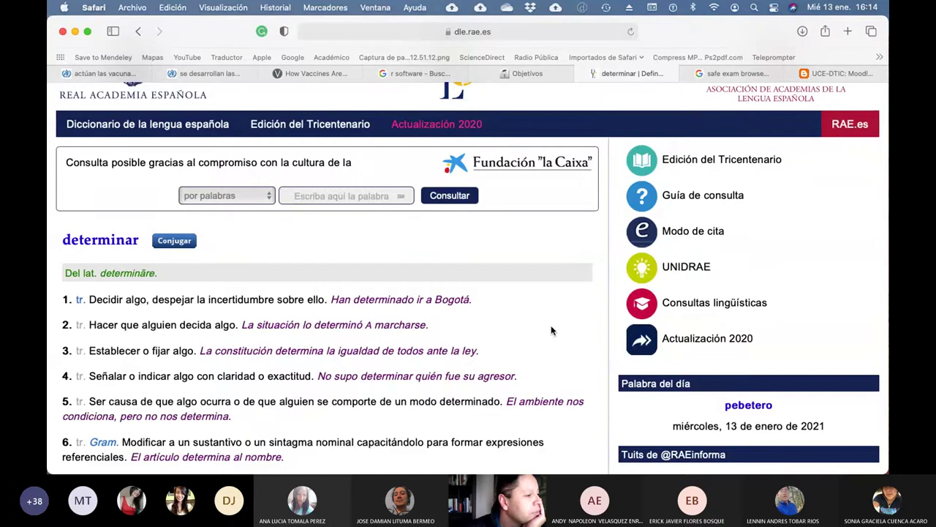
{"action": "scroll", "coordinate": [552, 330], "scroll_direction": "down", "scroll_amount": 2}
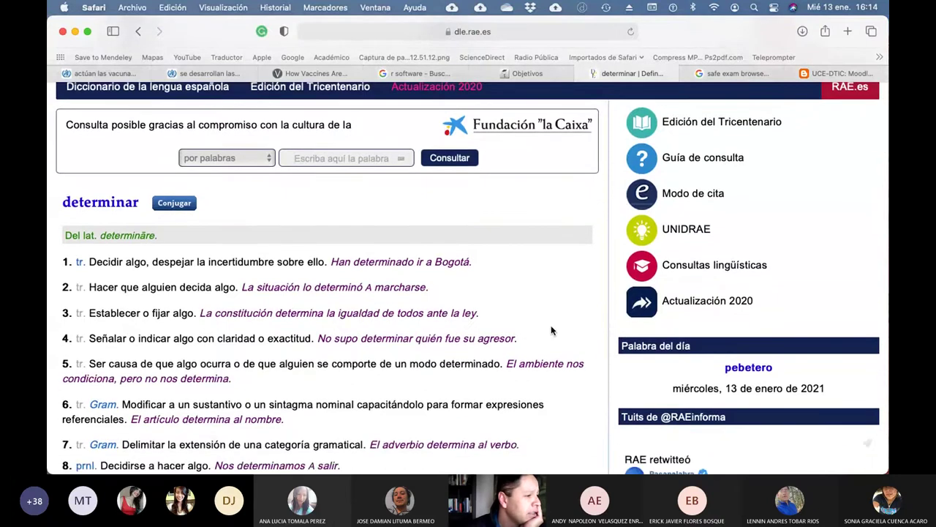
{"action": "scroll", "coordinate": [552, 330], "scroll_direction": "down", "scroll_amount": 2}
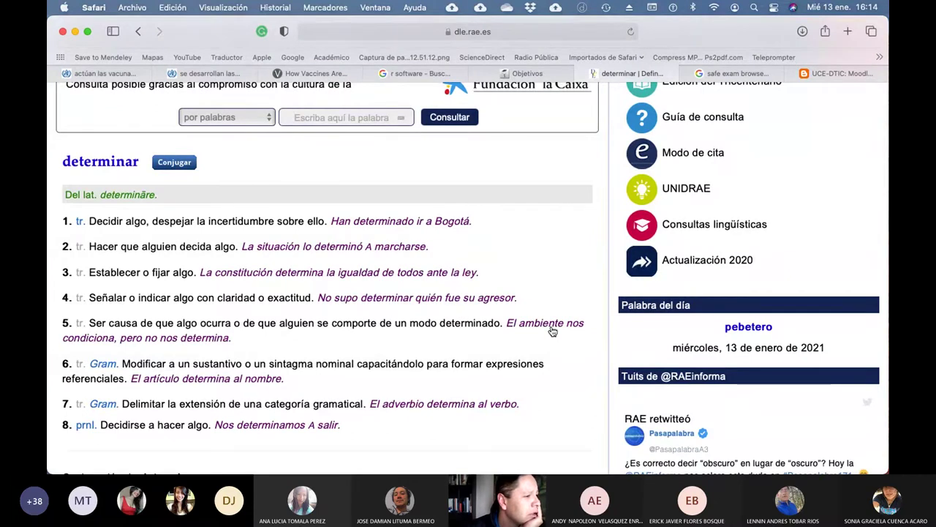
{"action": "scroll", "coordinate": [552, 331], "scroll_direction": "down", "scroll_amount": 1}
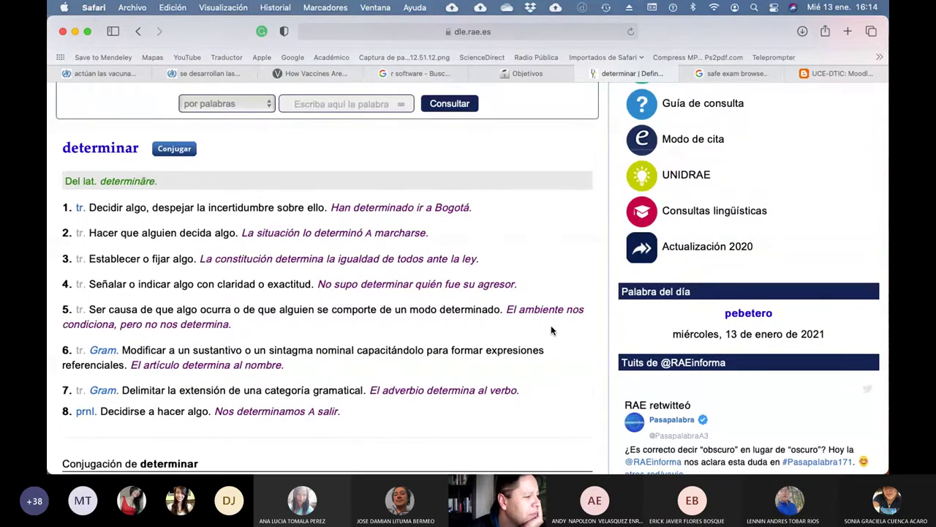
{"action": "scroll", "coordinate": [551, 330], "scroll_direction": "down", "scroll_amount": 5}
{"action": "scroll", "coordinate": [551, 330], "scroll_direction": "up", "scroll_amount": 3}
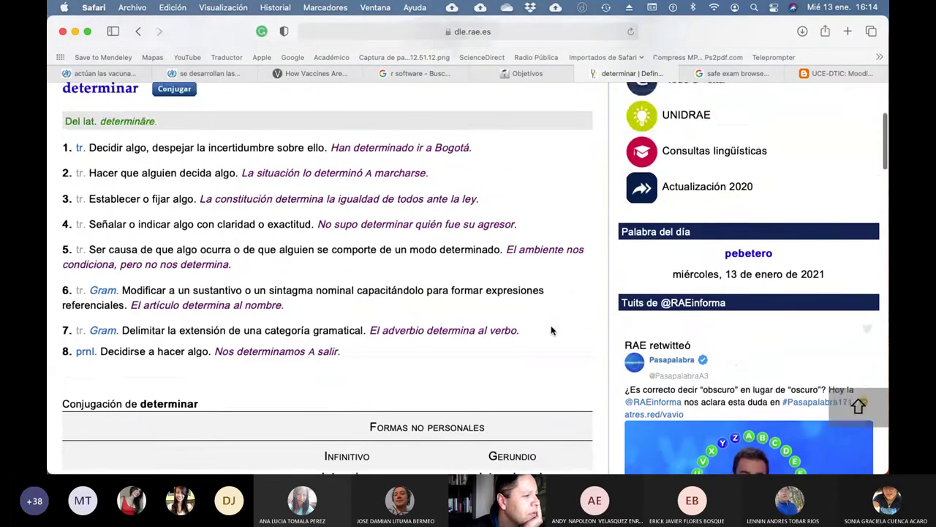
{"action": "scroll", "coordinate": [551, 330], "scroll_direction": "up", "scroll_amount": 1}
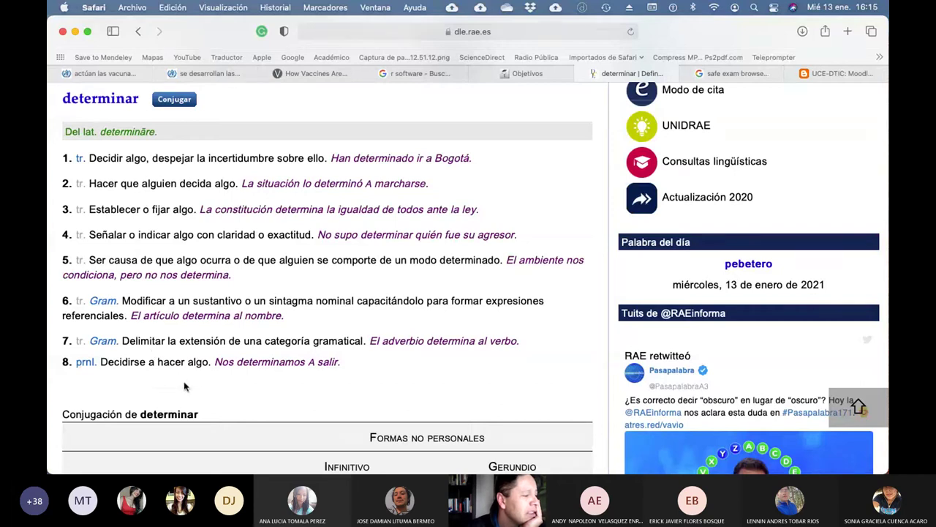
Step: Return to the Objetivos wiki page and check the page of the next student up the user list
{"action": "left_click", "coordinate": [542, 70]}
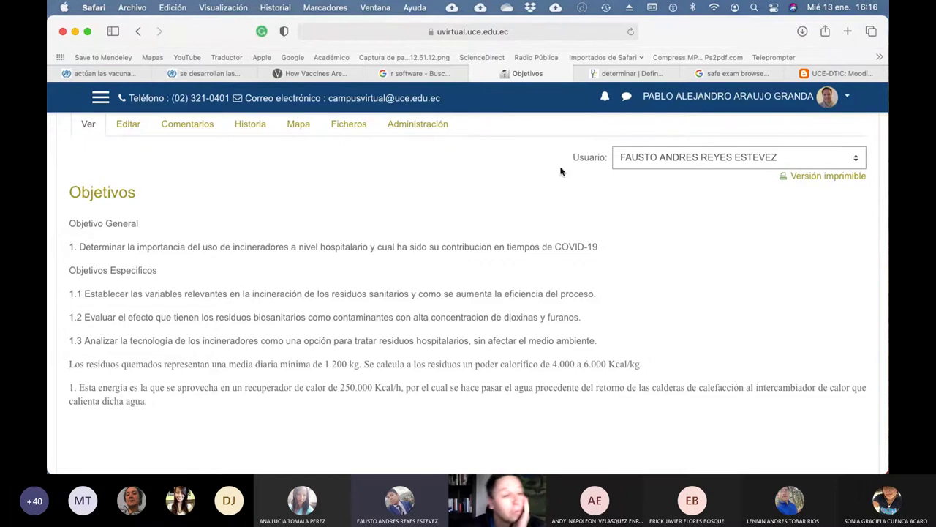
{"action": "left_click", "coordinate": [753, 159]}
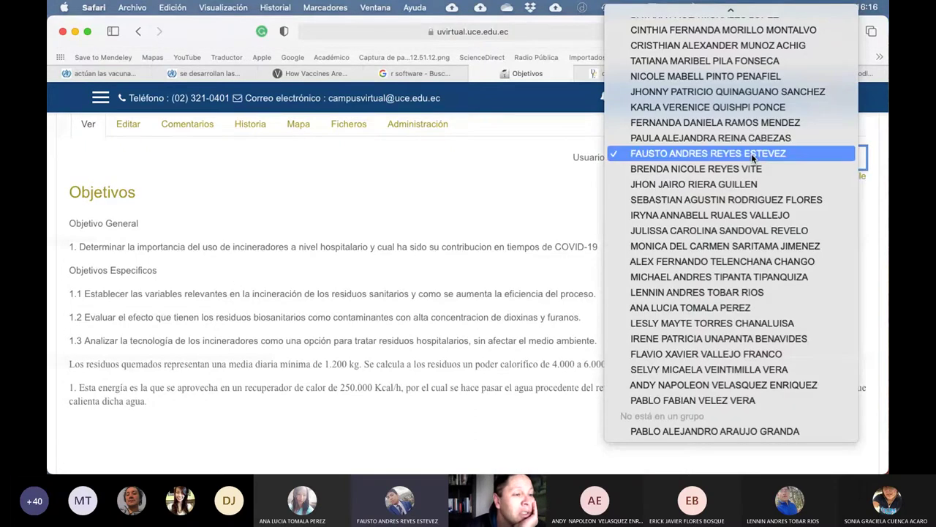
{"action": "left_click", "coordinate": [753, 145]}
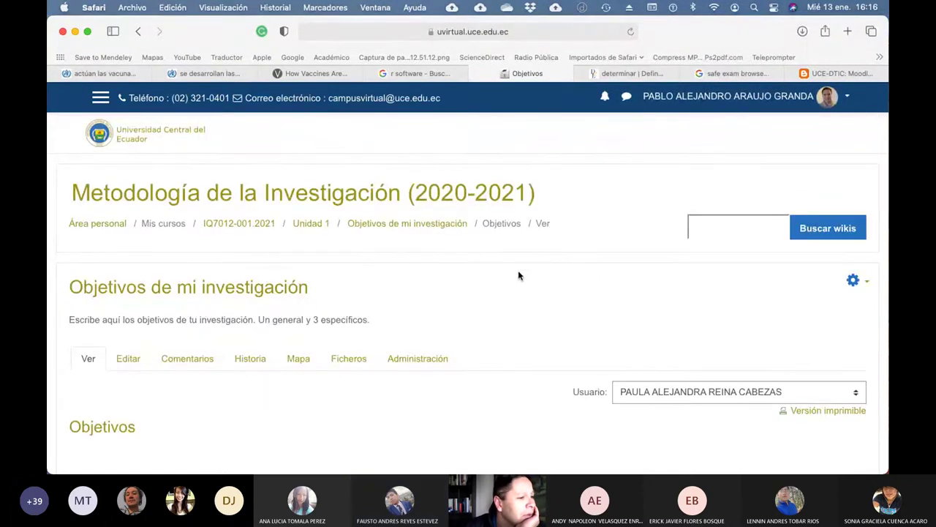
{"action": "scroll", "coordinate": [558, 278], "scroll_direction": "down", "scroll_amount": 2}
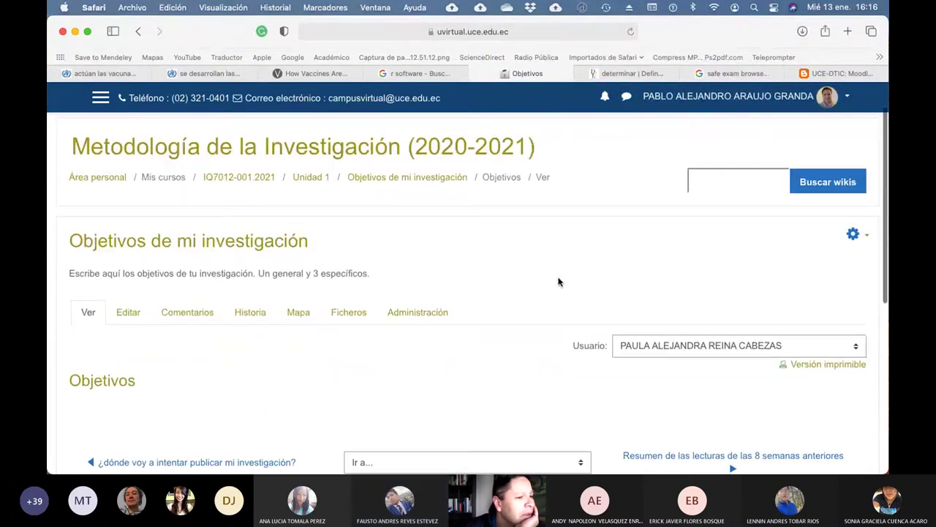
Step: Select the following student up the user list and switch that student's Objetivos page from editing to viewing mode
{"action": "left_click", "coordinate": [731, 336]}
{"action": "left_click", "coordinate": [711, 334]}
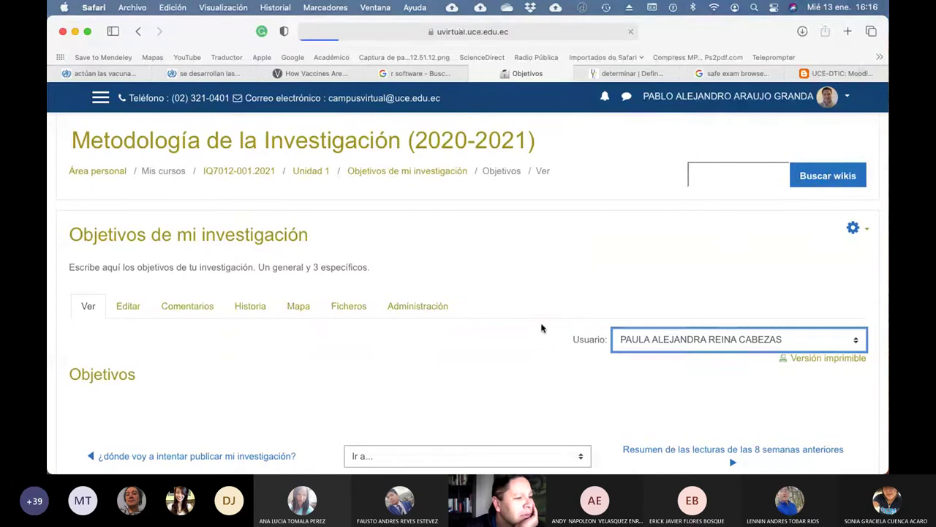
{"action": "scroll", "coordinate": [494, 315], "scroll_direction": "down", "scroll_amount": 1}
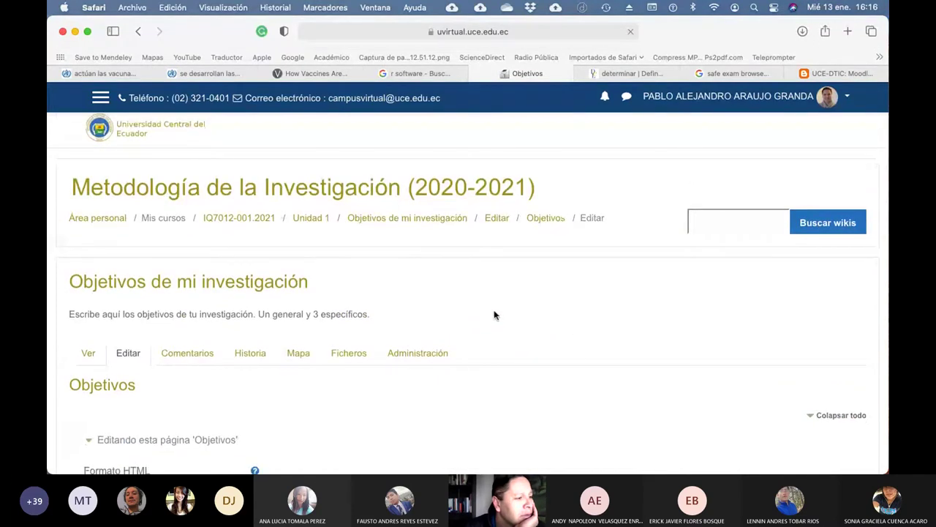
{"action": "scroll", "coordinate": [493, 315], "scroll_direction": "down", "scroll_amount": 3}
{"action": "left_click", "coordinate": [90, 277]}
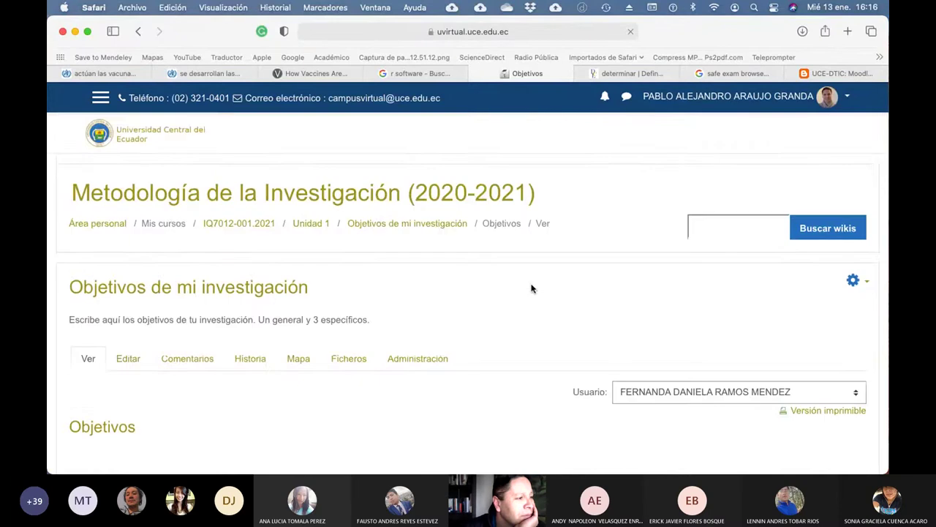
Step: Show the next student's Objetivos page and read the general objective on hydrogen as an energy source in Ecuador
{"action": "scroll", "coordinate": [532, 289], "scroll_direction": "down", "scroll_amount": 4}
{"action": "left_click", "coordinate": [669, 247]}
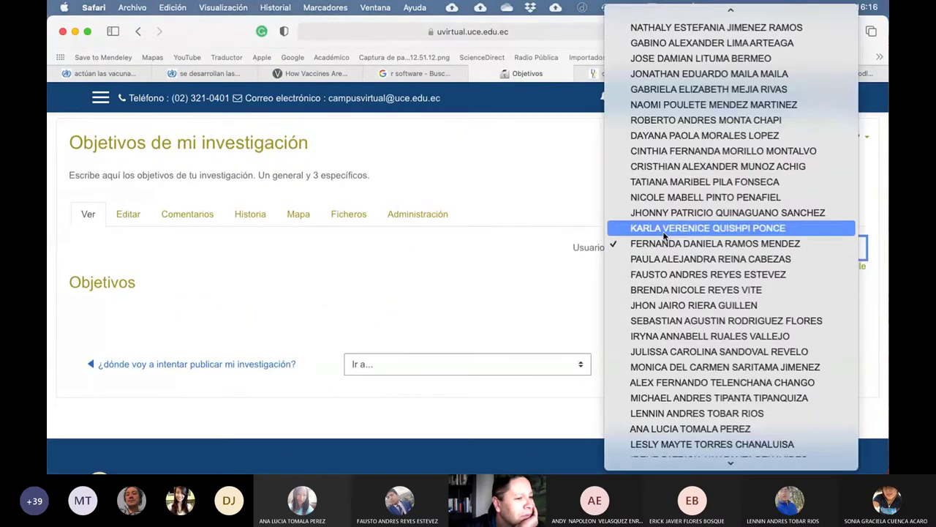
{"action": "left_click", "coordinate": [665, 231]}
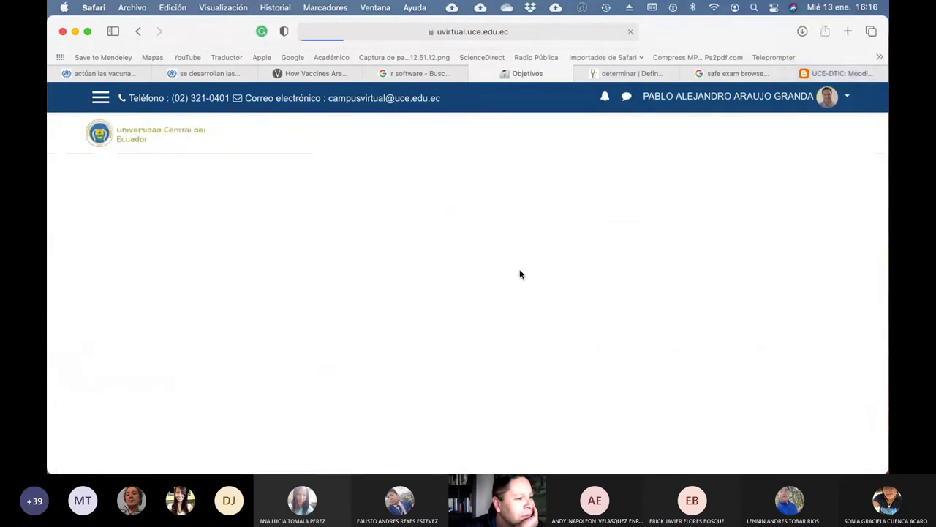
{"action": "scroll", "coordinate": [520, 274], "scroll_direction": "down", "scroll_amount": 3}
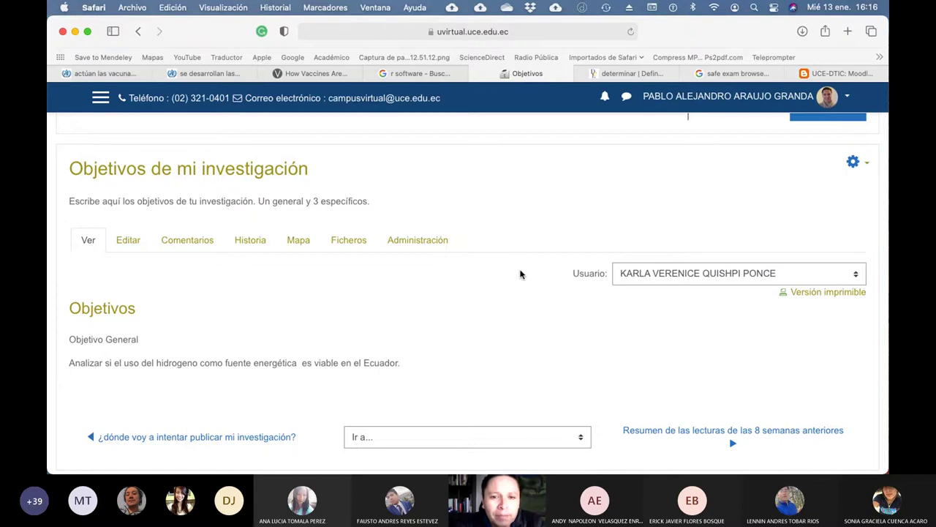
{"action": "scroll", "coordinate": [417, 354], "scroll_direction": "down", "scroll_amount": 1}
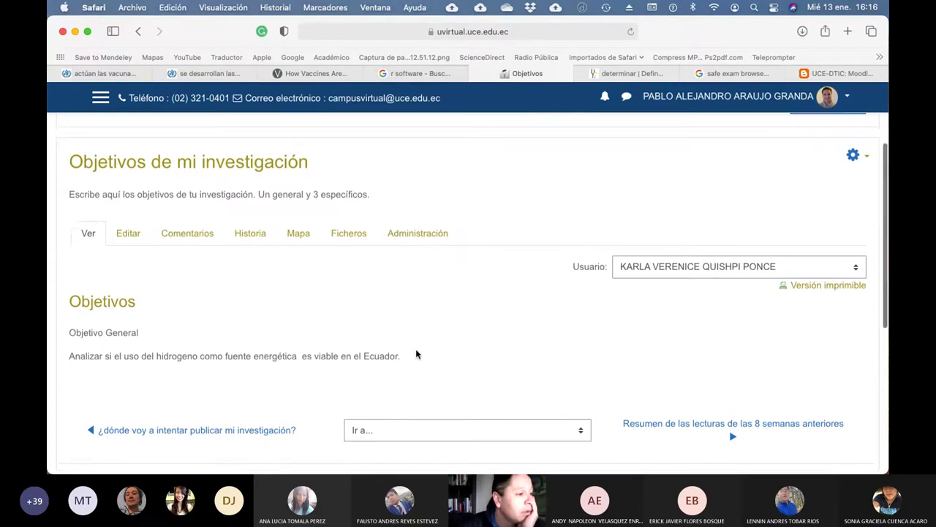
Step: Check the version history of the hydrogen objectives page and return to its viewing mode
{"action": "scroll", "coordinate": [417, 353], "scroll_direction": "up", "scroll_amount": 2}
{"action": "left_click", "coordinate": [248, 250]}
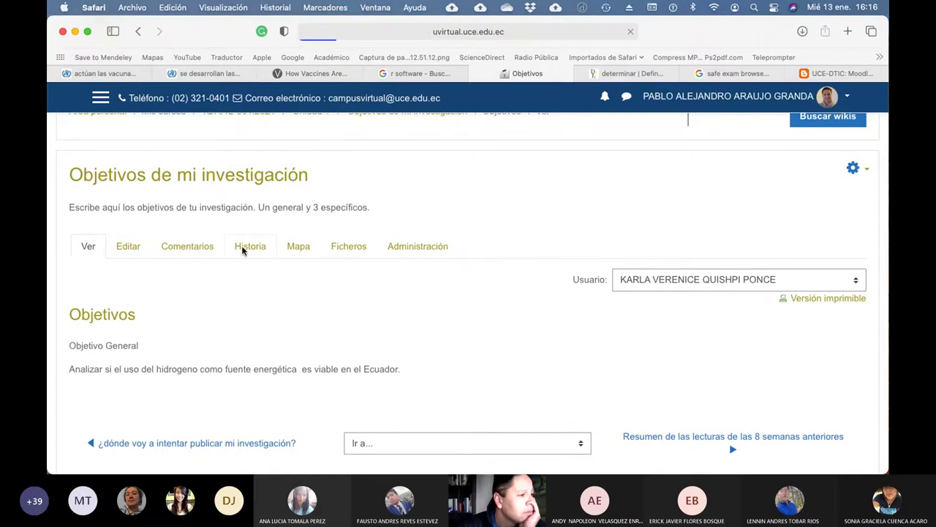
{"action": "scroll", "coordinate": [367, 319], "scroll_direction": "down", "scroll_amount": 1}
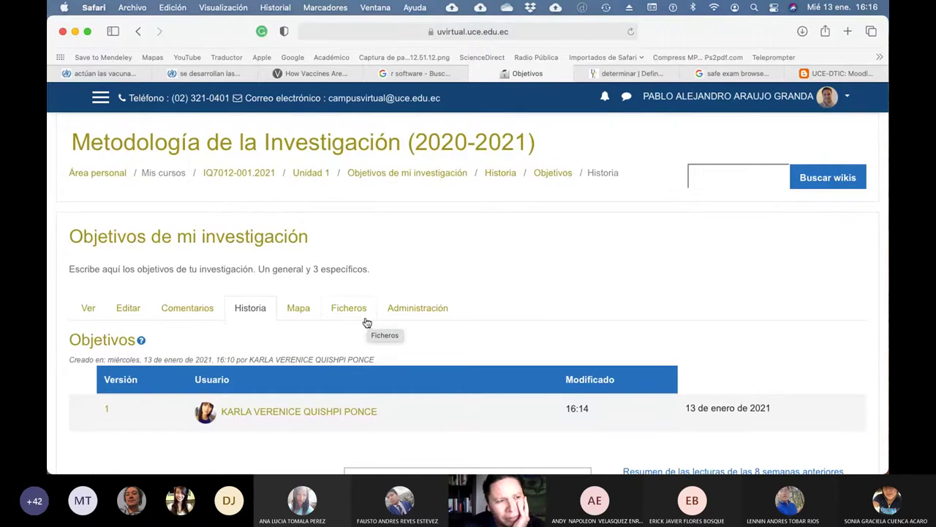
{"action": "left_click", "coordinate": [87, 313]}
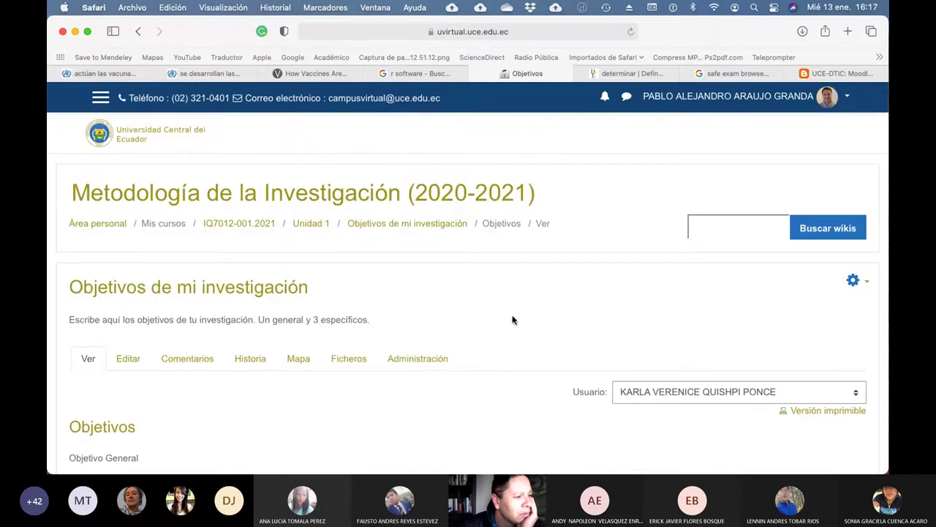
Step: Show the next student's Objetivos page and read the objectives on using solid waste for biogas production
{"action": "scroll", "coordinate": [513, 318], "scroll_direction": "down", "scroll_amount": 2}
{"action": "left_click", "coordinate": [680, 326]}
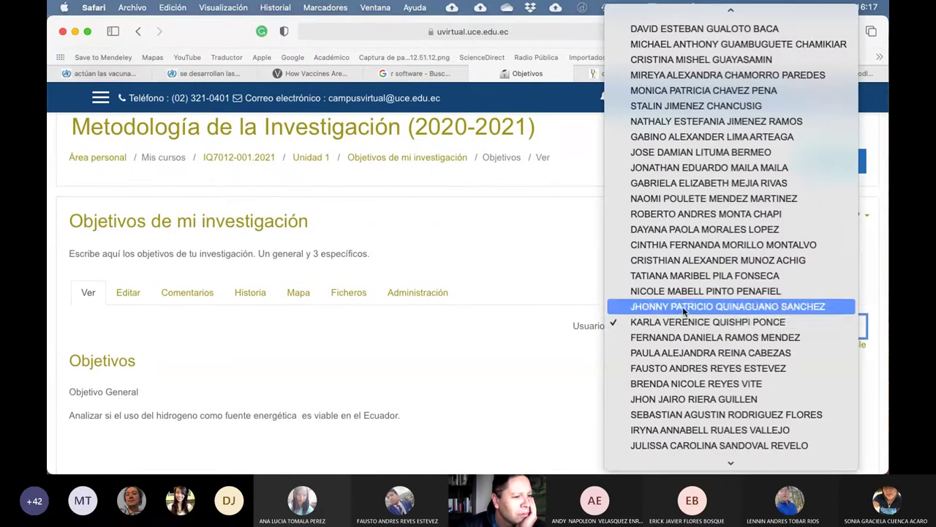
{"action": "left_click", "coordinate": [684, 315]}
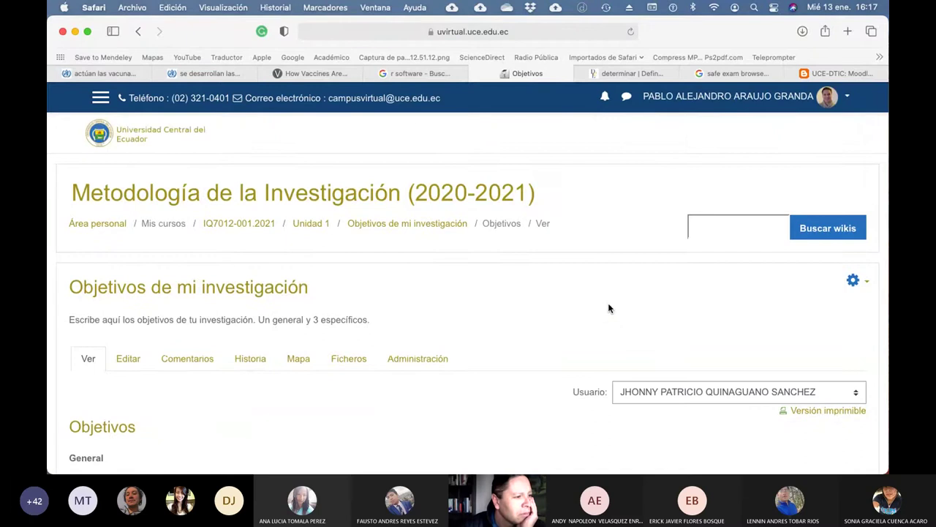
{"action": "scroll", "coordinate": [609, 308], "scroll_direction": "down", "scroll_amount": 5}
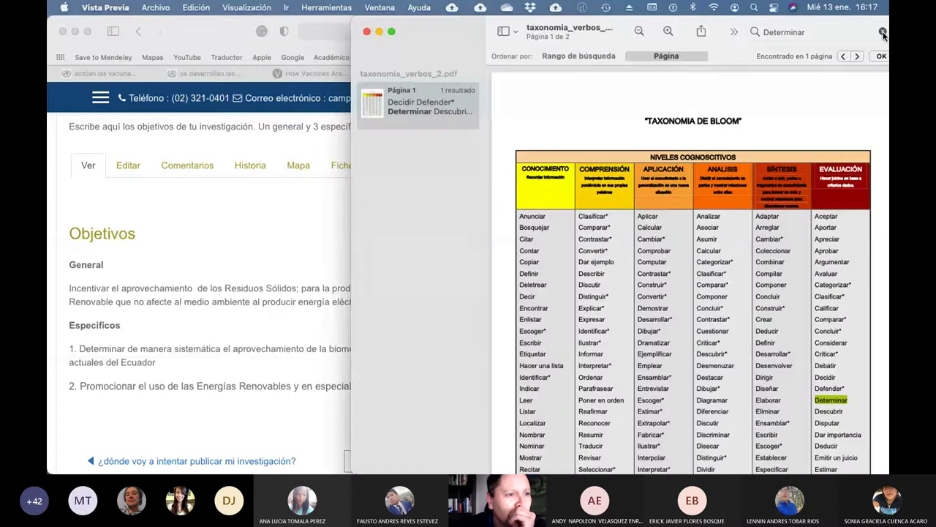
Step: Search the Bloom taxonomy PDF in Vista Previa for "incentivar" and return to the wiki page in Safari
{"action": "left_click", "coordinate": [881, 33]}
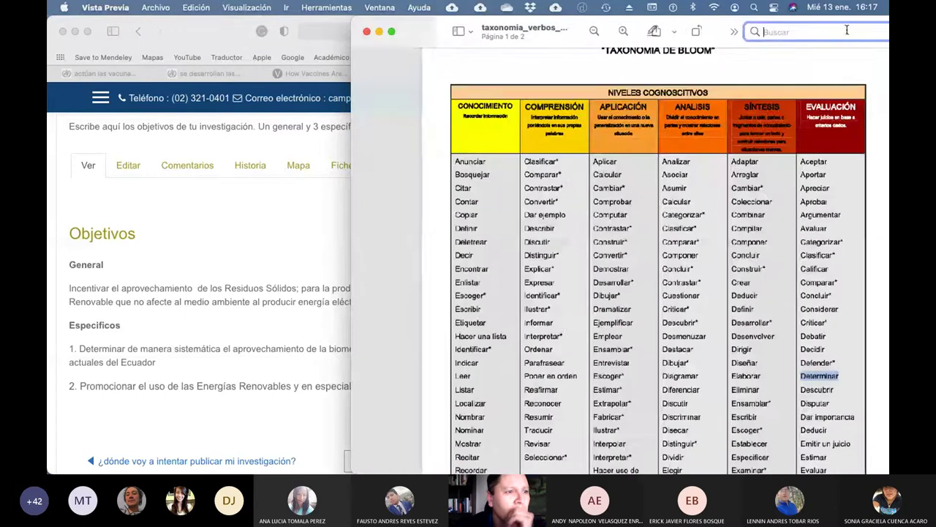
{"action": "type", "text": "in"}
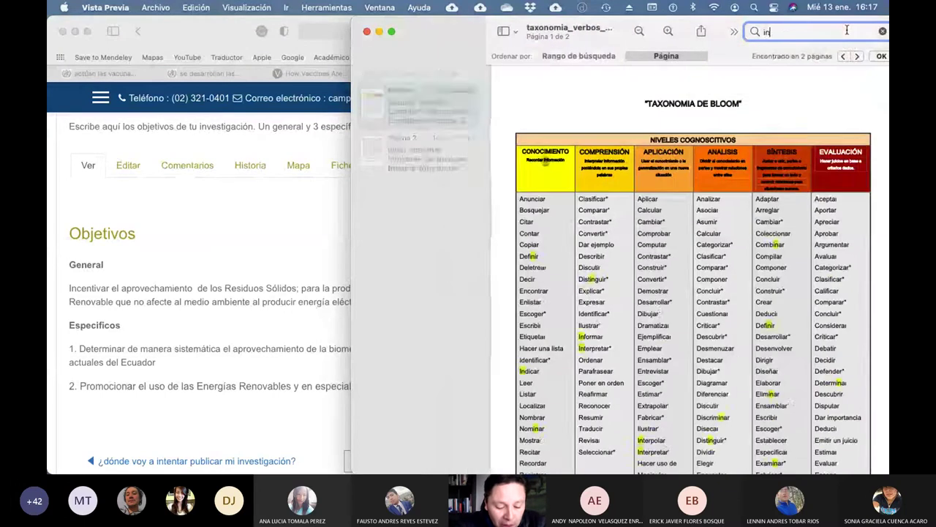
{"action": "type", "text": "centivar"}
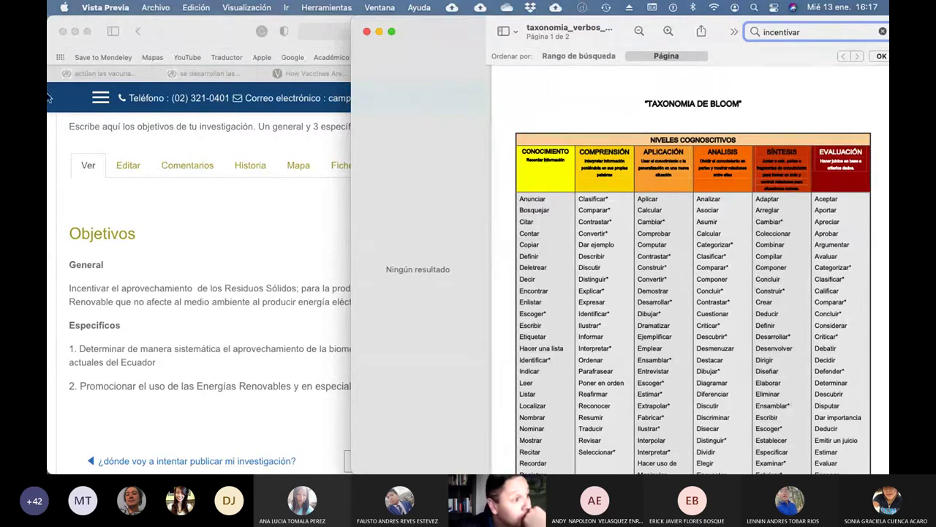
{"action": "left_click", "coordinate": [230, 35]}
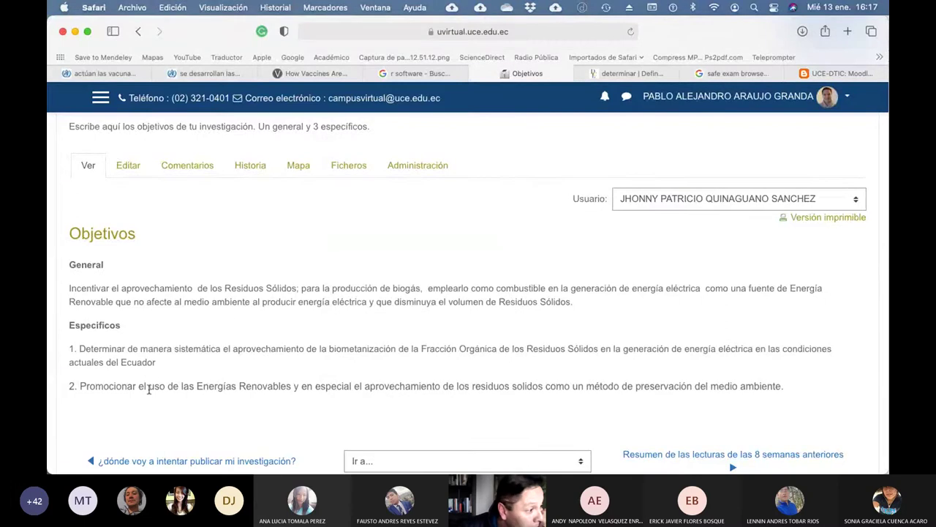
Step: Show the Objetivos page of the student listed just above and read the objectives on using biomass for electrical and thermal energy
{"action": "left_click", "coordinate": [735, 201]}
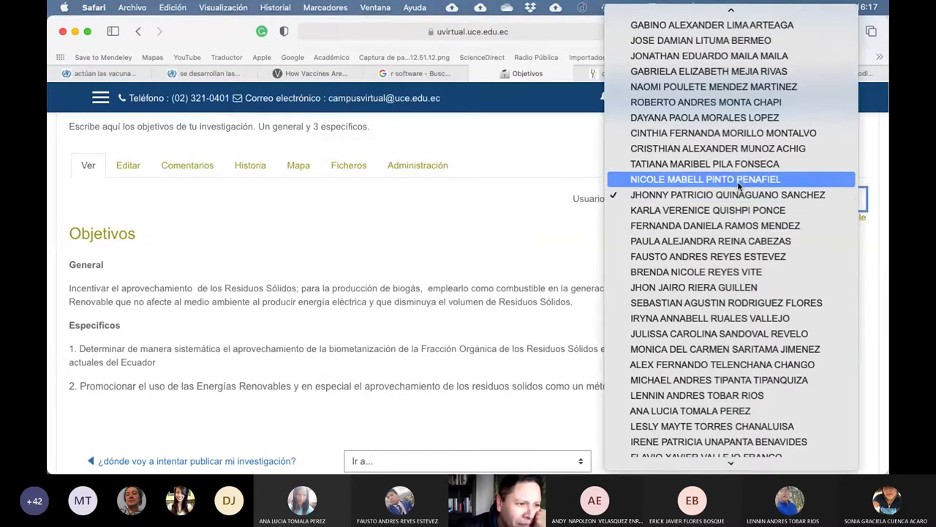
{"action": "left_click", "coordinate": [735, 179]}
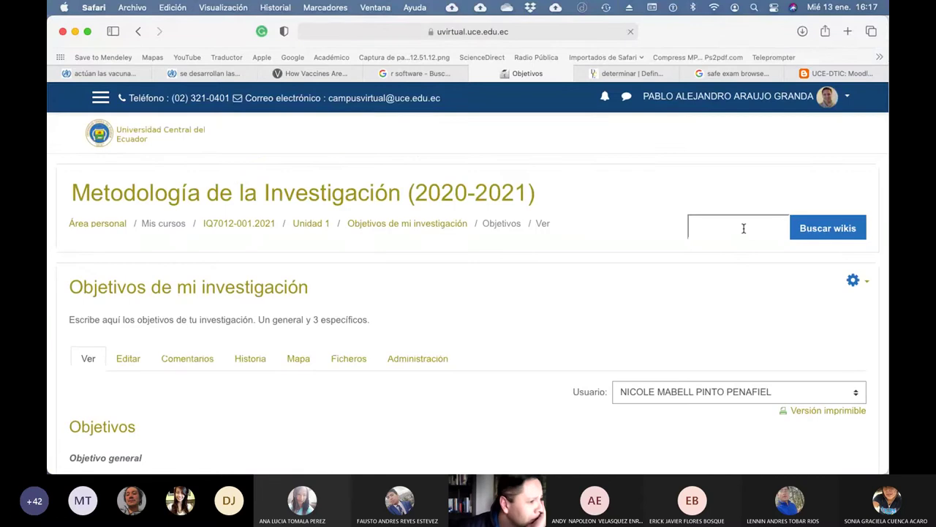
{"action": "scroll", "coordinate": [528, 334], "scroll_direction": "down", "scroll_amount": 5}
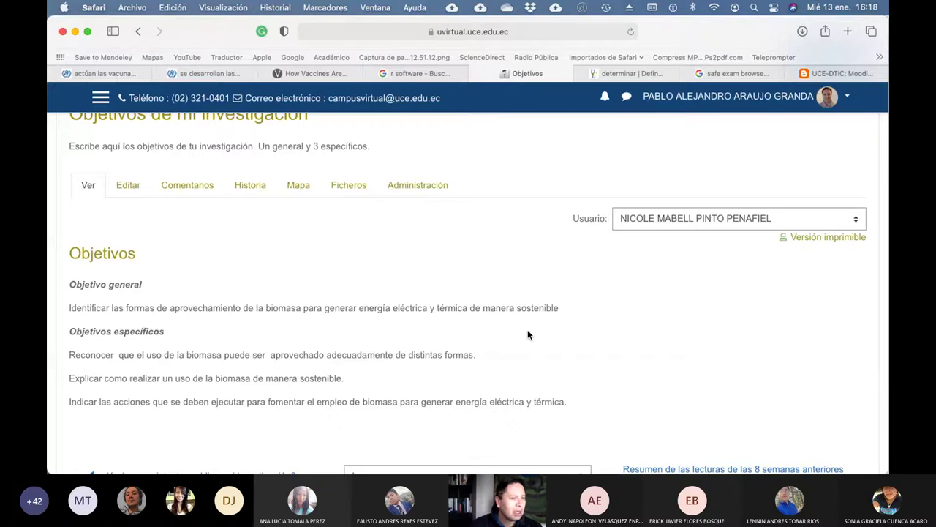
Step: Show the preceding student's Objetivos page in viewing mode and check whether it contains objectives
{"action": "left_click", "coordinate": [689, 222]}
{"action": "left_click", "coordinate": [693, 202]}
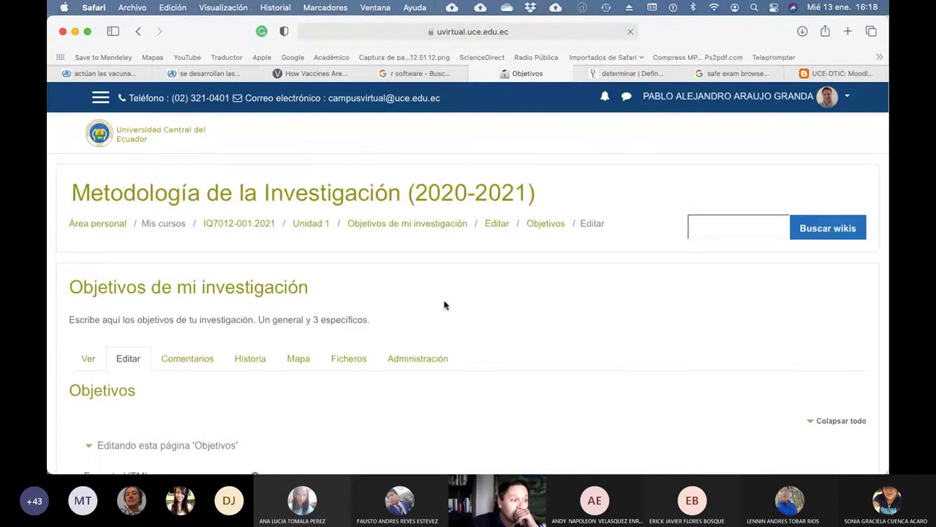
{"action": "left_click", "coordinate": [88, 358]}
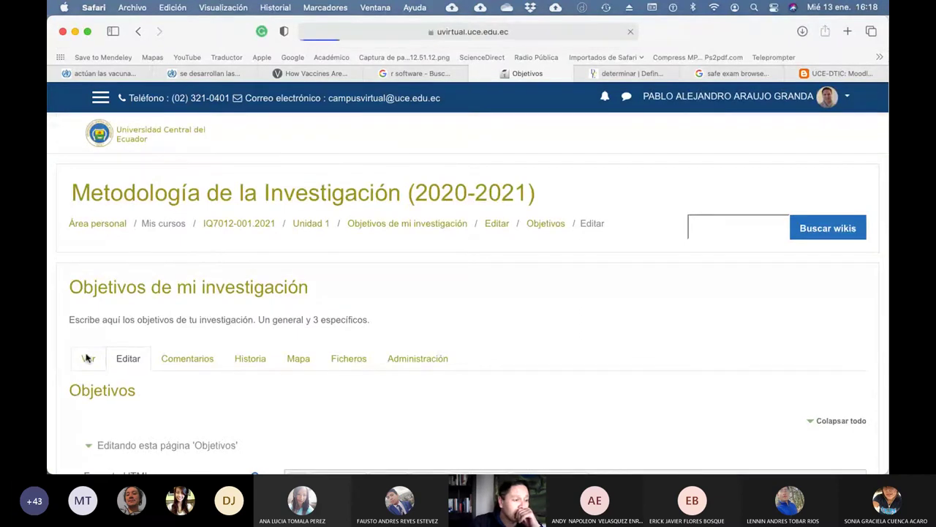
{"action": "scroll", "coordinate": [504, 391], "scroll_direction": "down", "scroll_amount": 3}
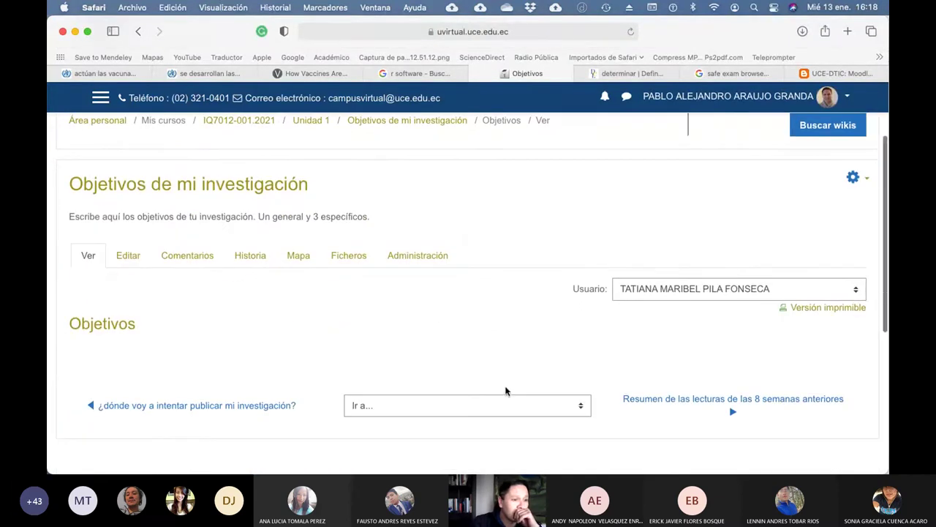
Step: Show the Objetivos page of the student one entry further up and read the objectives on turning PET bottle waste into construction materials
{"action": "left_click", "coordinate": [741, 291]}
{"action": "left_click", "coordinate": [728, 269]}
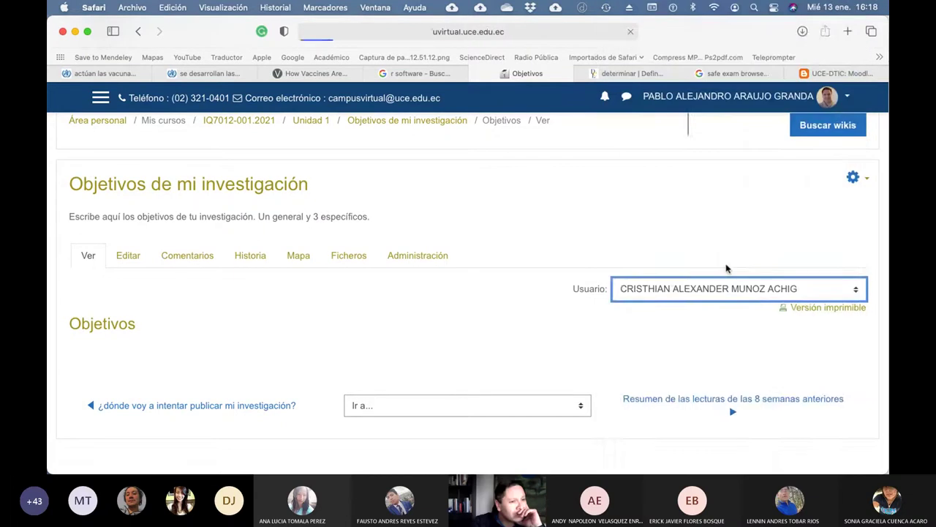
{"action": "scroll", "coordinate": [566, 298], "scroll_direction": "down", "scroll_amount": 3}
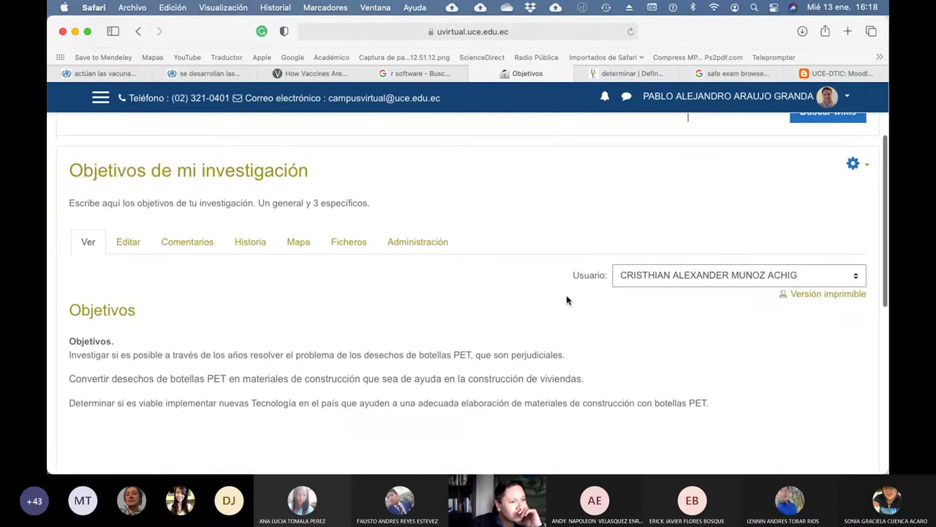
{"action": "scroll", "coordinate": [566, 300], "scroll_direction": "down", "scroll_amount": 1}
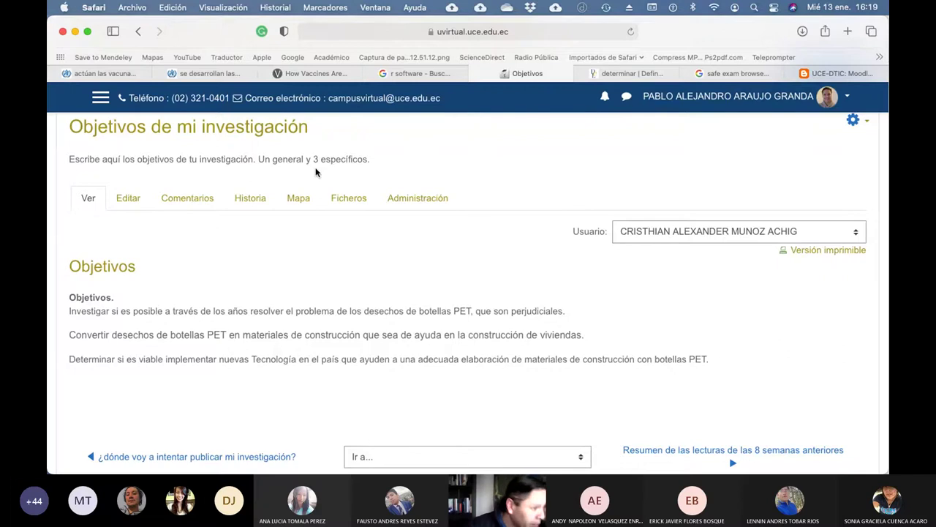
Step: Open the assignment "Resumen de las lecturas de las 8 semanas anteriores" from Unidad 1 and review its instructions and grading summary
{"action": "scroll", "coordinate": [247, 269], "scroll_direction": "up", "scroll_amount": 5}
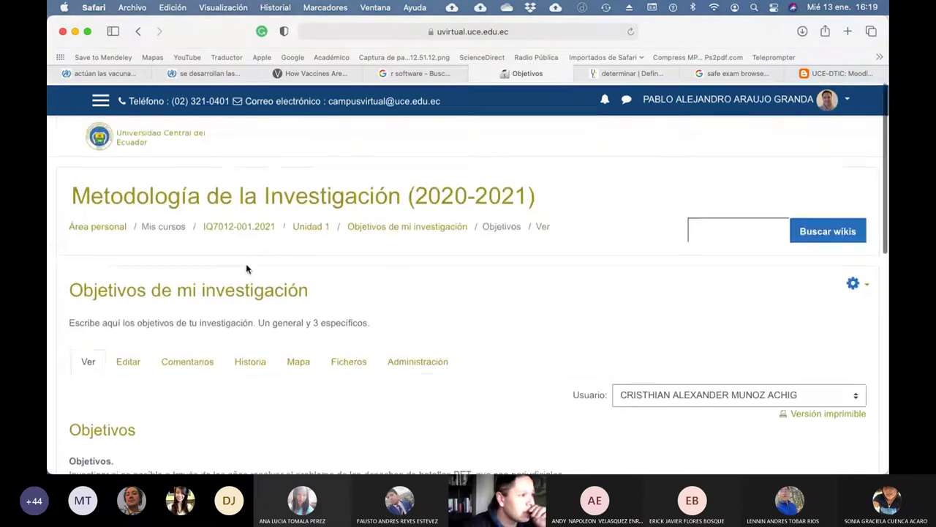
{"action": "left_click", "coordinate": [310, 225]}
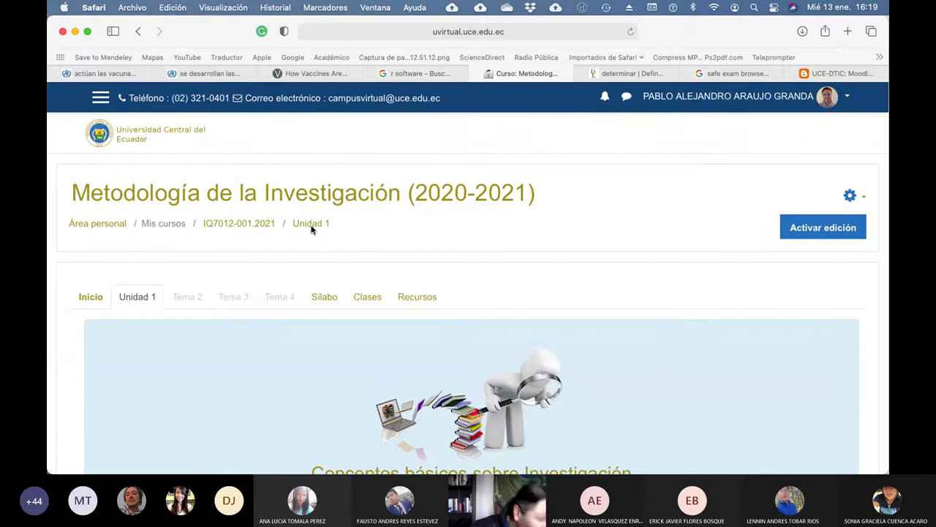
{"action": "scroll", "coordinate": [279, 256], "scroll_direction": "down", "scroll_amount": 9}
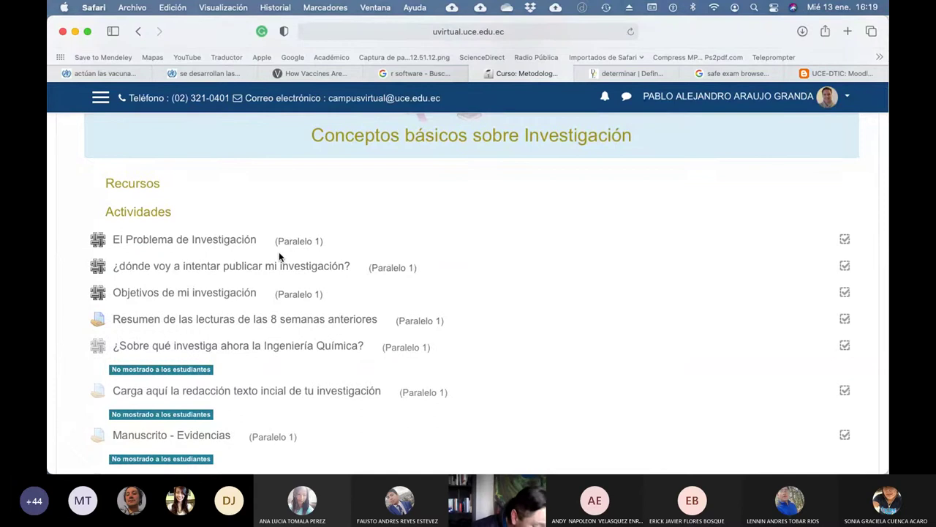
{"action": "left_click", "coordinate": [267, 319]}
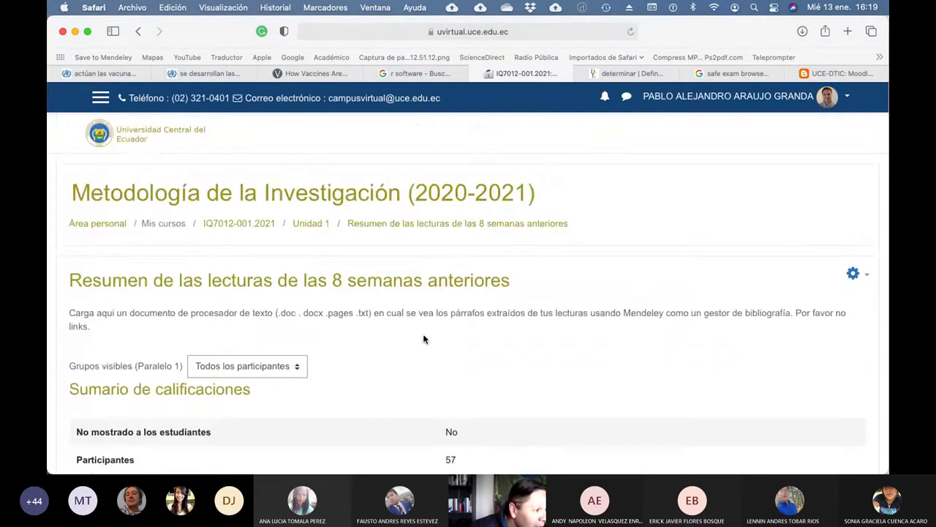
{"action": "scroll", "coordinate": [422, 338], "scroll_direction": "down", "scroll_amount": 4}
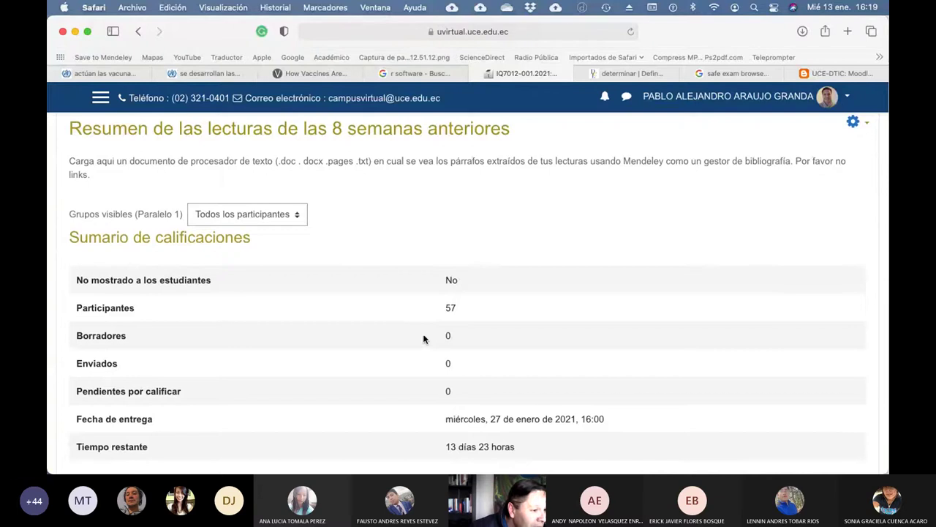
{"action": "scroll", "coordinate": [425, 339], "scroll_direction": "up", "scroll_amount": 4}
{"action": "scroll", "coordinate": [424, 337], "scroll_direction": "down", "scroll_amount": 5}
{"action": "scroll", "coordinate": [424, 337], "scroll_direction": "up", "scroll_amount": 5}
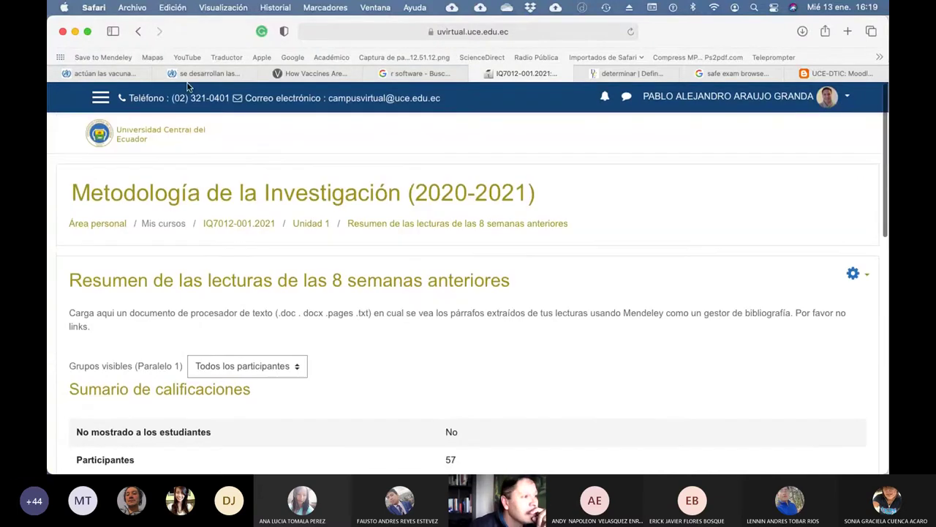
Step: Return to the Unidad 1 page, look through its activities and turn on course editing
{"action": "left_click", "coordinate": [138, 30]}
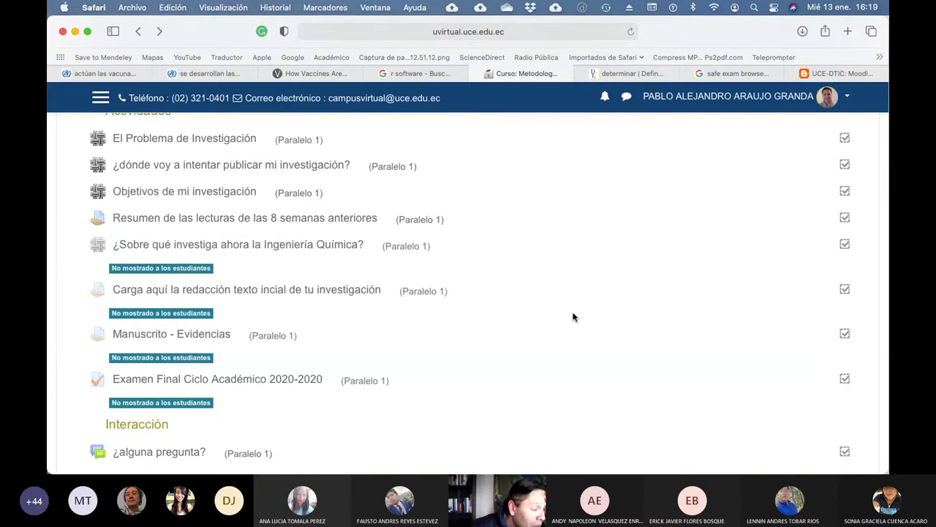
{"action": "scroll", "coordinate": [573, 317], "scroll_direction": "down", "scroll_amount": 3}
{"action": "scroll", "coordinate": [573, 317], "scroll_direction": "up", "scroll_amount": 7}
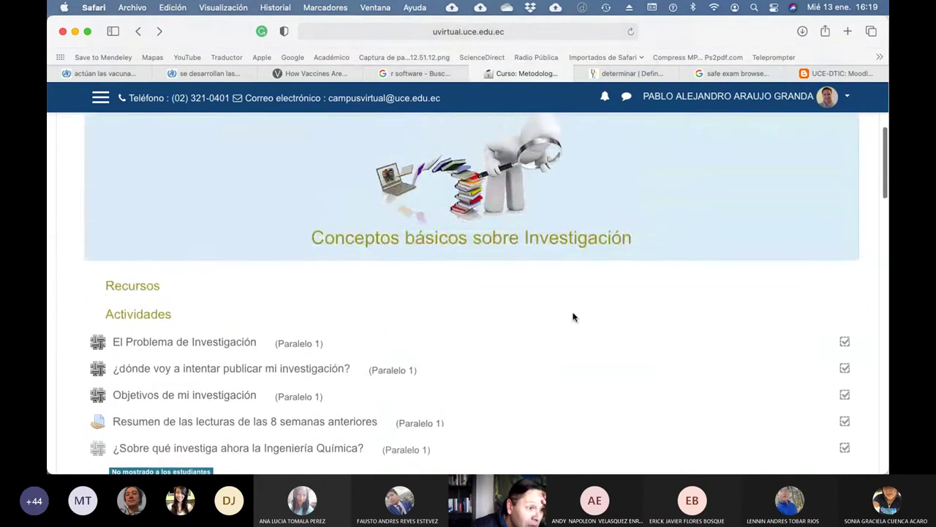
{"action": "scroll", "coordinate": [573, 317], "scroll_direction": "down", "scroll_amount": 10}
{"action": "scroll", "coordinate": [573, 312], "scroll_direction": "up", "scroll_amount": 15}
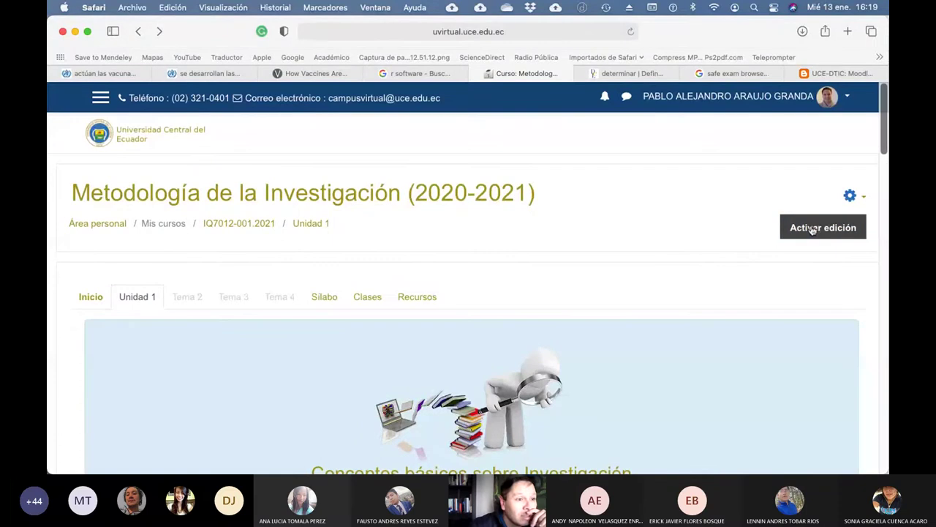
{"action": "left_click", "coordinate": [812, 229]}
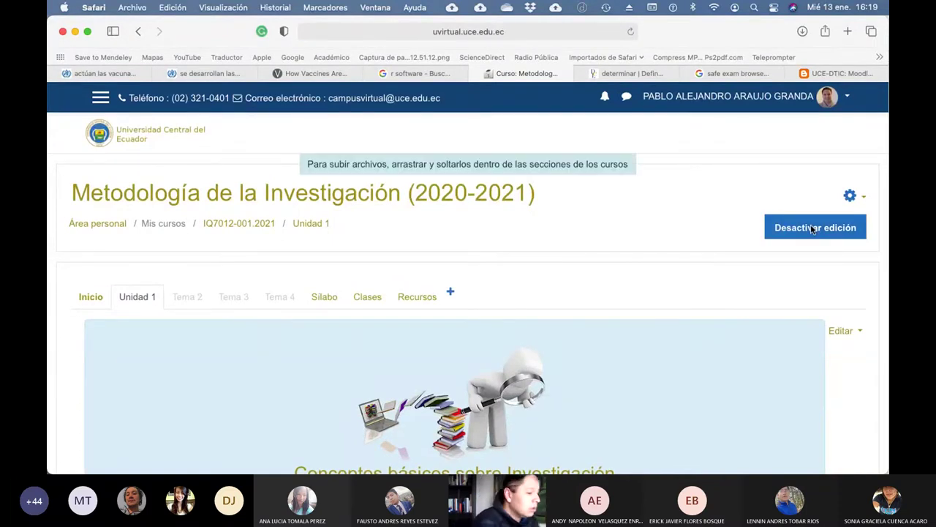
Step: Duplicate the assignment "Resumen de las lecturas de las 8 semanas anteriores" in Unidad 1
{"action": "scroll", "coordinate": [667, 259], "scroll_direction": "down", "scroll_amount": 8}
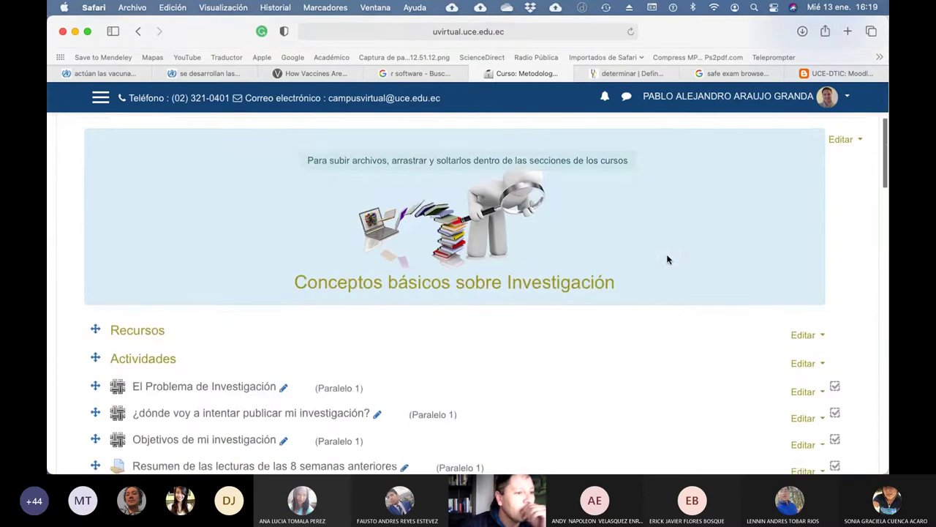
{"action": "scroll", "coordinate": [667, 259], "scroll_direction": "down", "scroll_amount": 15}
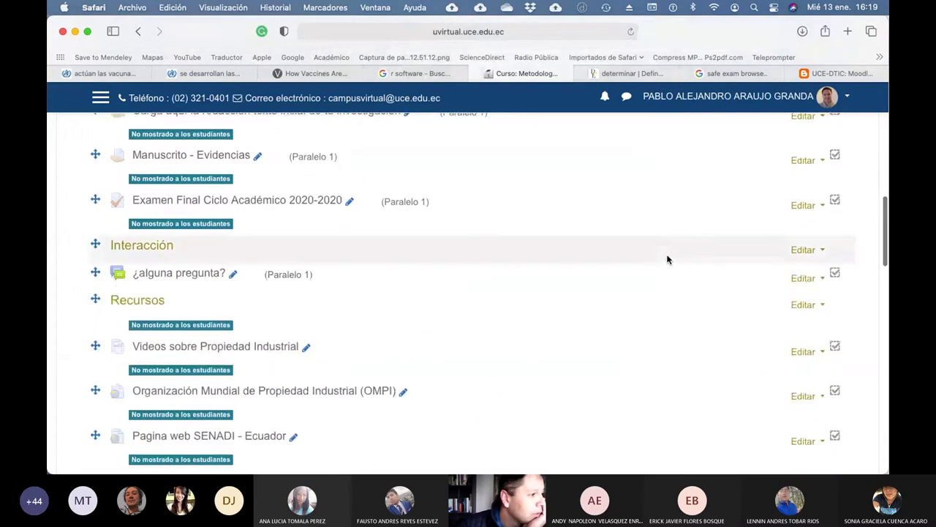
{"action": "scroll", "coordinate": [667, 258], "scroll_direction": "up", "scroll_amount": 20}
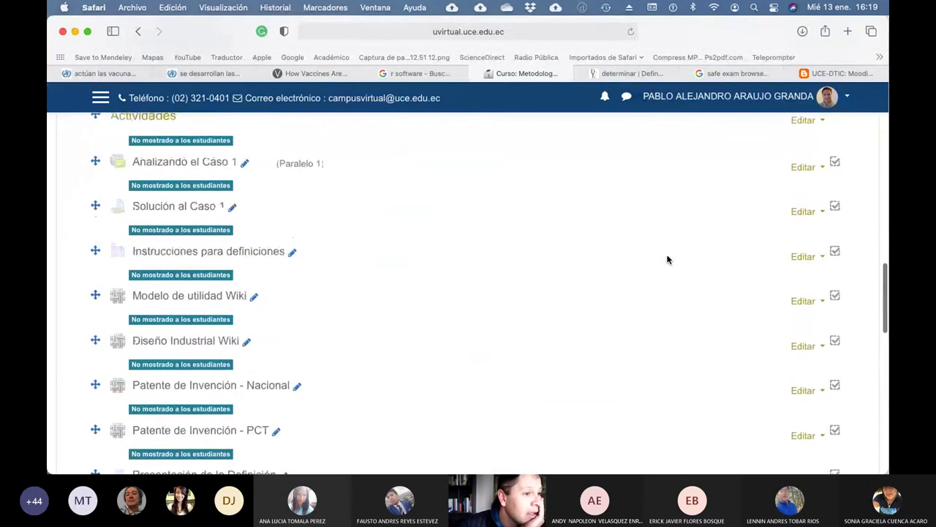
{"action": "scroll", "coordinate": [667, 259], "scroll_direction": "down", "scroll_amount": 20}
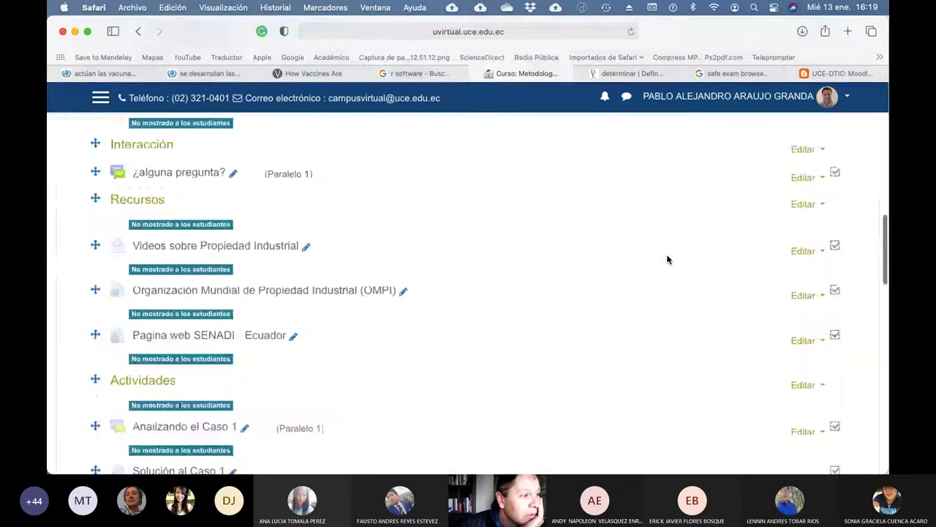
{"action": "scroll", "coordinate": [830, 291], "scroll_direction": "up", "scroll_amount": 10}
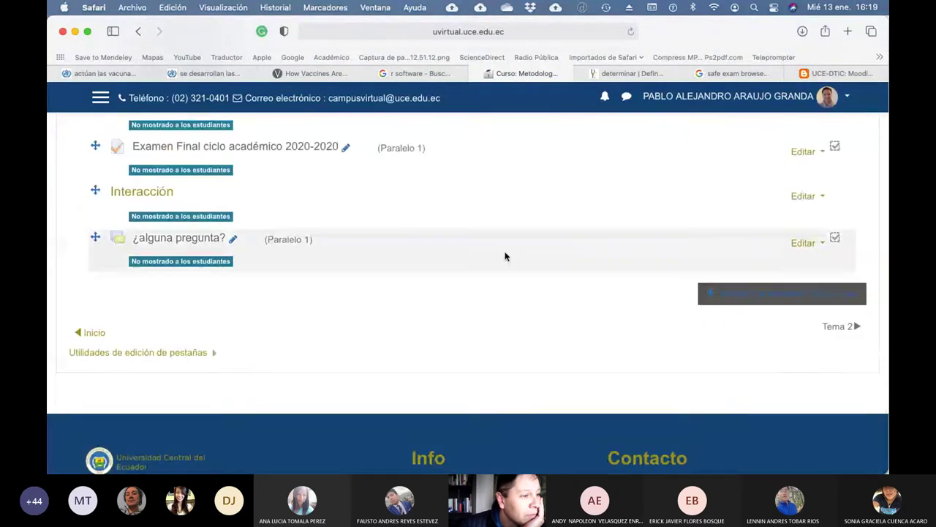
{"action": "scroll", "coordinate": [593, 236], "scroll_direction": "up", "scroll_amount": 8}
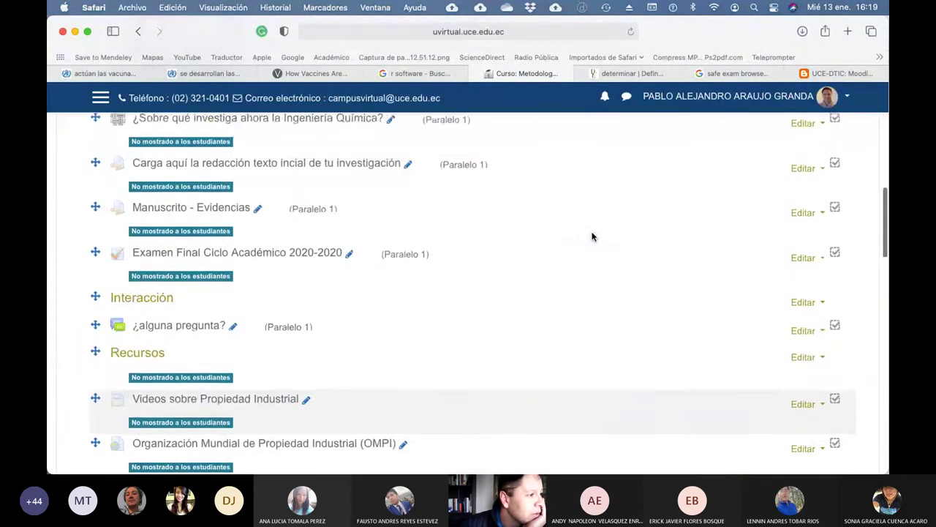
{"action": "scroll", "coordinate": [592, 237], "scroll_direction": "down", "scroll_amount": 2}
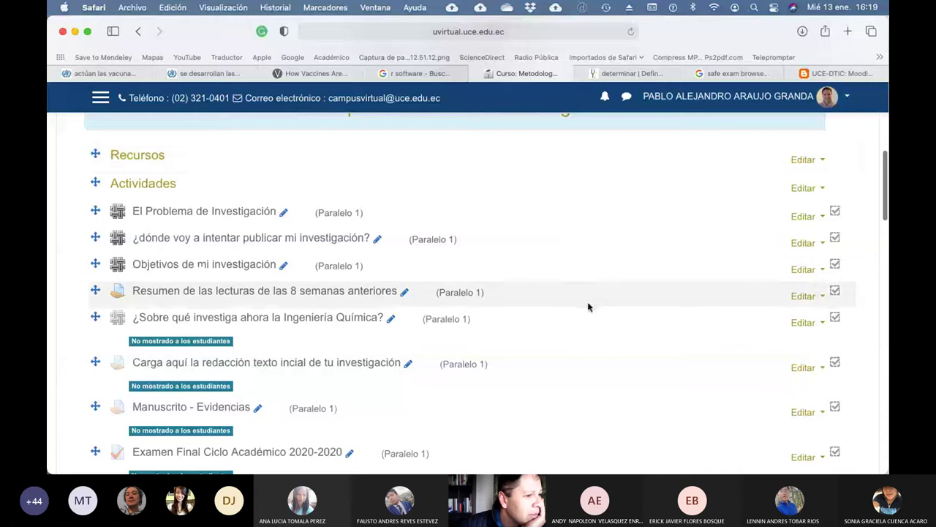
{"action": "left_click", "coordinate": [824, 297]}
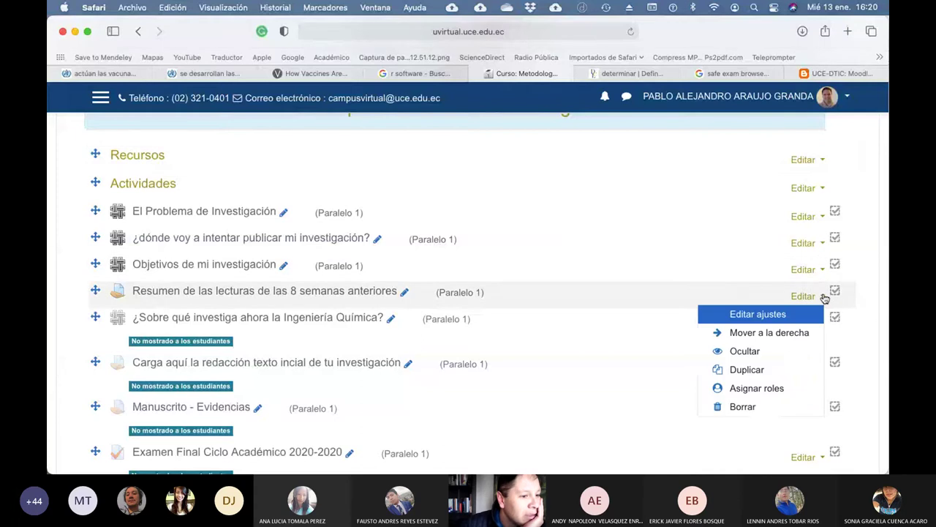
{"action": "left_click", "coordinate": [750, 371]}
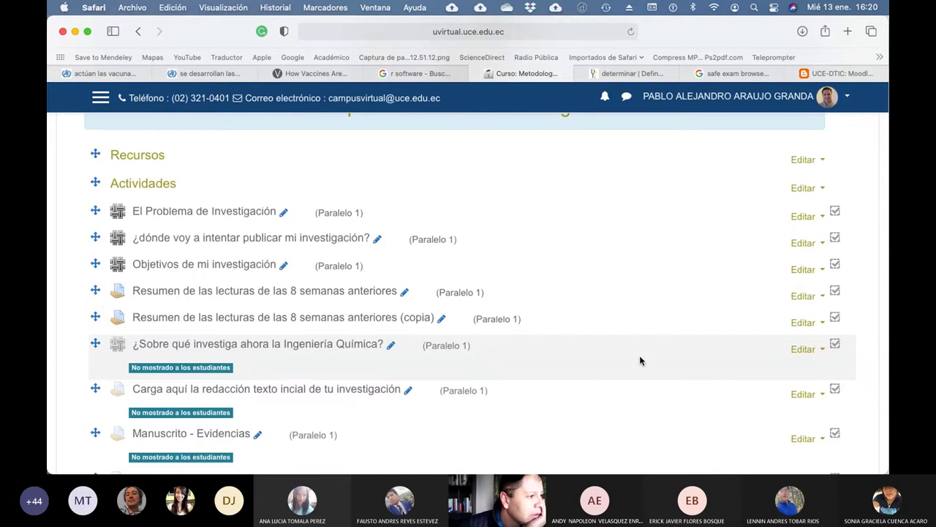
Step: Open the settings of the duplicated assignment and rename it "Resumen de las lecturas de las 6 semanas anteriores"
{"action": "left_click", "coordinate": [419, 320]}
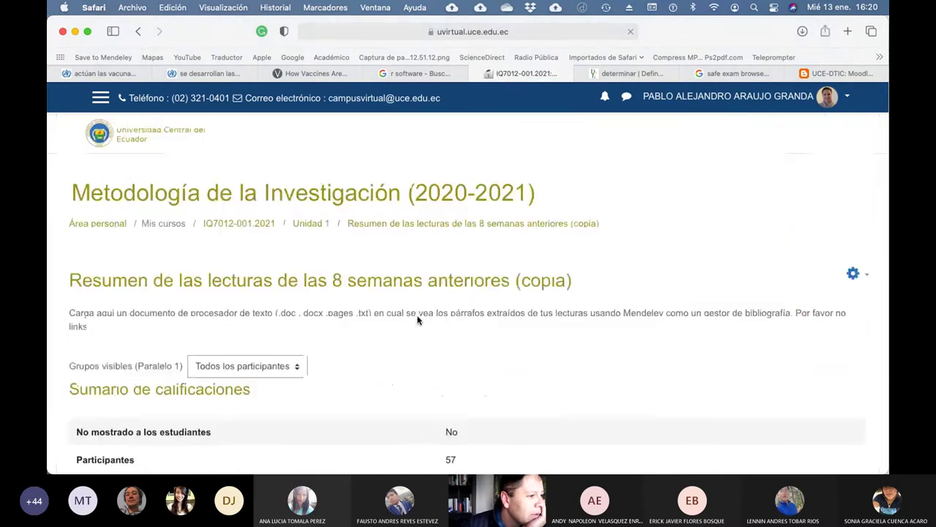
{"action": "left_click", "coordinate": [853, 276]}
{"action": "left_click", "coordinate": [767, 295]}
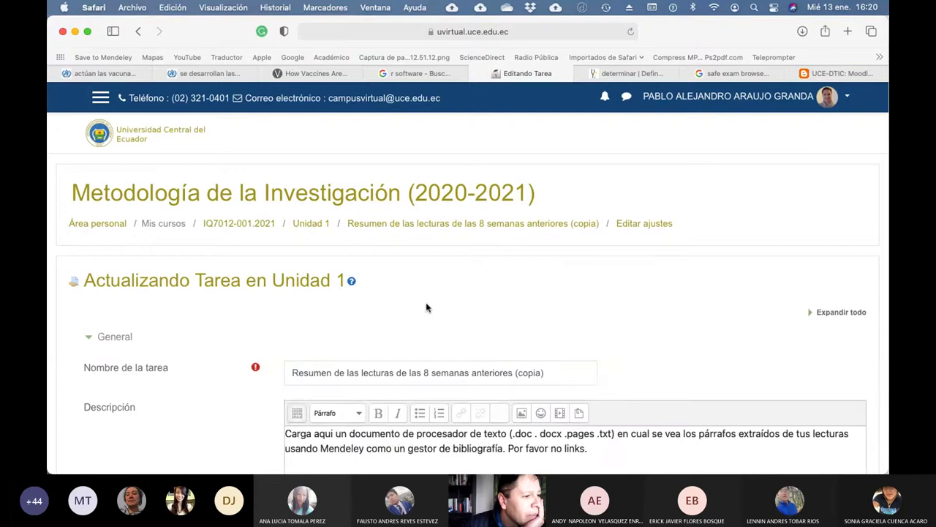
{"action": "scroll", "coordinate": [427, 307], "scroll_direction": "down", "scroll_amount": 5}
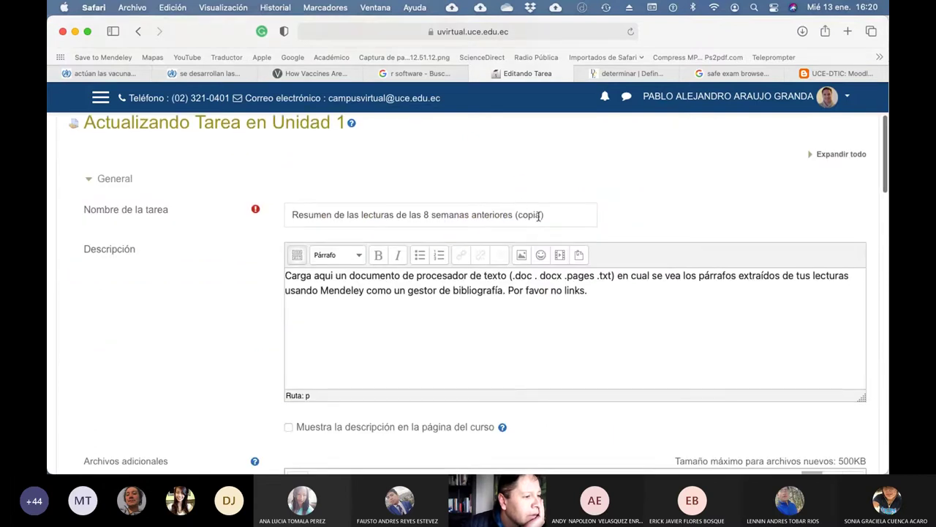
{"action": "left_click", "coordinate": [425, 213]}
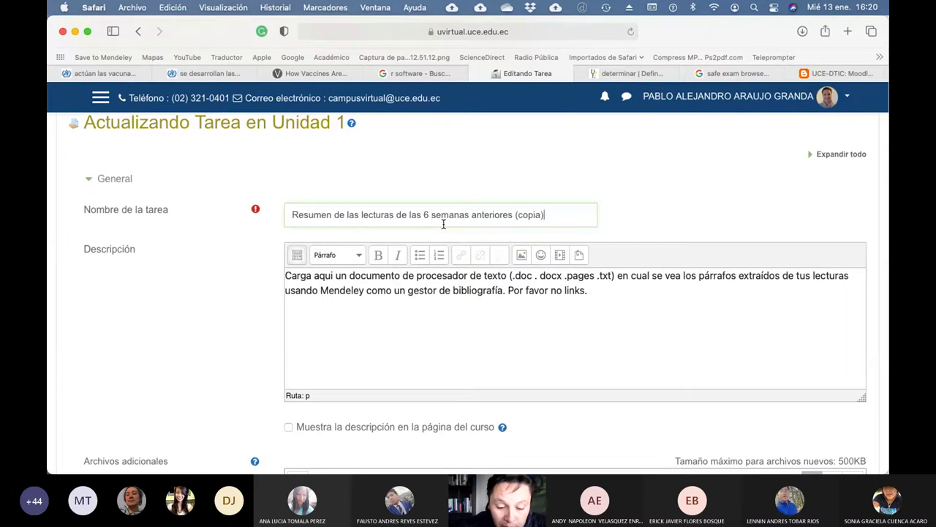
{"action": "key", "text": "BackSpace"}
{"action": "key", "text": "BackSpace"}
{"action": "key", "text": "BackSpace"}
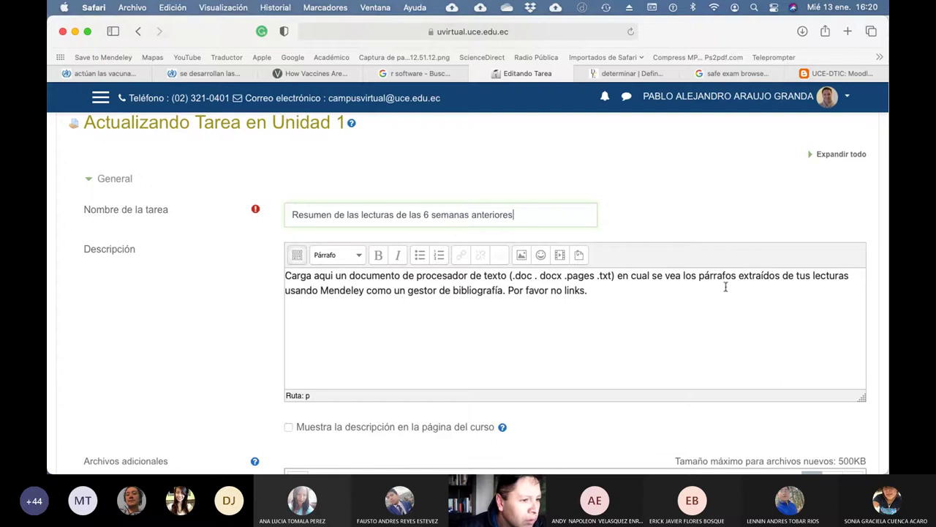
Step: Set the start of allowed submissions for the duplicated assignment to day 13 of January 2021 at hour 16
{"action": "scroll", "coordinate": [641, 316], "scroll_direction": "down", "scroll_amount": 3}
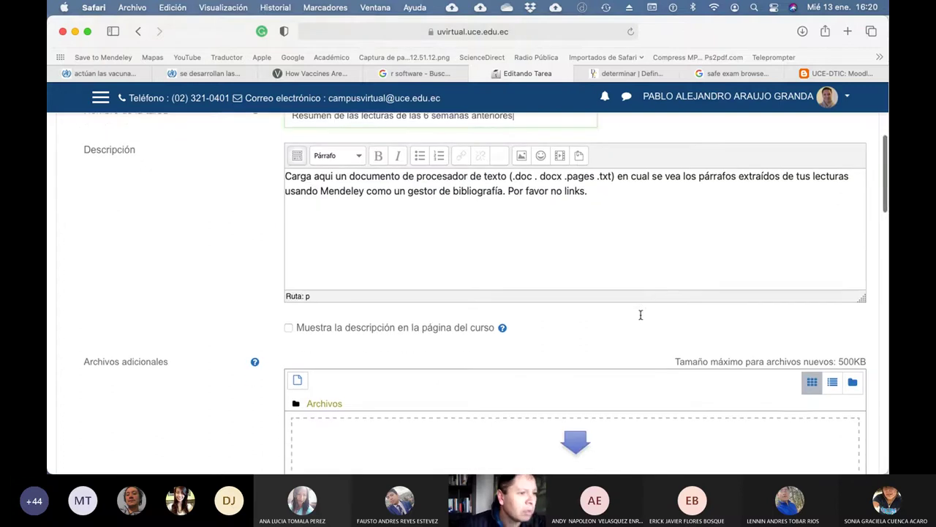
{"action": "scroll", "coordinate": [641, 318], "scroll_direction": "down", "scroll_amount": 6}
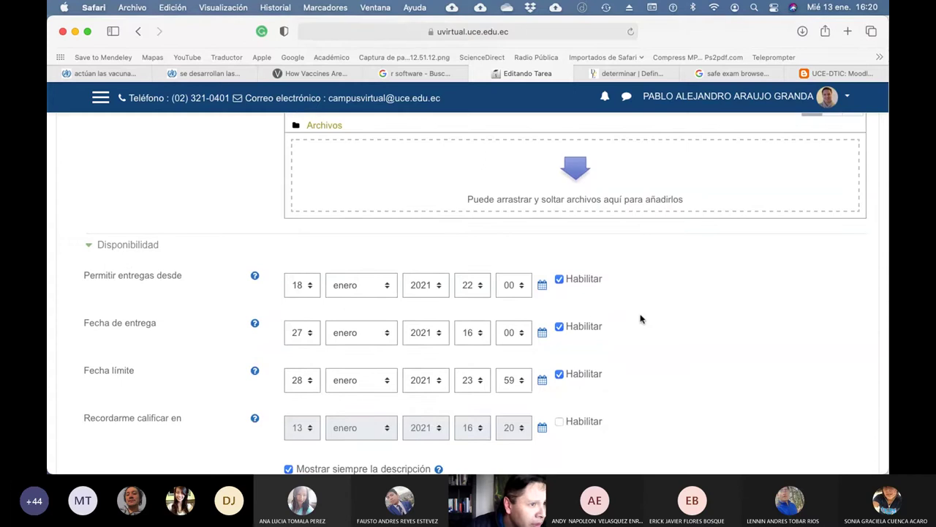
{"action": "left_click", "coordinate": [313, 291]}
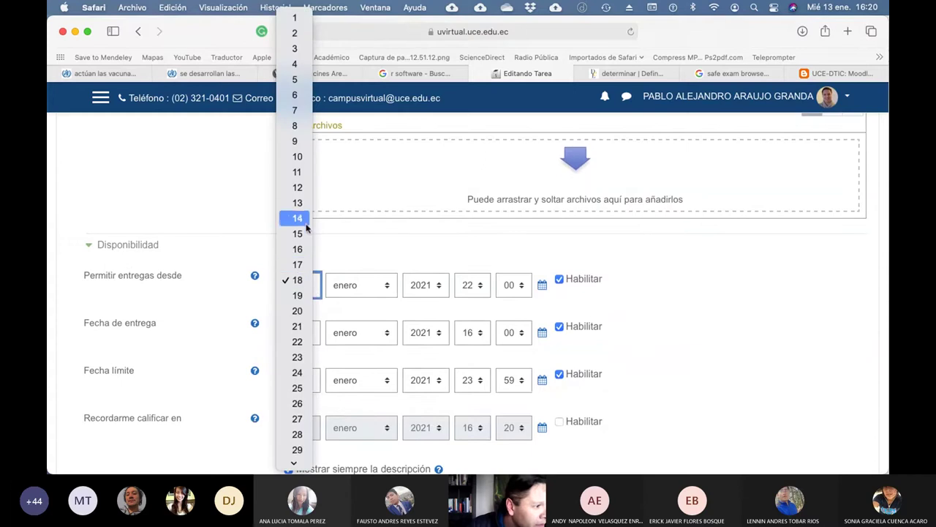
{"action": "key", "text": "Escape"}
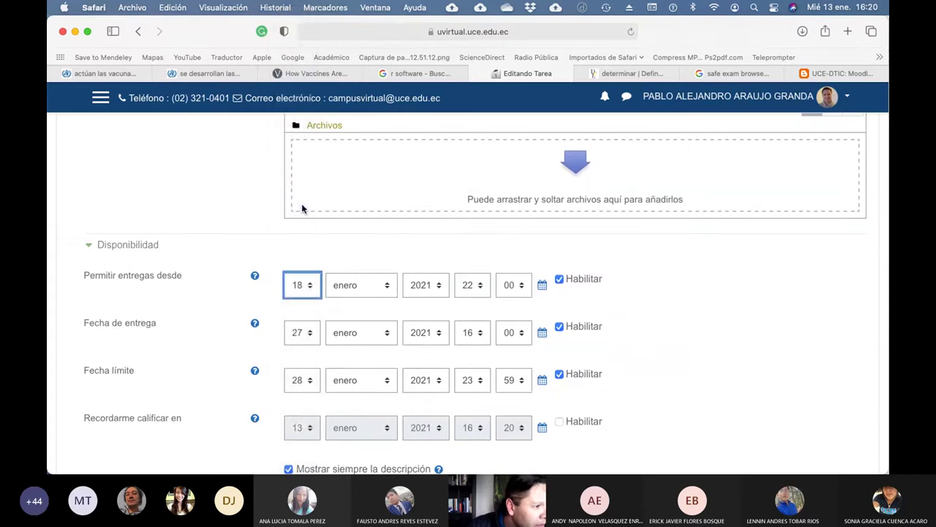
{"action": "left_click", "coordinate": [480, 289]}
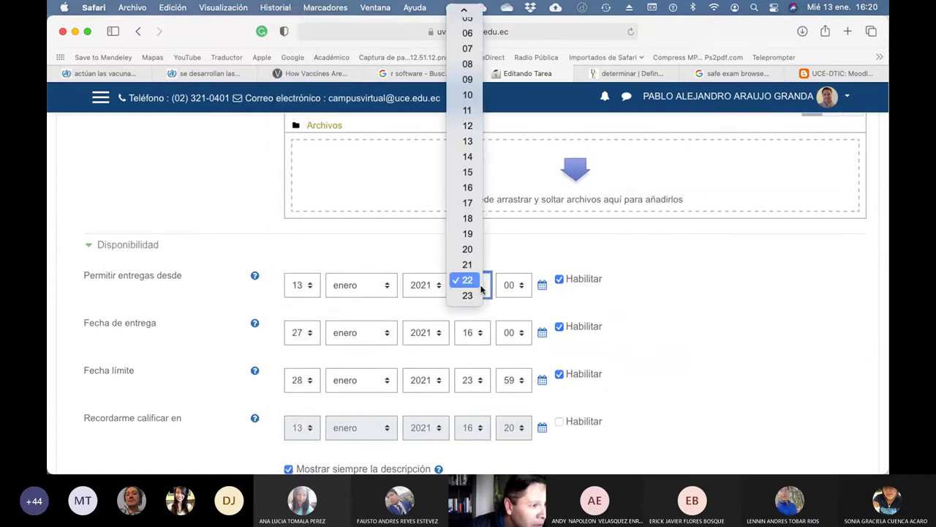
{"action": "left_click", "coordinate": [472, 187]}
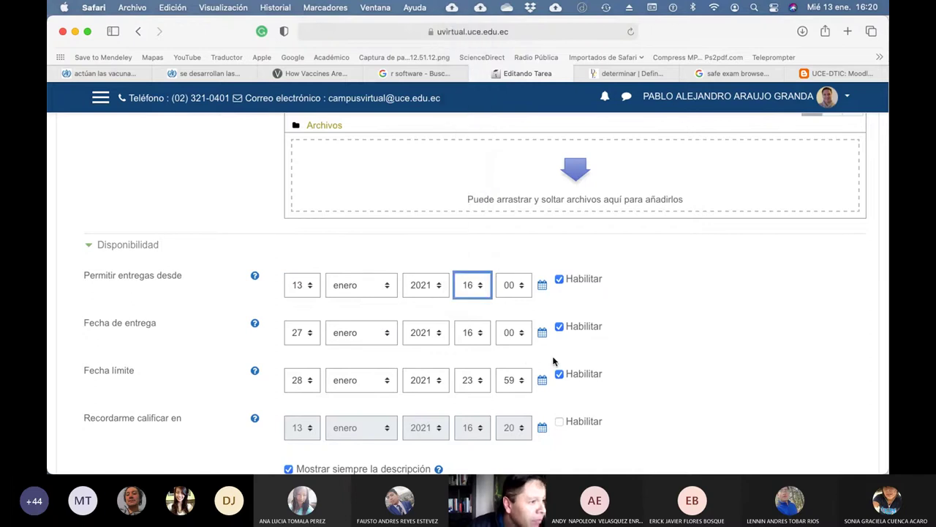
Step: Set the assignment's due date (Fecha de entrega) to 13 enero 2021 at 16:30
{"action": "left_click", "coordinate": [311, 335]}
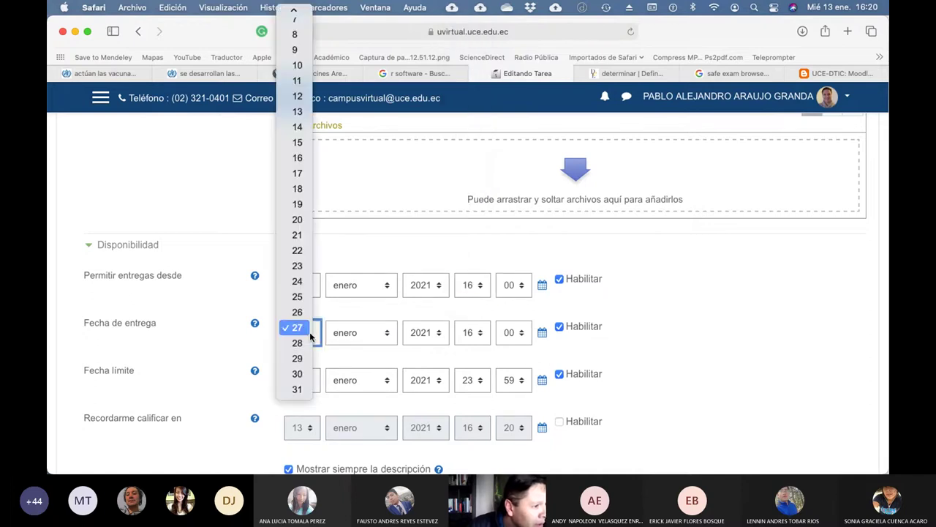
{"action": "left_click", "coordinate": [287, 113]}
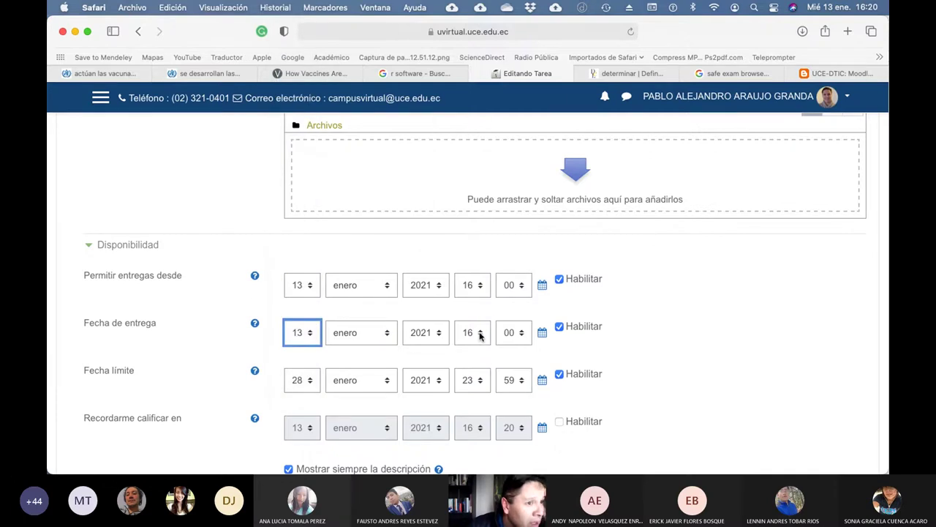
{"action": "left_click", "coordinate": [479, 334]}
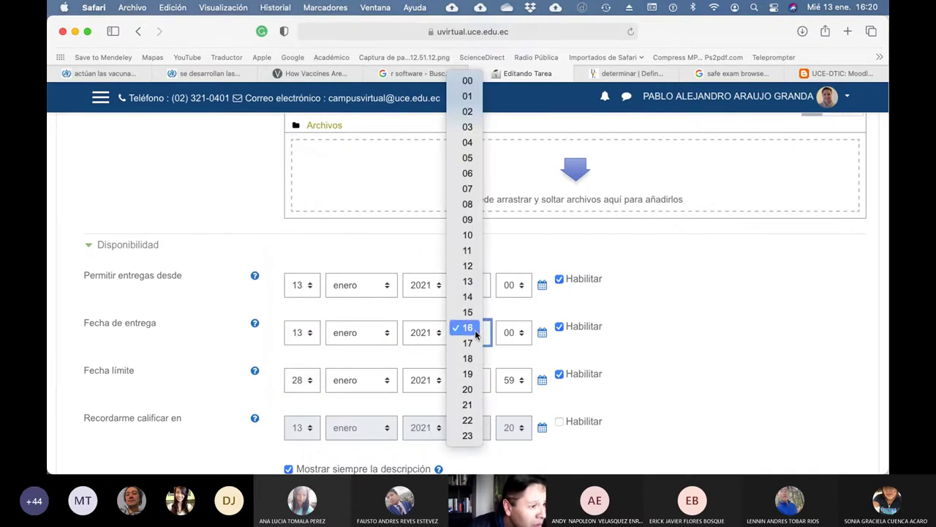
{"action": "left_click", "coordinate": [504, 333]}
{"action": "left_click", "coordinate": [512, 333]}
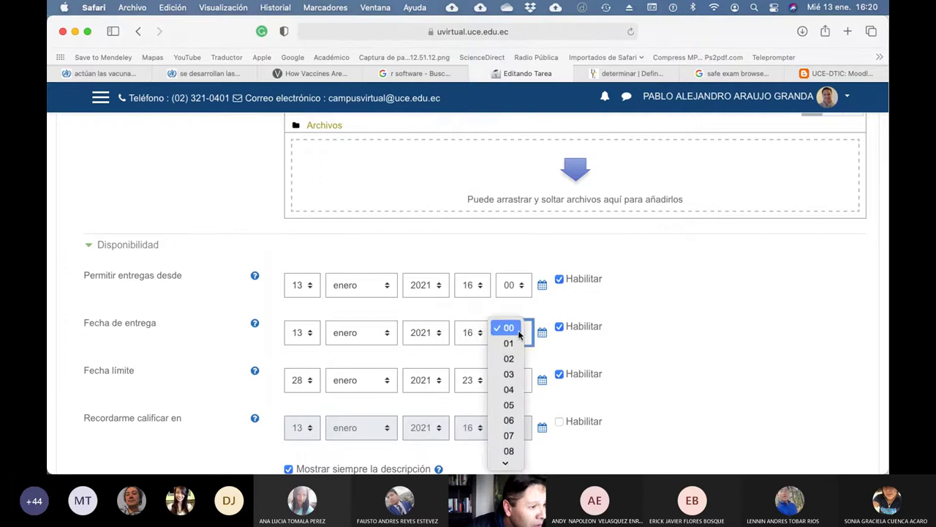
{"action": "scroll", "coordinate": [512, 430], "scroll_direction": "down", "scroll_amount": 10}
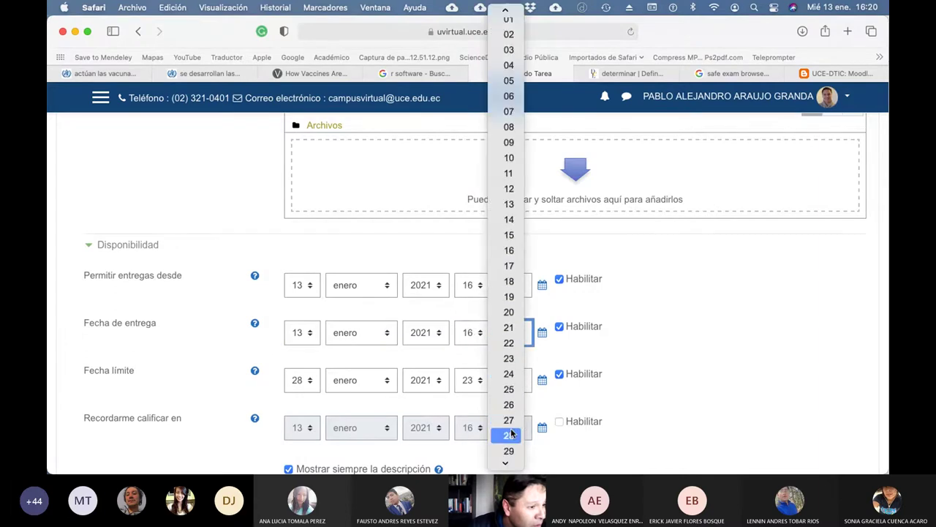
{"action": "scroll", "coordinate": [512, 433], "scroll_direction": "down", "scroll_amount": 5}
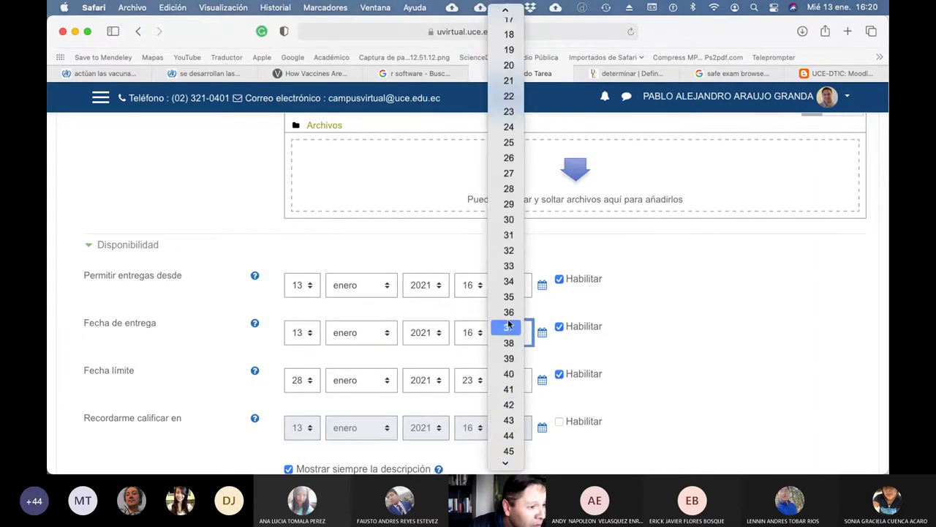
{"action": "left_click", "coordinate": [510, 219]}
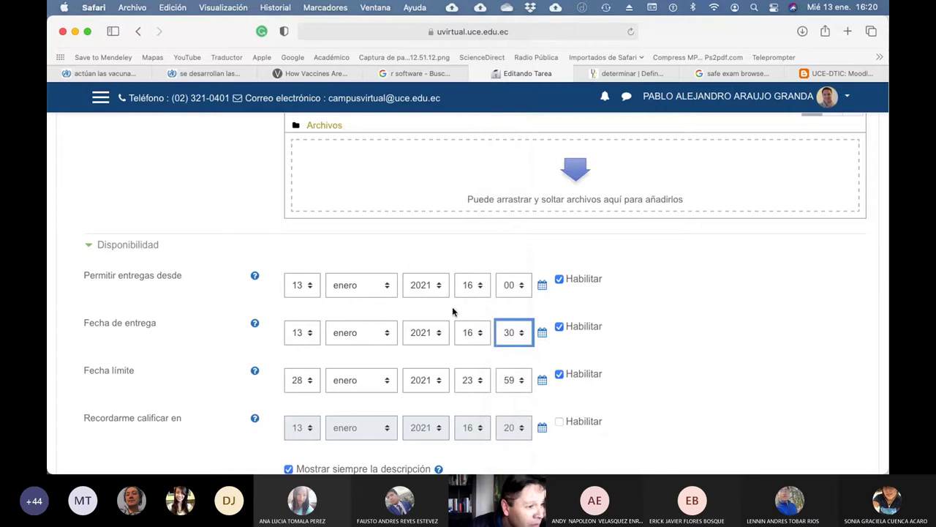
Step: Set the assignment's cut-off date (Fecha límite) to 13 enero 2021 at 16:31
{"action": "left_click", "coordinate": [312, 380]}
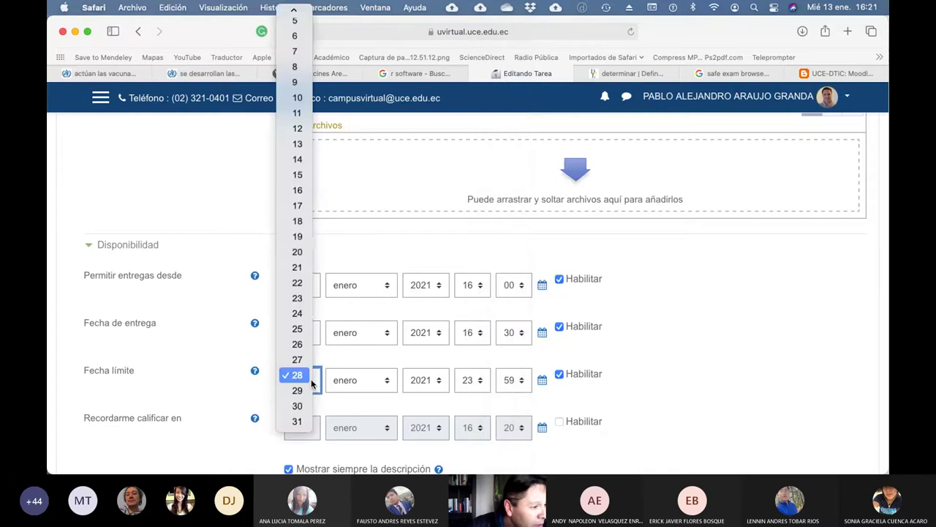
{"action": "left_click", "coordinate": [298, 143]}
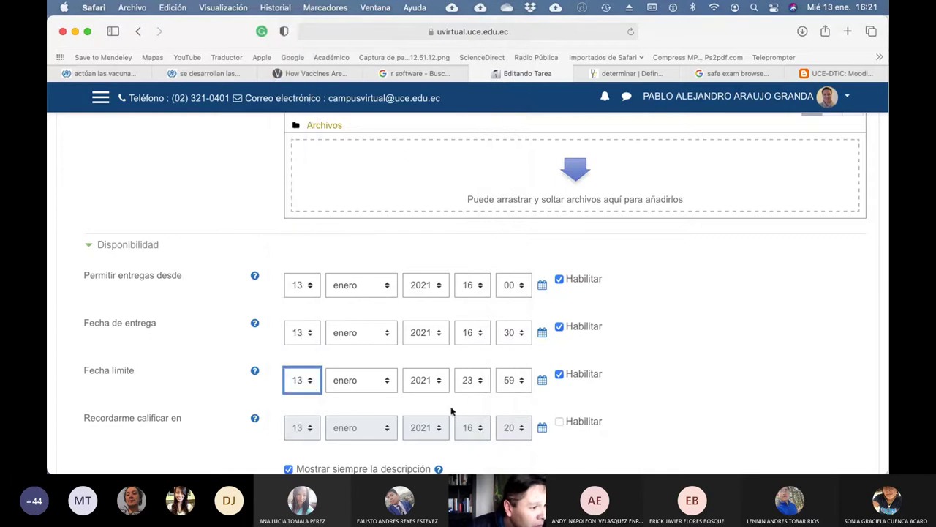
{"action": "left_click", "coordinate": [479, 380]}
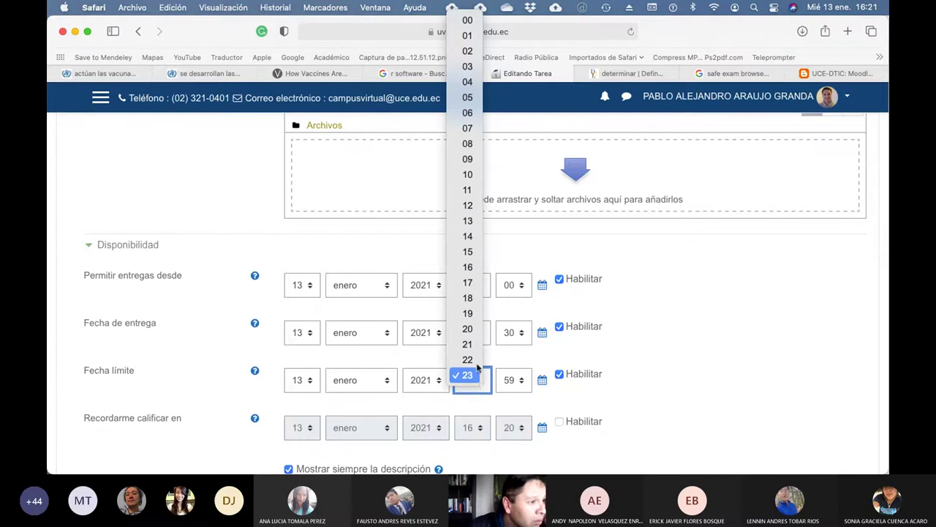
{"action": "left_click", "coordinate": [469, 268]}
{"action": "left_click", "coordinate": [521, 381]}
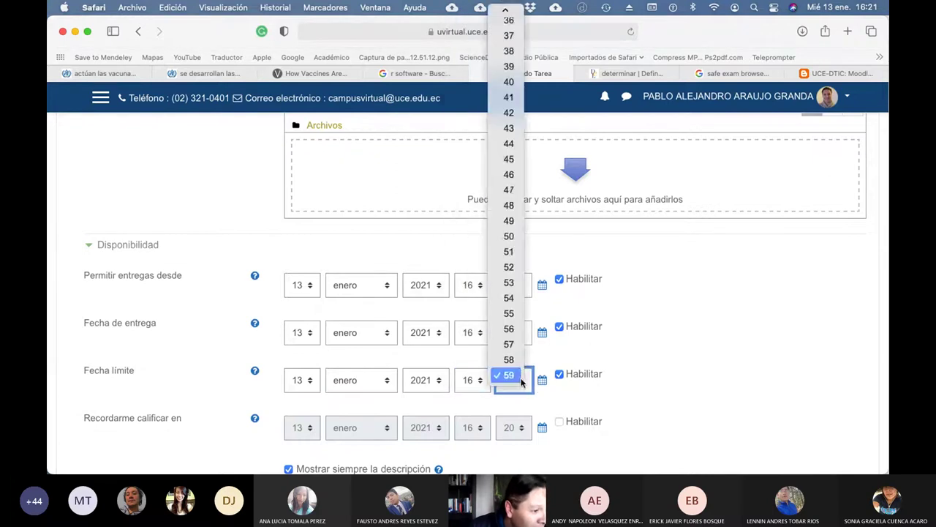
{"action": "scroll", "coordinate": [512, 168], "scroll_direction": "up", "scroll_amount": 5}
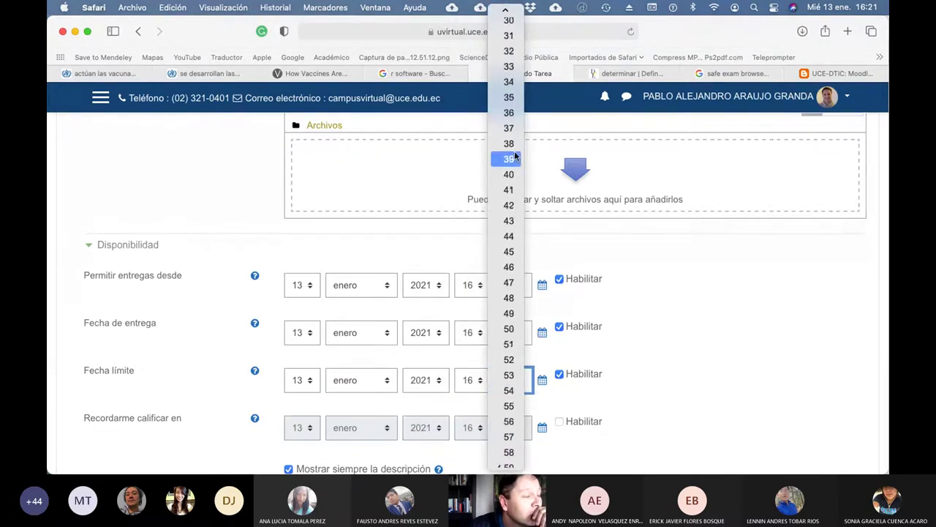
{"action": "left_click", "coordinate": [515, 160]}
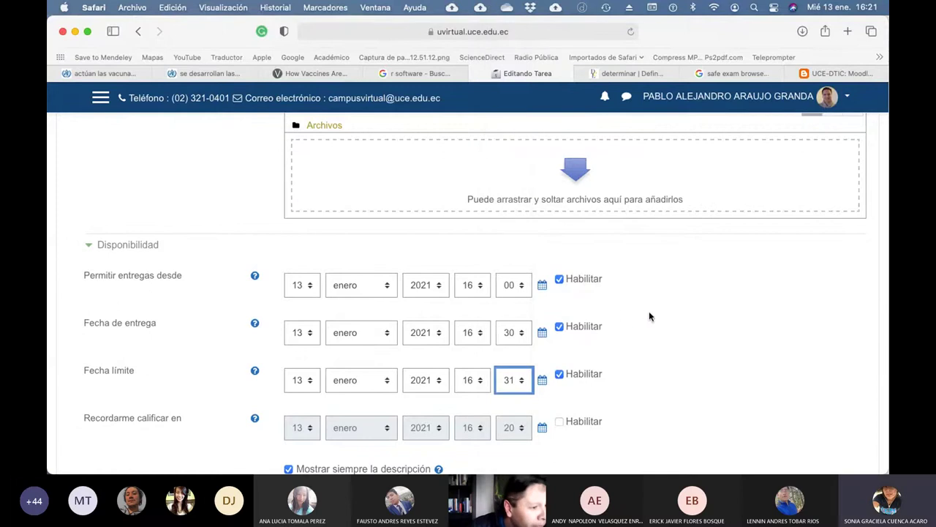
Step: Look over the remaining assignment settings, then save the changes and return to the course
{"action": "scroll", "coordinate": [648, 315], "scroll_direction": "down", "scroll_amount": 3}
{"action": "scroll", "coordinate": [650, 316], "scroll_direction": "down", "scroll_amount": 10}
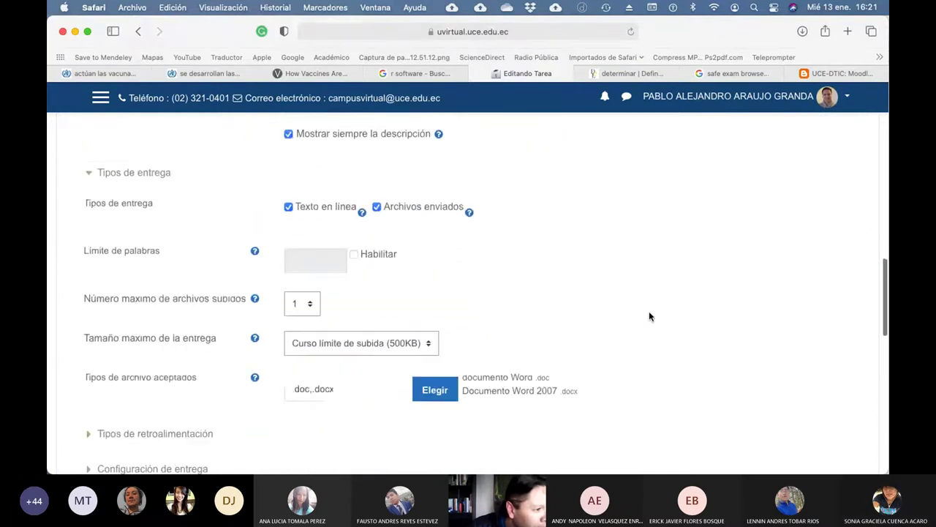
{"action": "scroll", "coordinate": [649, 316], "scroll_direction": "down", "scroll_amount": 5}
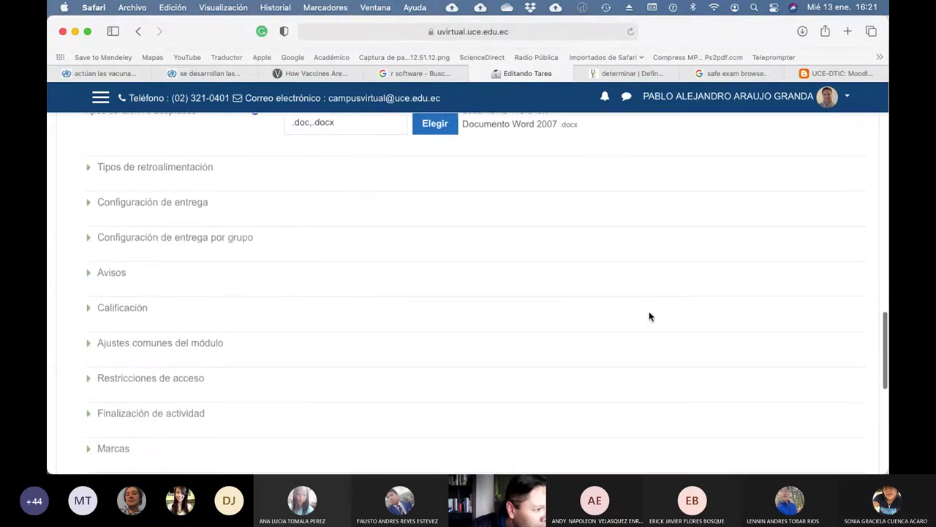
{"action": "scroll", "coordinate": [648, 316], "scroll_direction": "down", "scroll_amount": 4}
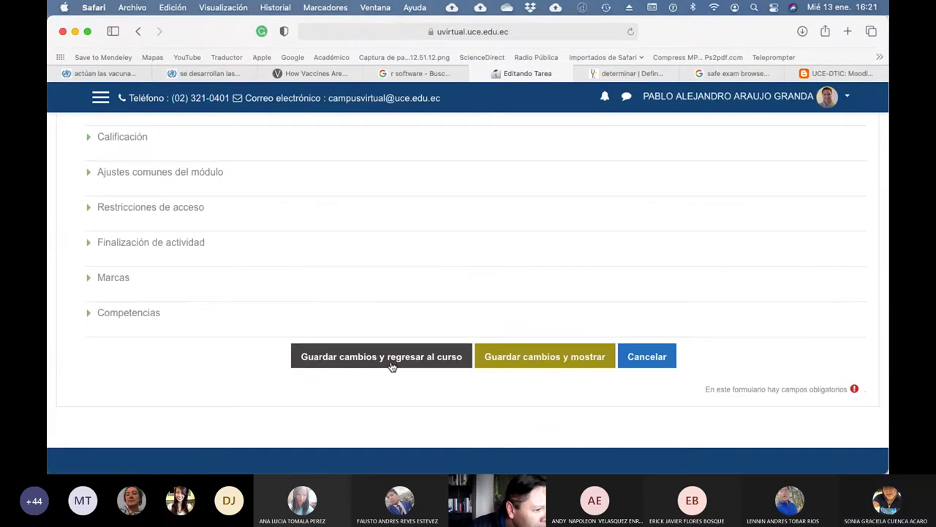
{"action": "left_click", "coordinate": [363, 358]}
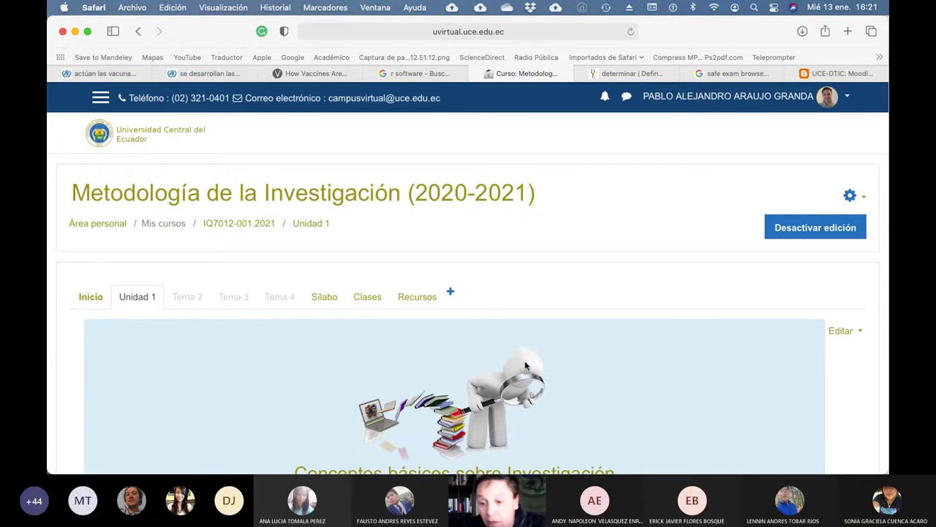
Step: Open the wiki "Objetivos de mi investigación" and review the general and specific objectives of the student listed just before the teacher
{"action": "scroll", "coordinate": [526, 364], "scroll_direction": "down", "scroll_amount": 5}
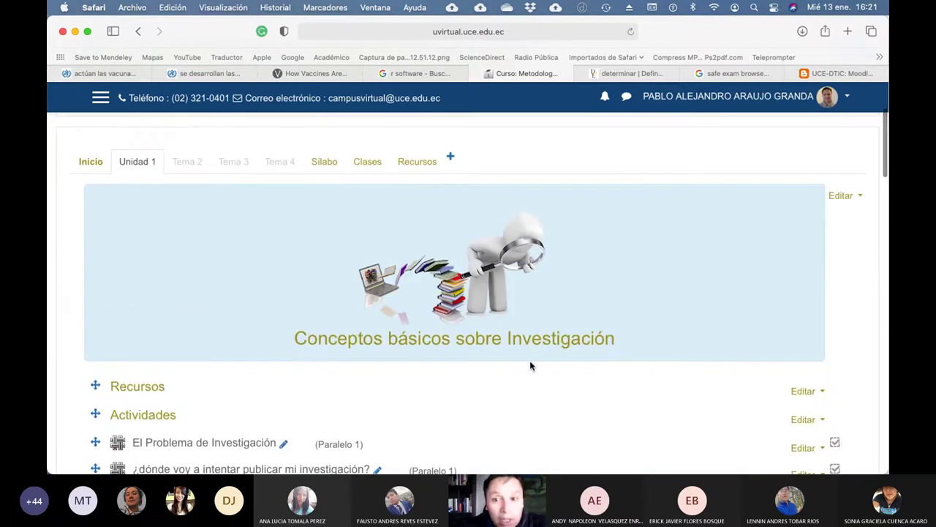
{"action": "scroll", "coordinate": [531, 365], "scroll_direction": "down", "scroll_amount": 3}
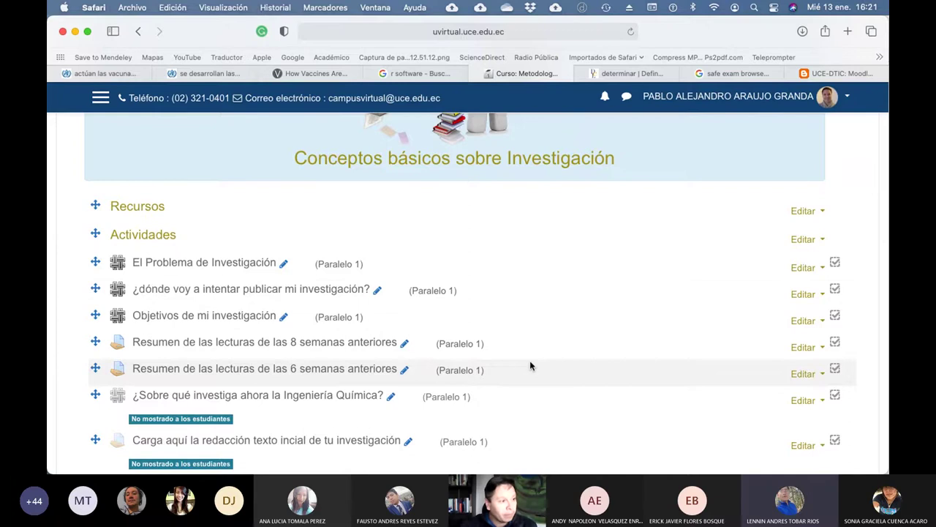
{"action": "left_click", "coordinate": [247, 316]}
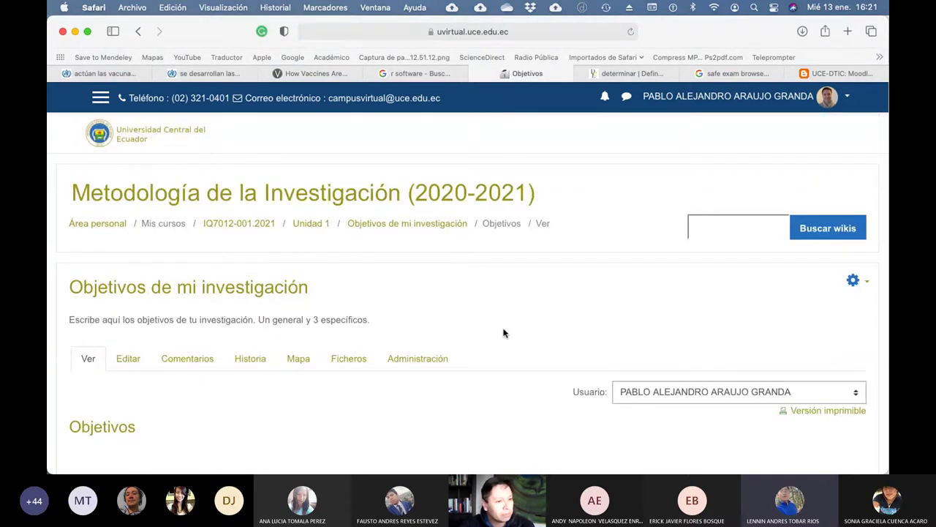
{"action": "left_click", "coordinate": [684, 391]}
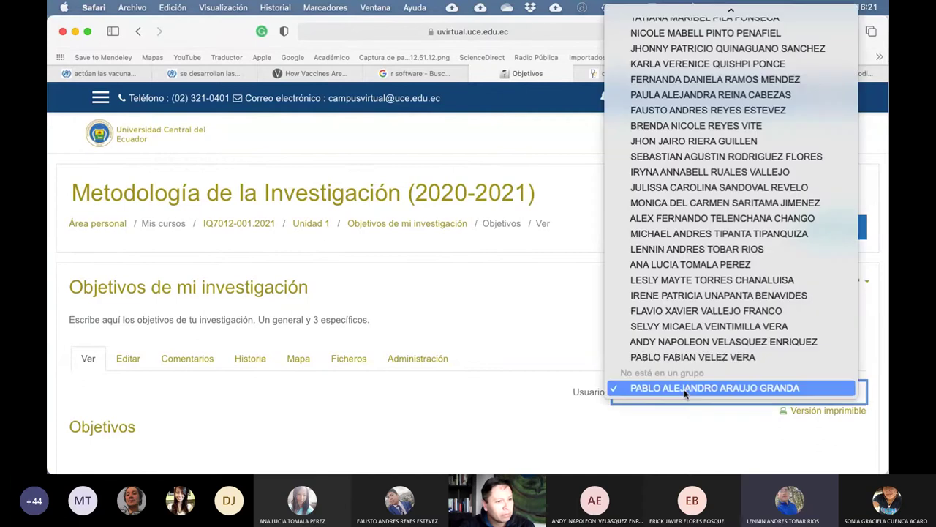
{"action": "left_click", "coordinate": [658, 357]}
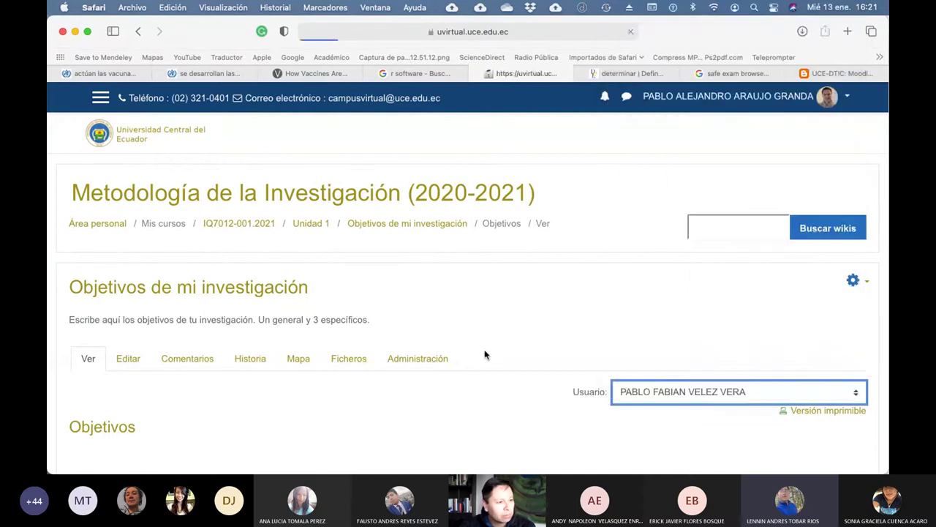
{"action": "scroll", "coordinate": [484, 355], "scroll_direction": "down", "scroll_amount": 5}
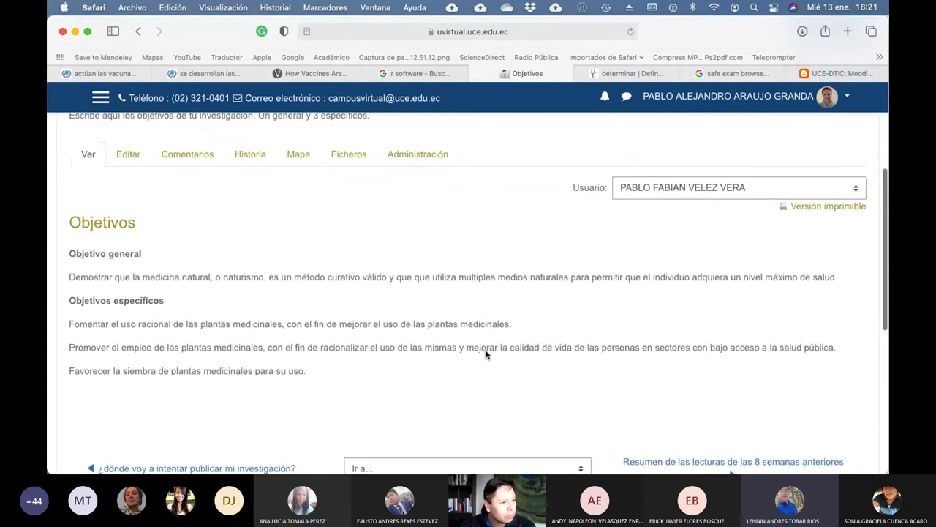
{"action": "scroll", "coordinate": [485, 355], "scroll_direction": "up", "scroll_amount": 1}
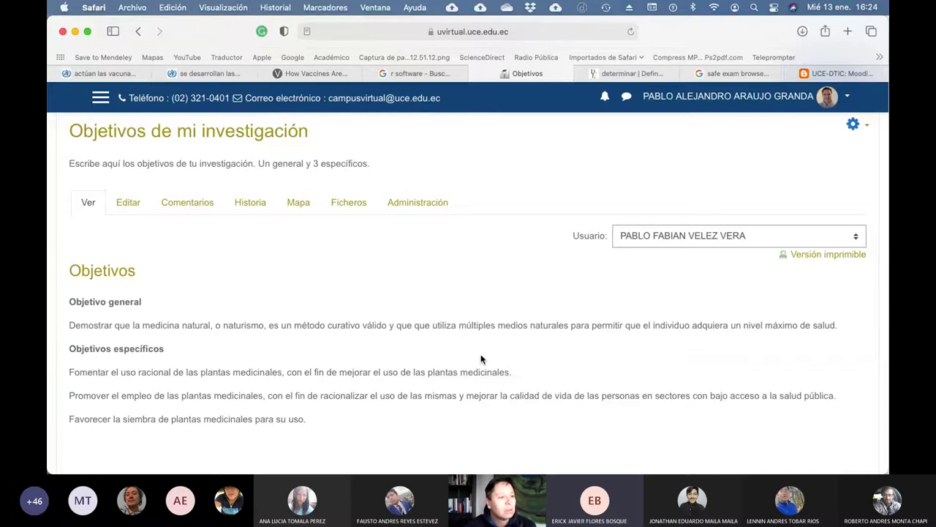
{"action": "scroll", "coordinate": [483, 357], "scroll_direction": "down", "scroll_amount": 1}
{"action": "scroll", "coordinate": [481, 358], "scroll_direction": "up", "scroll_amount": 2}
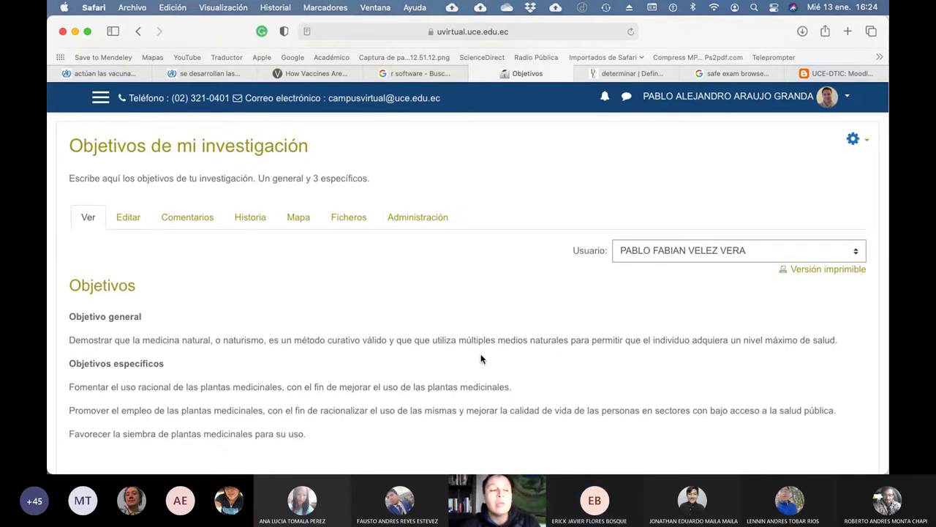
Step: Return to the Unidad 1 activities and open the wiki "¿dónde voy a intentar publicar mi investigación?"
{"action": "scroll", "coordinate": [315, 301], "scroll_direction": "up", "scroll_amount": 5}
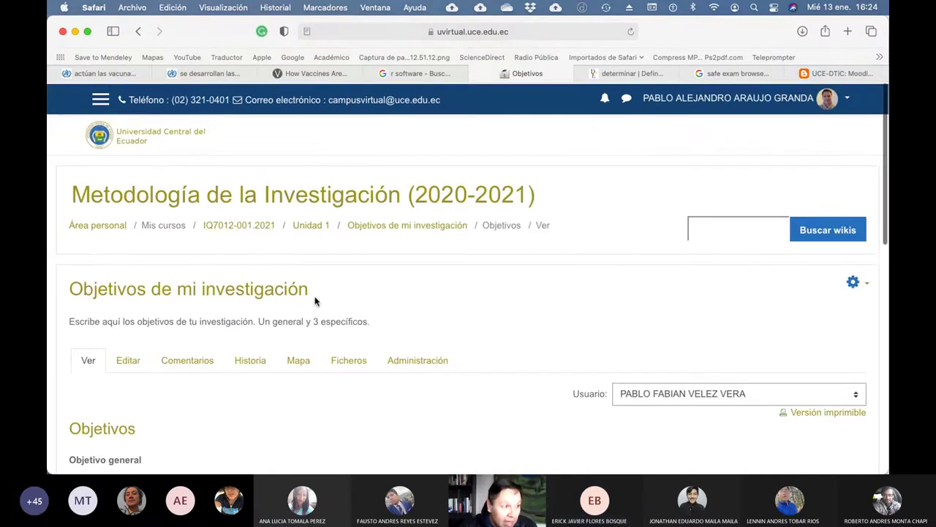
{"action": "left_click", "coordinate": [263, 224]}
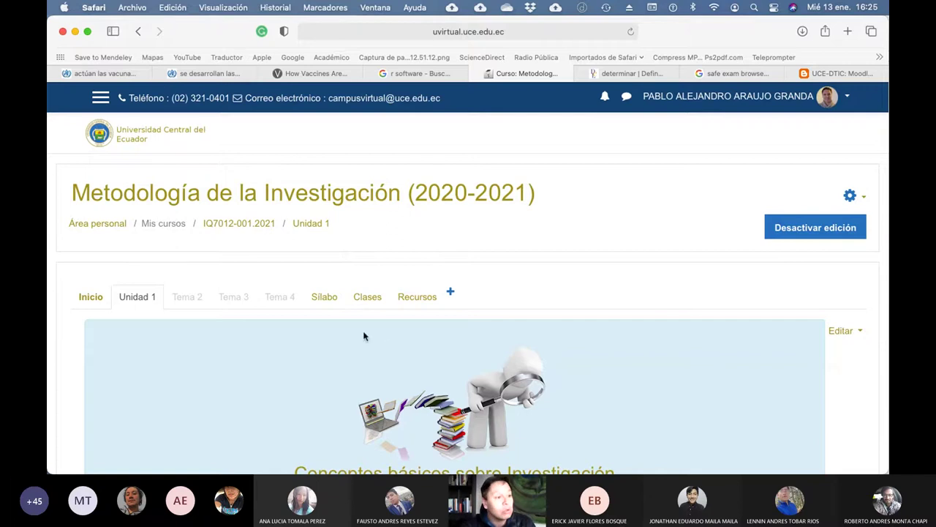
{"action": "scroll", "coordinate": [365, 334], "scroll_direction": "down", "scroll_amount": 5}
{"action": "scroll", "coordinate": [358, 336], "scroll_direction": "up", "scroll_amount": 1}
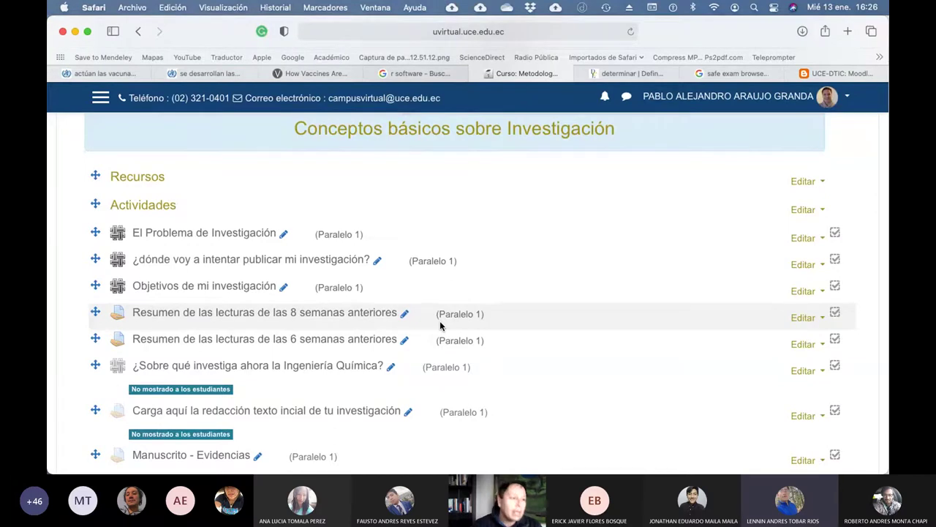
{"action": "left_click", "coordinate": [195, 266]}
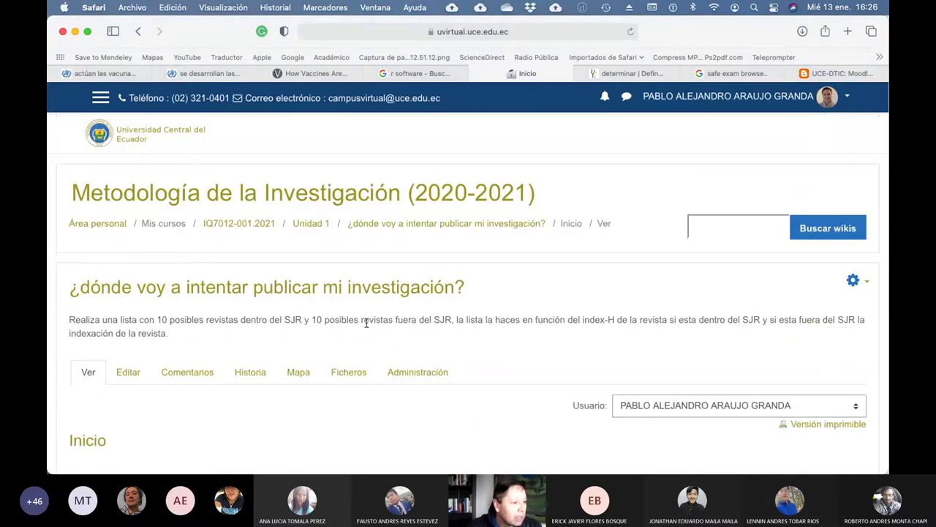
Step: Review the journal list of the last Paralelo 1 student in the wiki, then go back to the previous page
{"action": "left_click", "coordinate": [682, 407]}
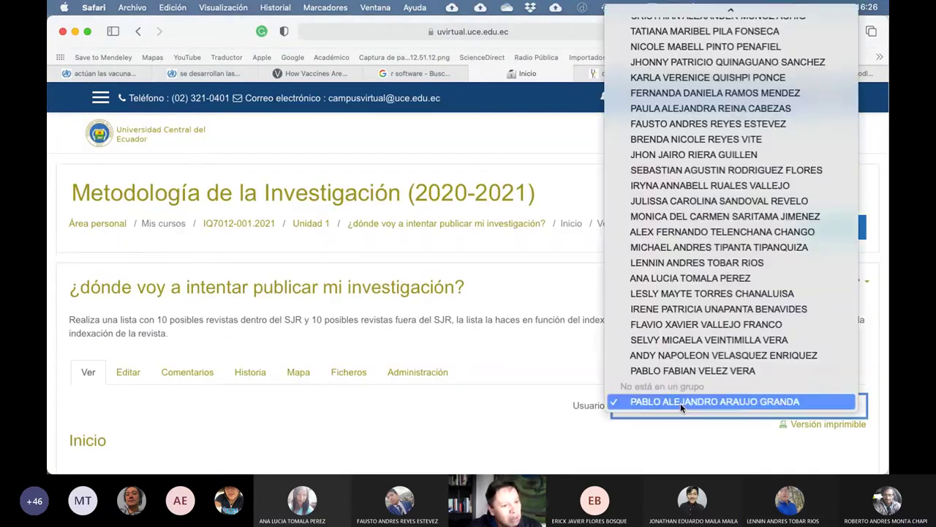
{"action": "left_click", "coordinate": [680, 371]}
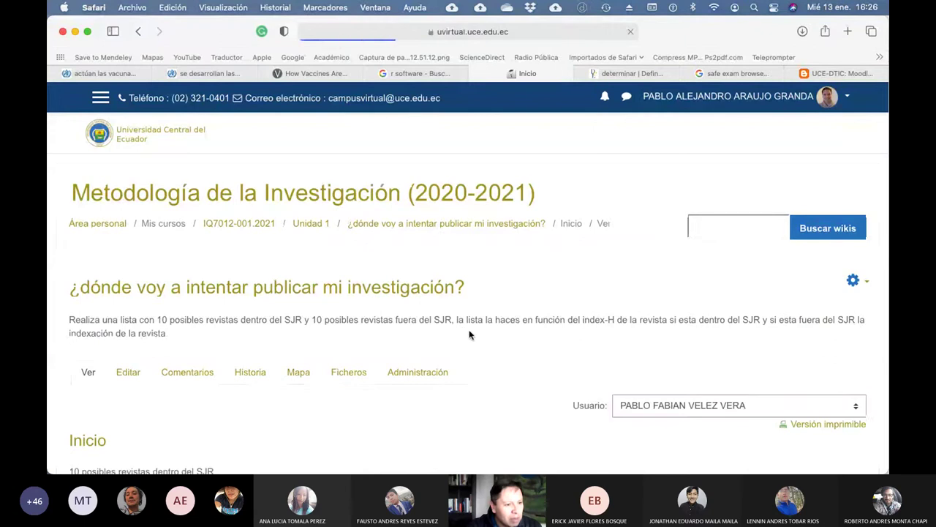
{"action": "scroll", "coordinate": [469, 335], "scroll_direction": "down", "scroll_amount": 5}
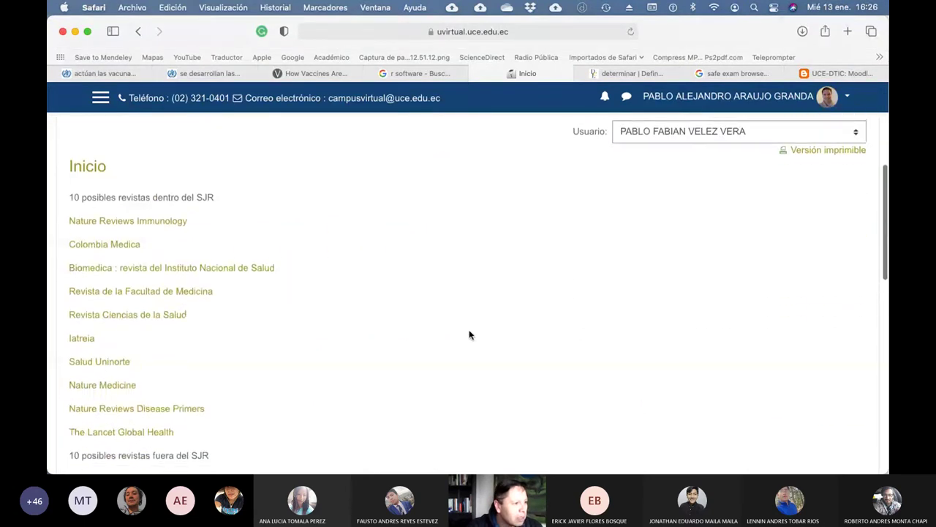
{"action": "scroll", "coordinate": [470, 334], "scroll_direction": "up", "scroll_amount": 5}
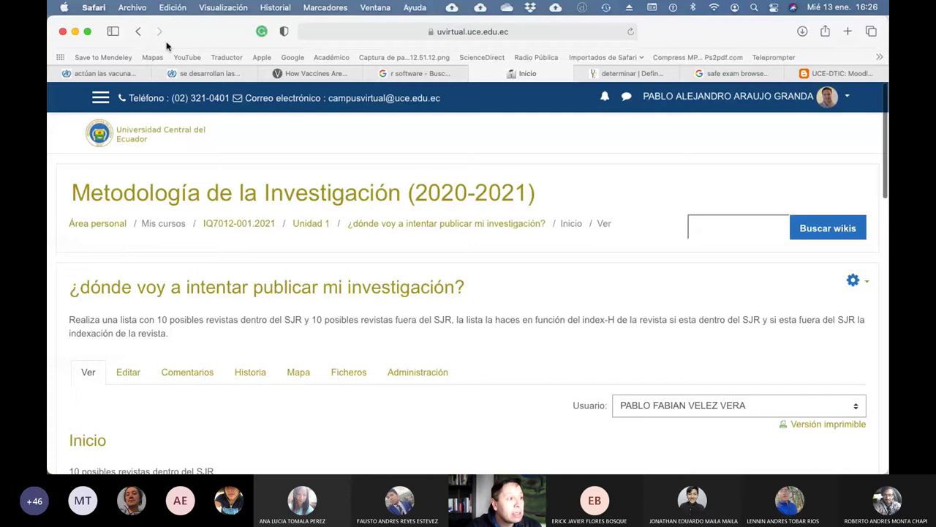
{"action": "key", "text": "super+bracketleft"}
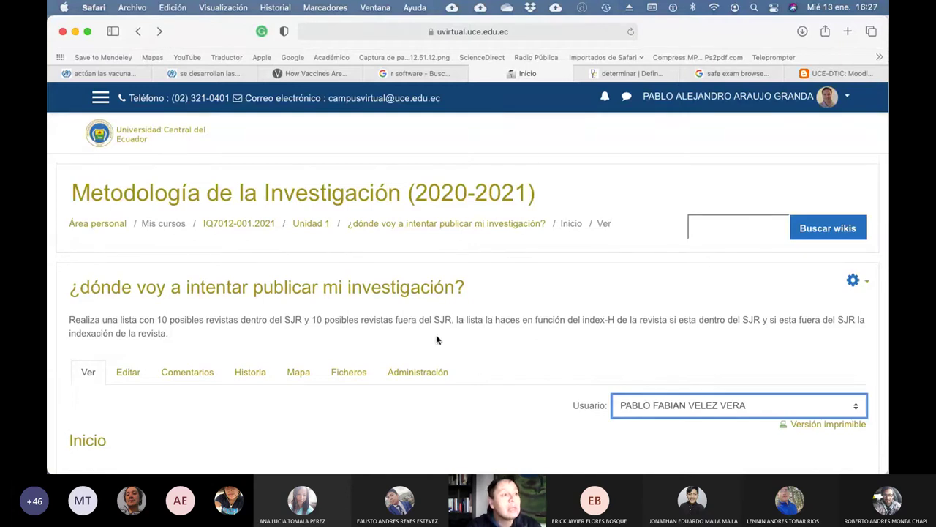
Step: Return to the course's Unidad 1, open the wiki "Objetivos de mi investigación" and read the fourth Paralelo 1 student's objectives
{"action": "left_click", "coordinate": [227, 225]}
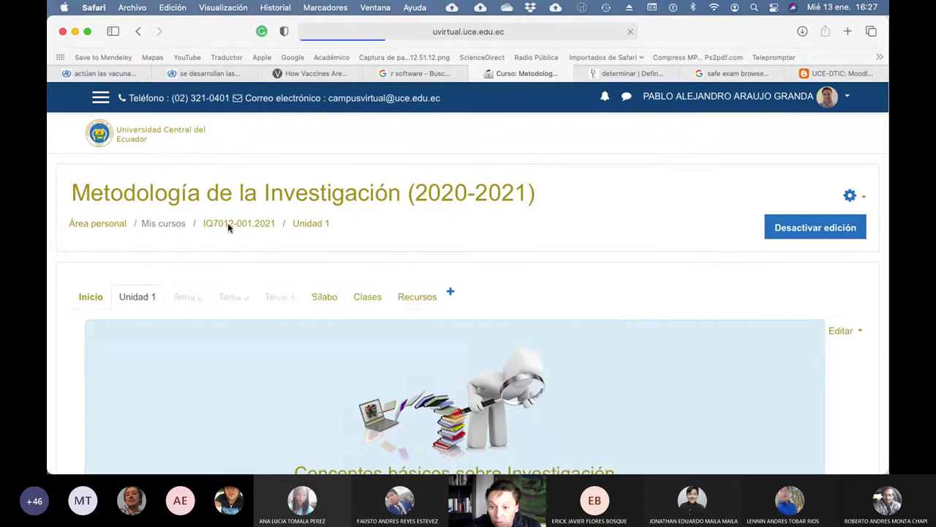
{"action": "scroll", "coordinate": [543, 322], "scroll_direction": "down", "scroll_amount": 3}
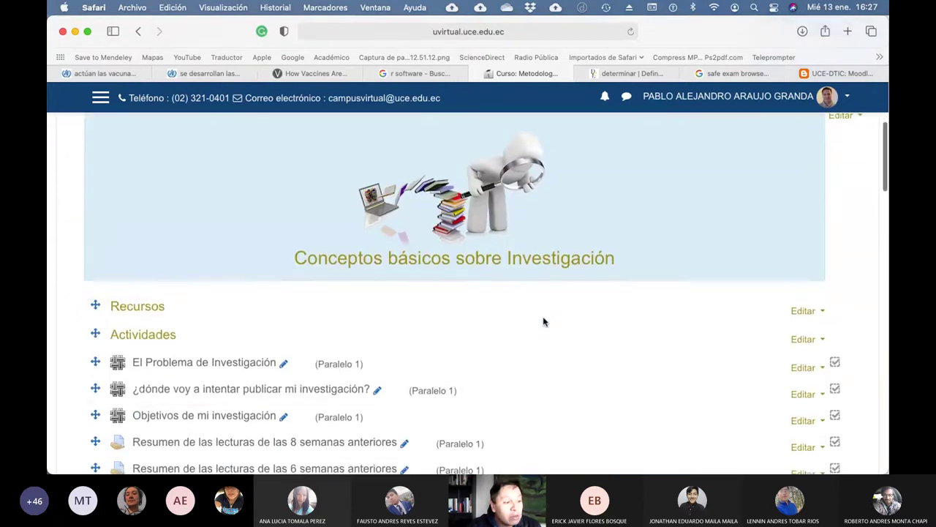
{"action": "left_click", "coordinate": [224, 423]}
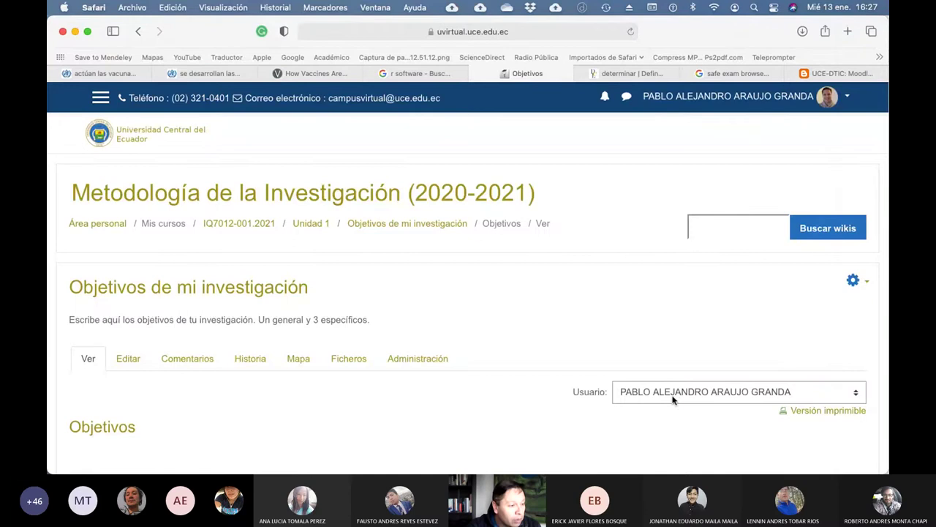
{"action": "left_click", "coordinate": [673, 399]}
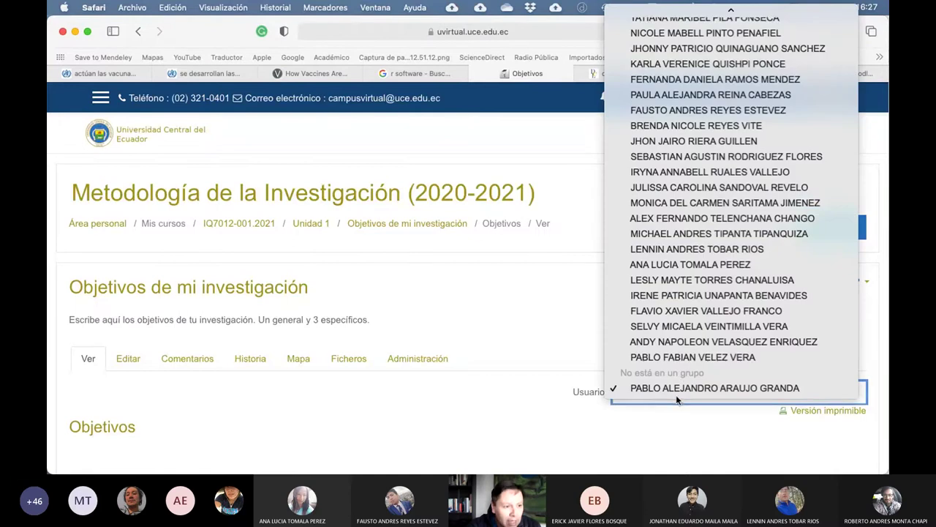
{"action": "scroll", "coordinate": [703, 241], "scroll_direction": "up", "scroll_amount": 10}
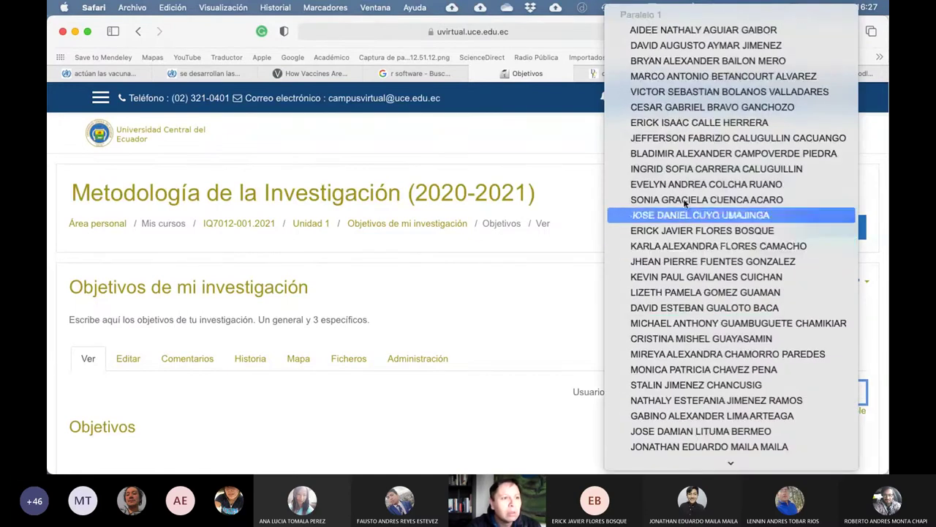
{"action": "key", "text": "Escape"}
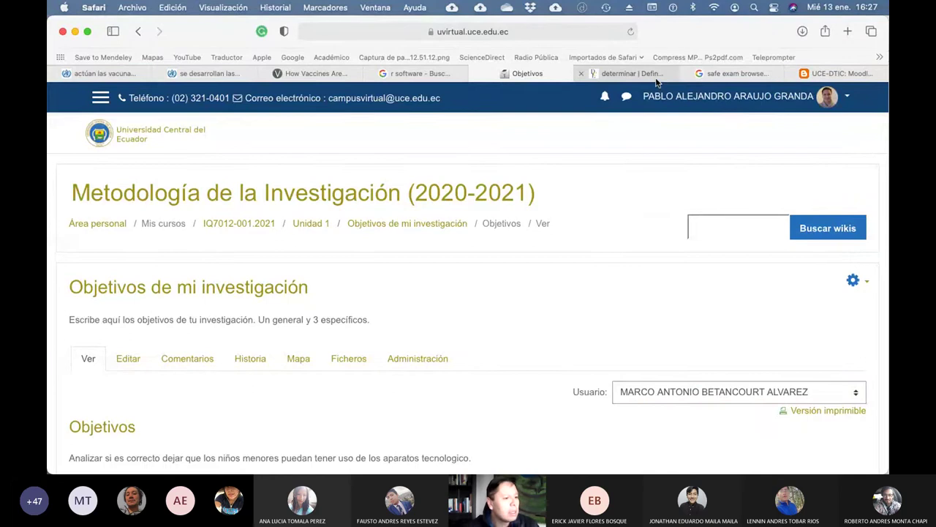
{"action": "scroll", "coordinate": [405, 305], "scroll_direction": "down", "scroll_amount": 3}
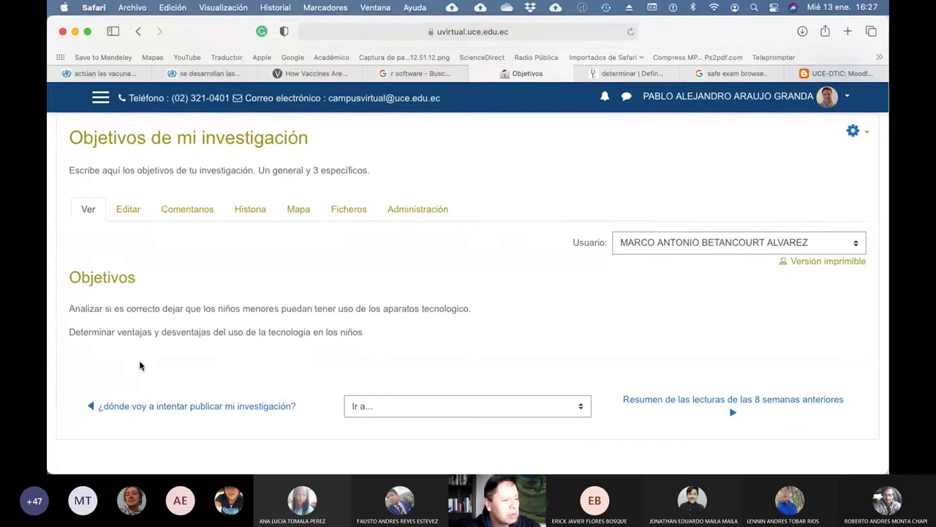
Step: Check the version history of the fourth student's objectives page, then return to the page view
{"action": "left_click", "coordinate": [250, 211]}
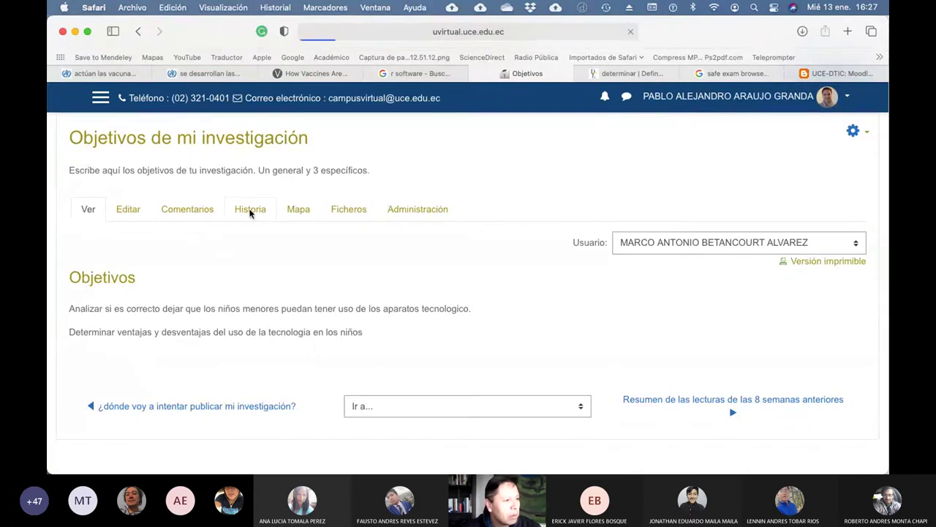
{"action": "scroll", "coordinate": [565, 355], "scroll_direction": "down", "scroll_amount": 3}
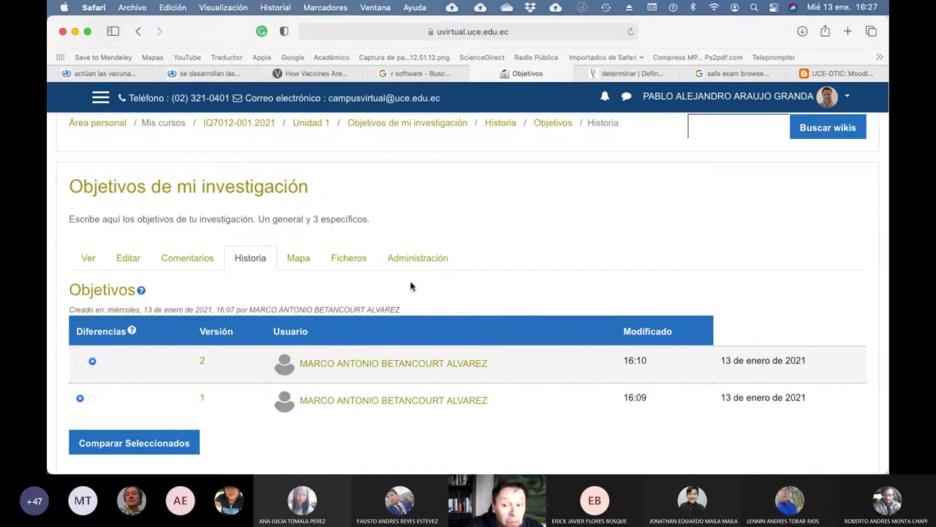
{"action": "left_click", "coordinate": [81, 257]}
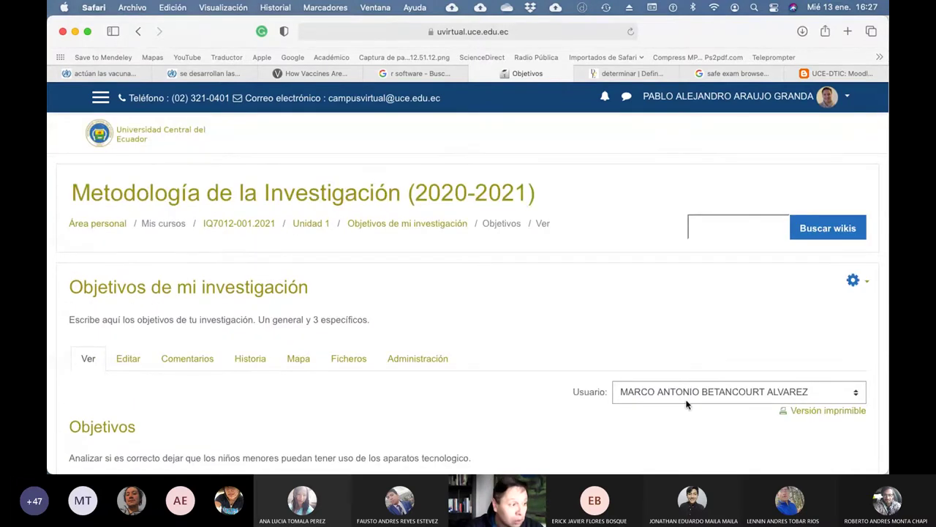
Step: Switch the wiki to the eleventh Paralelo 1 student and read that student's general and specific objectives
{"action": "scroll", "coordinate": [686, 404], "scroll_direction": "down", "scroll_amount": 3}
{"action": "left_click", "coordinate": [718, 264]}
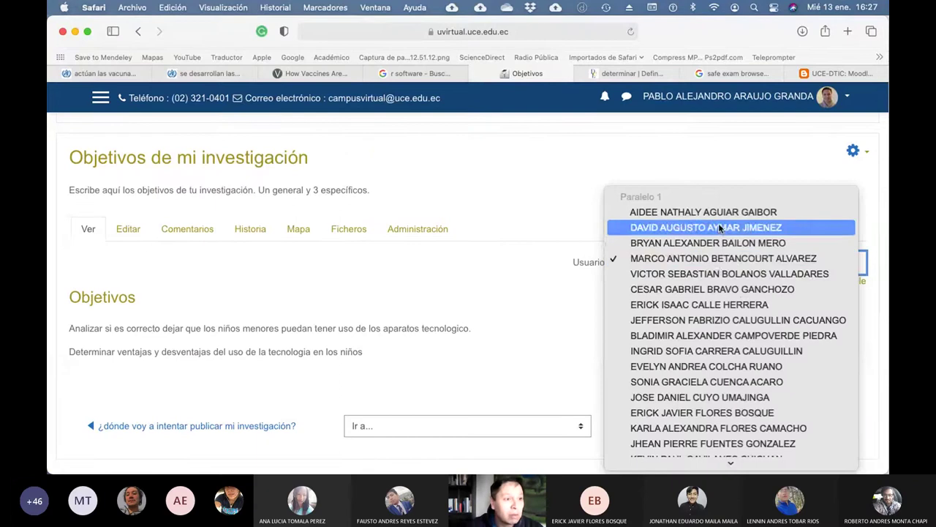
{"action": "left_click", "coordinate": [738, 367]}
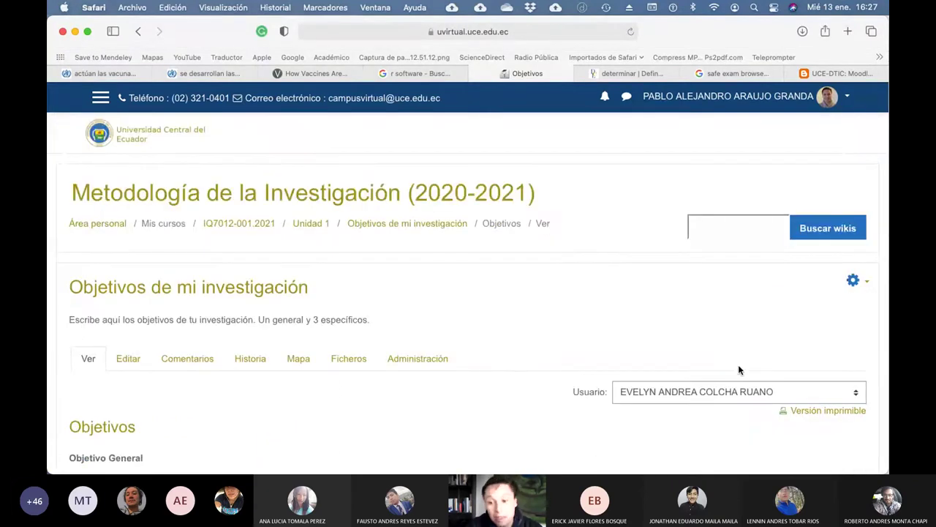
{"action": "scroll", "coordinate": [381, 369], "scroll_direction": "down", "scroll_amount": 3}
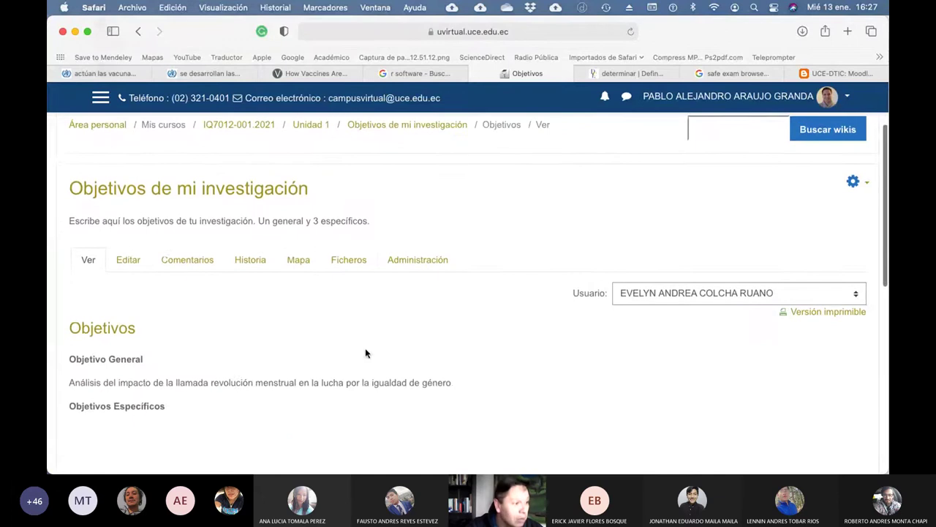
Step: Check when the eleventh student's objectives page was modified in its history, then return to the objectives
{"action": "left_click", "coordinate": [262, 261]}
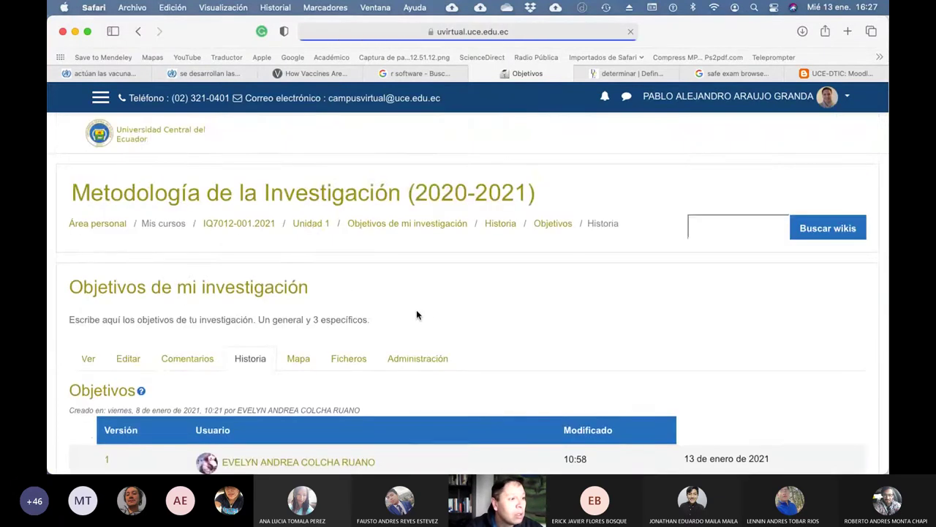
{"action": "scroll", "coordinate": [418, 315], "scroll_direction": "down", "scroll_amount": 2}
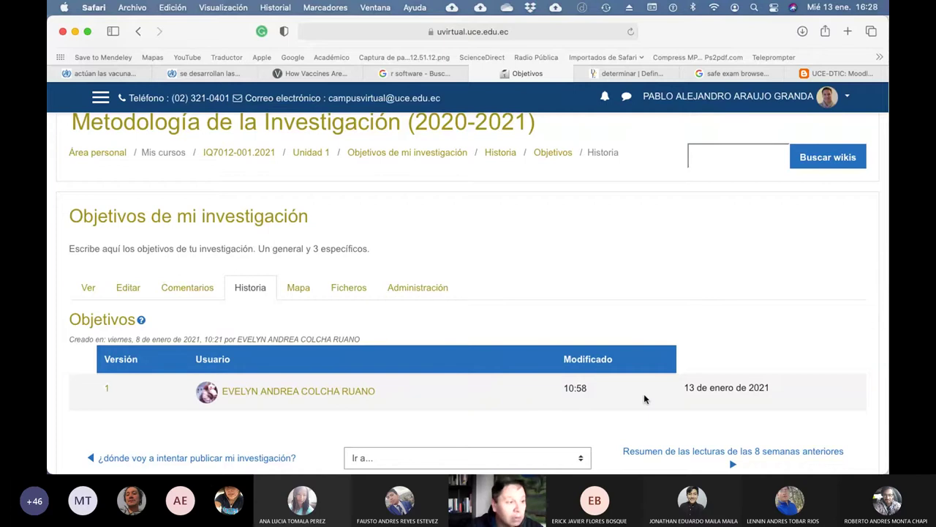
{"action": "left_click", "coordinate": [86, 289]}
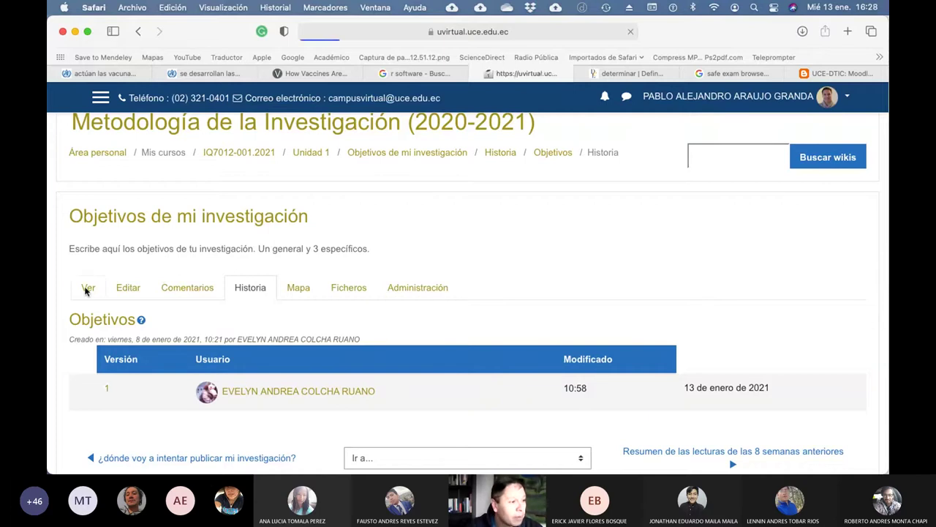
{"action": "scroll", "coordinate": [187, 397], "scroll_direction": "down", "scroll_amount": 3}
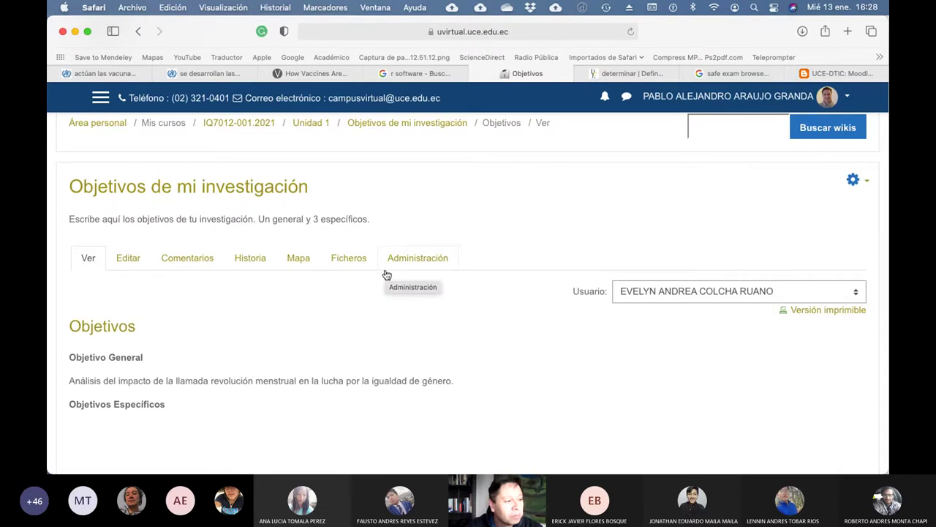
Step: Switch the wiki to the fourteenth Paralelo 1 student and read the general and specific objectives
{"action": "left_click", "coordinate": [732, 290]}
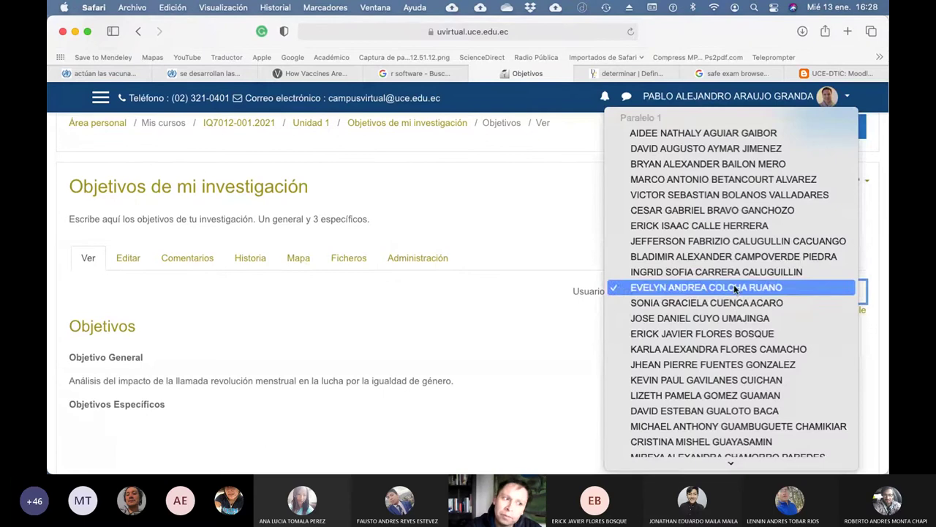
{"action": "left_click", "coordinate": [747, 336]}
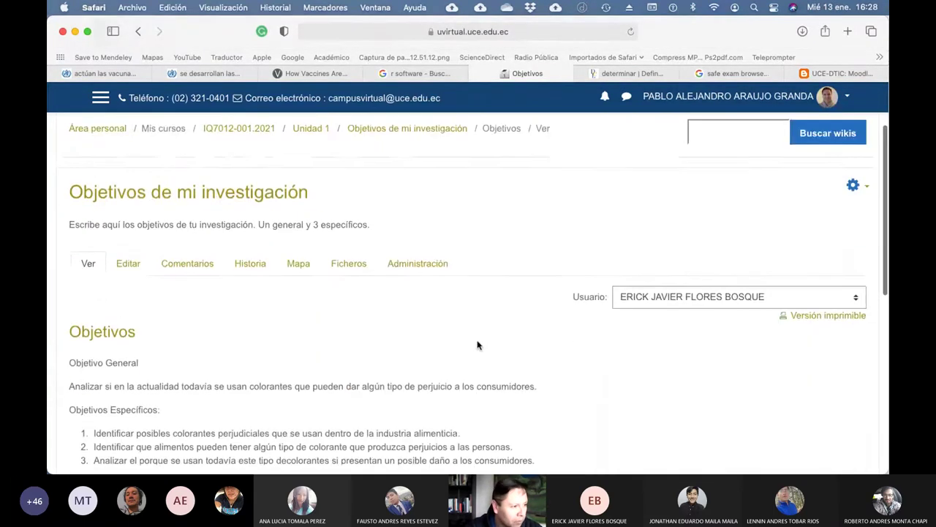
{"action": "scroll", "coordinate": [477, 345], "scroll_direction": "down", "scroll_amount": 3}
Step: Check the version history of the fourteenth student's page, then return to the page view and reread the objectives
{"action": "left_click", "coordinate": [249, 174]}
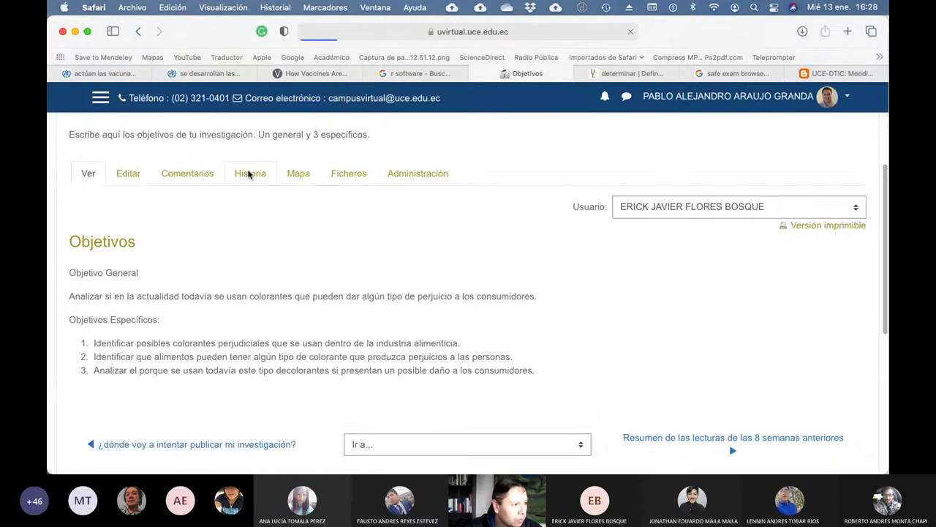
{"action": "scroll", "coordinate": [409, 336], "scroll_direction": "down", "scroll_amount": 3}
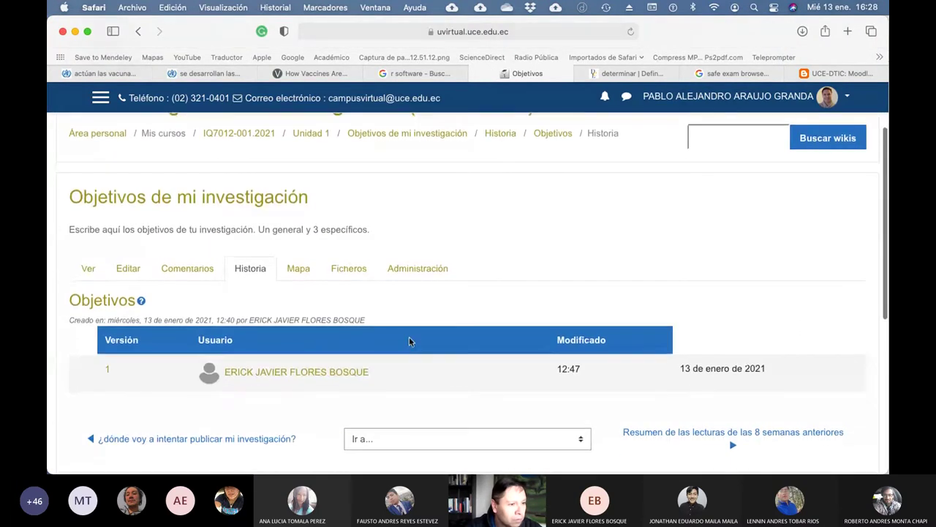
{"action": "scroll", "coordinate": [409, 340], "scroll_direction": "up", "scroll_amount": 1}
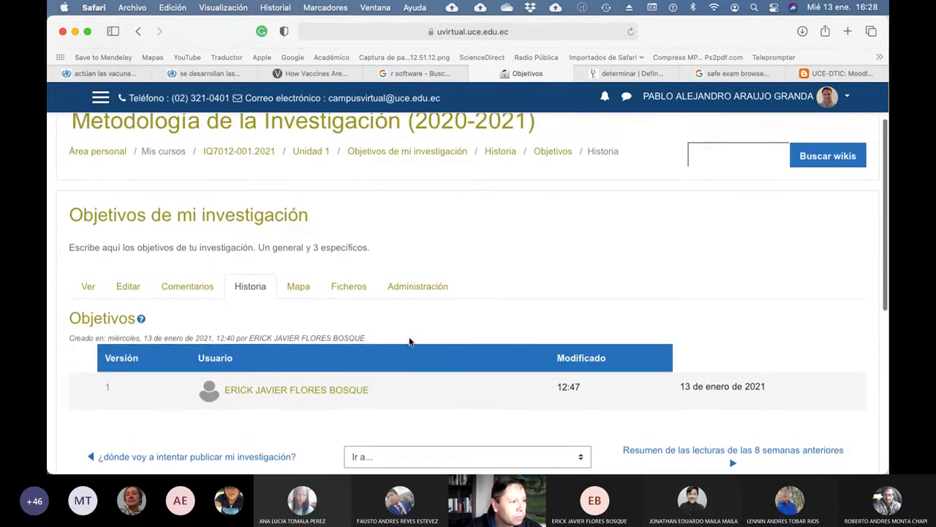
{"action": "left_click", "coordinate": [84, 286]}
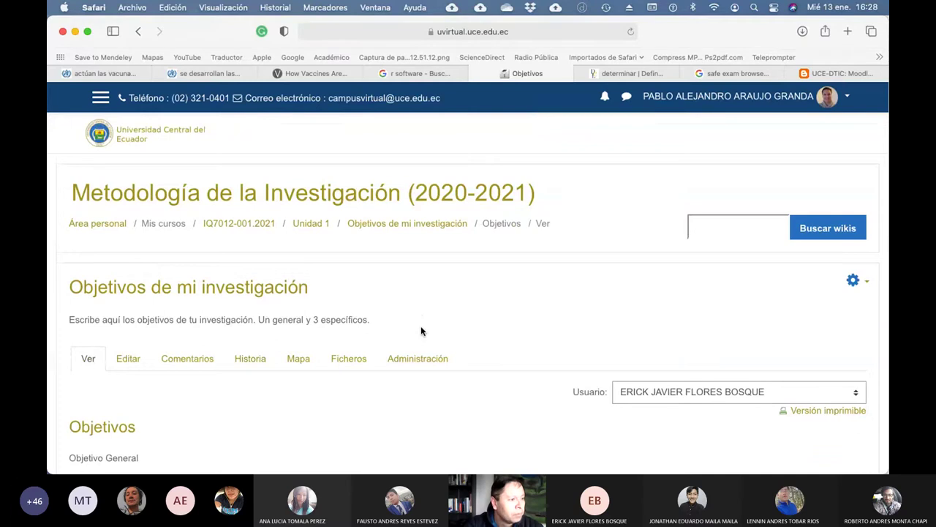
{"action": "scroll", "coordinate": [420, 331], "scroll_direction": "down", "scroll_amount": 5}
{"action": "scroll", "coordinate": [421, 330], "scroll_direction": "down", "scroll_amount": 1}
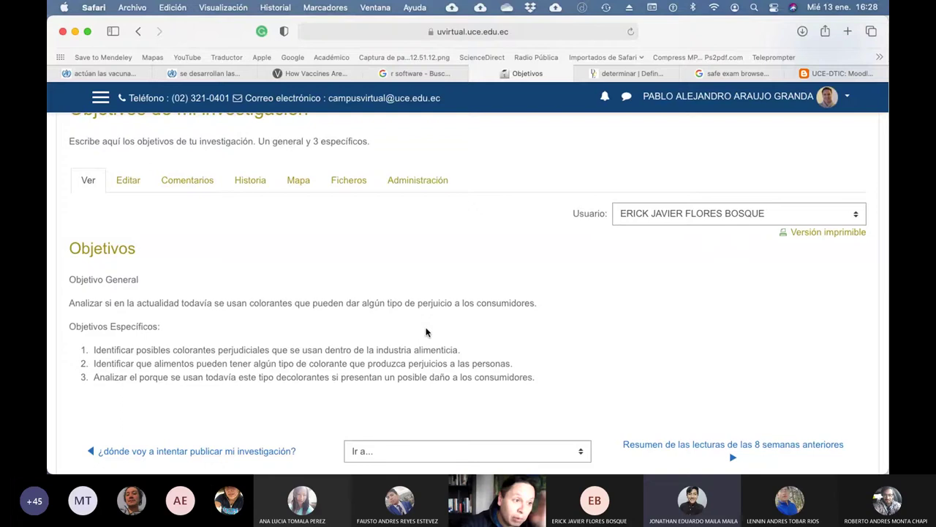
{"action": "scroll", "coordinate": [425, 330], "scroll_direction": "up", "scroll_amount": 1}
{"action": "scroll", "coordinate": [387, 308], "scroll_direction": "down", "scroll_amount": 2}
{"action": "scroll", "coordinate": [388, 308], "scroll_direction": "up", "scroll_amount": 1}
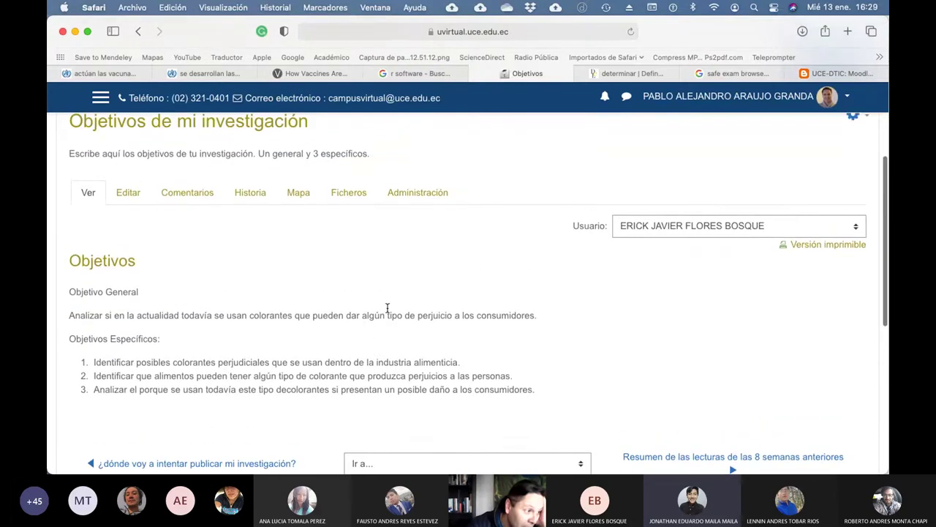
Step: Switch the wiki to the eighteenth Paralelo 1 student, read the objectives and check the page's version history
{"action": "left_click", "coordinate": [767, 227]}
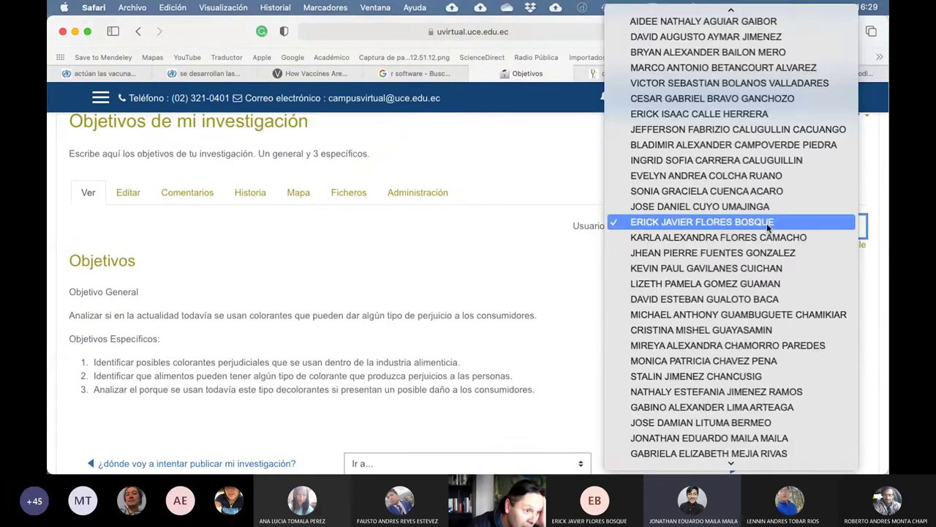
{"action": "left_click", "coordinate": [766, 284]}
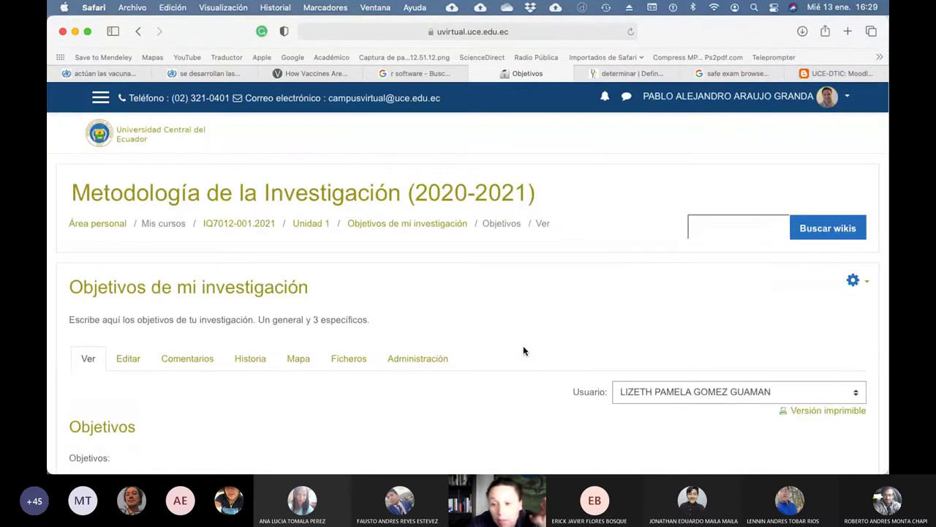
{"action": "scroll", "coordinate": [523, 351], "scroll_direction": "down", "scroll_amount": 3}
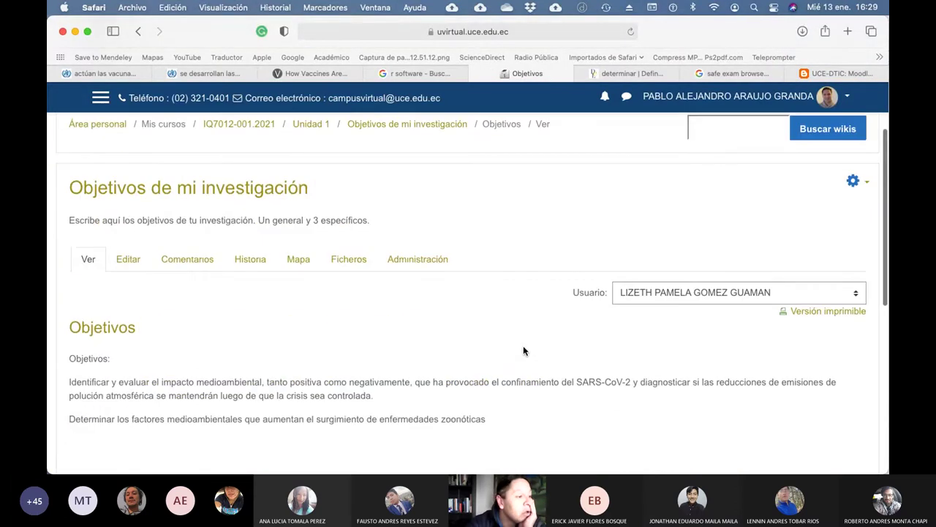
{"action": "scroll", "coordinate": [523, 352], "scroll_direction": "down", "scroll_amount": 1}
{"action": "left_click", "coordinate": [260, 253]}
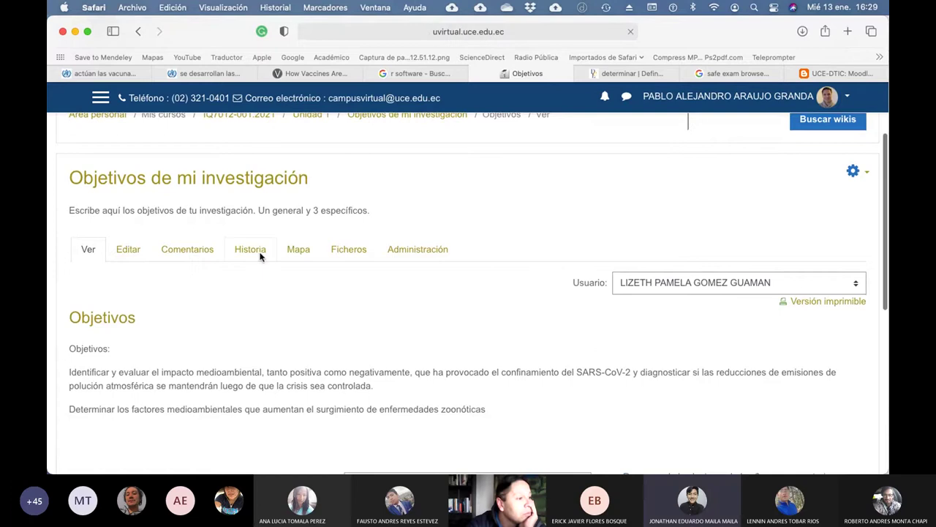
{"action": "scroll", "coordinate": [507, 320], "scroll_direction": "down", "scroll_amount": 3}
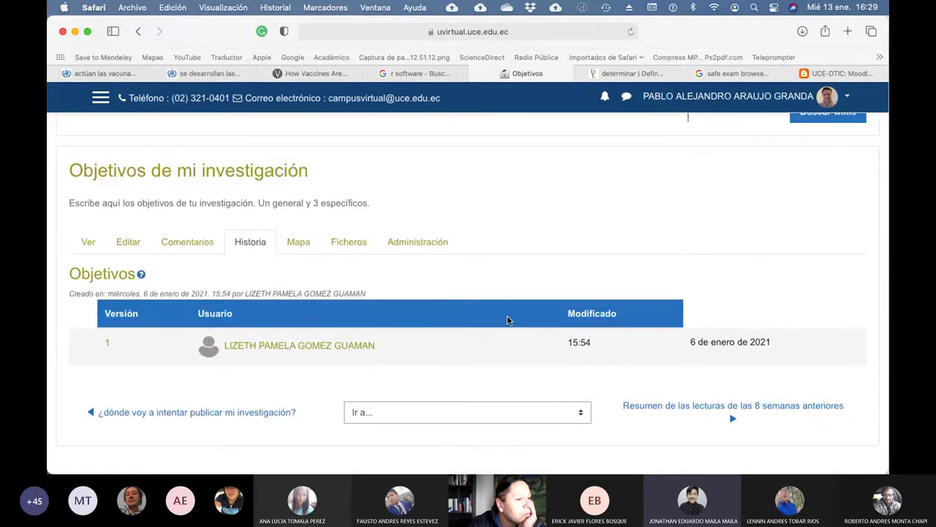
Step: Return from the version history to the eighteenth student's page and reread the objectives
{"action": "scroll", "coordinate": [508, 319], "scroll_direction": "up", "scroll_amount": 3}
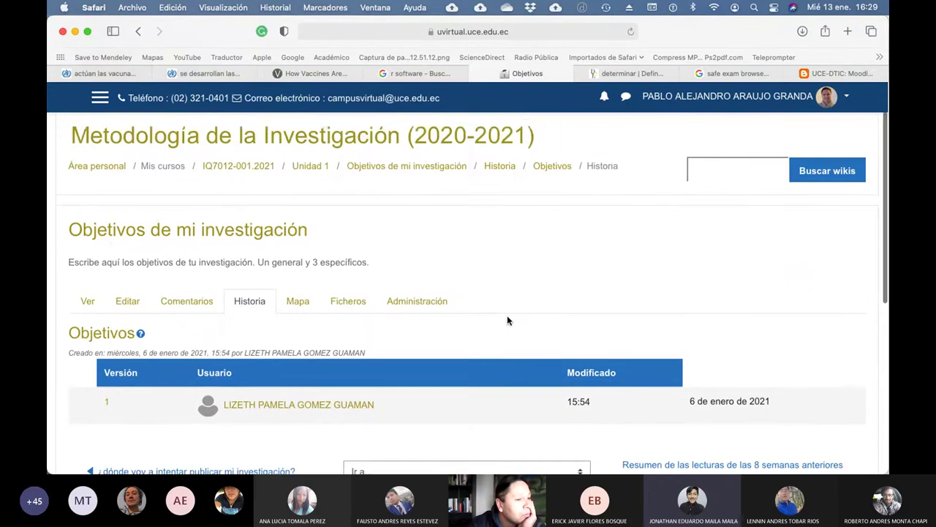
{"action": "left_click", "coordinate": [137, 31]}
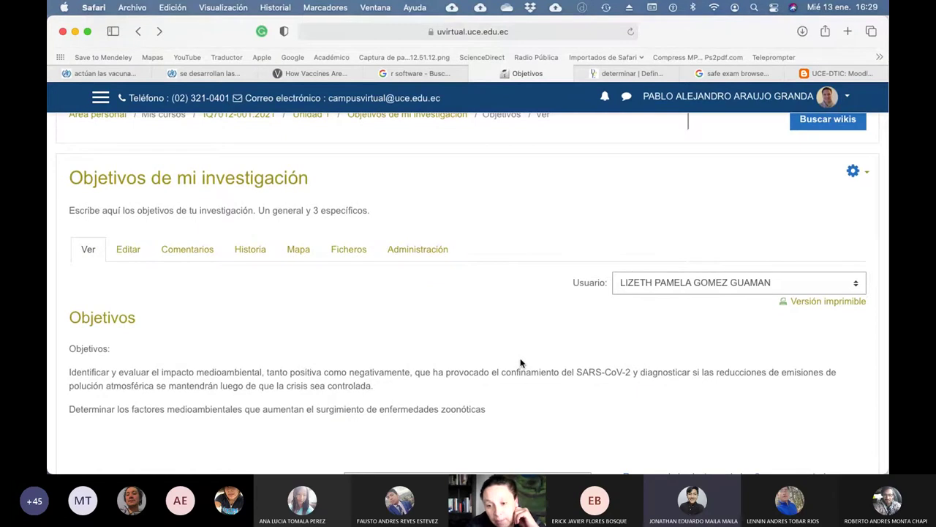
{"action": "scroll", "coordinate": [521, 363], "scroll_direction": "up", "scroll_amount": 1}
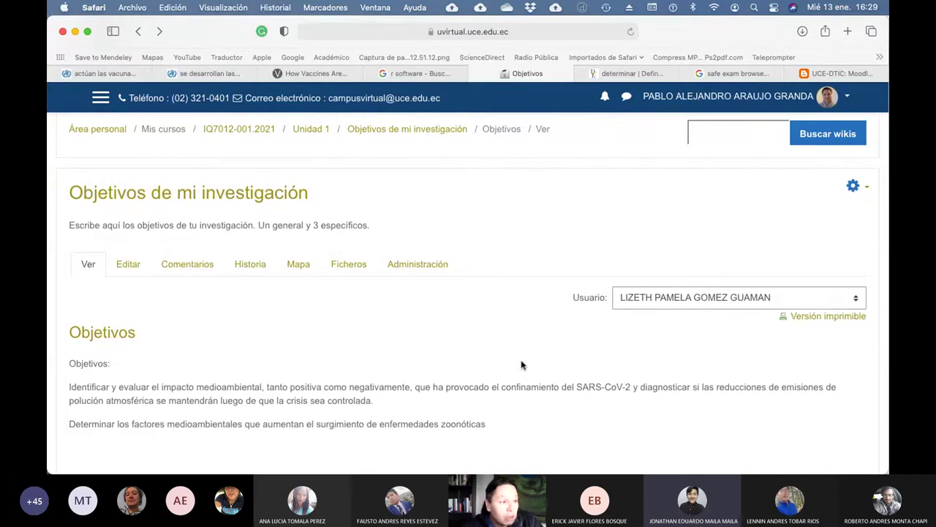
{"action": "scroll", "coordinate": [522, 364], "scroll_direction": "down", "scroll_amount": 1}
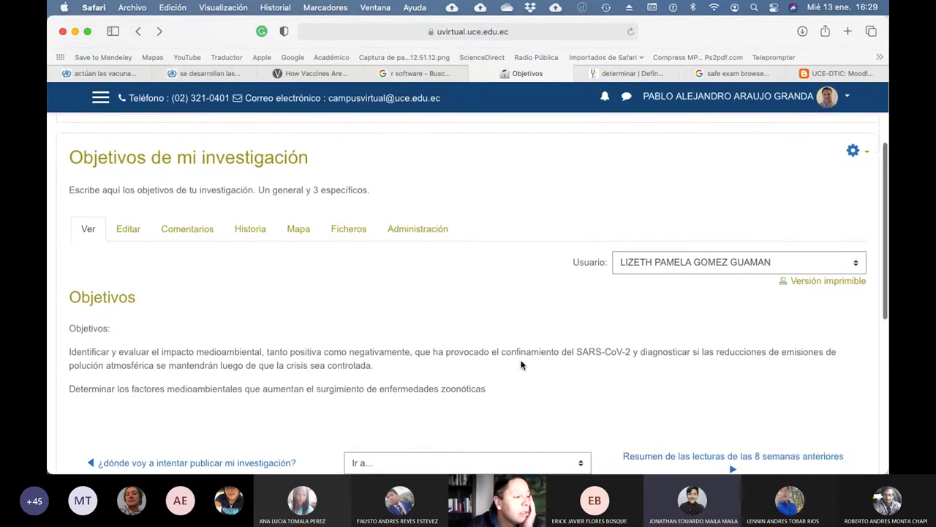
{"action": "scroll", "coordinate": [521, 364], "scroll_direction": "up", "scroll_amount": 1}
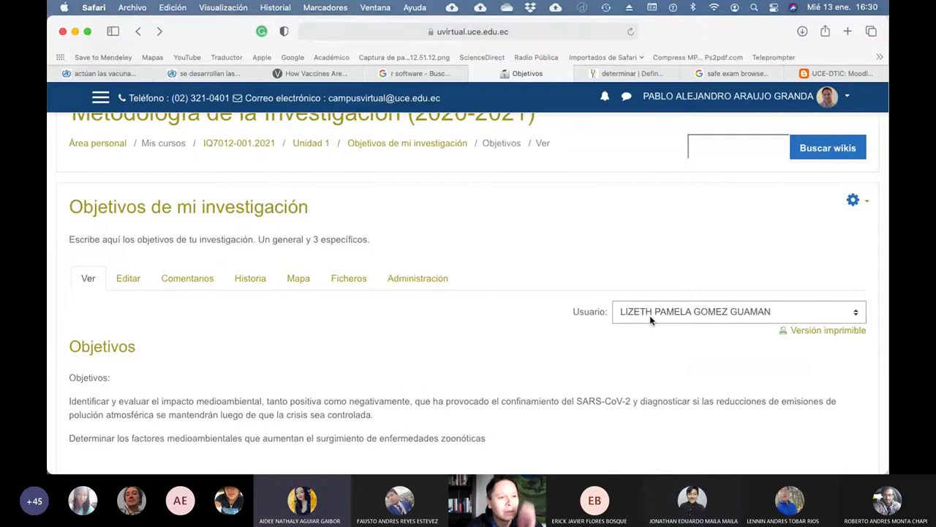
Step: Switch the wiki to the first Paralelo 1 student and read the general and specific objectives
{"action": "left_click", "coordinate": [650, 319]}
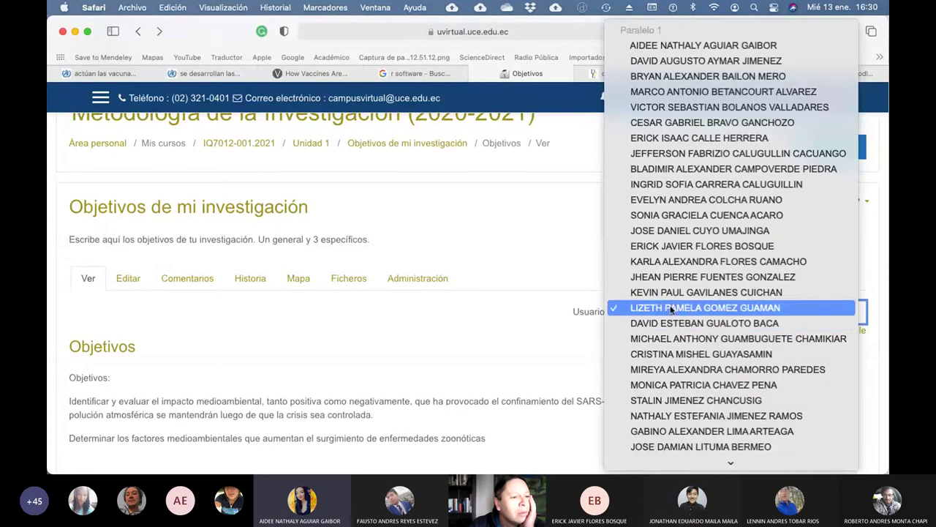
{"action": "left_click", "coordinate": [695, 45]}
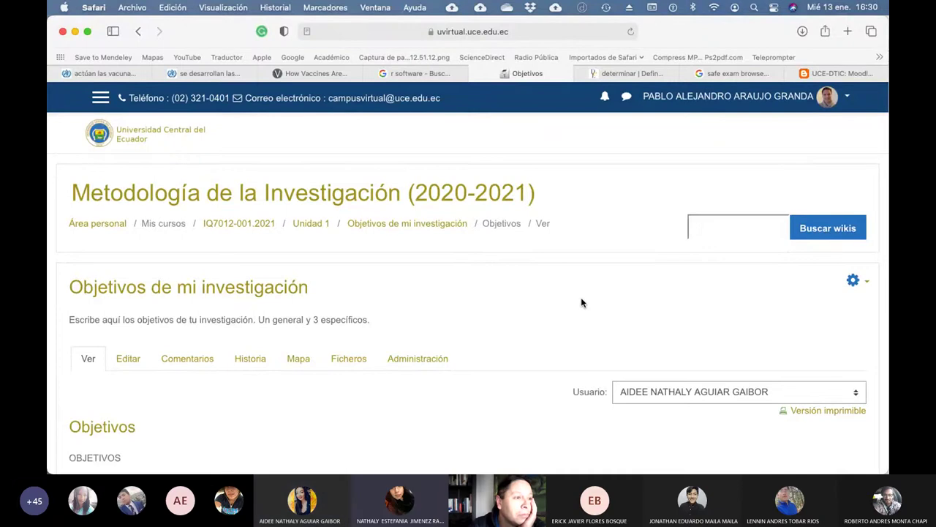
{"action": "scroll", "coordinate": [581, 302], "scroll_direction": "down", "scroll_amount": 5}
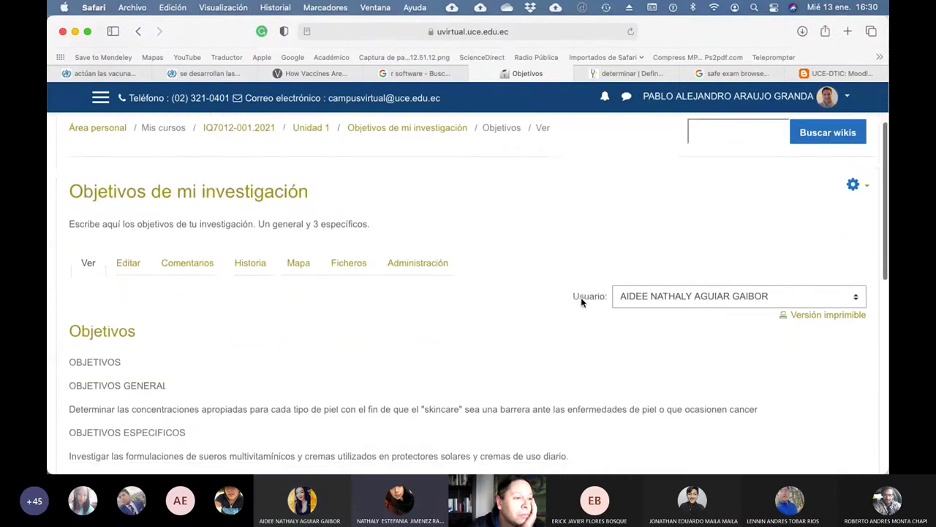
{"action": "scroll", "coordinate": [581, 302], "scroll_direction": "down", "scroll_amount": 1}
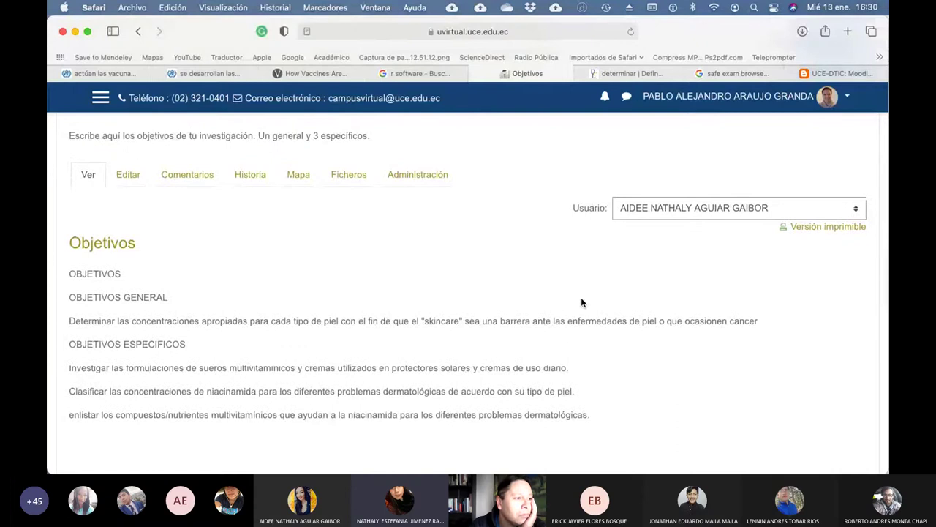
{"action": "scroll", "coordinate": [581, 302], "scroll_direction": "down", "scroll_amount": 1}
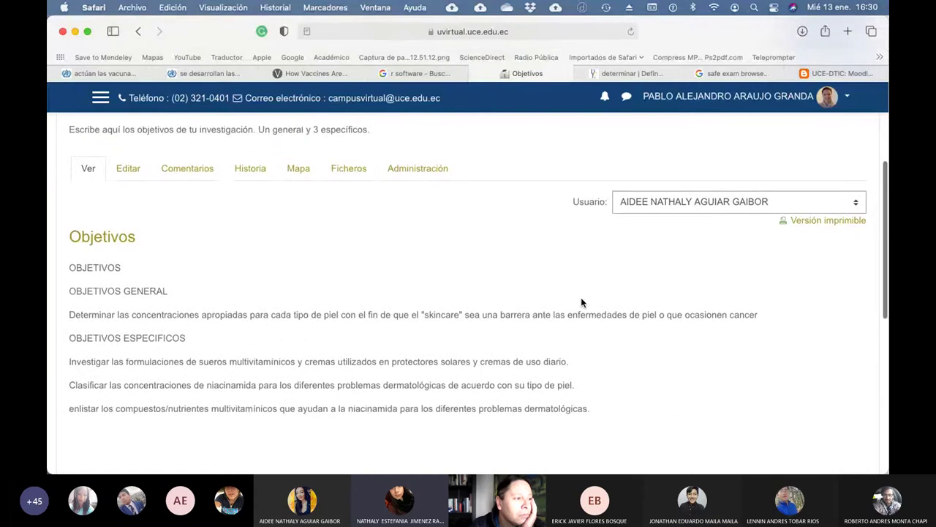
Step: Check the version history of the first student's objectives page, then return to the page view and reread the objectives
{"action": "left_click", "coordinate": [258, 174]}
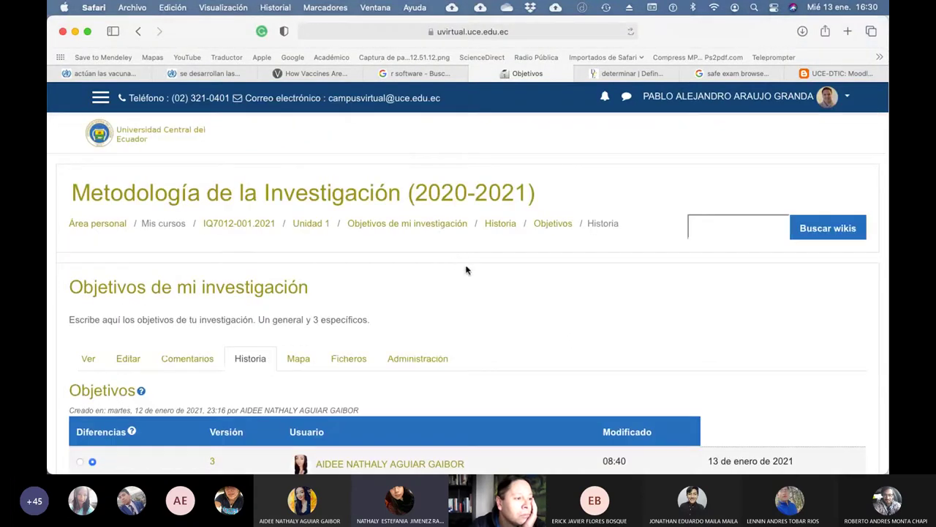
{"action": "scroll", "coordinate": [466, 268], "scroll_direction": "down", "scroll_amount": 5}
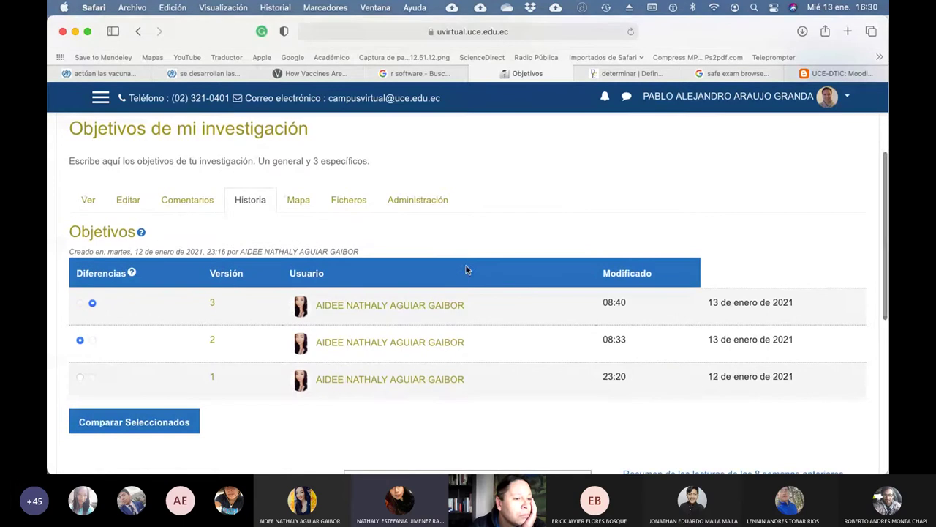
{"action": "scroll", "coordinate": [465, 270], "scroll_direction": "up", "scroll_amount": 2}
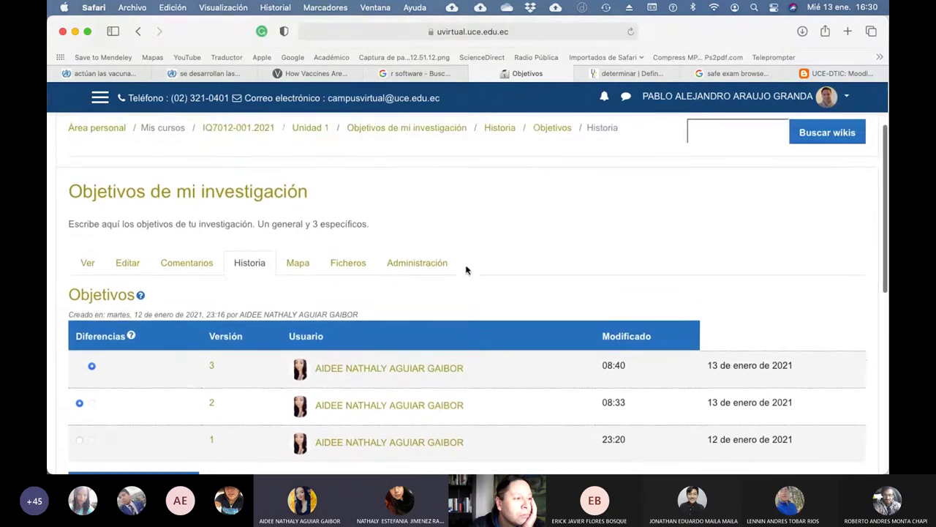
{"action": "left_click", "coordinate": [87, 262]}
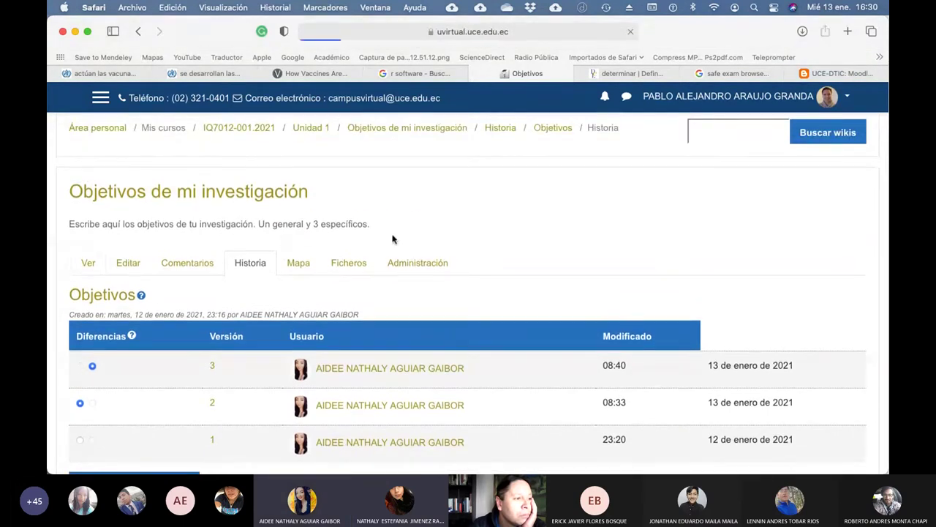
{"action": "scroll", "coordinate": [542, 260], "scroll_direction": "down", "scroll_amount": 3}
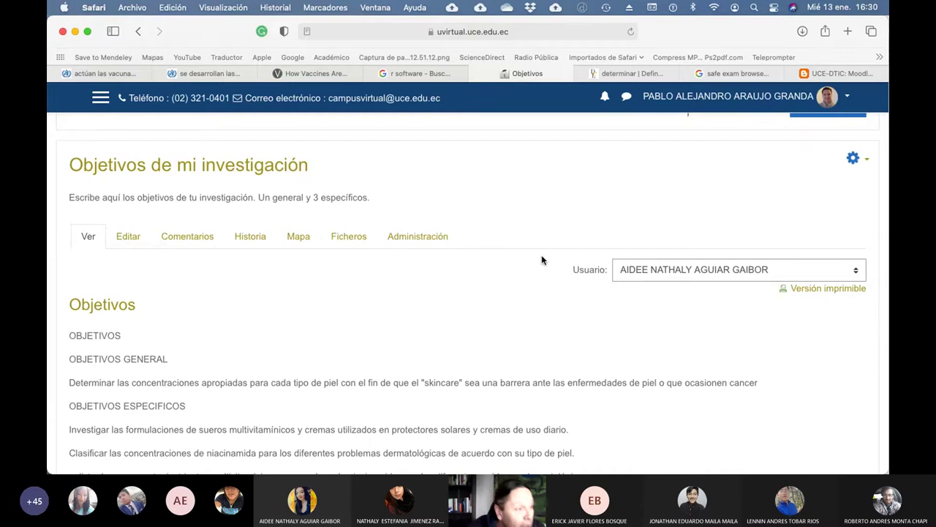
{"action": "scroll", "coordinate": [518, 305], "scroll_direction": "down", "scroll_amount": 2}
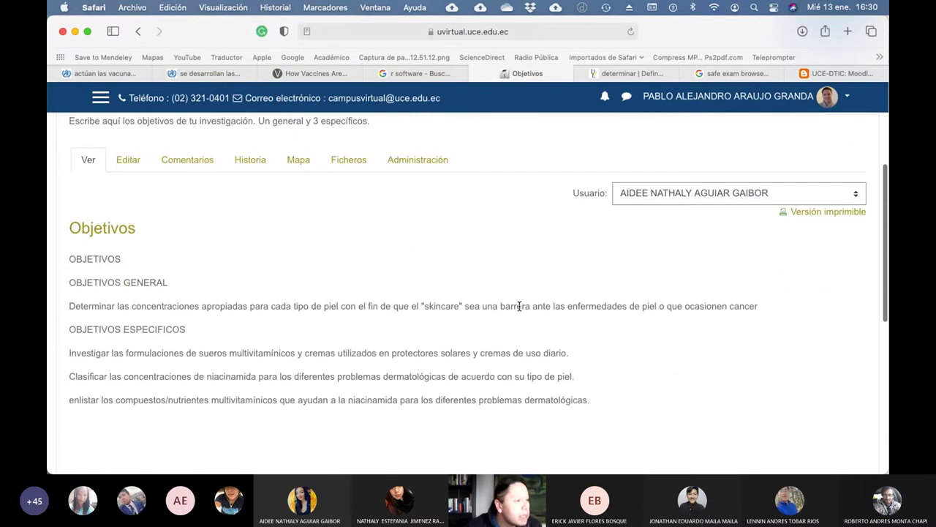
Step: Switch the wiki to the second Paralelo 1 student and read the general and specific objectives
{"action": "left_click", "coordinate": [704, 192]}
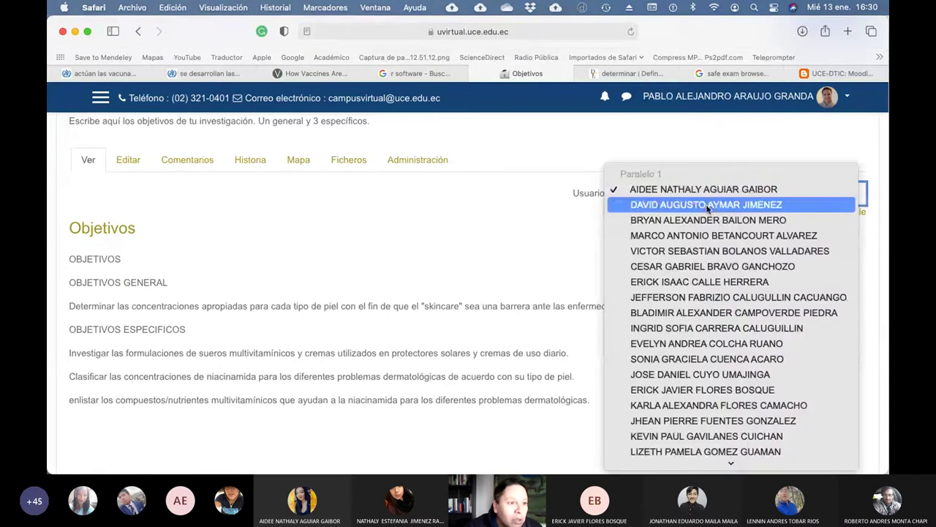
{"action": "left_click", "coordinate": [704, 206]}
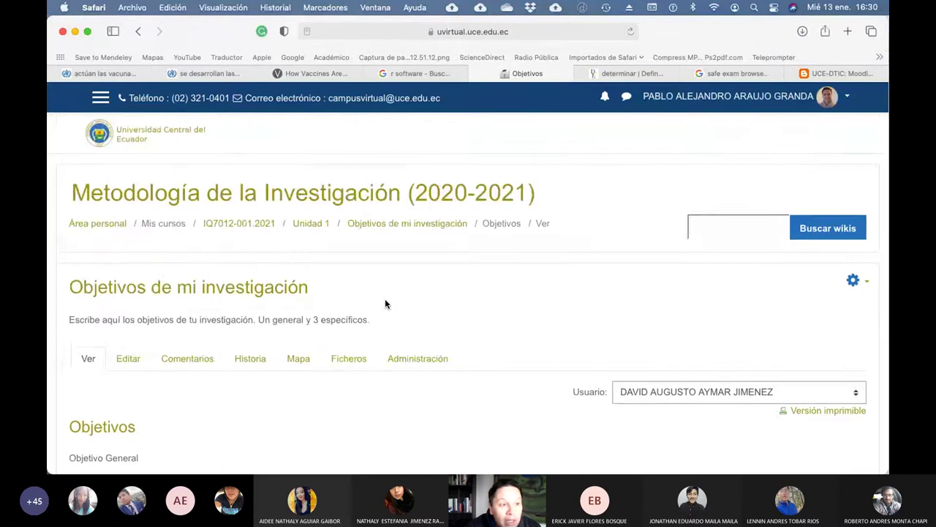
{"action": "scroll", "coordinate": [385, 303], "scroll_direction": "down", "scroll_amount": 3}
{"action": "scroll", "coordinate": [386, 304], "scroll_direction": "down", "scroll_amount": 2}
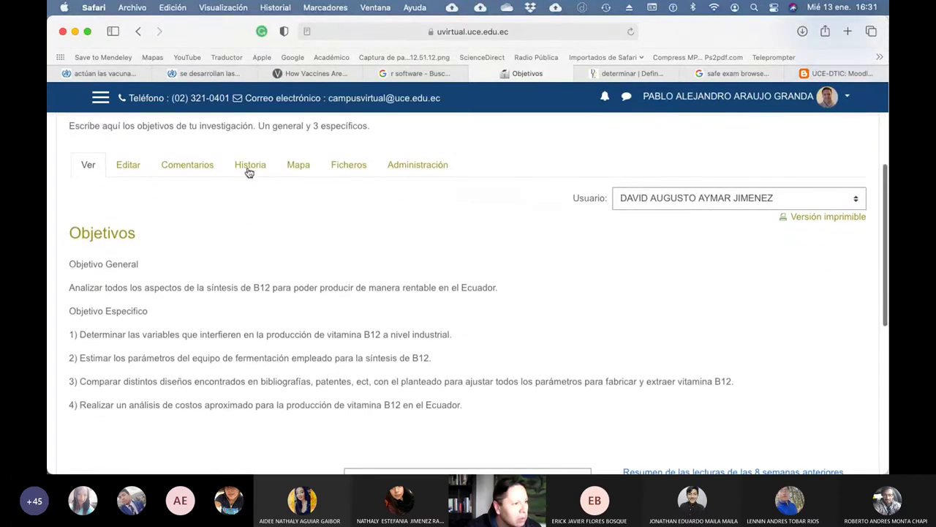
Step: Check when the second student's objectives page was modified in its history, then return to the objectives
{"action": "left_click", "coordinate": [248, 166]}
{"action": "scroll", "coordinate": [456, 305], "scroll_direction": "down", "scroll_amount": 4}
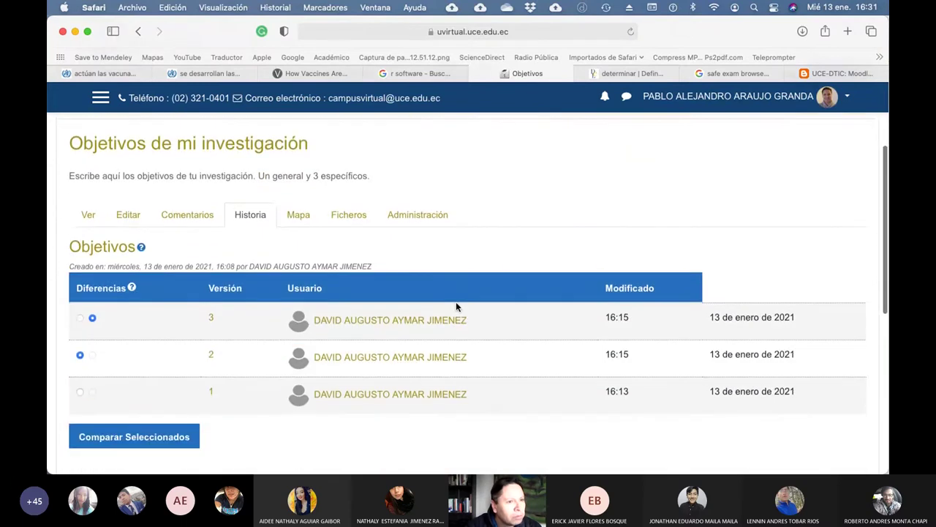
{"action": "scroll", "coordinate": [456, 303], "scroll_direction": "up", "scroll_amount": 1}
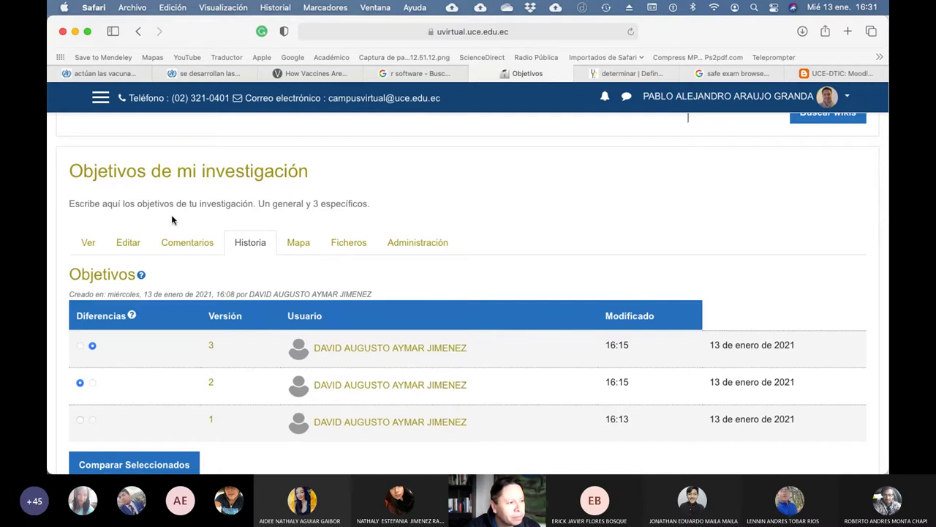
{"action": "left_click", "coordinate": [82, 243]}
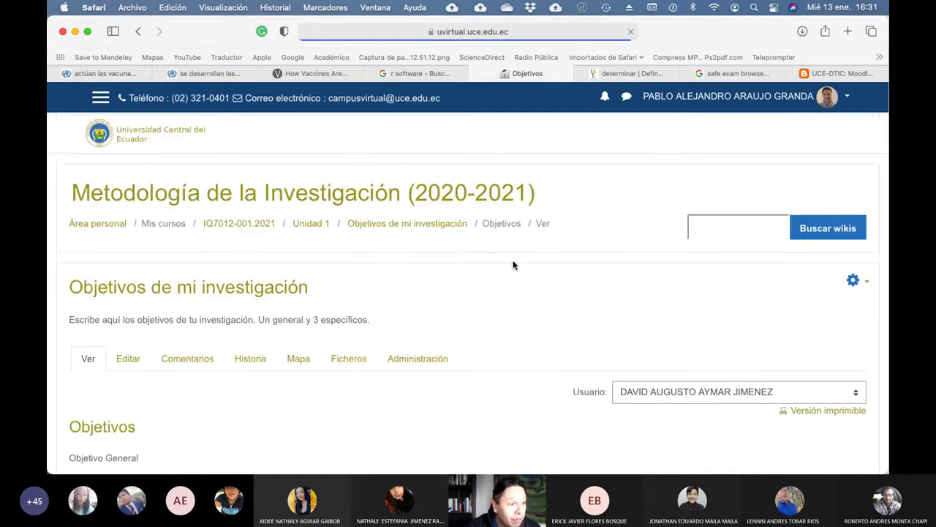
{"action": "scroll", "coordinate": [514, 265], "scroll_direction": "down", "scroll_amount": 4}
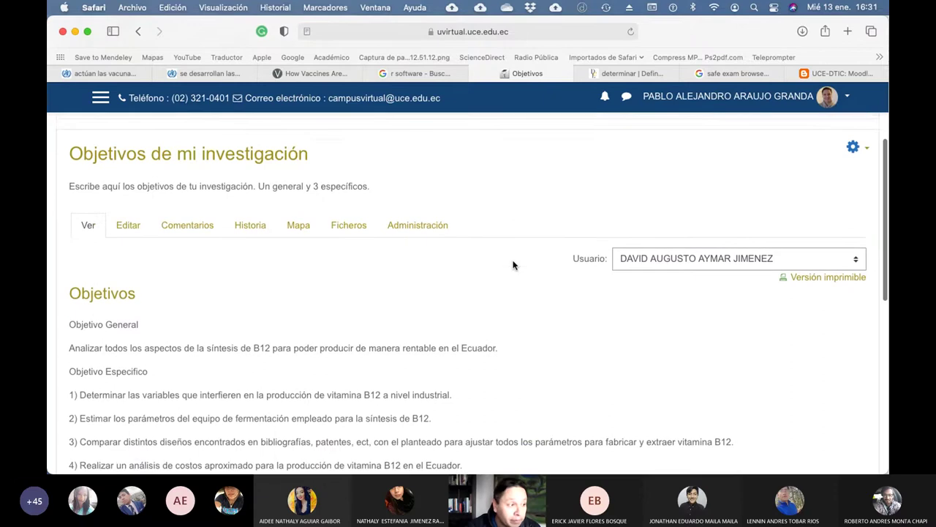
Step: Switch the wiki to the third Paralelo 1 student and read the general and specific objectives
{"action": "left_click", "coordinate": [645, 245]}
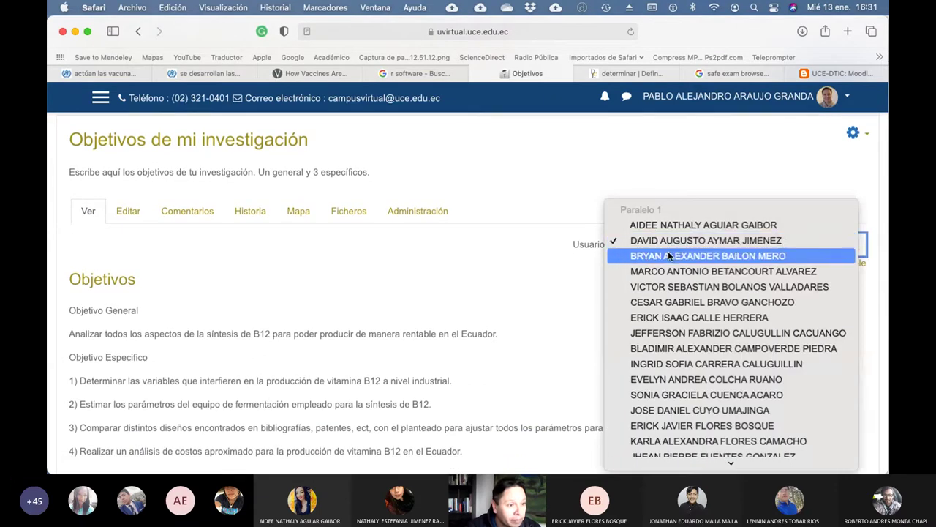
{"action": "left_click", "coordinate": [669, 255]}
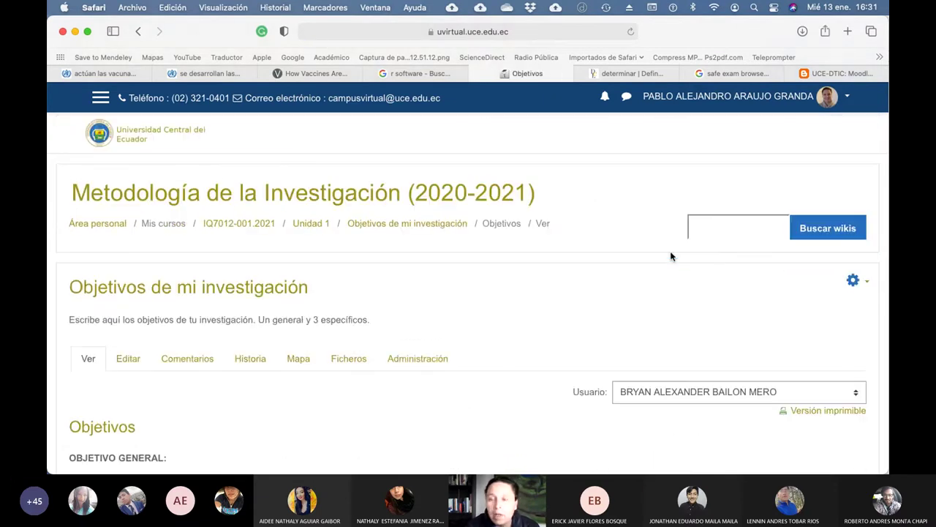
{"action": "scroll", "coordinate": [399, 331], "scroll_direction": "down", "scroll_amount": 5}
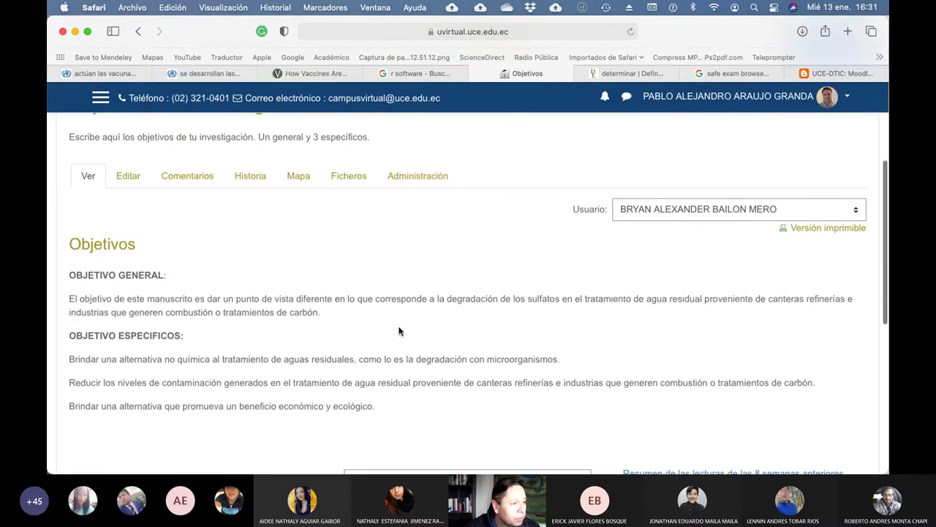
Step: Check the version history of the third student's objectives page, then return to the page view
{"action": "left_click", "coordinate": [249, 176]}
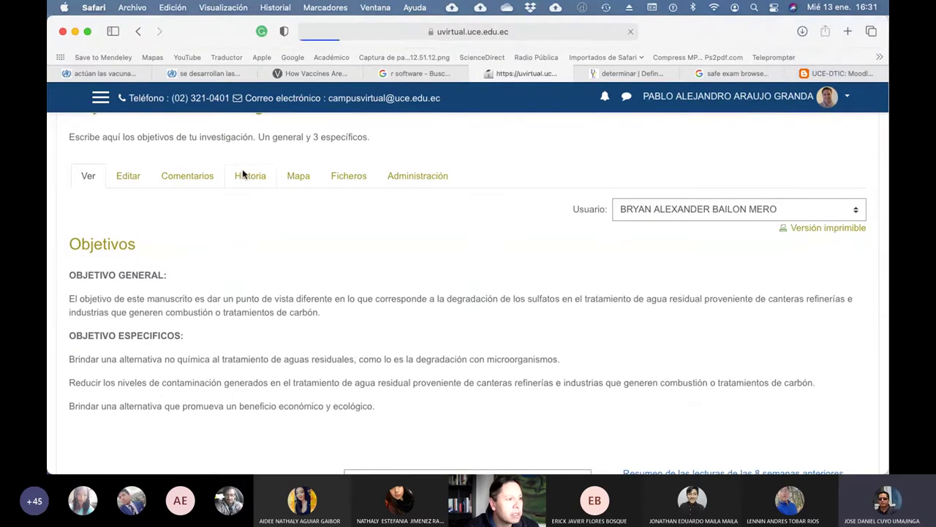
{"action": "scroll", "coordinate": [428, 284], "scroll_direction": "down", "scroll_amount": 3}
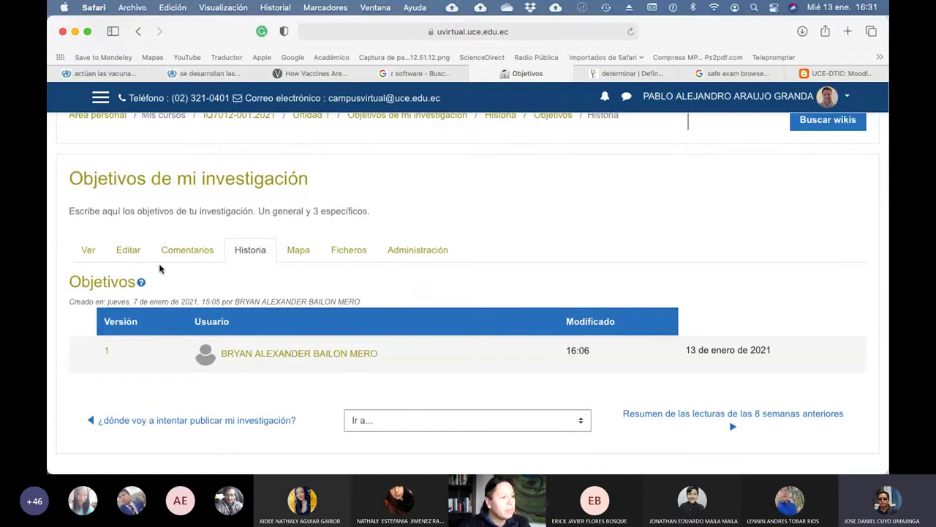
{"action": "left_click", "coordinate": [85, 252]}
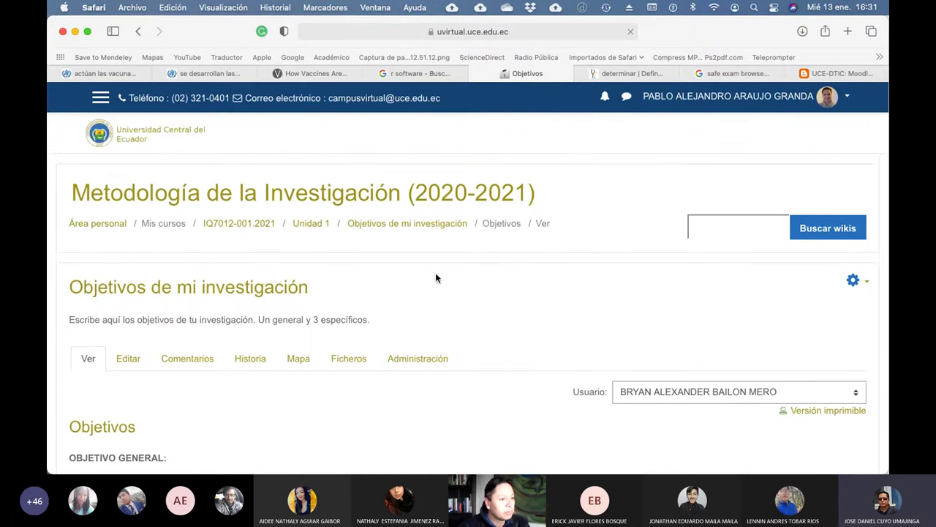
{"action": "scroll", "coordinate": [520, 275], "scroll_direction": "down", "scroll_amount": 3}
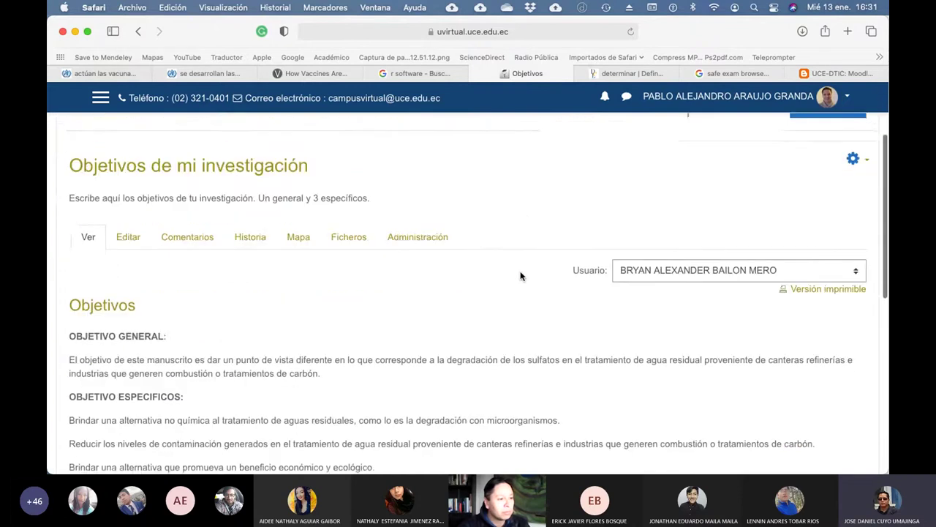
{"action": "scroll", "coordinate": [520, 275], "scroll_direction": "down", "scroll_amount": 2}
Step: Switch the wiki to the fourth Paralelo 1 student and read the objectives
{"action": "left_click", "coordinate": [730, 225]}
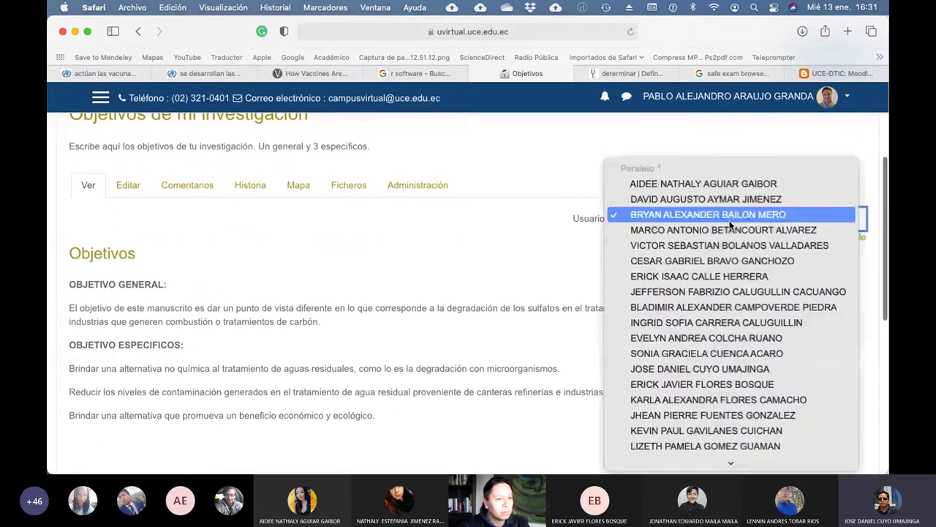
{"action": "left_click", "coordinate": [730, 229]}
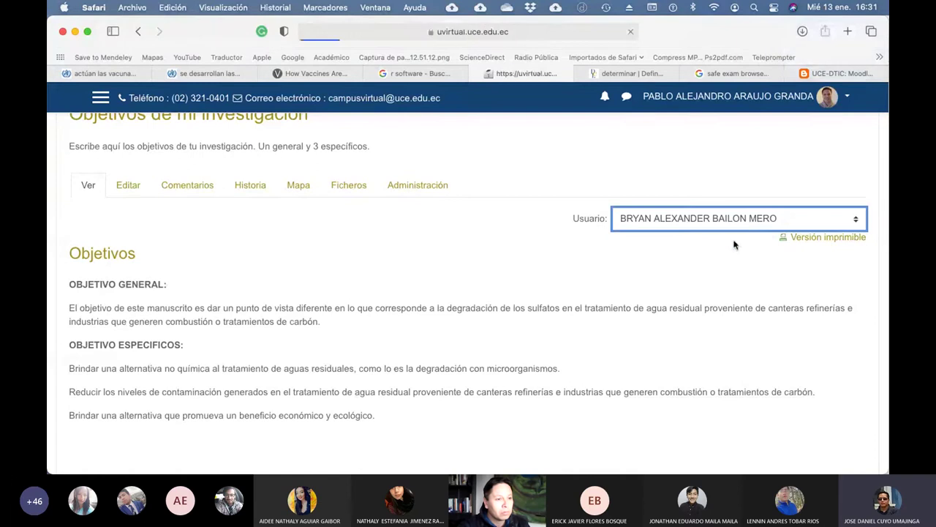
{"action": "scroll", "coordinate": [533, 300], "scroll_direction": "down", "scroll_amount": 4}
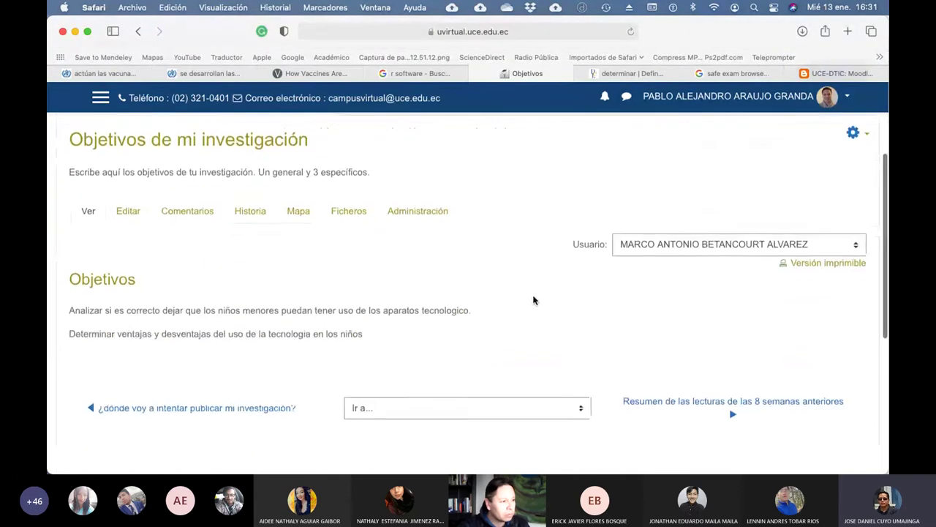
{"action": "scroll", "coordinate": [534, 300], "scroll_direction": "up", "scroll_amount": 1}
Step: Switch the wiki to the fifth Paralelo 1 student and examine the objectives page
{"action": "left_click", "coordinate": [663, 271]}
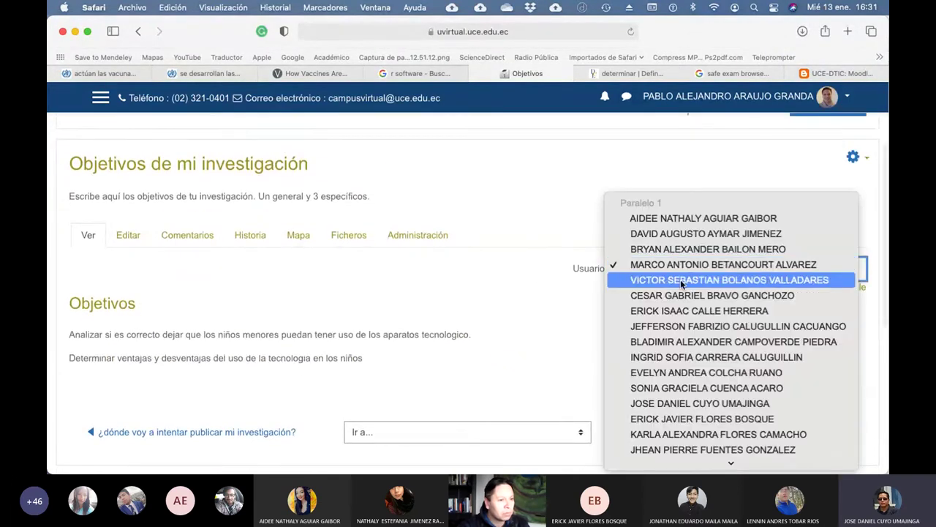
{"action": "left_click", "coordinate": [680, 280]}
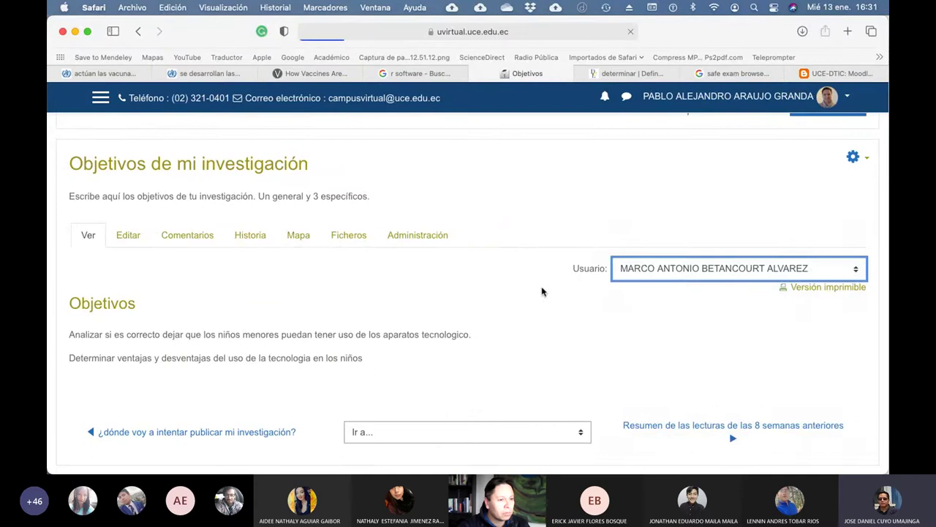
{"action": "scroll", "coordinate": [542, 291], "scroll_direction": "down", "scroll_amount": 3}
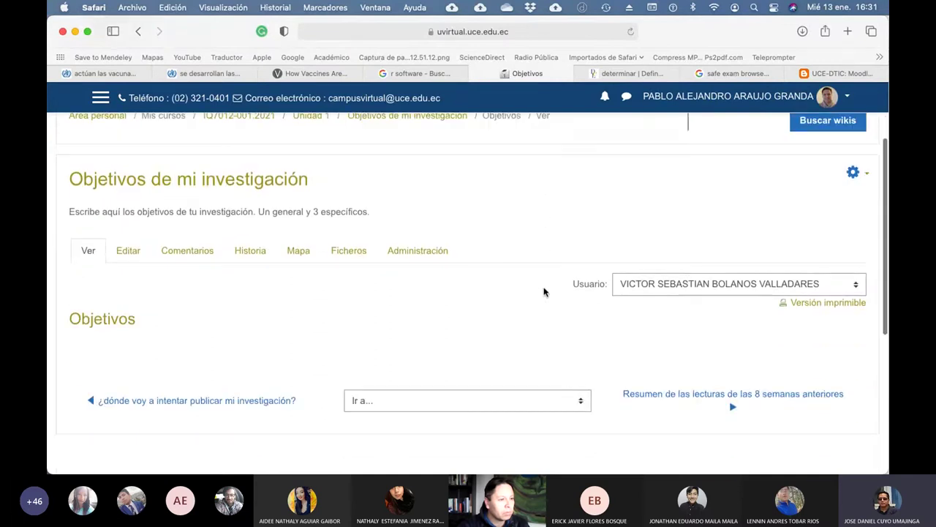
Step: Switch the wiki to the sixth Paralelo 1 student and read the general and specific objectives
{"action": "left_click", "coordinate": [677, 287]}
{"action": "left_click", "coordinate": [708, 296]}
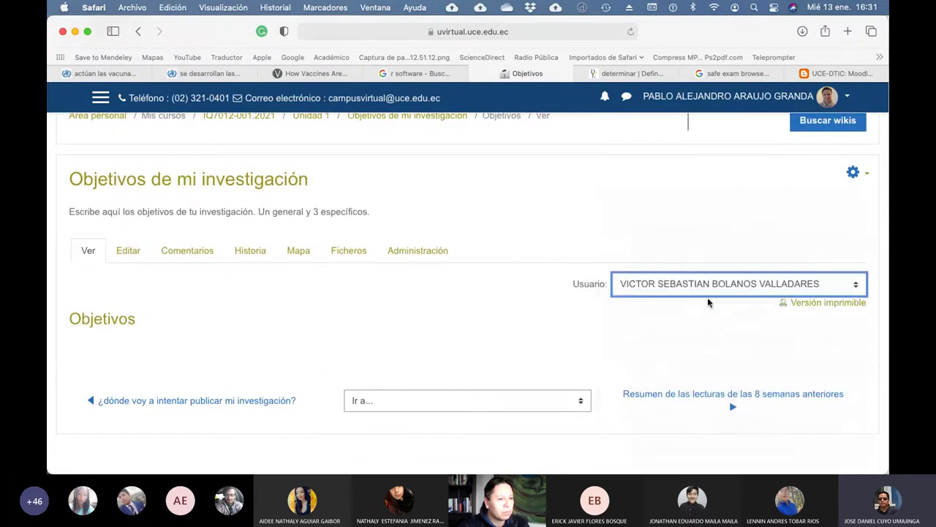
{"action": "scroll", "coordinate": [526, 298], "scroll_direction": "down", "scroll_amount": 5}
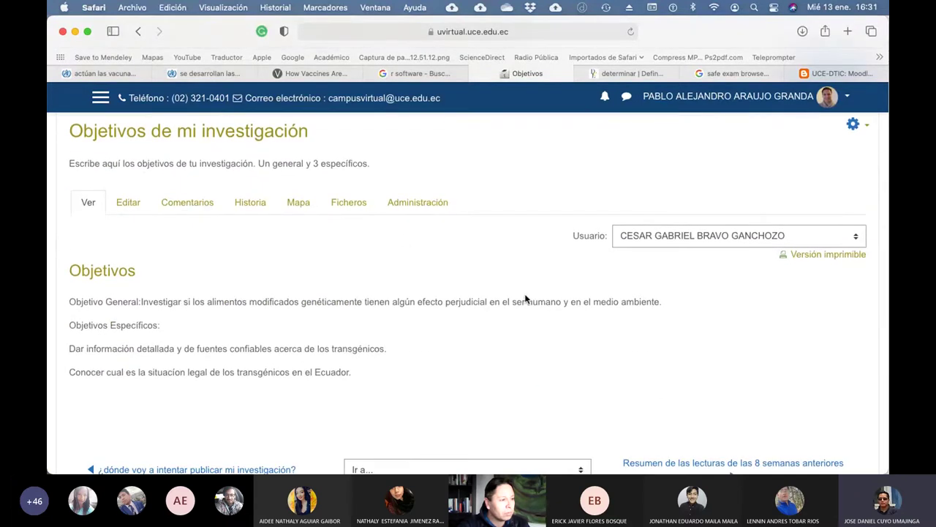
Step: Check when each version of the sixth student's objectives page was modified, then return to the page view
{"action": "left_click", "coordinate": [249, 202]}
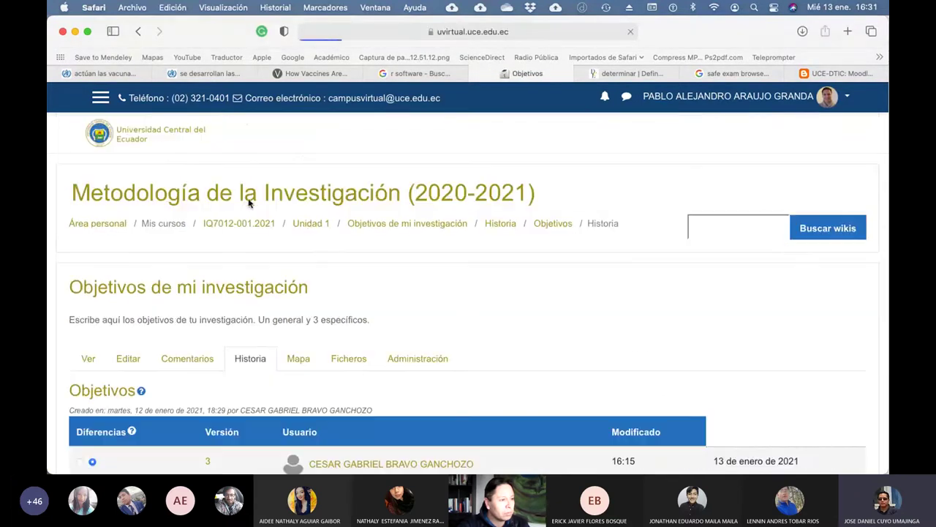
{"action": "scroll", "coordinate": [519, 315], "scroll_direction": "down", "scroll_amount": 2}
{"action": "scroll", "coordinate": [519, 314], "scroll_direction": "down", "scroll_amount": 2}
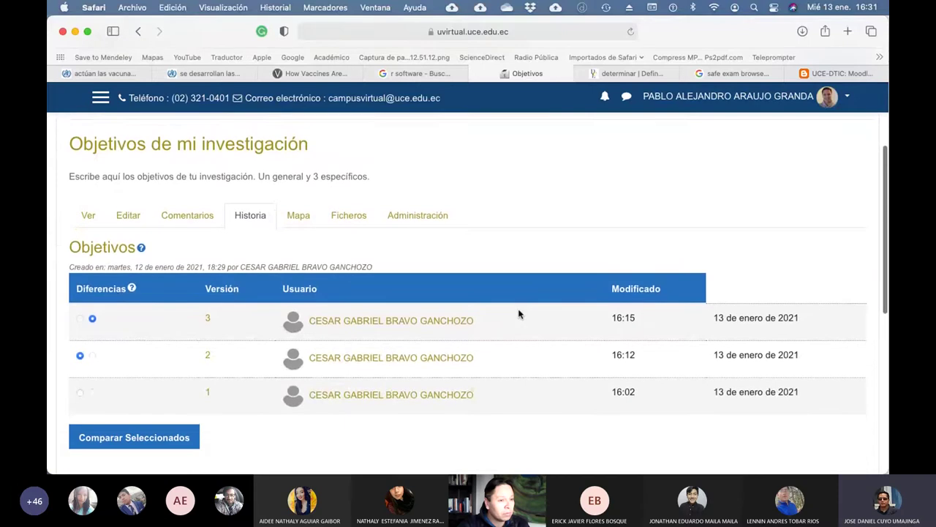
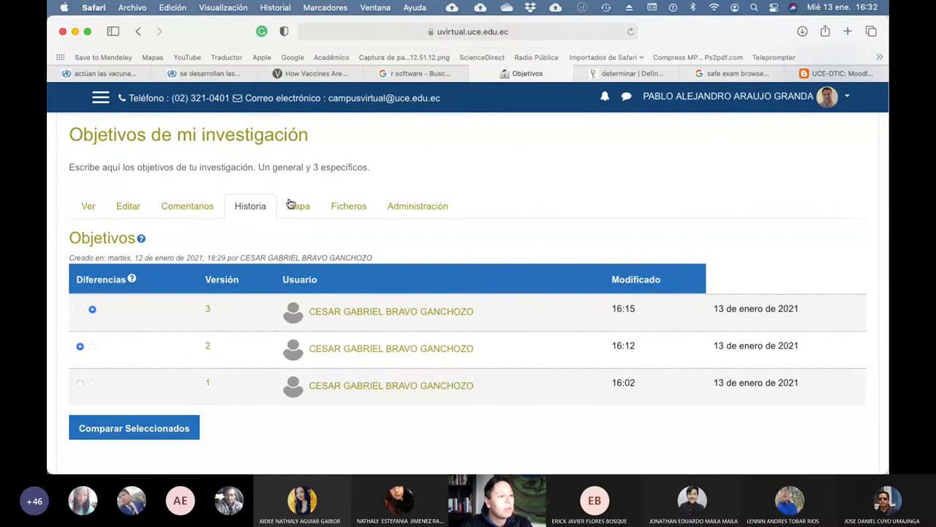
{"action": "left_click", "coordinate": [86, 208]}
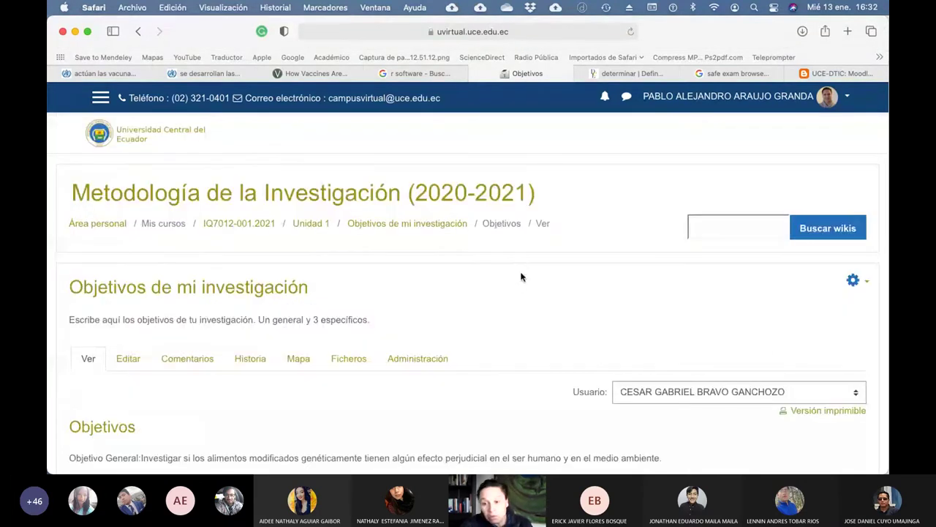
Step: Switch the wiki to the seventh Paralelo 1 student and read the objectives
{"action": "scroll", "coordinate": [520, 283], "scroll_direction": "down", "scroll_amount": 3}
{"action": "left_click", "coordinate": [718, 305]}
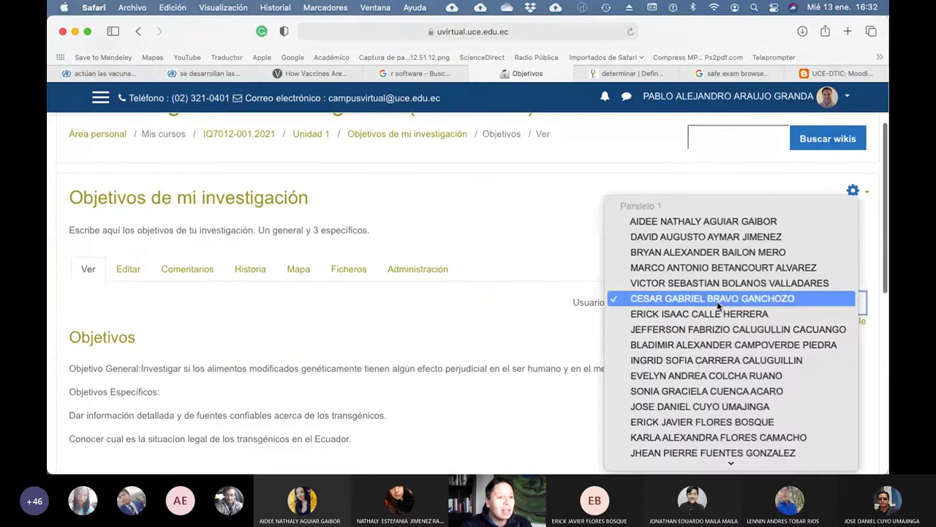
{"action": "left_click", "coordinate": [719, 314]}
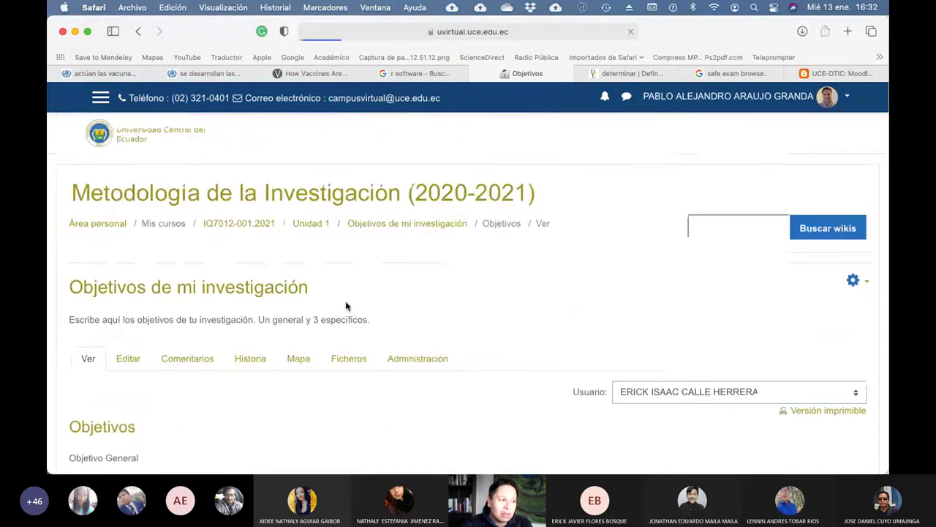
{"action": "scroll", "coordinate": [346, 306], "scroll_direction": "down", "scroll_amount": 3}
{"action": "scroll", "coordinate": [346, 306], "scroll_direction": "down", "scroll_amount": 2}
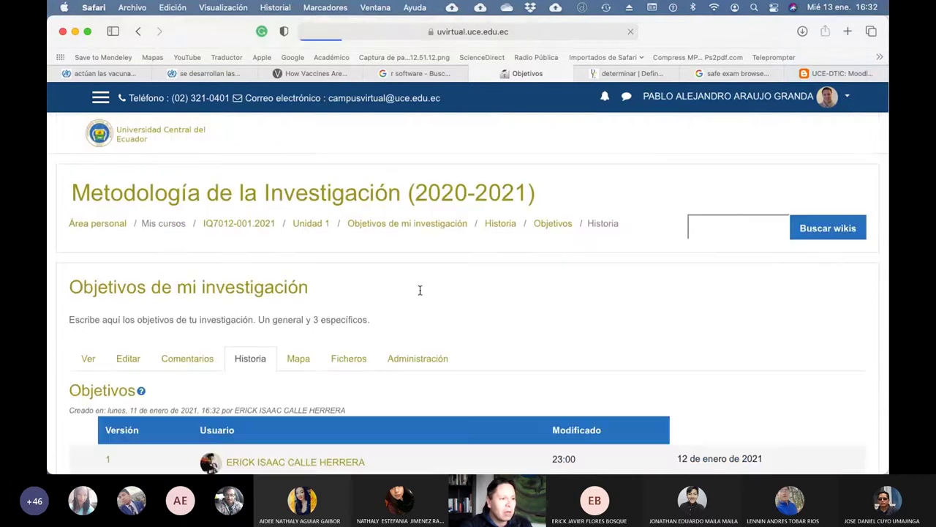
Step: Check the modification date in the seventh student's page history, then go back and reread the objectives
{"action": "scroll", "coordinate": [420, 292], "scroll_direction": "down", "scroll_amount": 3}
{"action": "scroll", "coordinate": [419, 294], "scroll_direction": "up", "scroll_amount": 1}
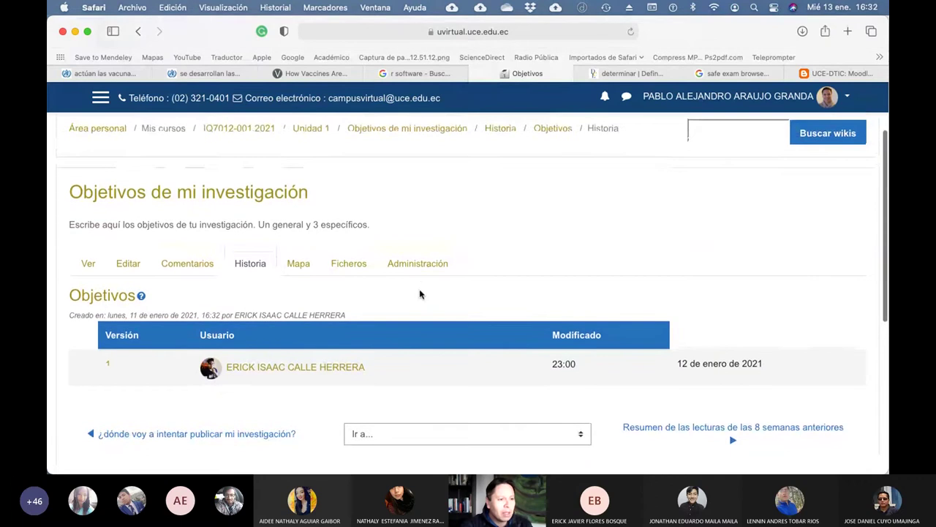
{"action": "scroll", "coordinate": [420, 294], "scroll_direction": "up", "scroll_amount": 1}
{"action": "left_click", "coordinate": [138, 31]}
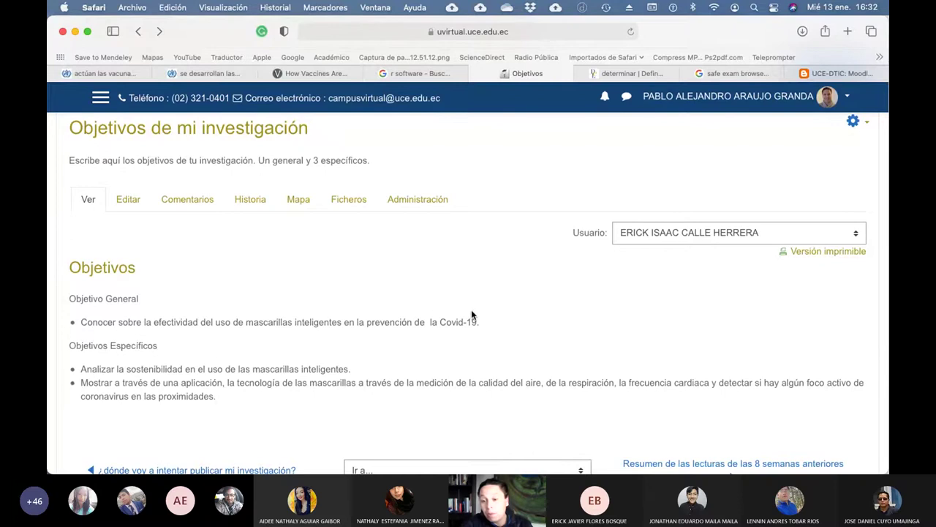
{"action": "scroll", "coordinate": [471, 314], "scroll_direction": "down", "scroll_amount": 1}
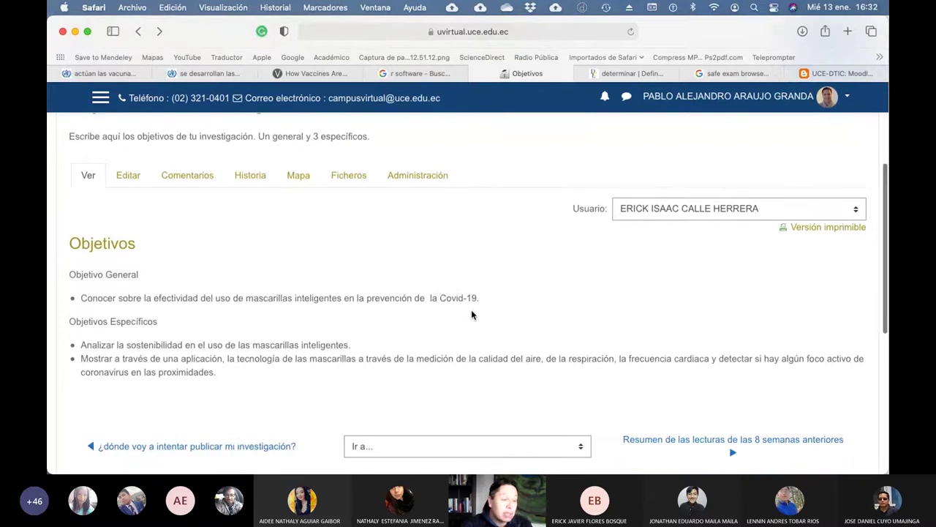
{"action": "scroll", "coordinate": [471, 313], "scroll_direction": "up", "scroll_amount": 1}
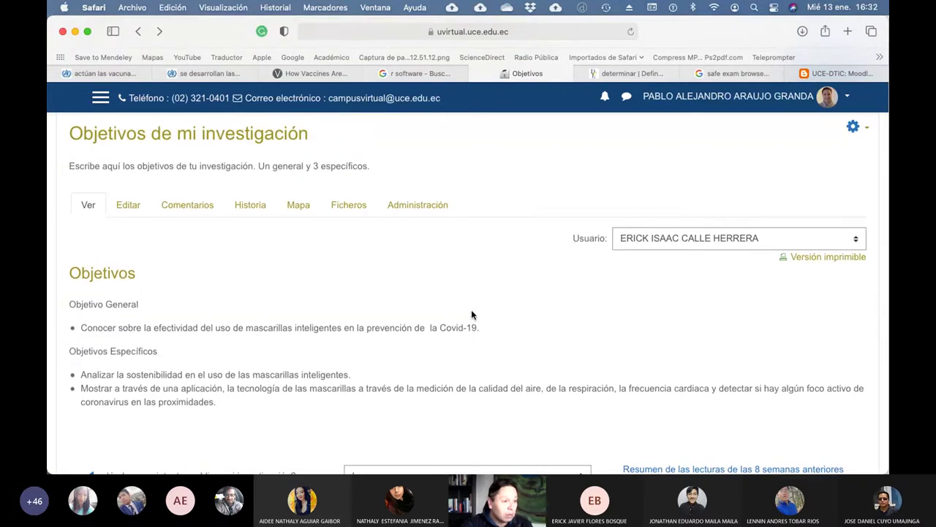
{"action": "scroll", "coordinate": [471, 315], "scroll_direction": "up", "scroll_amount": 1}
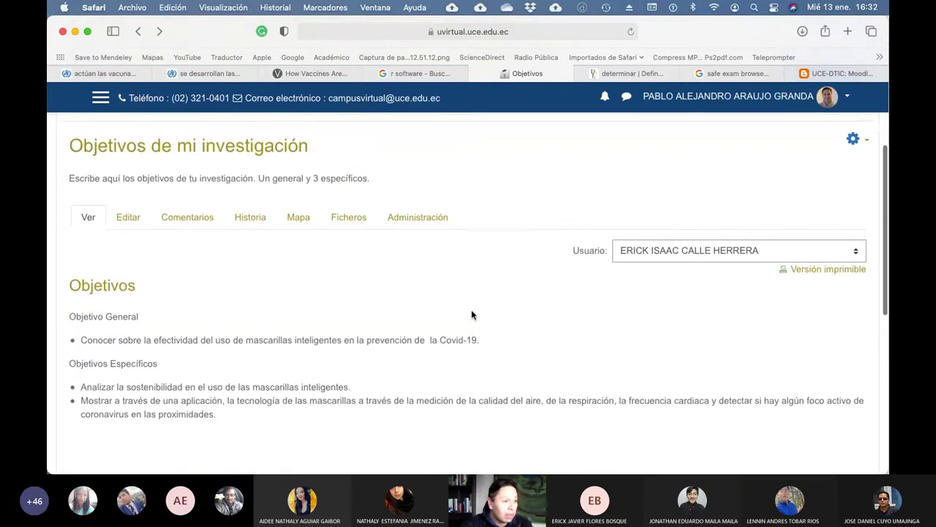
Step: Switch the wiki to the eighth Paralelo 1 student and read the general and specific objectives
{"action": "left_click", "coordinate": [747, 267]}
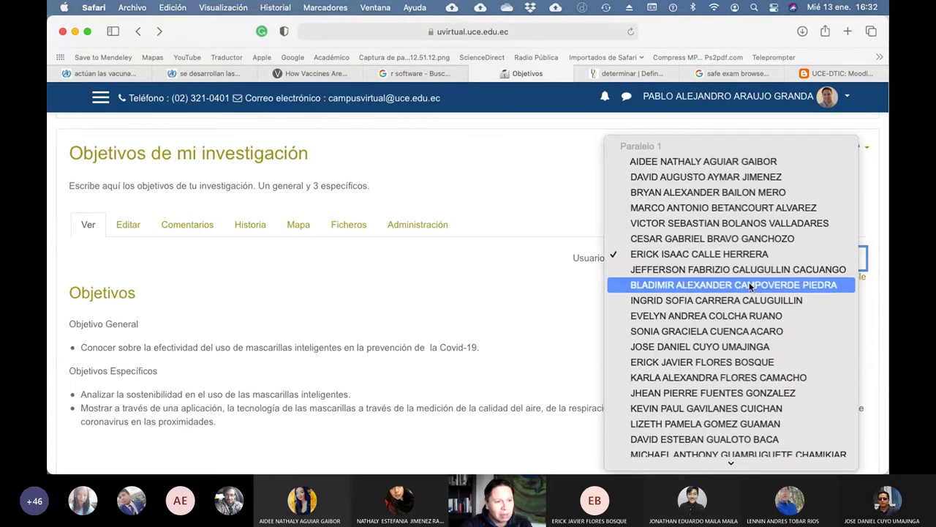
{"action": "left_click", "coordinate": [700, 315]}
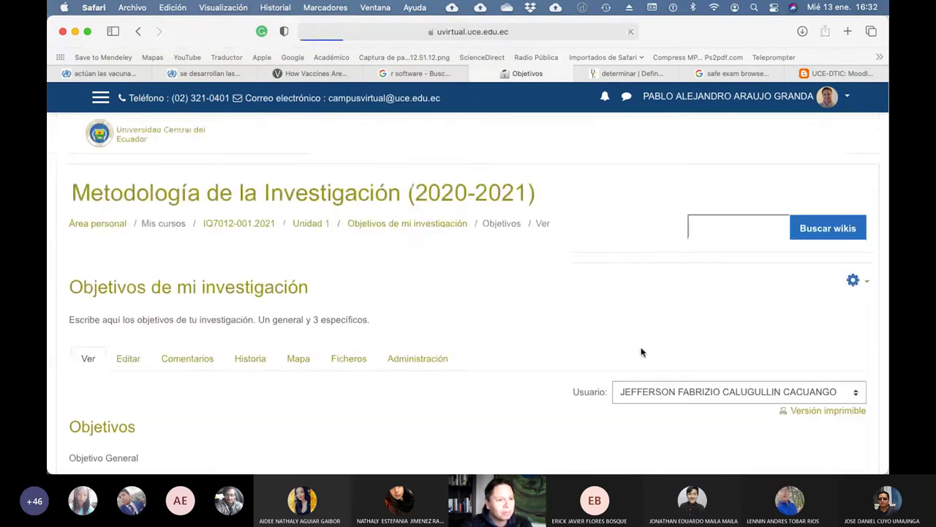
{"action": "scroll", "coordinate": [478, 343], "scroll_direction": "down", "scroll_amount": 3}
{"action": "scroll", "coordinate": [478, 344], "scroll_direction": "down", "scroll_amount": 2}
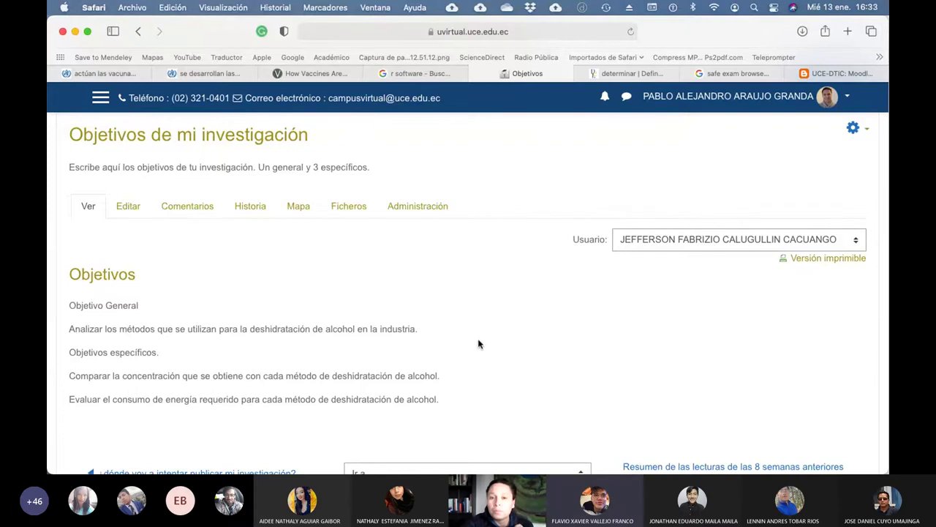
{"action": "scroll", "coordinate": [476, 340], "scroll_direction": "up", "scroll_amount": 5}
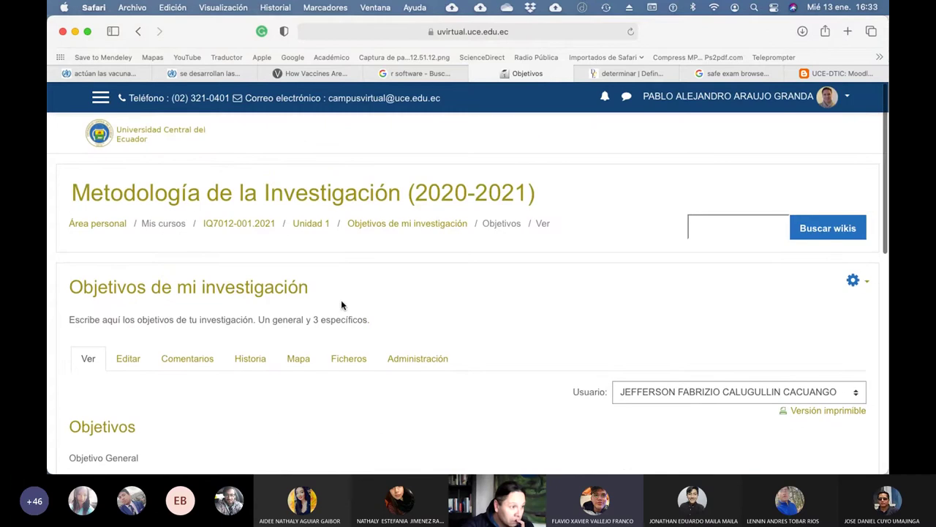
Step: Return to the course page and open the settings of "Resumen de las lecturas de las 6 semanas anteriores" with all sections expanded
{"action": "left_click", "coordinate": [257, 224]}
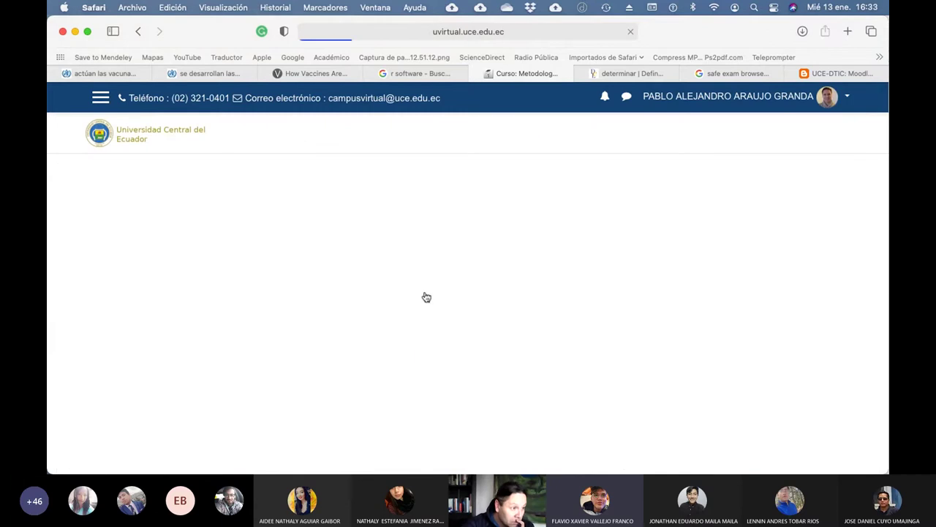
{"action": "scroll", "coordinate": [514, 309], "scroll_direction": "down", "scroll_amount": 5}
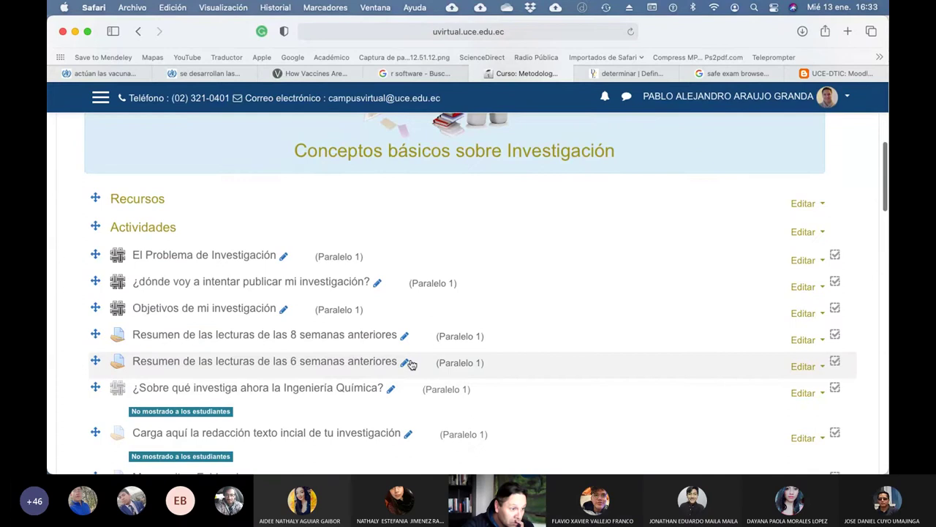
{"action": "left_click", "coordinate": [818, 368]}
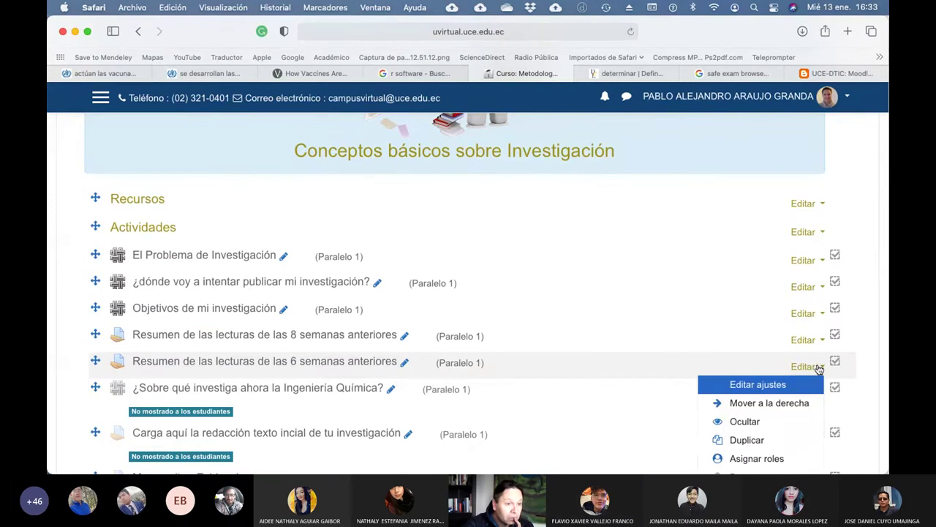
{"action": "left_click", "coordinate": [785, 386]}
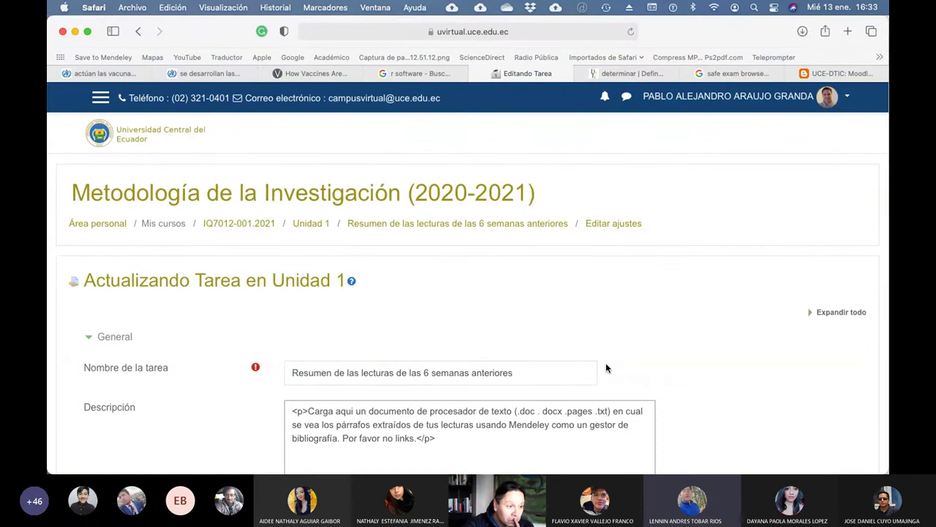
{"action": "left_click", "coordinate": [812, 313]}
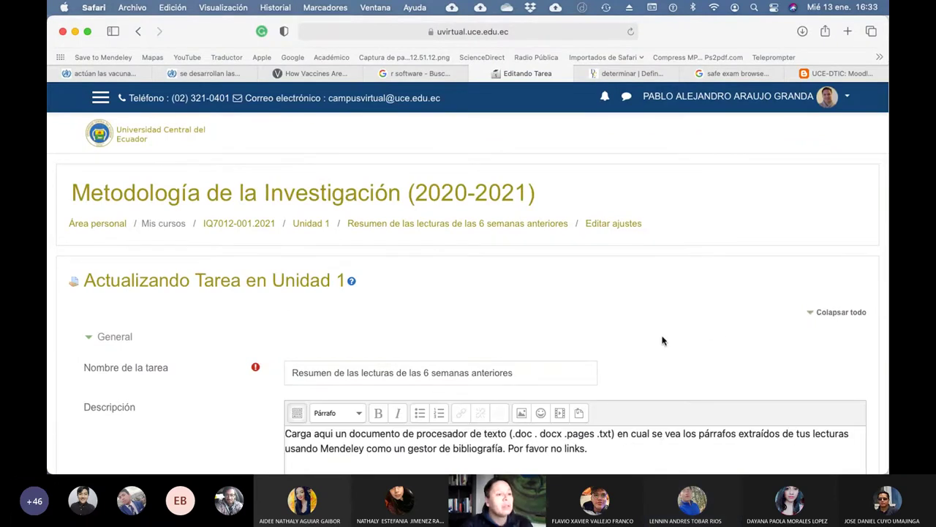
Step: Set the minutes of the assignment's Fecha límite to 45 so the cut-off falls at 16:45
{"action": "scroll", "coordinate": [663, 339], "scroll_direction": "down", "scroll_amount": 9}
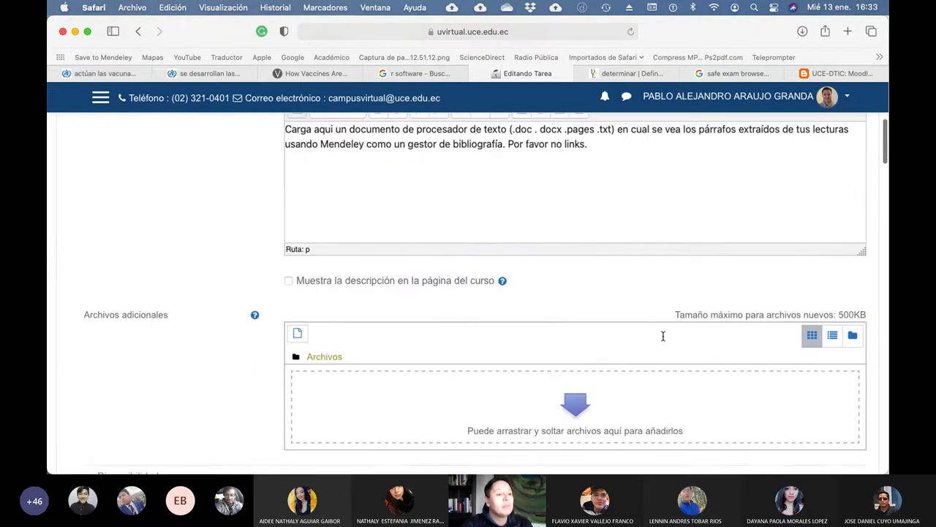
{"action": "scroll", "coordinate": [663, 340], "scroll_direction": "down", "scroll_amount": 6}
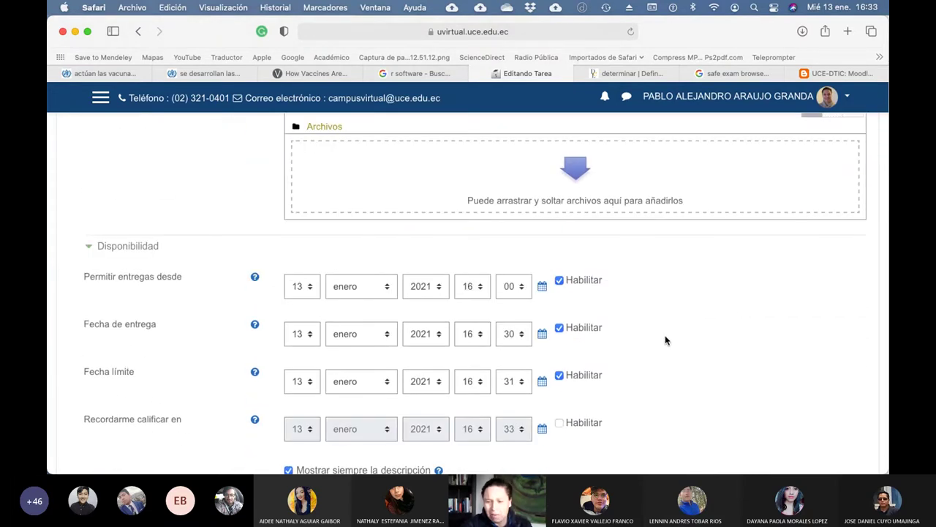
{"action": "scroll", "coordinate": [665, 339], "scroll_direction": "down", "scroll_amount": 1}
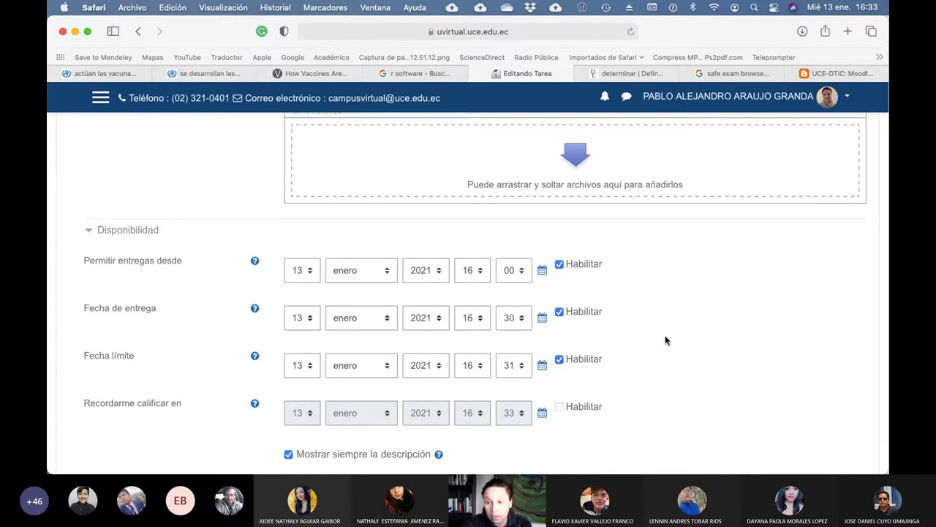
{"action": "left_click", "coordinate": [521, 368]}
{"action": "scroll", "coordinate": [514, 376], "scroll_direction": "down", "scroll_amount": 6}
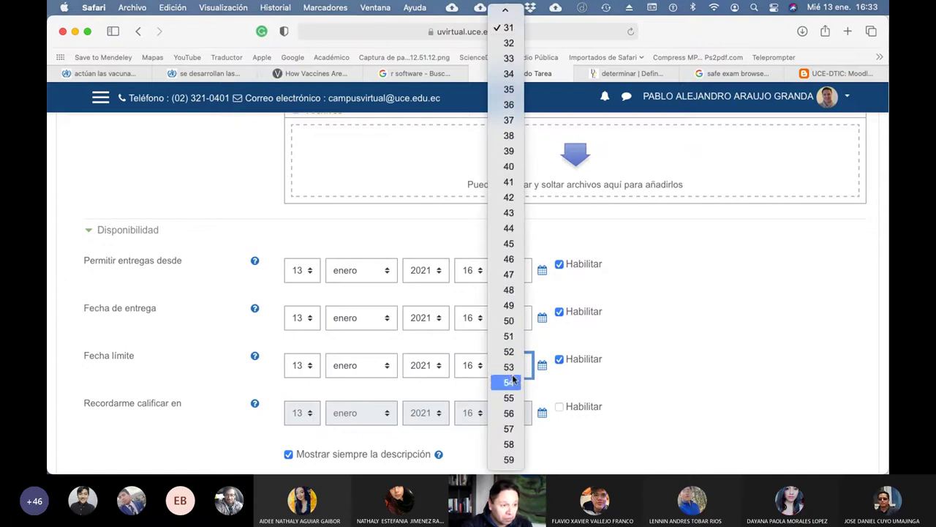
{"action": "left_click", "coordinate": [510, 245]}
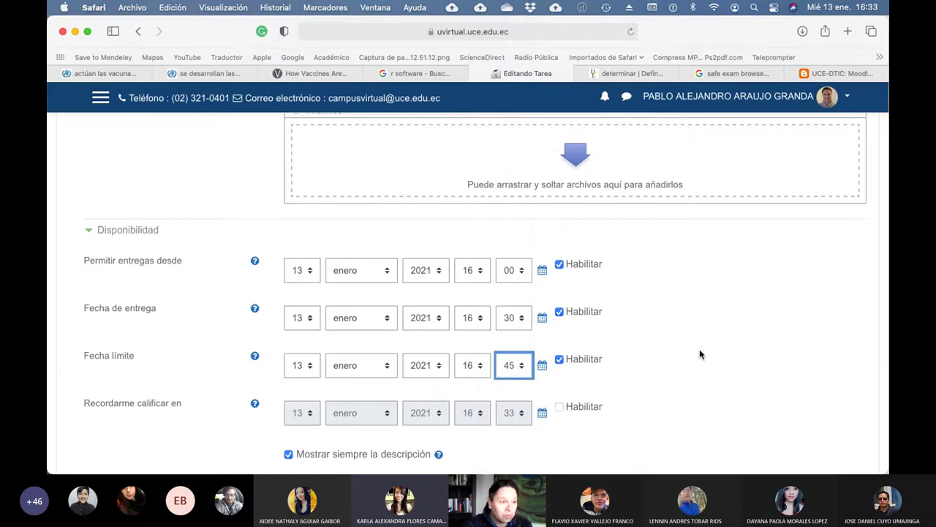
Step: Review the assignment's submission types, accepted file types, description and availability dates
{"action": "scroll", "coordinate": [700, 355], "scroll_direction": "down", "scroll_amount": 3}
{"action": "scroll", "coordinate": [700, 353], "scroll_direction": "down", "scroll_amount": 7}
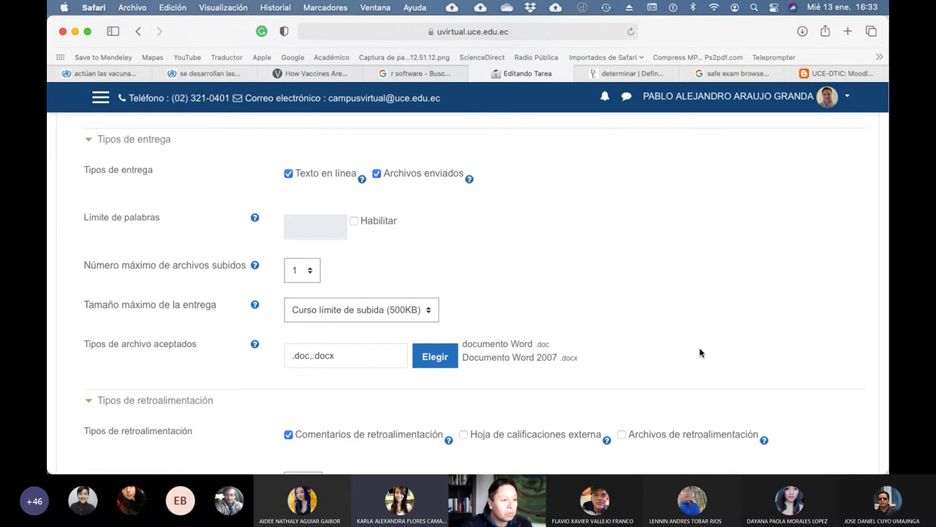
{"action": "scroll", "coordinate": [700, 353], "scroll_direction": "up", "scroll_amount": 20}
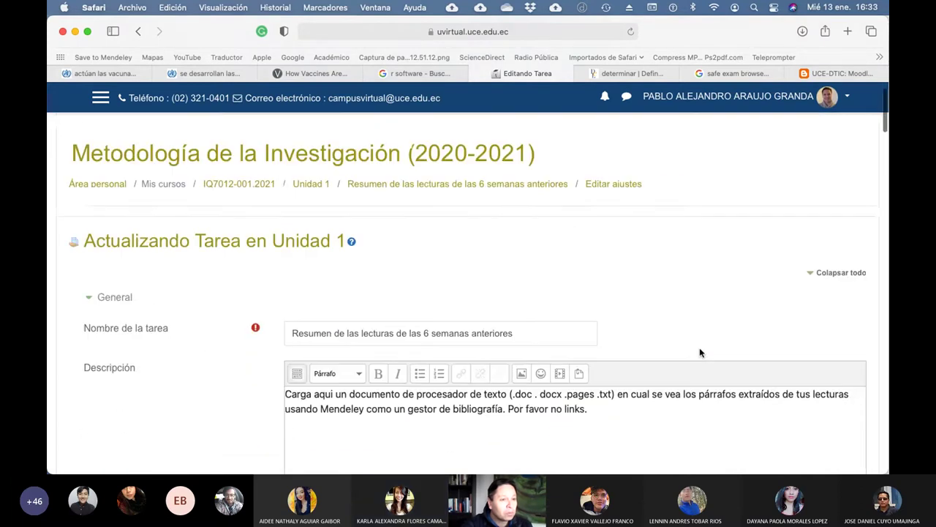
{"action": "scroll", "coordinate": [642, 343], "scroll_direction": "down", "scroll_amount": 15}
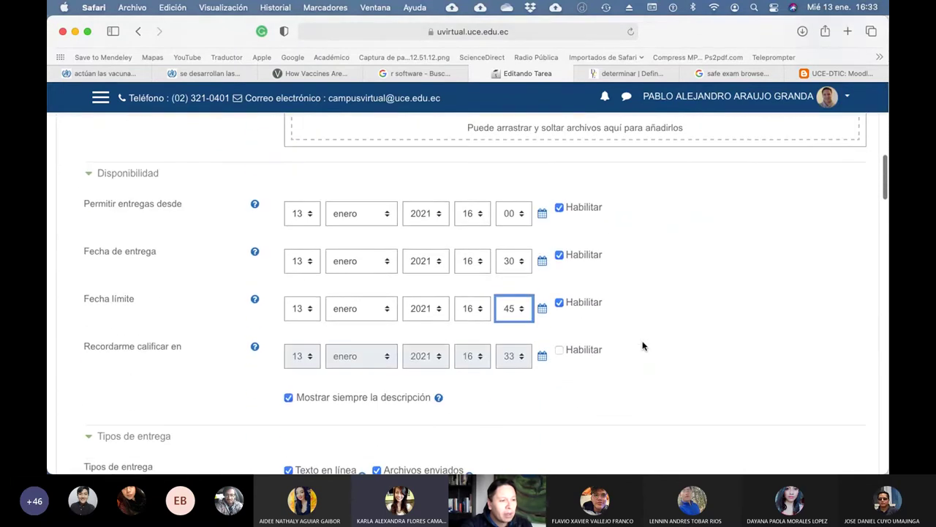
{"action": "scroll", "coordinate": [643, 346], "scroll_direction": "down", "scroll_amount": 2}
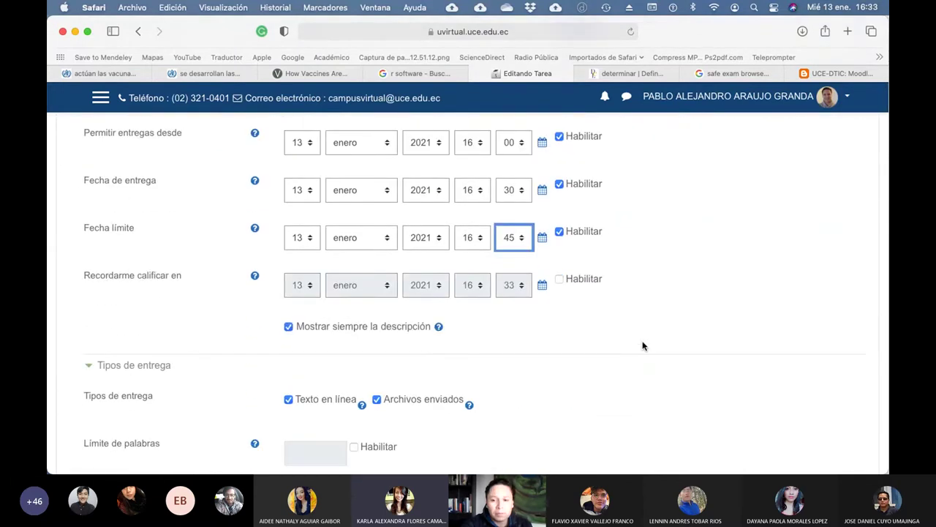
Step: Check the remaining settings of the 6-week reading-summary assignment, save the changes and return to the course
{"action": "scroll", "coordinate": [643, 346], "scroll_direction": "down", "scroll_amount": 2}
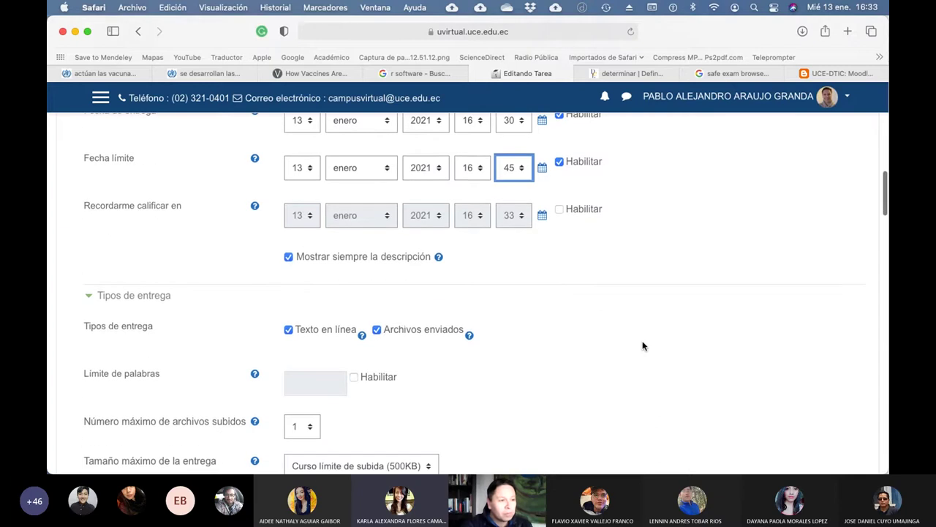
{"action": "scroll", "coordinate": [643, 346], "scroll_direction": "up", "scroll_amount": 1}
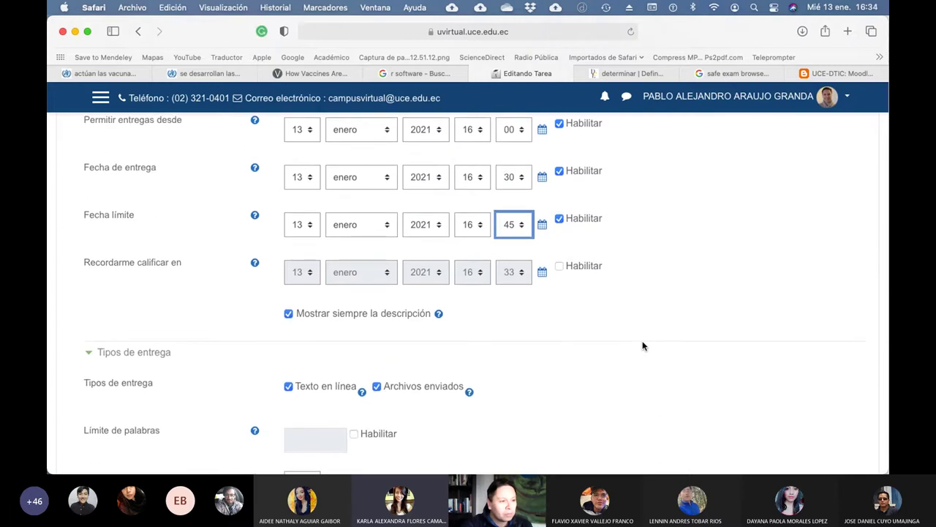
{"action": "scroll", "coordinate": [643, 346], "scroll_direction": "down", "scroll_amount": 1}
{"action": "scroll", "coordinate": [643, 346], "scroll_direction": "down", "scroll_amount": 2}
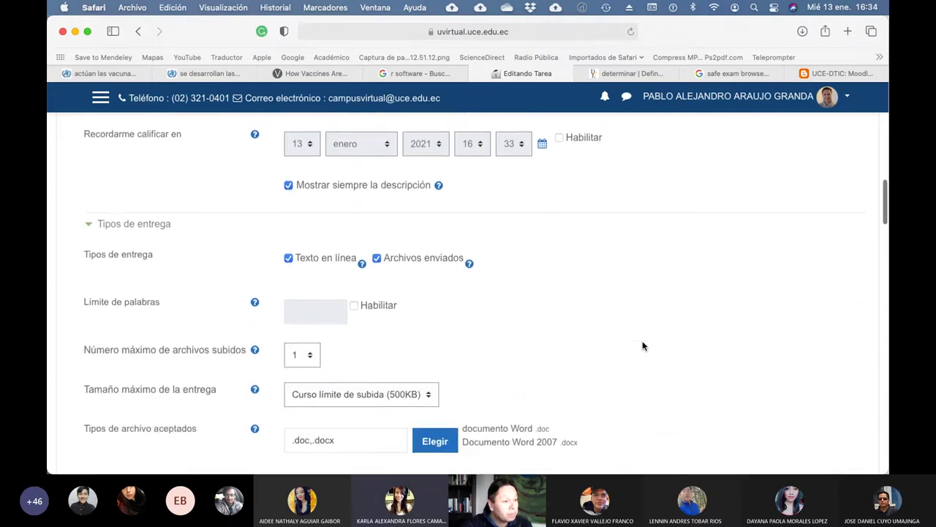
{"action": "scroll", "coordinate": [643, 346], "scroll_direction": "down", "scroll_amount": 1}
{"action": "scroll", "coordinate": [643, 346], "scroll_direction": "down", "scroll_amount": 2}
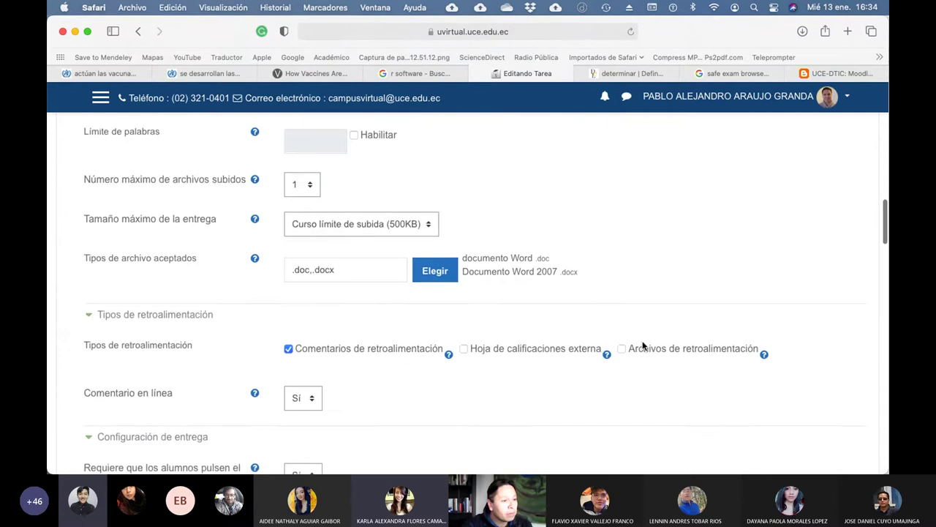
{"action": "scroll", "coordinate": [643, 346], "scroll_direction": "down", "scroll_amount": 2}
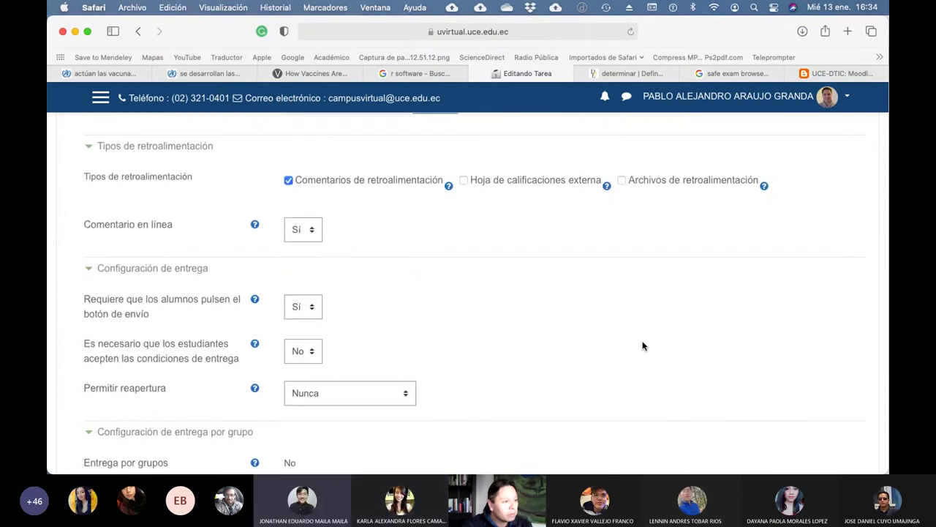
{"action": "scroll", "coordinate": [643, 346], "scroll_direction": "down", "scroll_amount": 6}
{"action": "scroll", "coordinate": [643, 346], "scroll_direction": "down", "scroll_amount": 4}
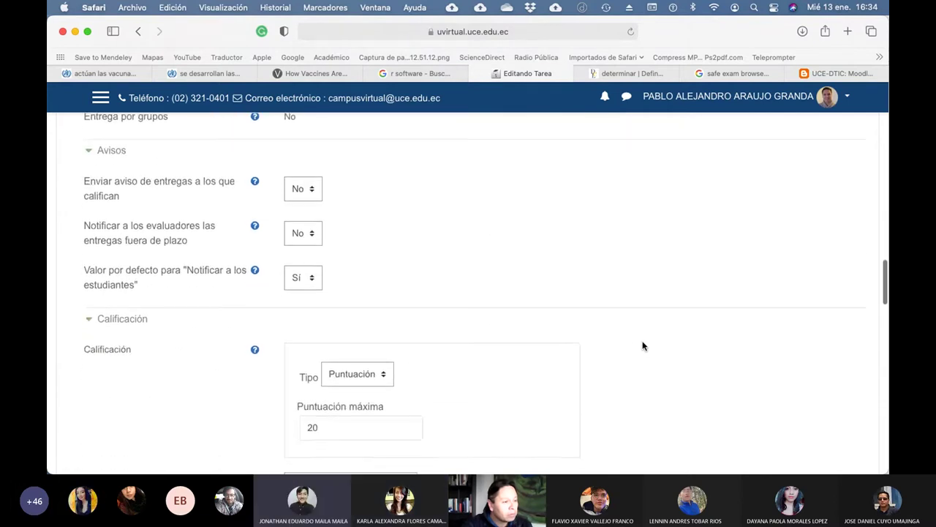
{"action": "scroll", "coordinate": [643, 346], "scroll_direction": "down", "scroll_amount": 6}
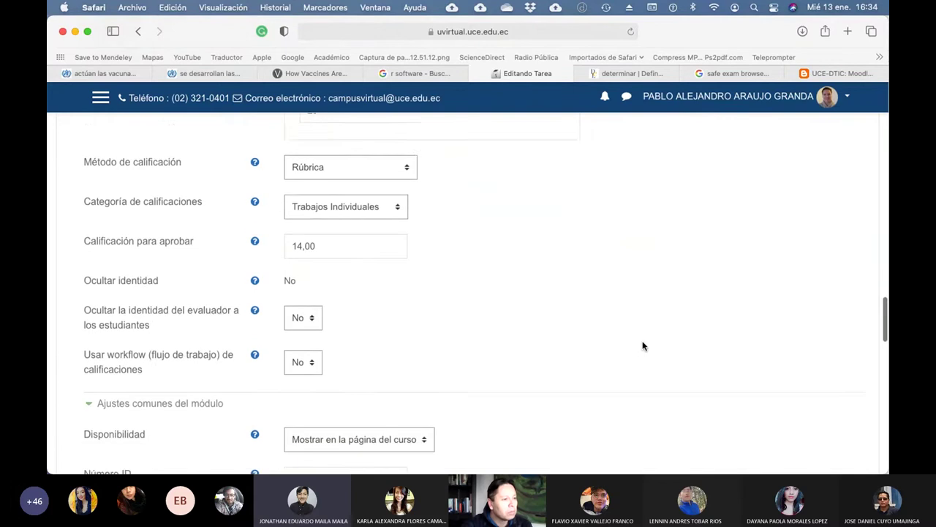
{"action": "scroll", "coordinate": [643, 346], "scroll_direction": "down", "scroll_amount": 7}
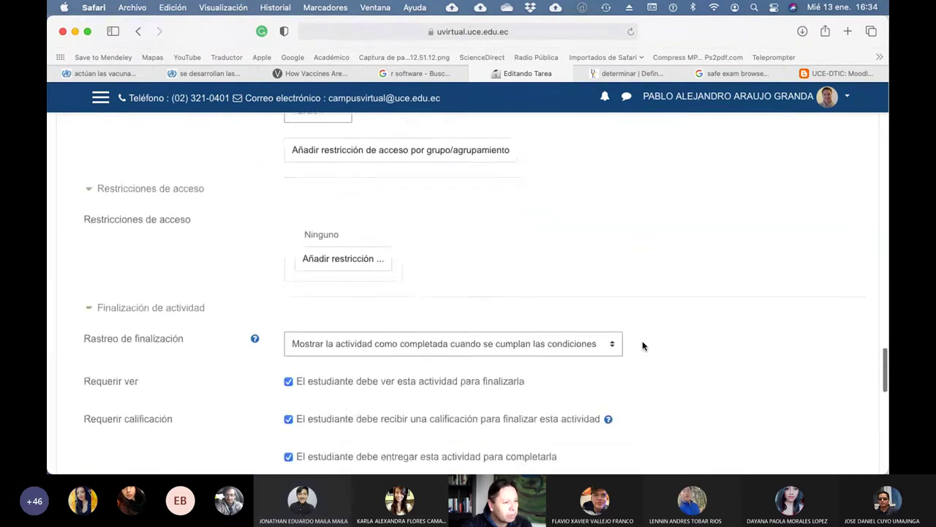
{"action": "scroll", "coordinate": [643, 346], "scroll_direction": "down", "scroll_amount": 4}
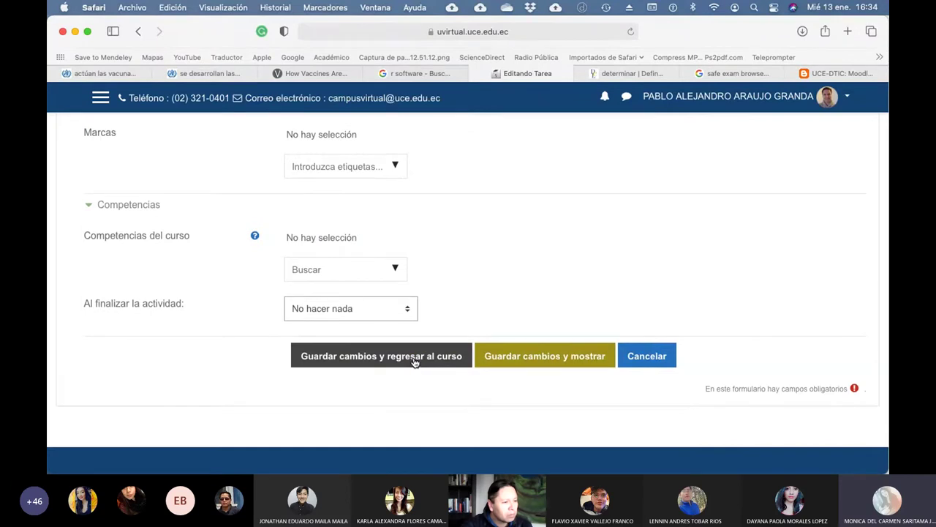
{"action": "left_click", "coordinate": [414, 362]}
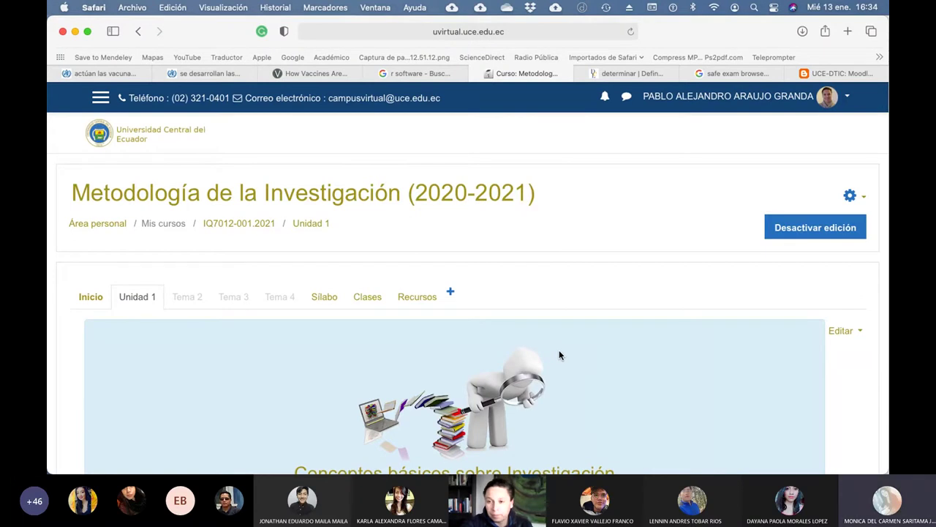
Step: Look over the Unidad 1 activities and switch the course role to Estudiante
{"action": "scroll", "coordinate": [560, 355], "scroll_direction": "down", "scroll_amount": 9}
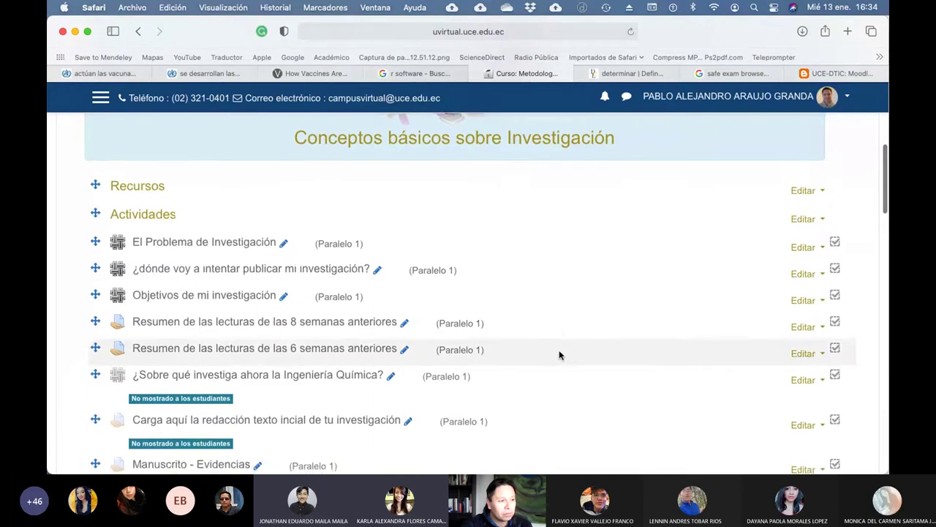
{"action": "scroll", "coordinate": [560, 355], "scroll_direction": "up", "scroll_amount": 4}
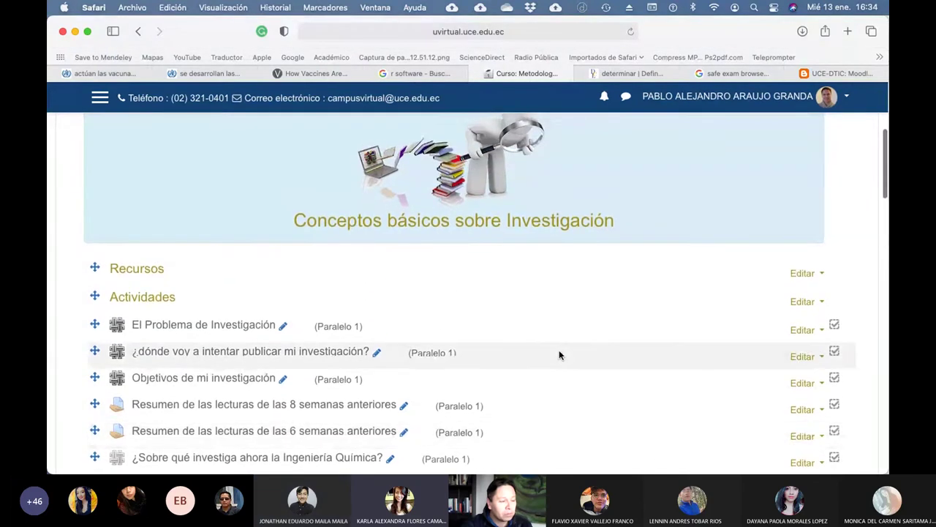
{"action": "scroll", "coordinate": [559, 355], "scroll_direction": "up", "scroll_amount": 2}
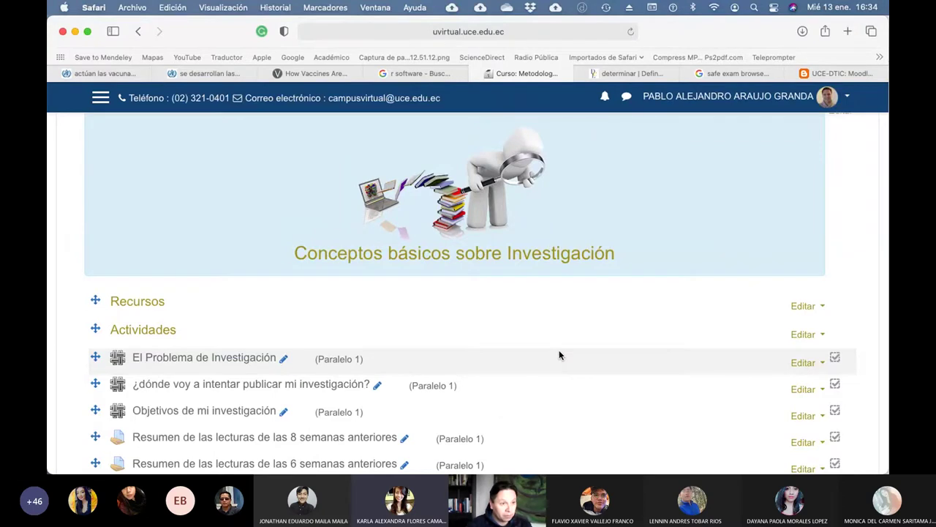
{"action": "left_click", "coordinate": [846, 99]}
{"action": "left_click", "coordinate": [801, 265]}
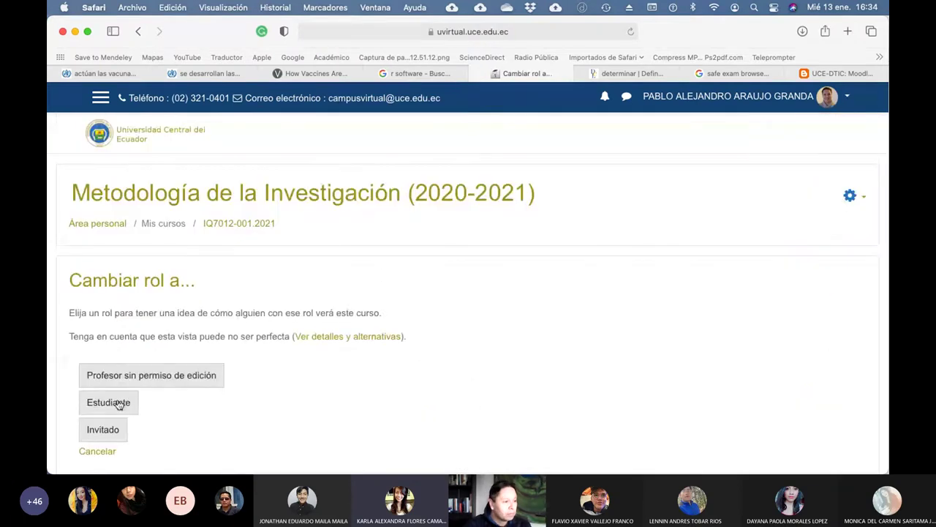
{"action": "left_click", "coordinate": [119, 404]}
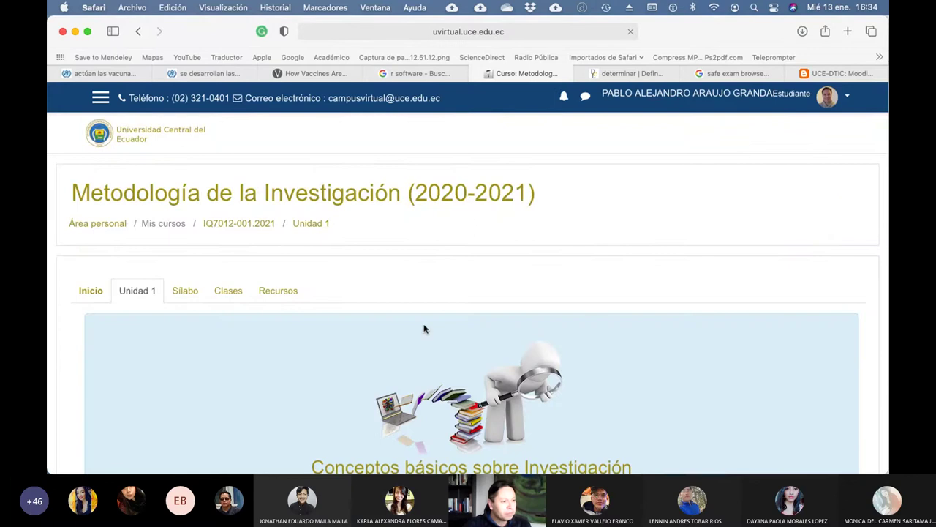
Step: Open "Resumen de las lecturas de las 6 semanas anteriores" as a student and start adding a submission
{"action": "scroll", "coordinate": [425, 329], "scroll_direction": "down", "scroll_amount": 5}
{"action": "left_click", "coordinate": [222, 370]}
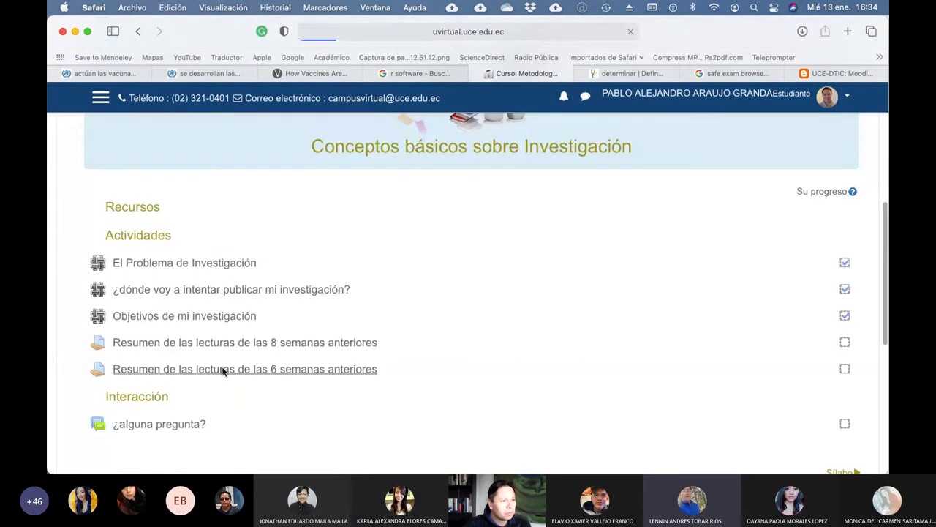
{"action": "scroll", "coordinate": [417, 329], "scroll_direction": "down", "scroll_amount": 5}
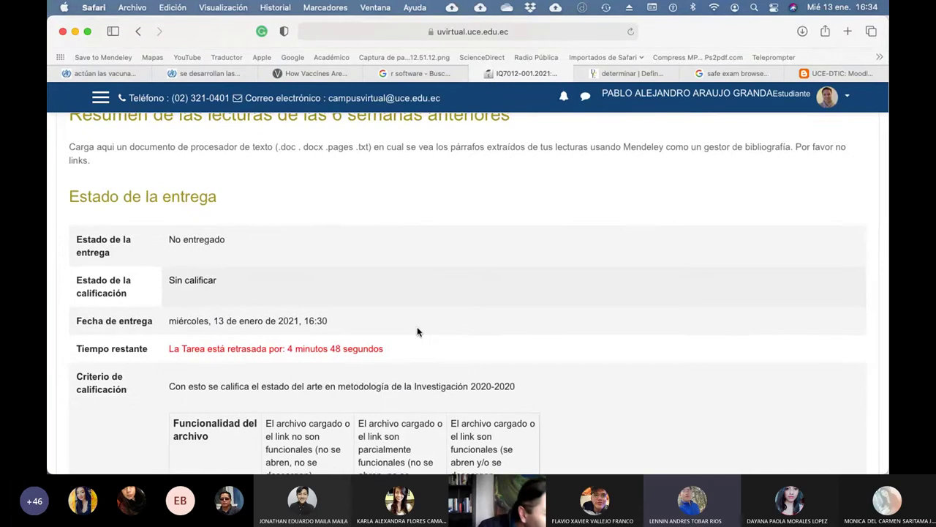
{"action": "scroll", "coordinate": [417, 332], "scroll_direction": "down", "scroll_amount": 15}
{"action": "scroll", "coordinate": [416, 332], "scroll_direction": "down", "scroll_amount": 1}
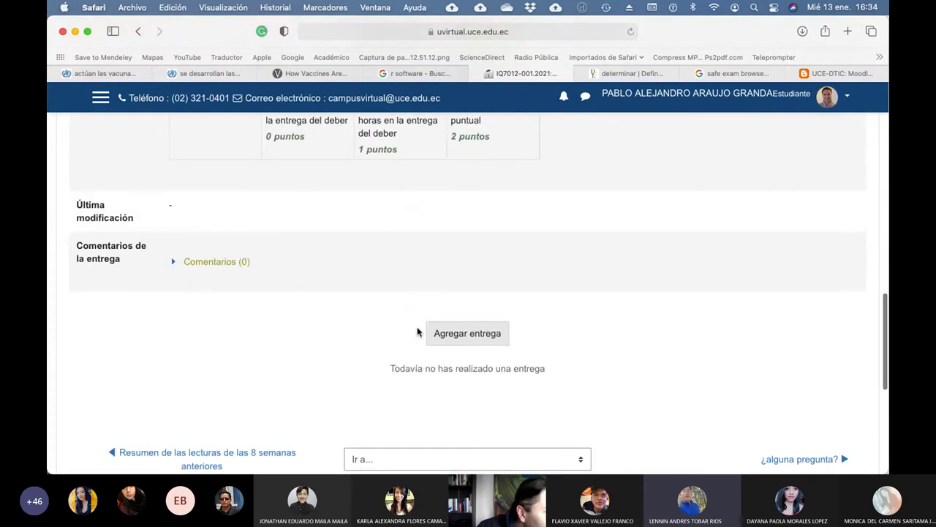
{"action": "left_click", "coordinate": [476, 336]}
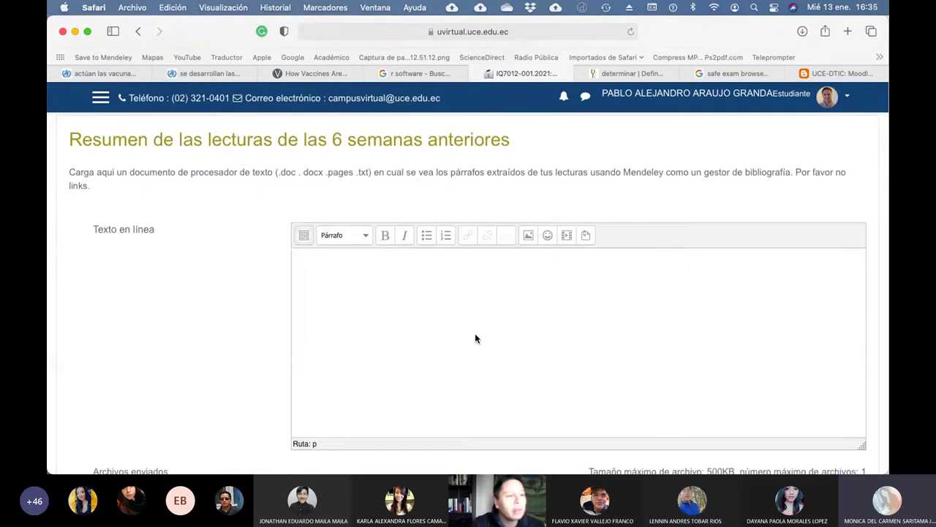
Step: Enter "Texto de entrega" as the submission's online text
{"action": "scroll", "coordinate": [476, 338], "scroll_direction": "down", "scroll_amount": 3}
{"action": "scroll", "coordinate": [359, 236], "scroll_direction": "up", "scroll_amount": 5}
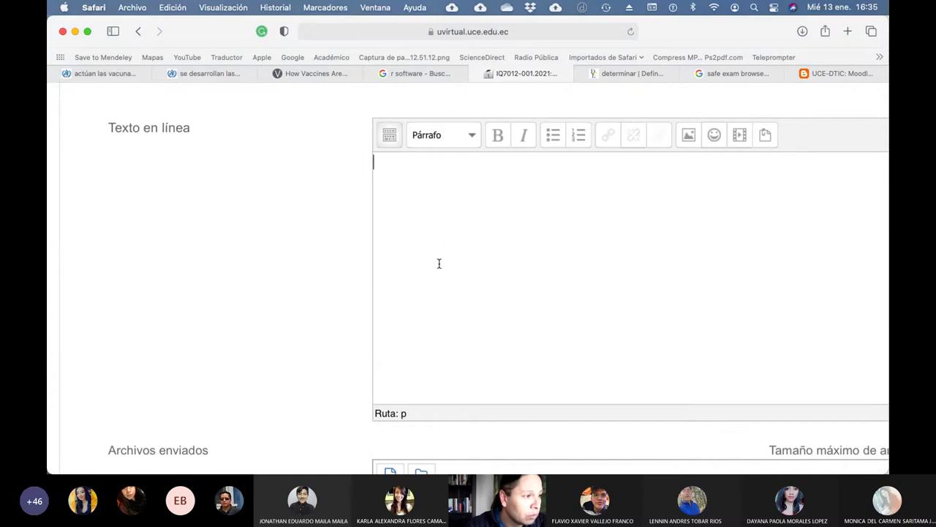
{"action": "scroll", "coordinate": [439, 263], "scroll_direction": "down", "scroll_amount": 5}
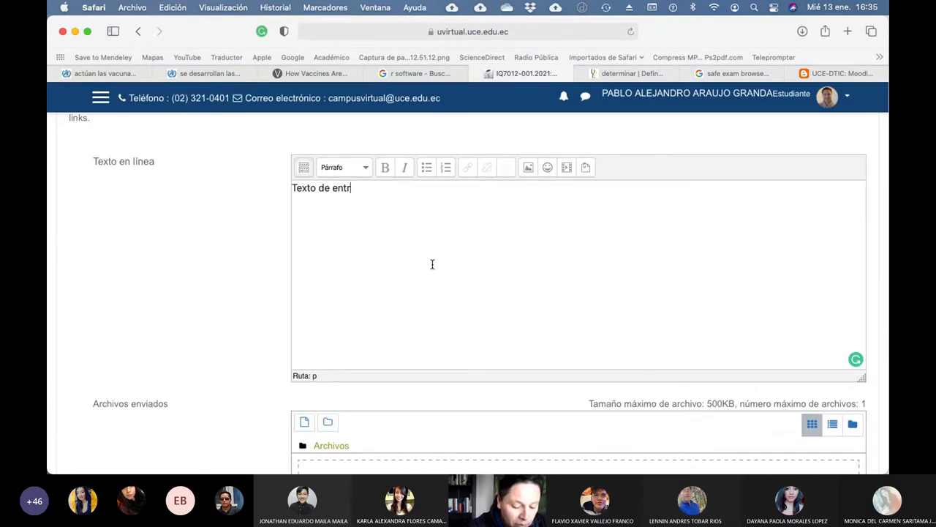
{"action": "type", "text": "ega"}
Step: Start adding a file to Archivos enviados by upload and open the computer's file browser
{"action": "scroll", "coordinate": [541, 275], "scroll_direction": "down", "scroll_amount": 5}
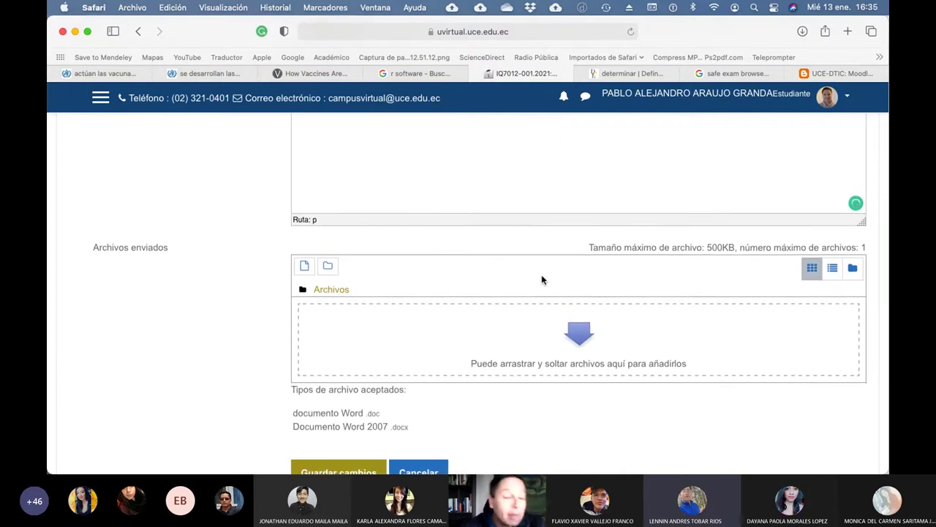
{"action": "scroll", "coordinate": [501, 278], "scroll_direction": "down", "scroll_amount": 1}
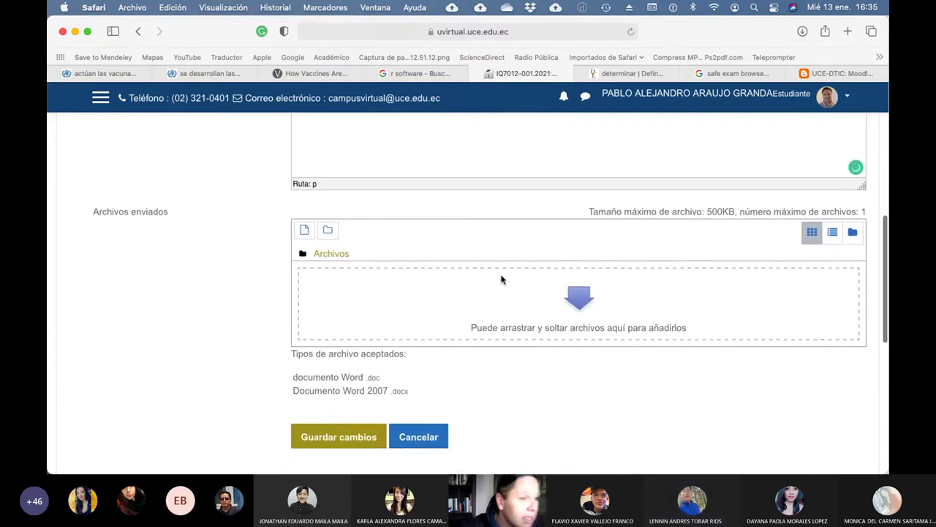
{"action": "left_click", "coordinate": [303, 230]}
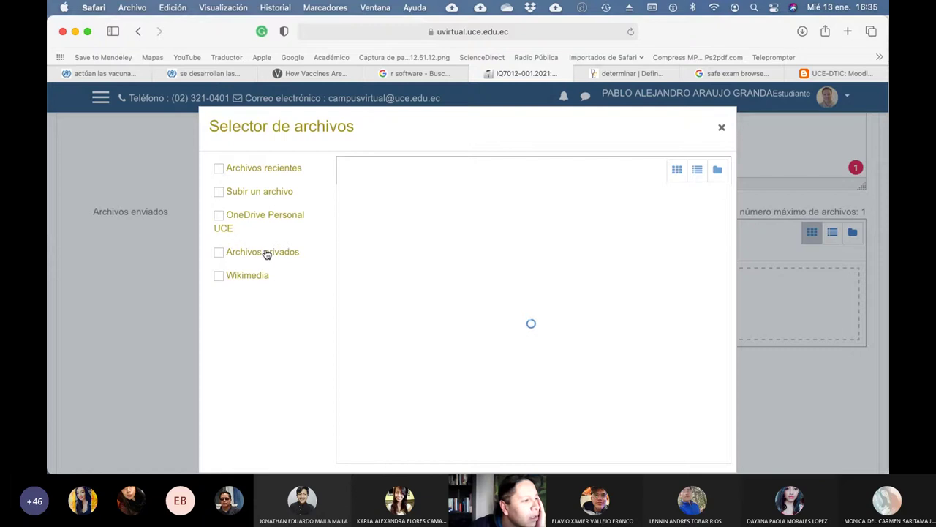
{"action": "left_click", "coordinate": [265, 221]}
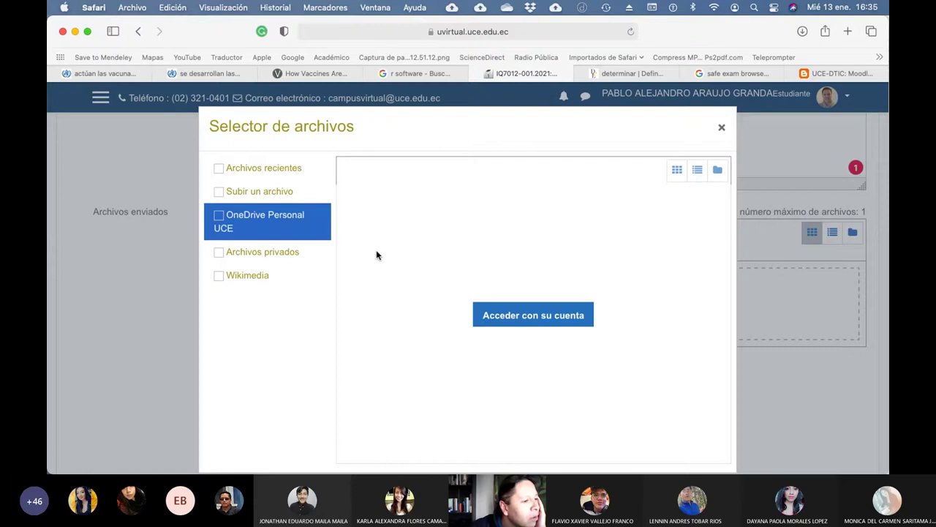
{"action": "left_click", "coordinate": [273, 194]}
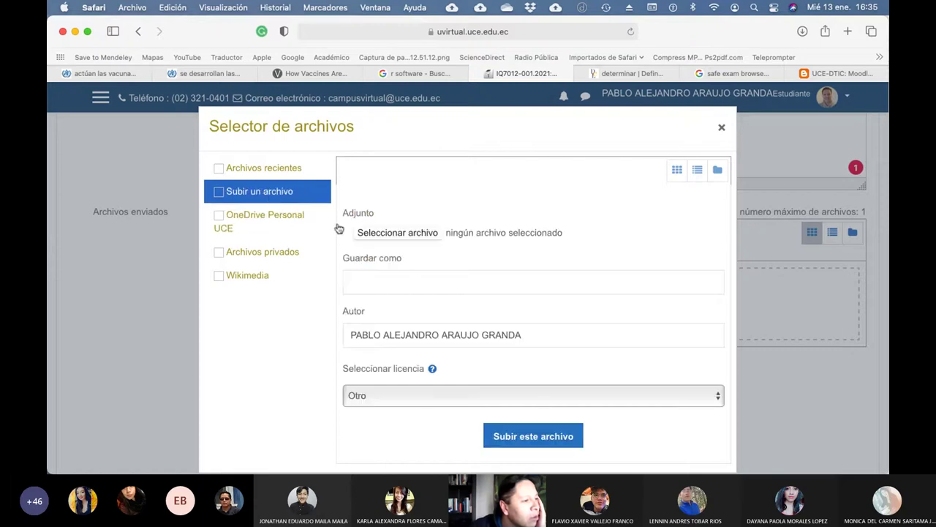
{"action": "left_click", "coordinate": [405, 232]}
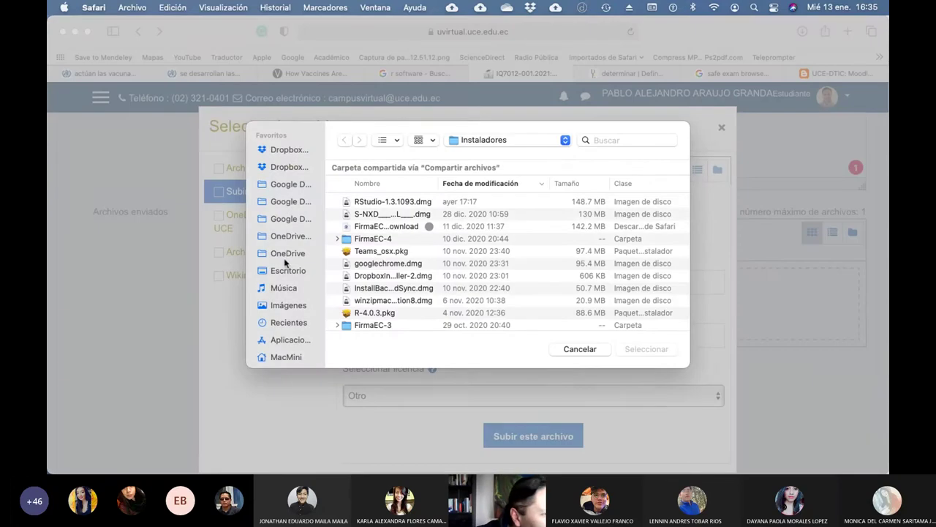
Step: Browse the third Google Drive favourite to the Metodología de Investigación folder inside UCE
{"action": "left_click", "coordinate": [285, 220]}
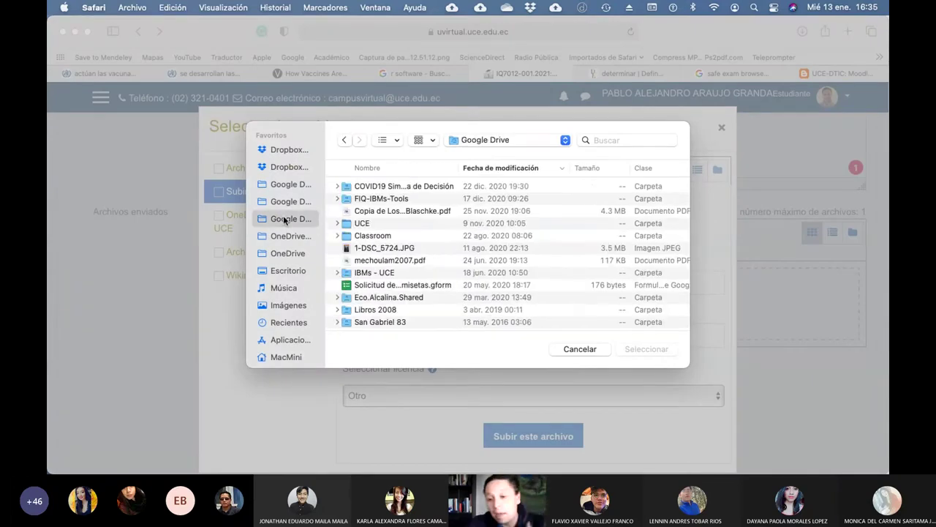
{"action": "left_click", "coordinate": [347, 225]}
{"action": "double_click", "coordinate": [347, 224]}
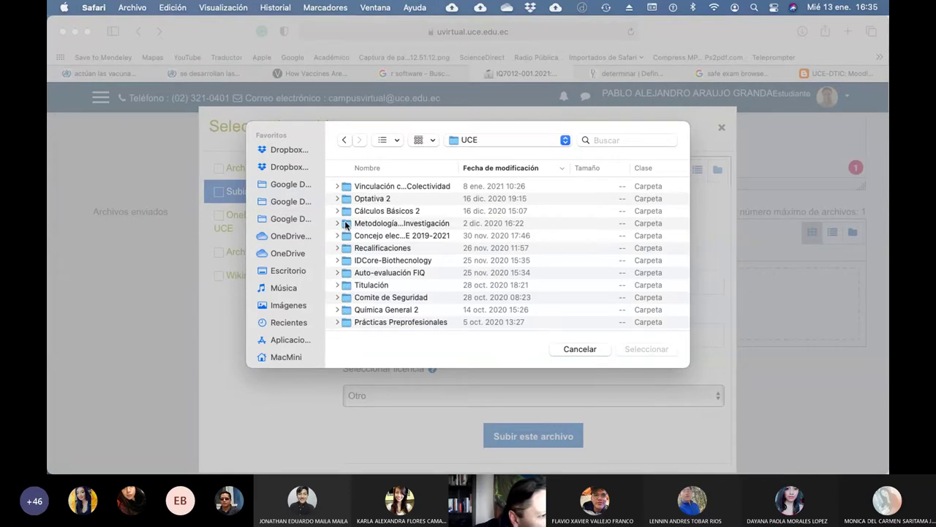
{"action": "double_click", "coordinate": [411, 225]}
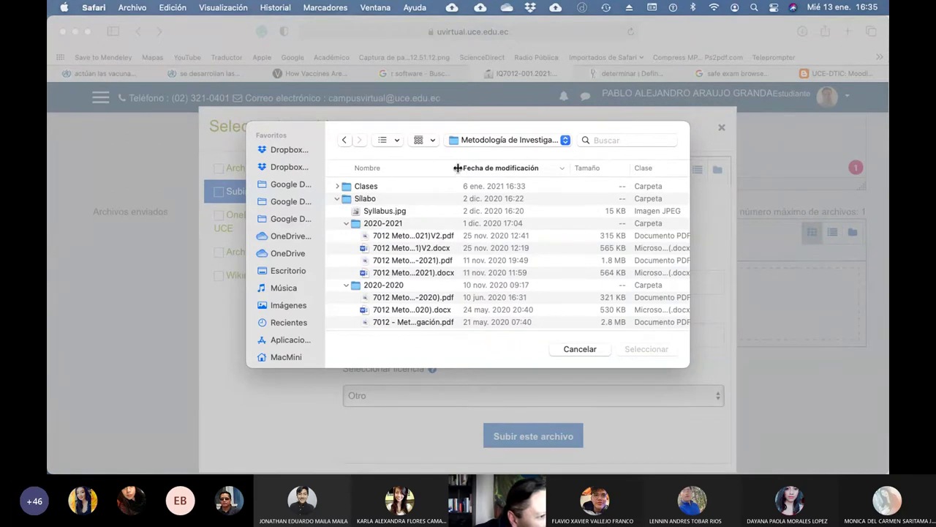
Step: Widen the file browser's name column and expand the Trabajos folder and its 2020-2020 subfolder
{"action": "left_click_drag", "start_coordinate": [457, 167], "coordinate": [550, 168]}
{"action": "scroll", "coordinate": [527, 252], "scroll_direction": "down", "scroll_amount": 3}
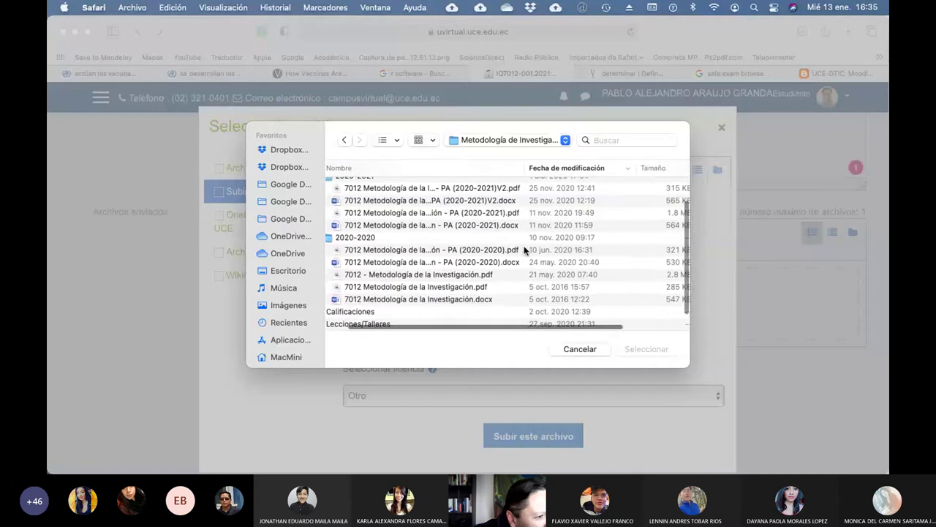
{"action": "scroll", "coordinate": [523, 251], "scroll_direction": "right", "scroll_amount": 3}
{"action": "scroll", "coordinate": [523, 251], "scroll_direction": "left", "scroll_amount": 4}
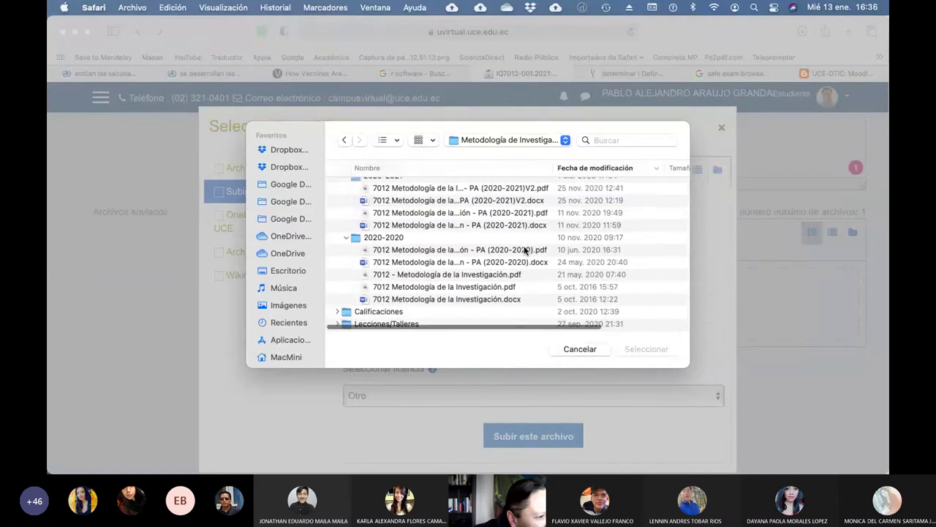
{"action": "scroll", "coordinate": [523, 251], "scroll_direction": "down", "scroll_amount": 3}
{"action": "left_click", "coordinate": [342, 305]}
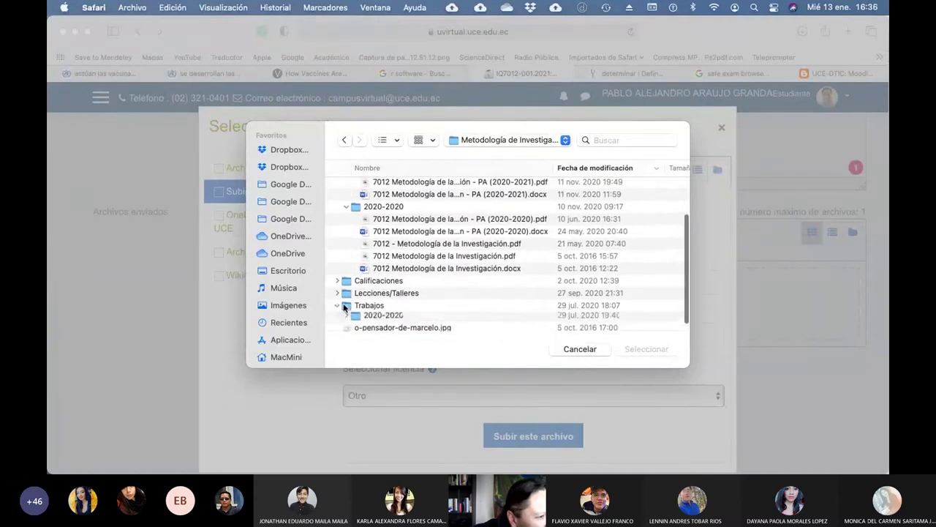
{"action": "scroll", "coordinate": [344, 308], "scroll_direction": "down", "scroll_amount": 2}
{"action": "left_click", "coordinate": [346, 305]}
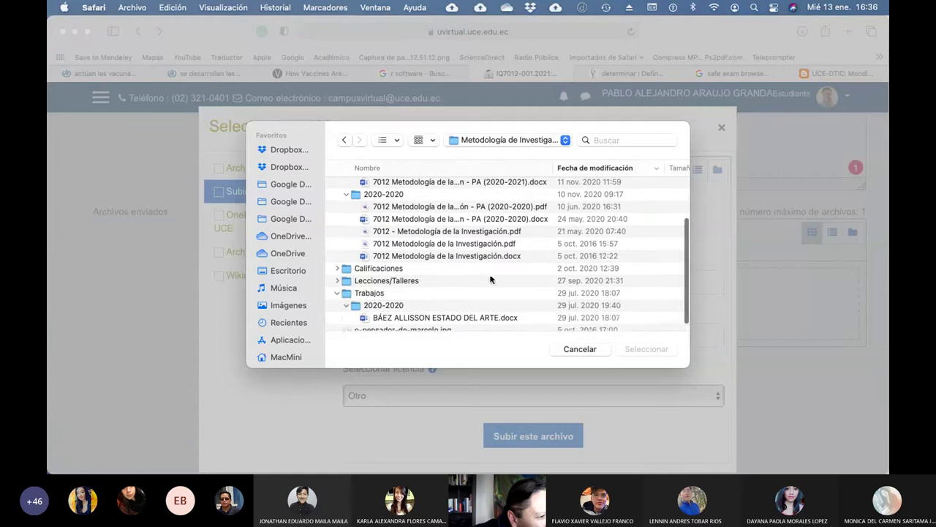
Step: Choose the "ESTADO DEL ARTE" Word document in the 2020-2020 folder under Trabajos and upload it to Archivos enviados
{"action": "scroll", "coordinate": [490, 276], "scroll_direction": "down", "scroll_amount": 2}
{"action": "left_click", "coordinate": [498, 305]}
{"action": "scroll", "coordinate": [498, 302], "scroll_direction": "right", "scroll_amount": 3}
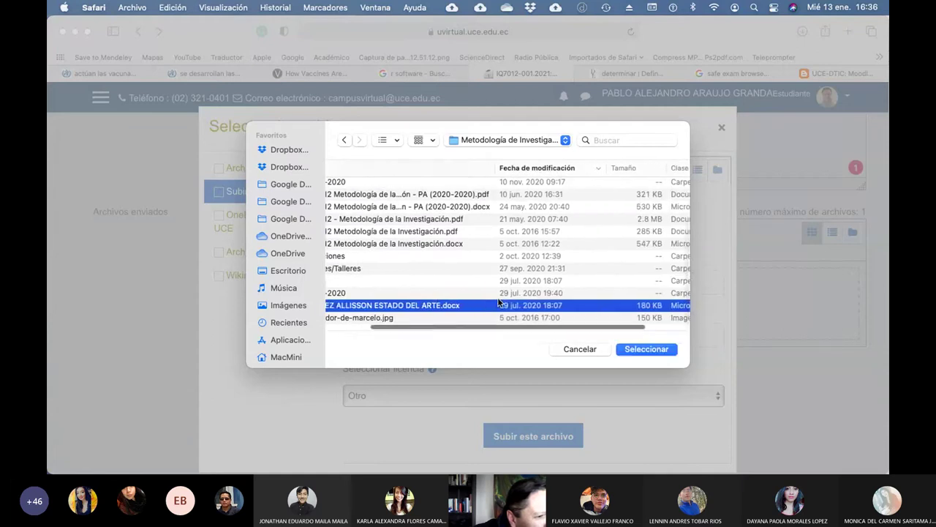
{"action": "scroll", "coordinate": [500, 303], "scroll_direction": "left", "scroll_amount": 3}
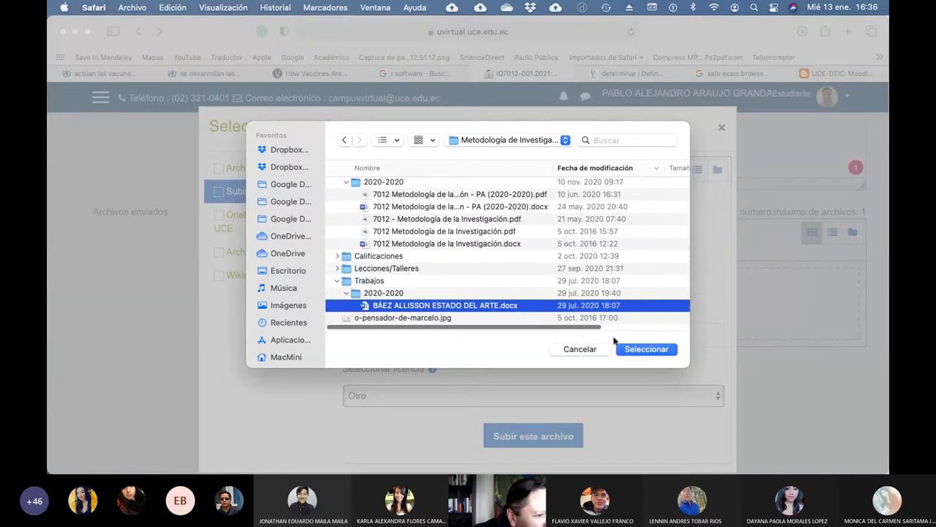
{"action": "left_click", "coordinate": [647, 348]}
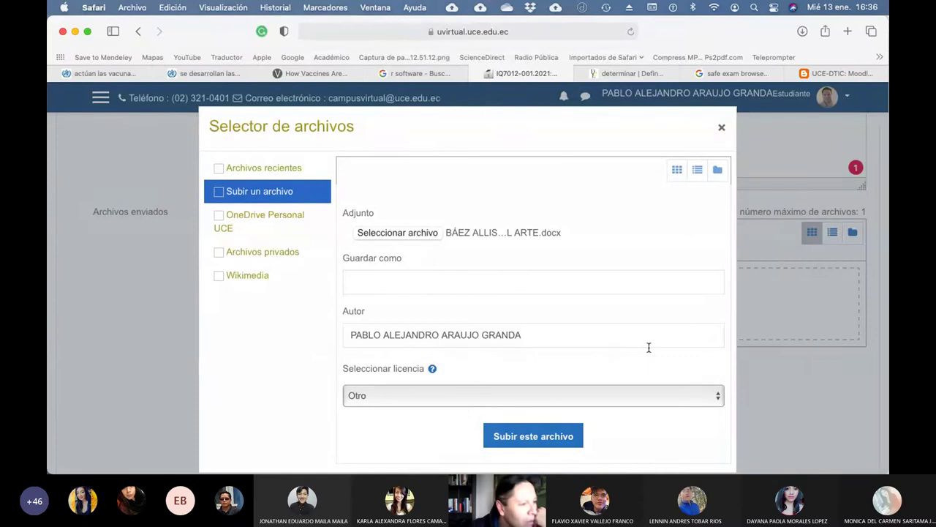
{"action": "left_click", "coordinate": [536, 437]}
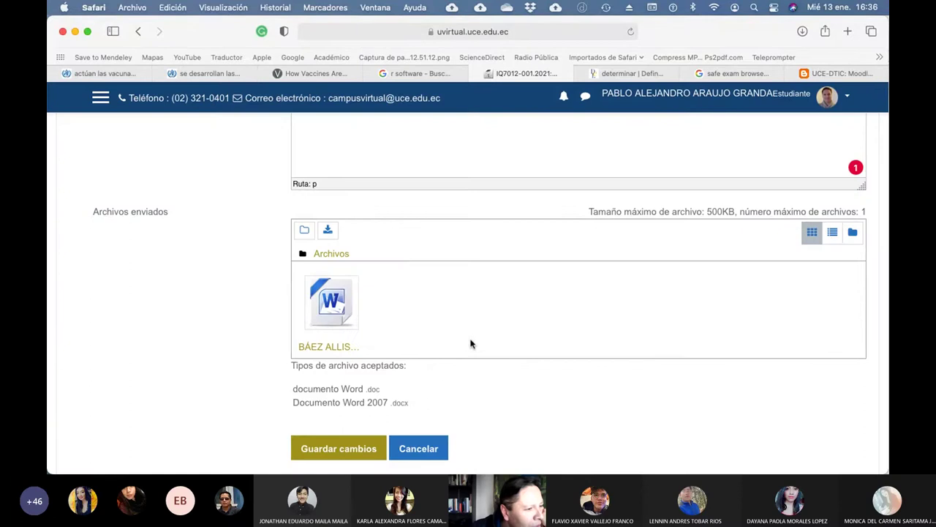
Step: Check the attached Word file and save the submission's changes
{"action": "scroll", "coordinate": [470, 344], "scroll_direction": "down", "scroll_amount": 4}
{"action": "scroll", "coordinate": [470, 344], "scroll_direction": "up", "scroll_amount": 4}
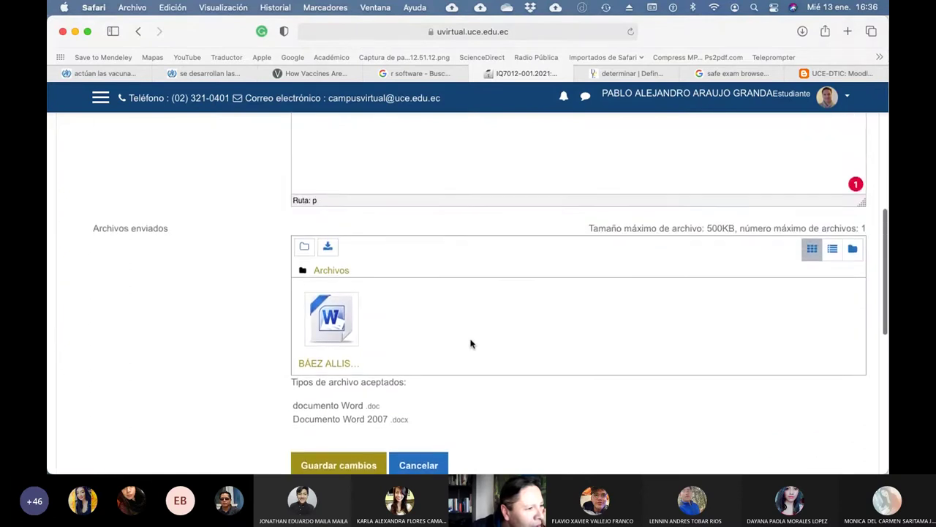
{"action": "scroll", "coordinate": [470, 341], "scroll_direction": "down", "scroll_amount": 5}
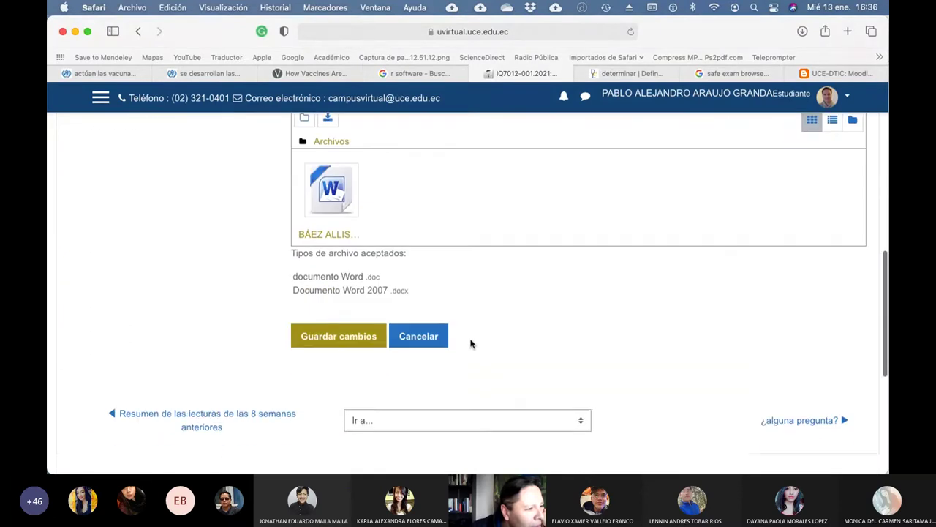
{"action": "left_click", "coordinate": [350, 342]}
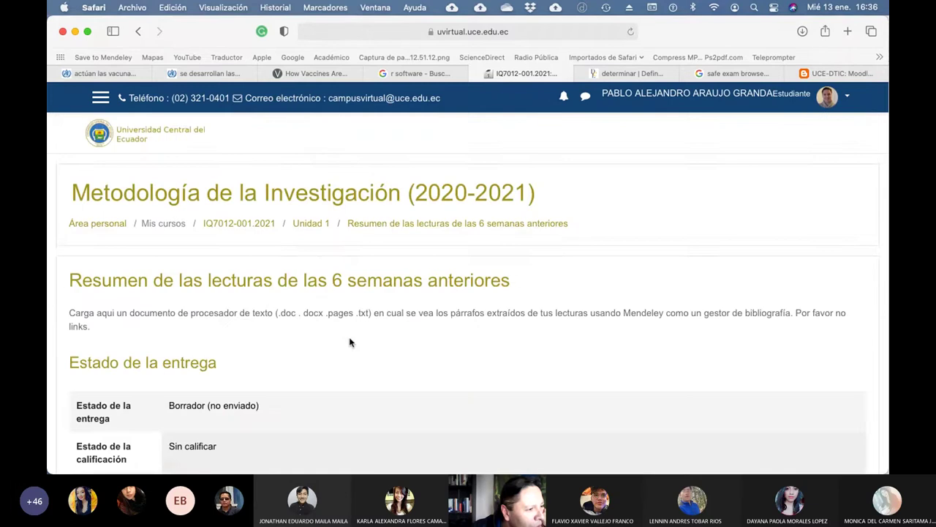
Step: Review the draft's Estado de la entrega, send the assignment for grading and confirm the submission
{"action": "scroll", "coordinate": [453, 341], "scroll_direction": "down", "scroll_amount": 4}
{"action": "scroll", "coordinate": [452, 340], "scroll_direction": "down", "scroll_amount": 10}
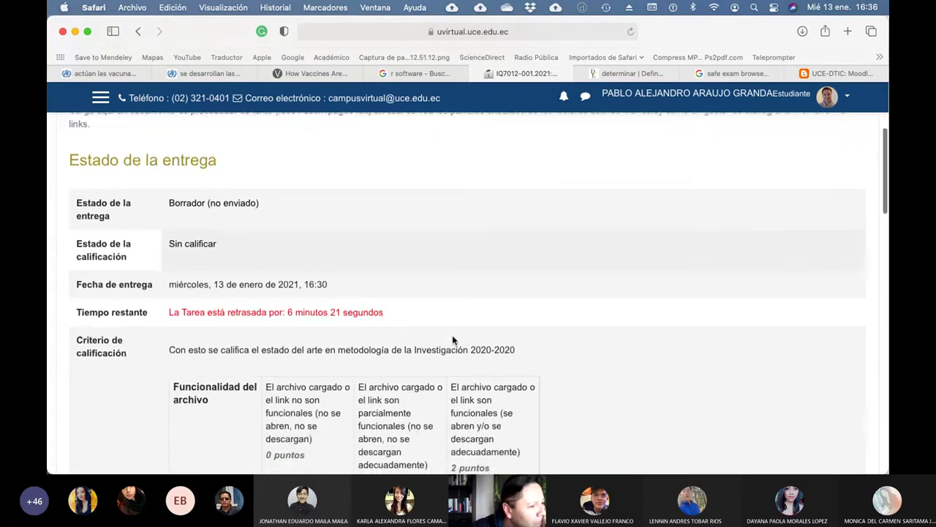
{"action": "scroll", "coordinate": [452, 340], "scroll_direction": "down", "scroll_amount": 4}
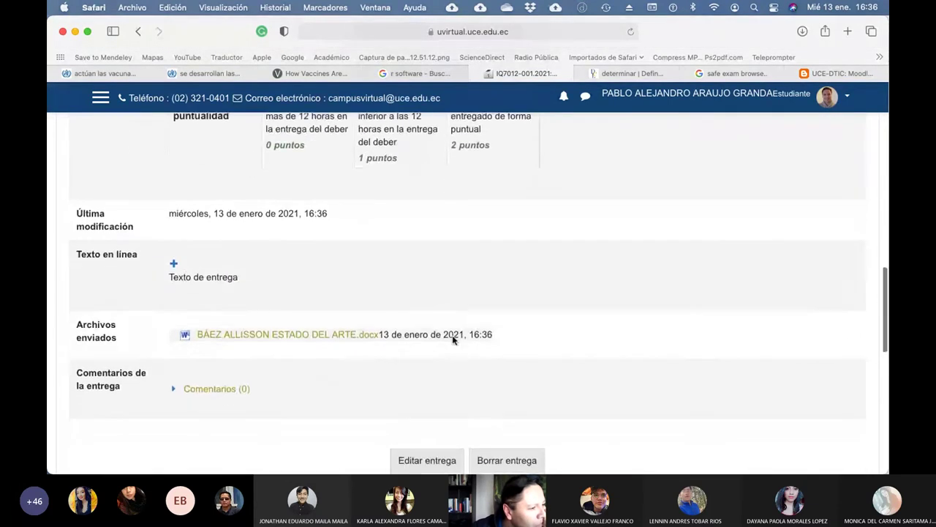
{"action": "scroll", "coordinate": [453, 340], "scroll_direction": "down", "scroll_amount": 1}
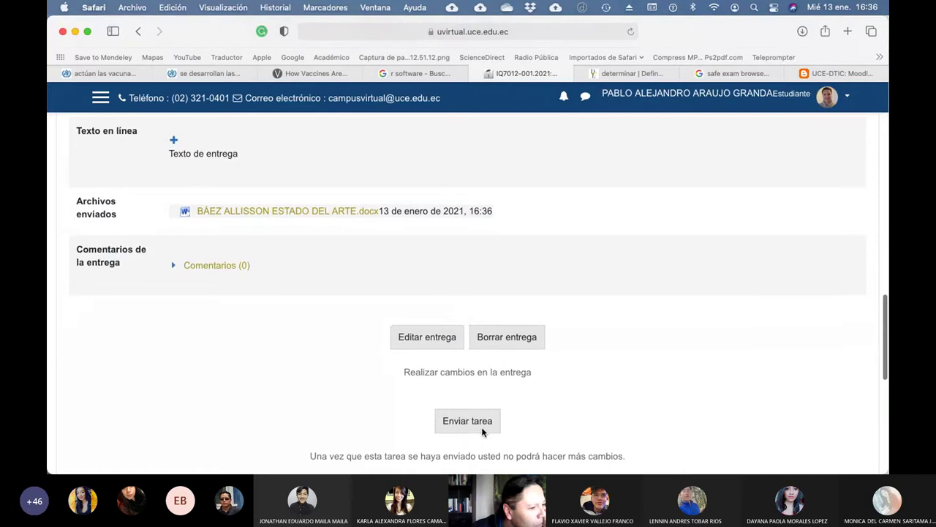
{"action": "left_click", "coordinate": [472, 428]}
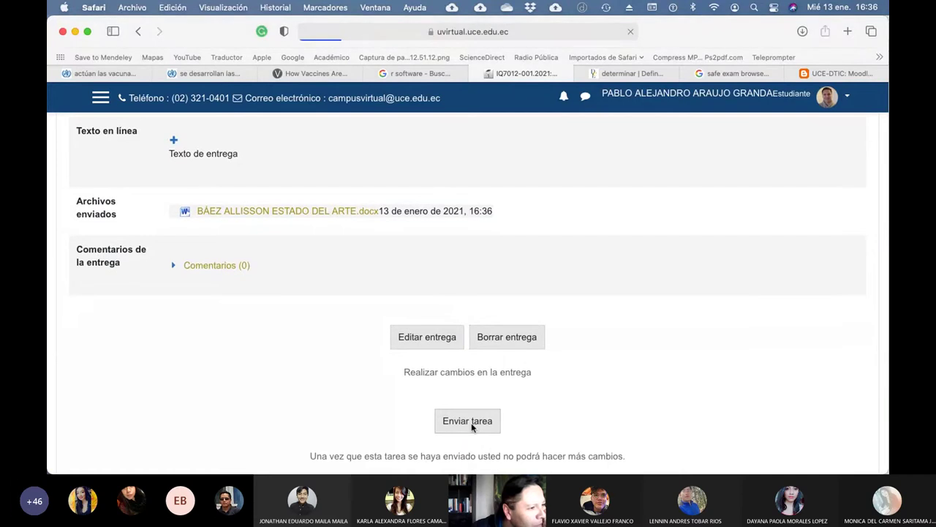
{"action": "scroll", "coordinate": [537, 407], "scroll_direction": "down", "scroll_amount": 2}
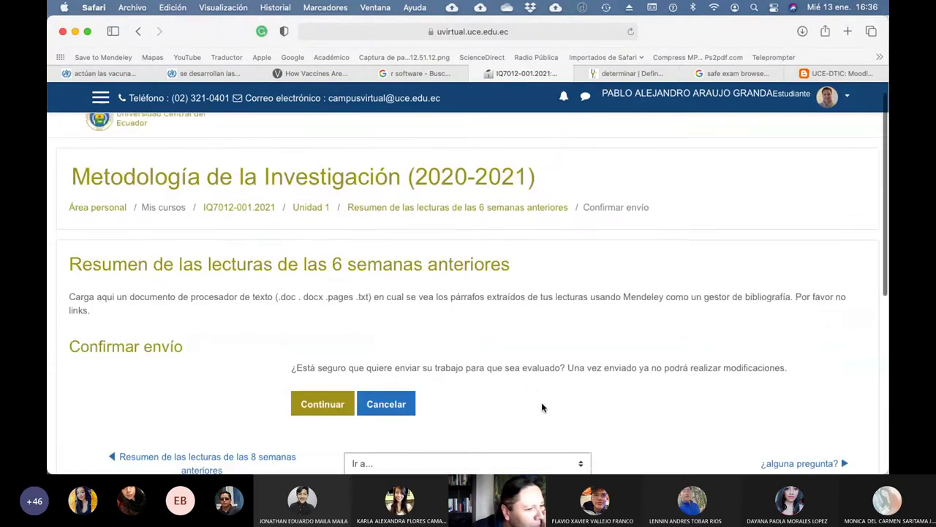
{"action": "left_click", "coordinate": [327, 358]}
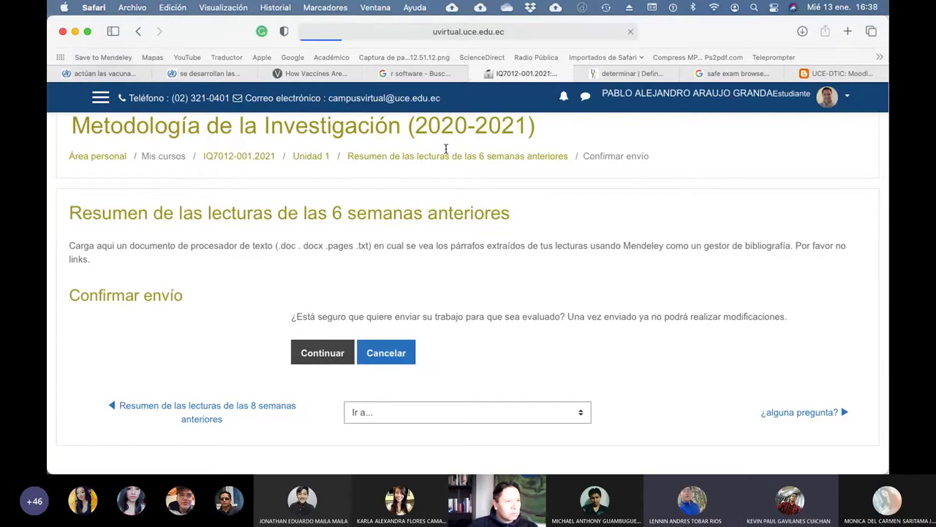
Step: Reload the submission page from its existing web address
{"action": "left_click", "coordinate": [527, 30]}
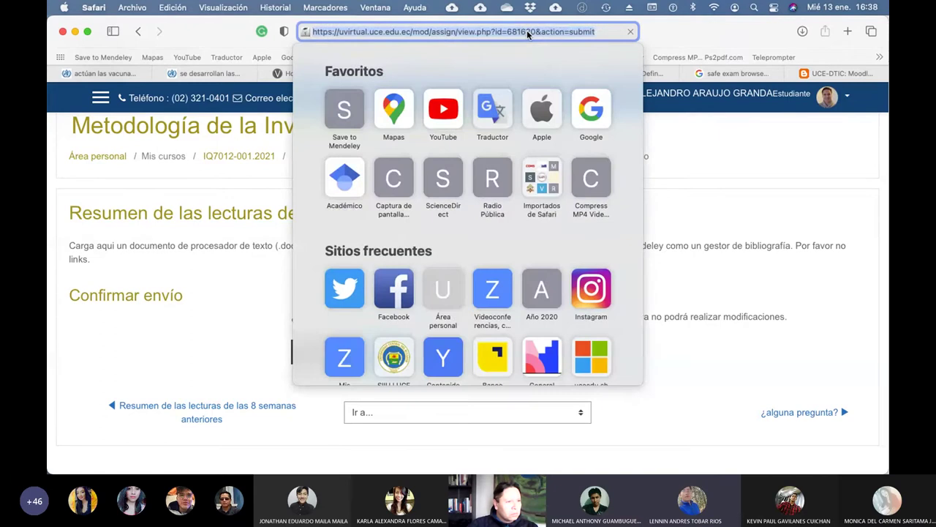
{"action": "key", "text": "Right"}
{"action": "key", "text": "Return"}
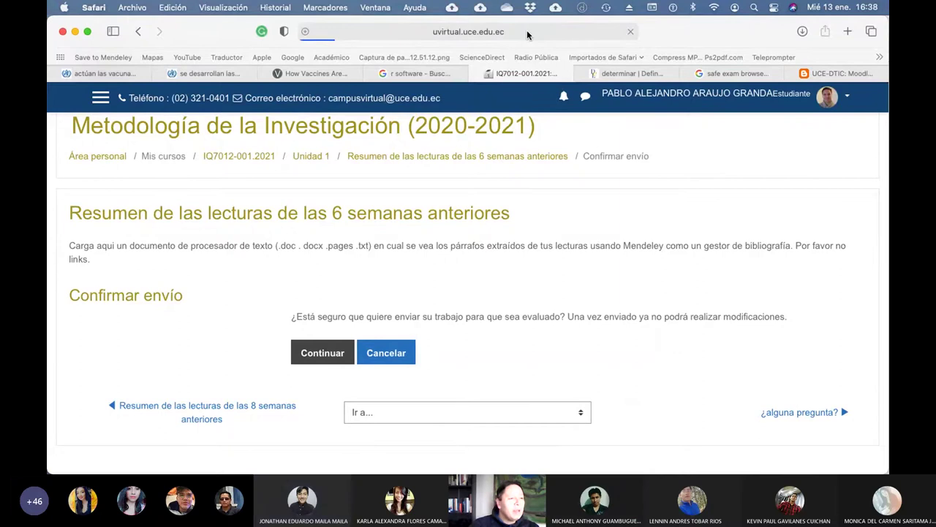
Step: Switch to Moodle Desktop and enlarge its window to fill the screen
{"action": "mouse_move", "coordinate": [355, 450]}
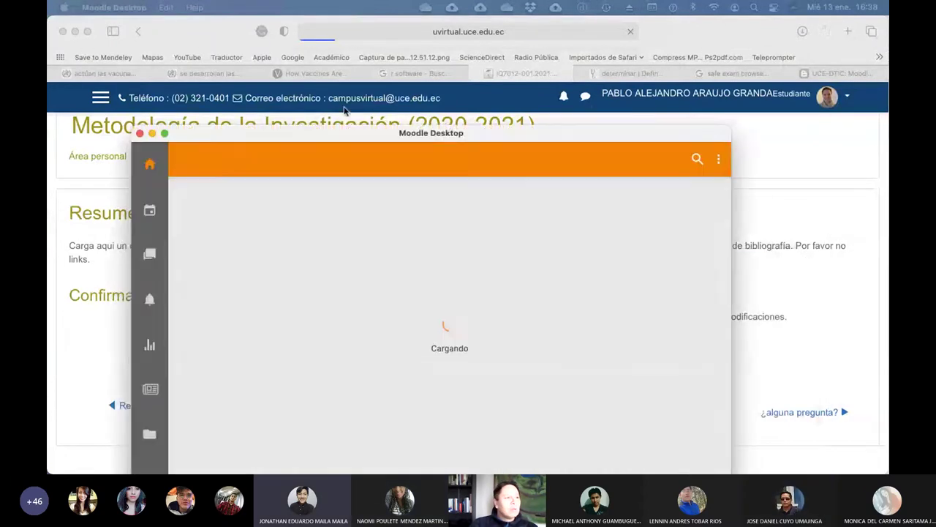
{"action": "left_click_drag", "start_coordinate": [354, 122], "coordinate": [260, 14]}
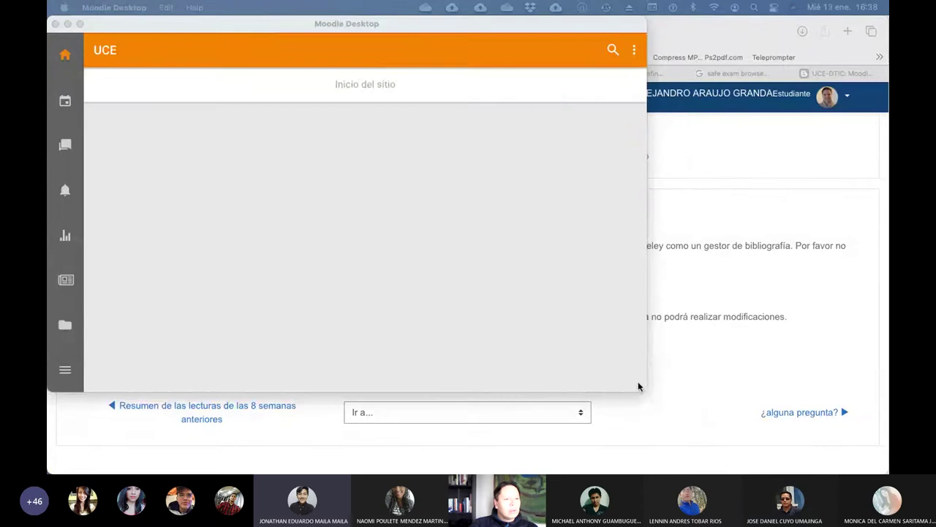
{"action": "left_click_drag", "start_coordinate": [704, 412], "coordinate": [888, 472]}
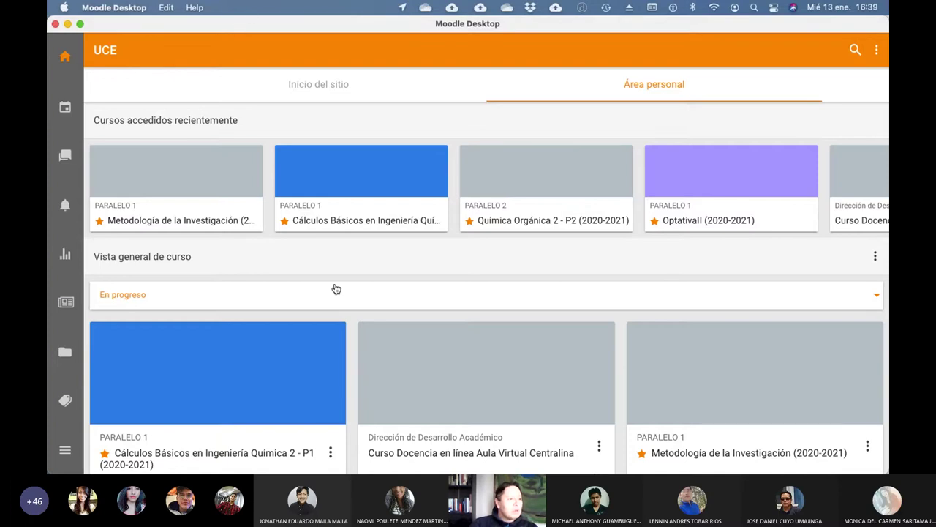
Step: Open "Resumen de las lecturas de las 6 semanas anteriores" in Unidad 1 of the Metodología de la Investigación (2020-2021) course
{"action": "left_click", "coordinate": [214, 223]}
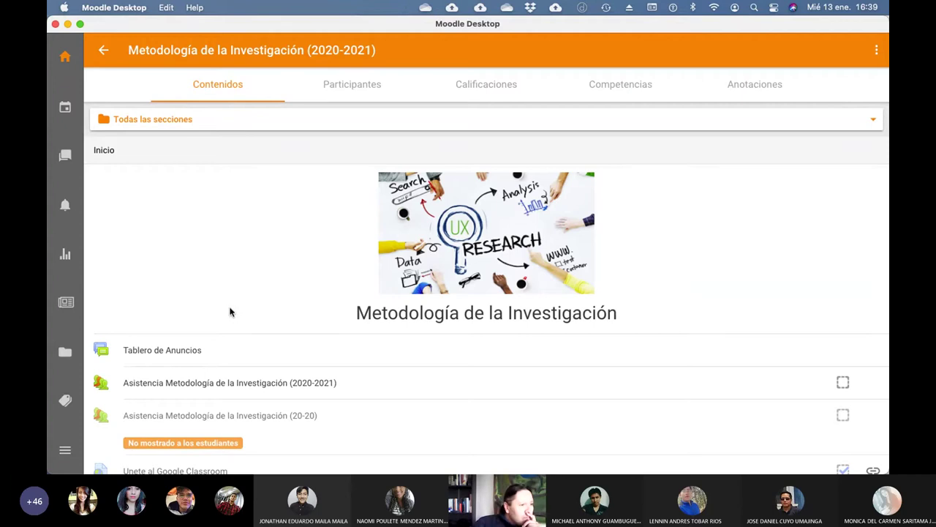
{"action": "left_click", "coordinate": [209, 120]}
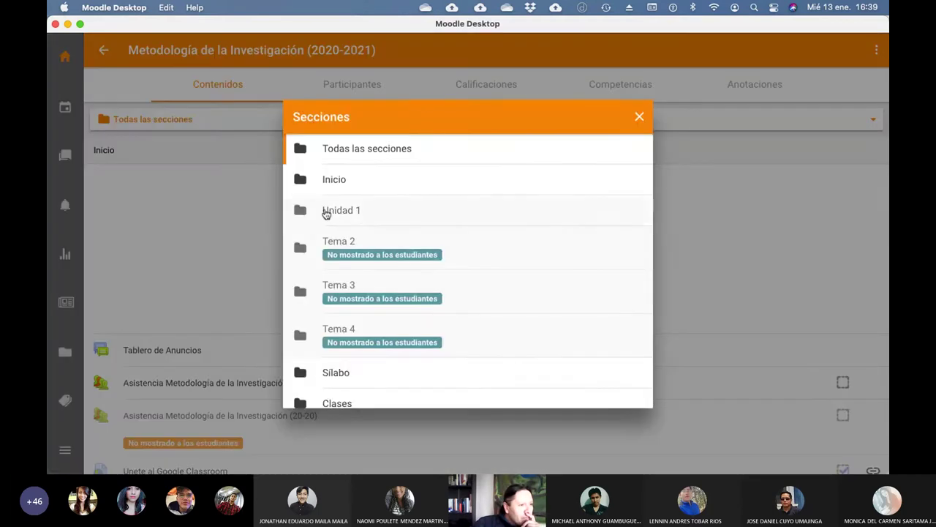
{"action": "left_click", "coordinate": [327, 211]}
{"action": "scroll", "coordinate": [293, 268], "scroll_direction": "down", "scroll_amount": 3}
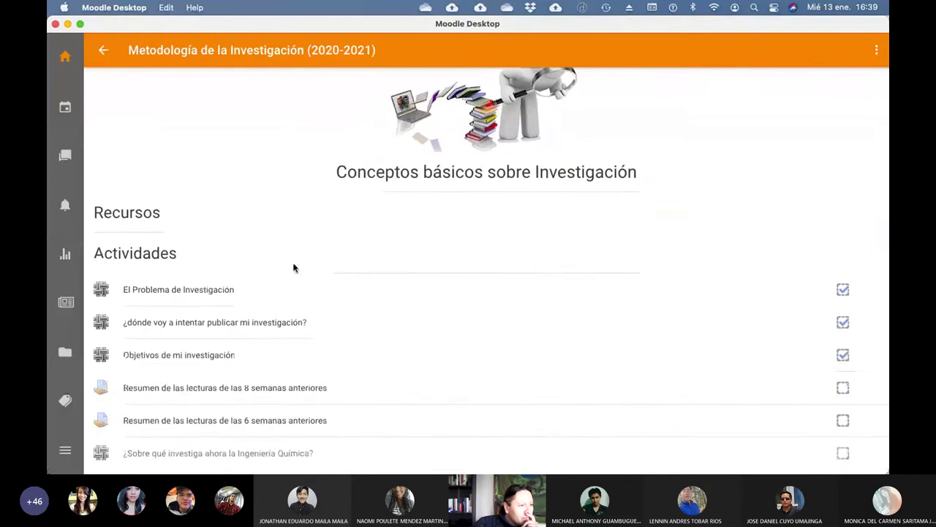
{"action": "scroll", "coordinate": [293, 268], "scroll_direction": "down", "scroll_amount": 2}
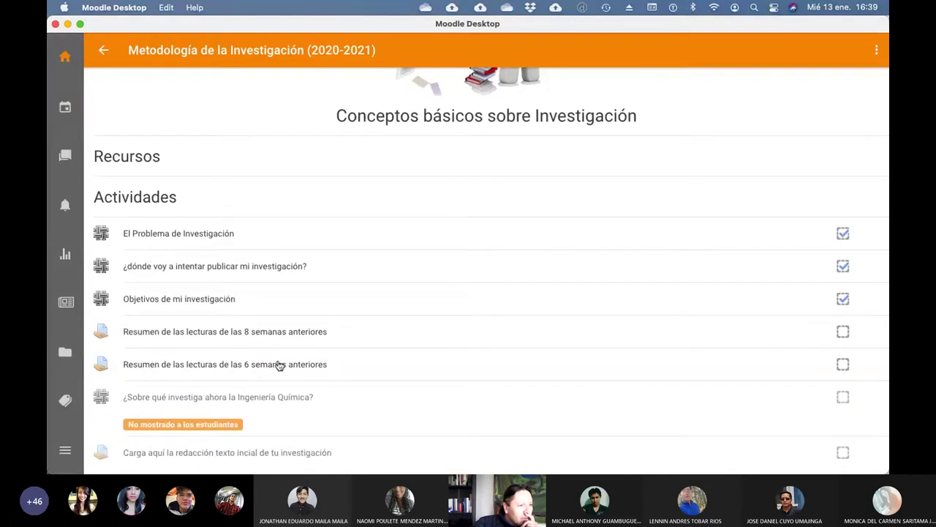
{"action": "left_click", "coordinate": [280, 364]}
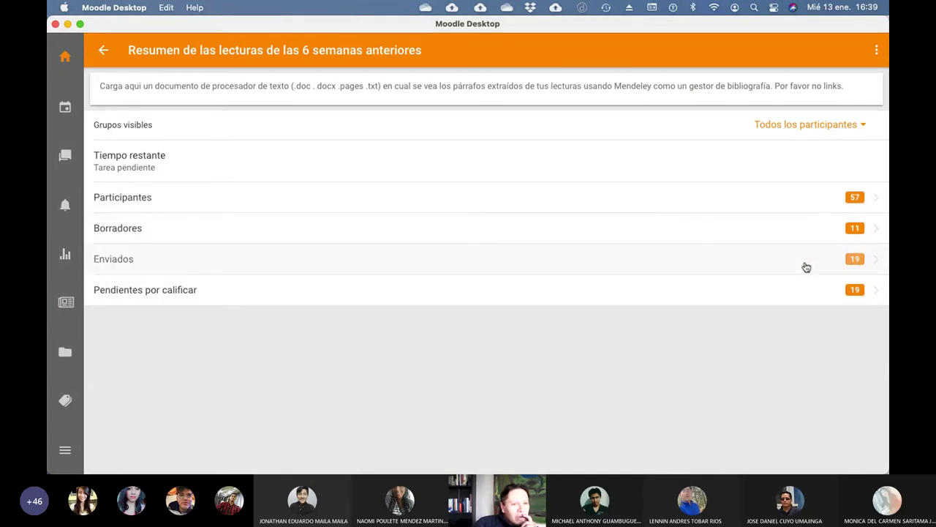
Step: Look through the list of students under Enviados and return to the assignment summary
{"action": "left_click", "coordinate": [211, 263]}
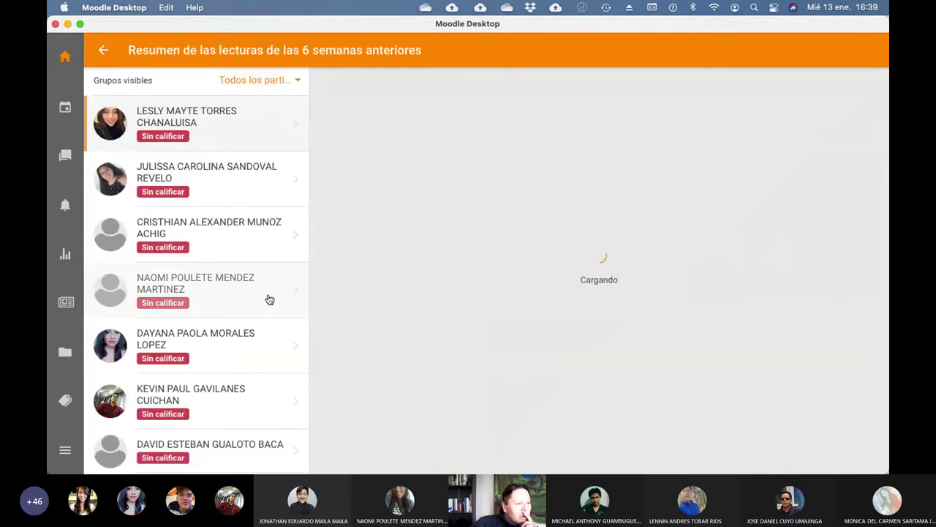
{"action": "scroll", "coordinate": [269, 299], "scroll_direction": "down", "scroll_amount": 2}
{"action": "scroll", "coordinate": [269, 298], "scroll_direction": "down", "scroll_amount": 4}
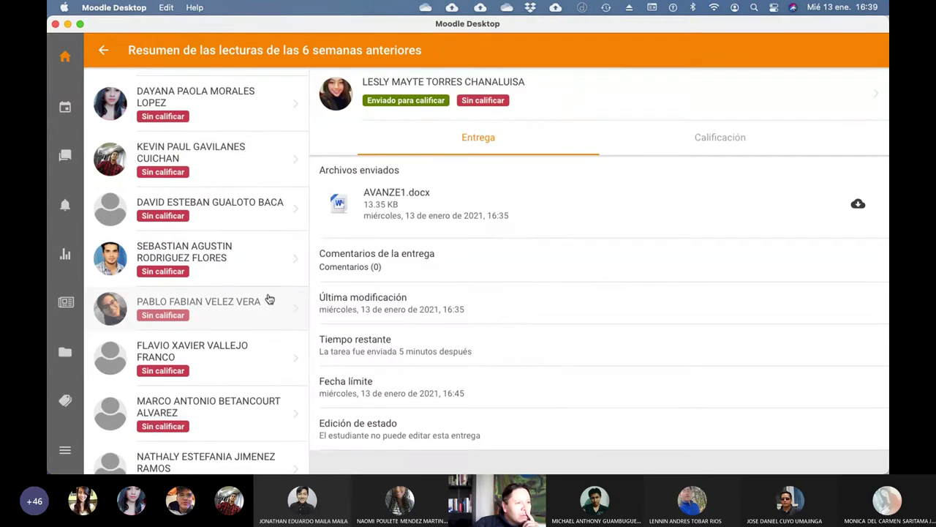
{"action": "scroll", "coordinate": [255, 296], "scroll_direction": "down", "scroll_amount": 10}
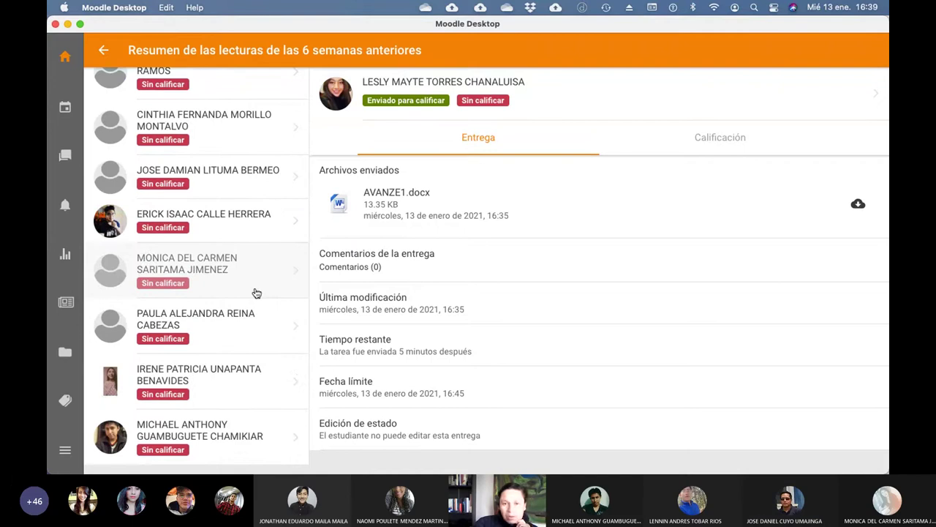
{"action": "scroll", "coordinate": [255, 293], "scroll_direction": "up", "scroll_amount": 15}
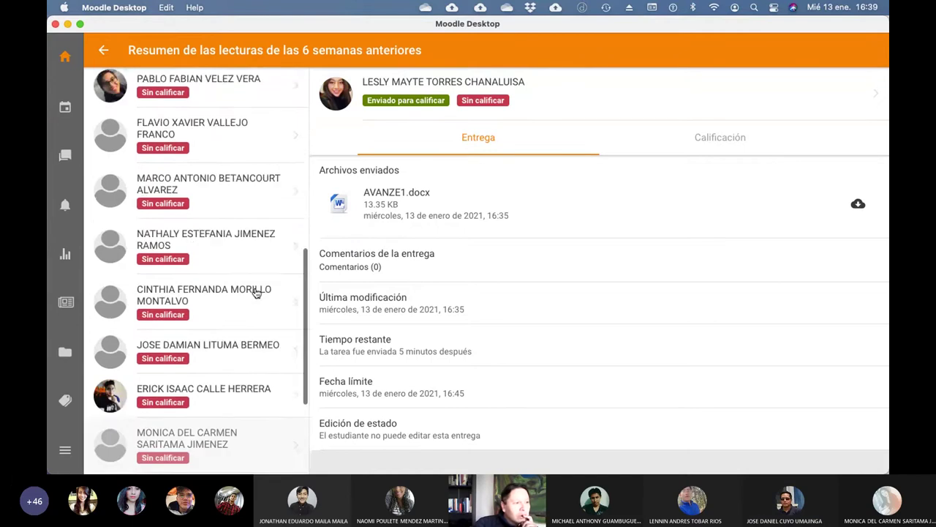
{"action": "left_click", "coordinate": [103, 50]}
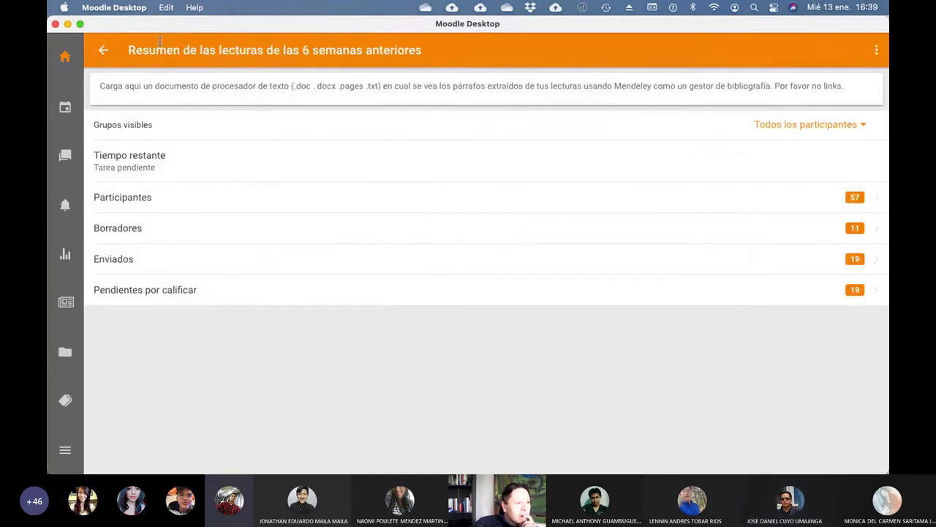
Step: Close the Moodle Desktop window and return to the submission page in Safari
{"action": "left_click", "coordinate": [104, 8]}
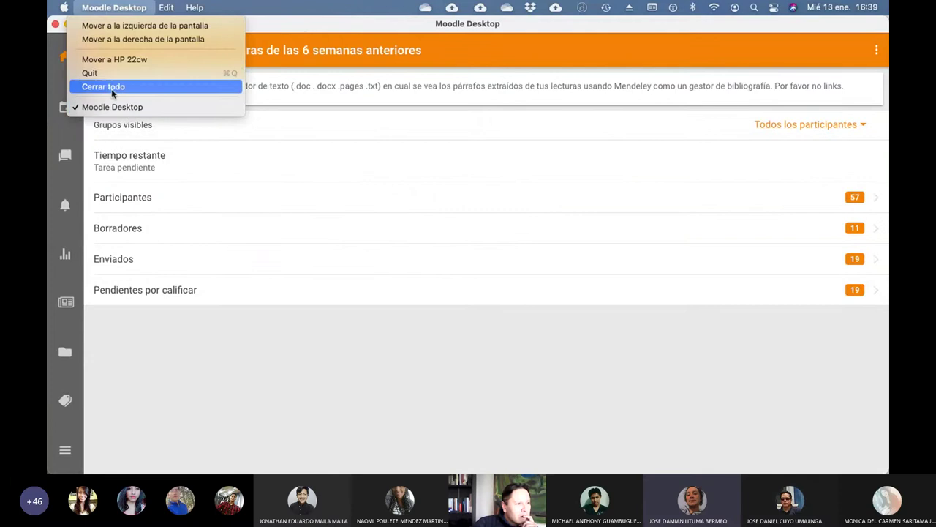
{"action": "left_click", "coordinate": [303, 26]}
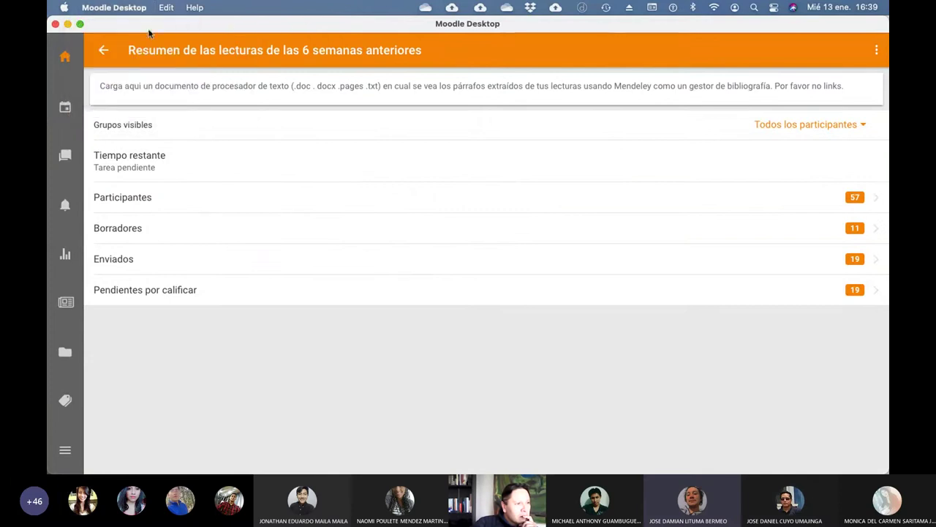
{"action": "left_click", "coordinate": [56, 25]}
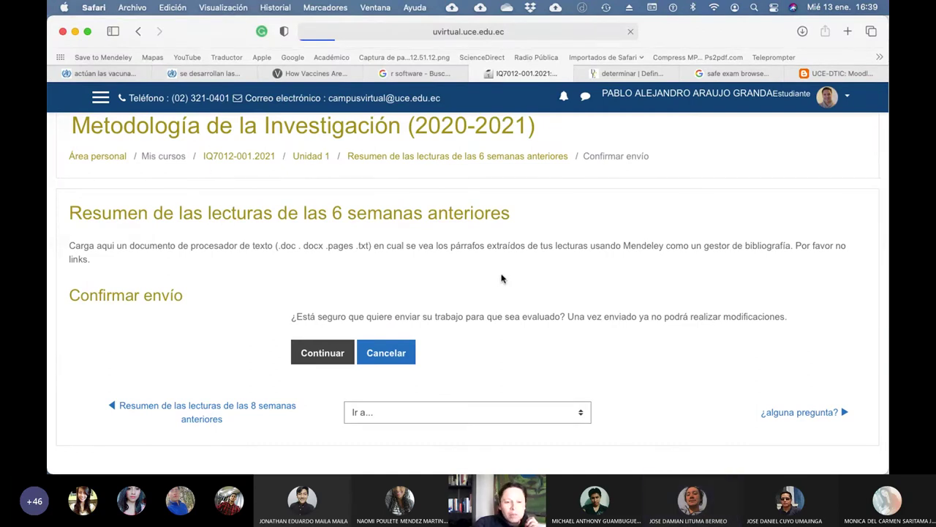
Step: Try to confirm sending the 6-week reading summary for grading and reload the resulting page
{"action": "left_click", "coordinate": [320, 354]}
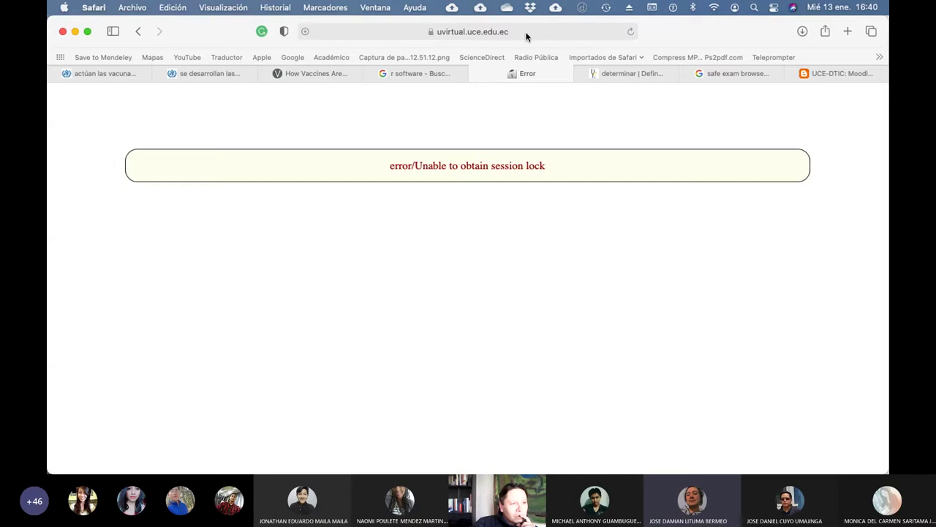
{"action": "left_click", "coordinate": [632, 33]}
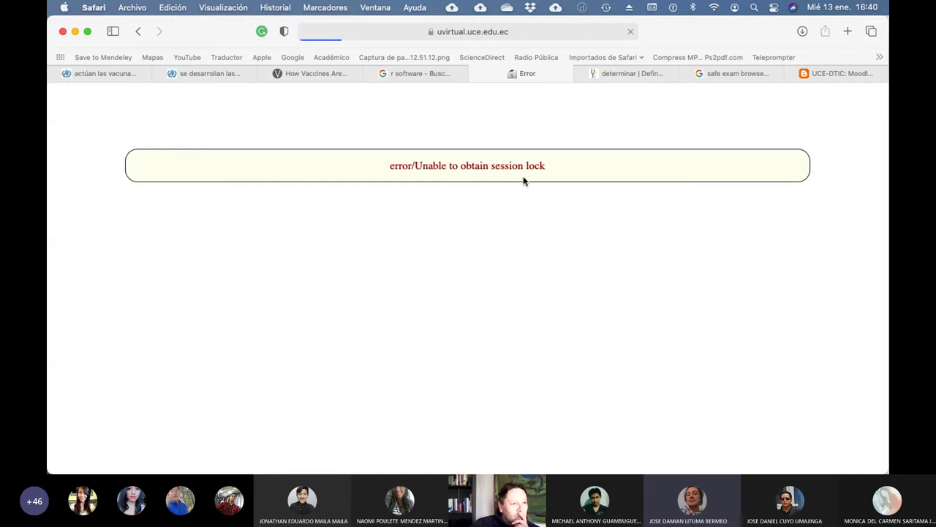
{"action": "left_click", "coordinate": [539, 33]}
{"action": "key", "text": "Right"}
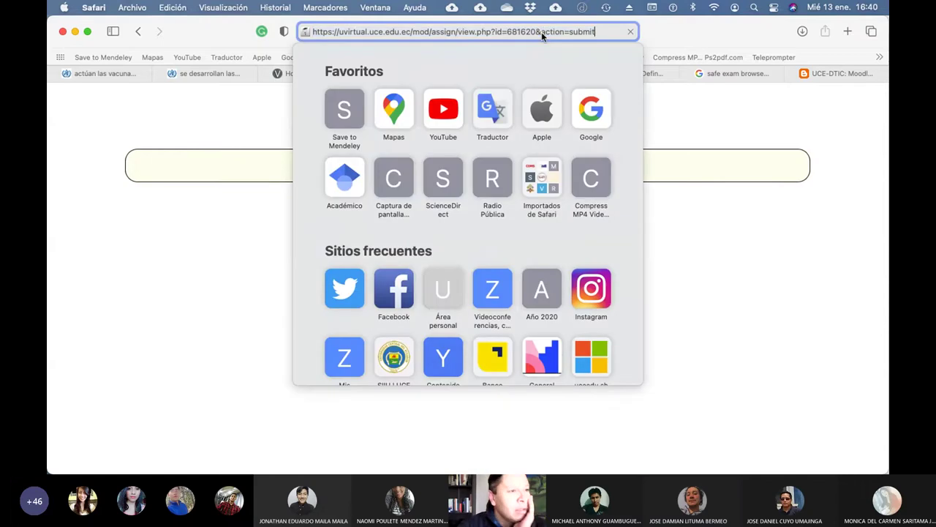
{"action": "key", "text": "BackSpace"}
{"action": "key", "text": "BackSpace"}
{"action": "key", "text": "BackSpace"}
{"action": "key", "text": "BackSpace"}
{"action": "key", "text": "BackSpace"}
{"action": "key", "text": "BackSpace"}
{"action": "key", "text": "BackSpace"}
{"action": "key", "text": "BackSpace"}
{"action": "key", "text": "BackSpace"}
{"action": "key", "text": "BackSpace"}
{"action": "key", "text": "BackSpace"}
{"action": "key", "text": "BackSpace"}
{"action": "key", "text": "BackSpace"}
{"action": "key", "text": "BackSpace"}
{"action": "key", "text": "BackSpace"}
{"action": "key", "text": "BackSpace"}
{"action": "key", "text": "BackSpace"}
{"action": "key", "text": "BackSpace"}
{"action": "key", "text": "BackSpace"}
{"action": "key", "text": "BackSpace"}
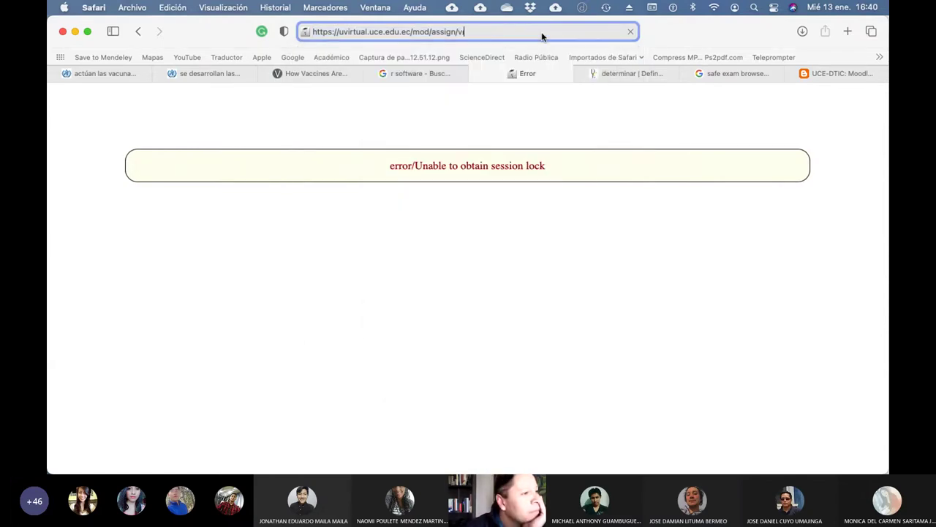
{"action": "key", "text": "BackSpace"}
{"action": "key", "text": "BackSpace"}
{"action": "key", "text": "BackSpace"}
{"action": "key", "text": "BackSpace"}
{"action": "key", "text": "BackSpace"}
{"action": "key", "text": "BackSpace"}
{"action": "key", "text": "BackSpace"}
{"action": "key", "text": "BackSpace"}
{"action": "key", "text": "BackSpace"}
{"action": "key", "text": "BackSpace"}
{"action": "key", "text": "BackSpace"}
{"action": "key", "text": "BackSpace"}
{"action": "key", "text": "BackSpace"}
{"action": "key", "text": "Return"}
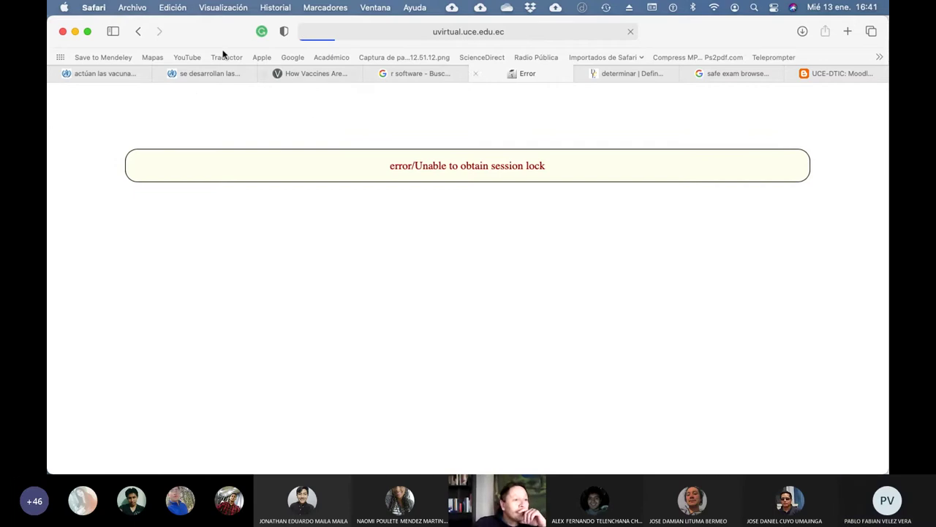
Step: Open a new private browsing window and enter the address uvirtual.uce.edu.ec
{"action": "left_click", "coordinate": [133, 8]}
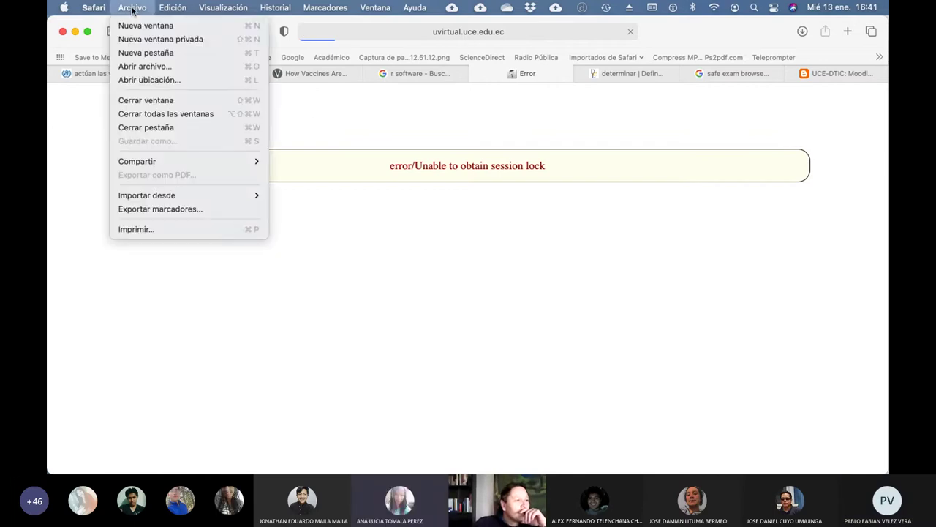
{"action": "left_click", "coordinate": [177, 40]}
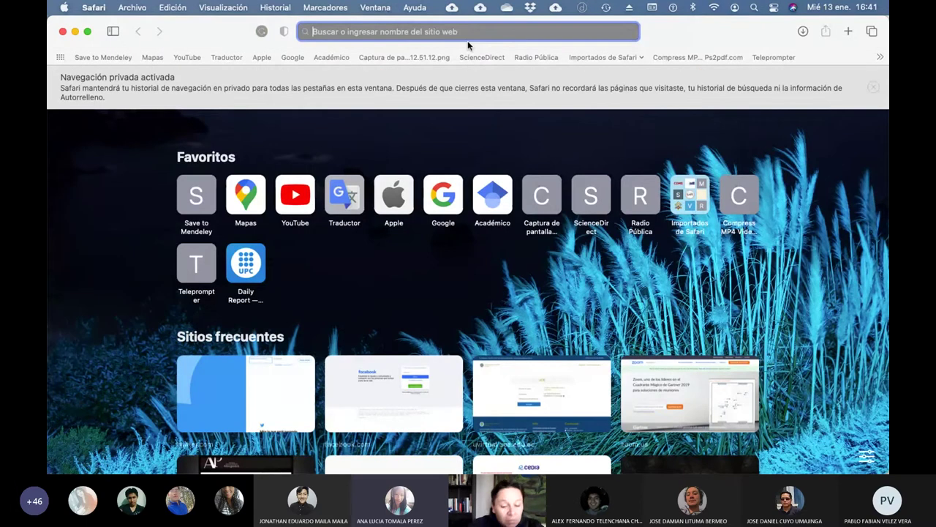
{"action": "type", "text": "uvir"}
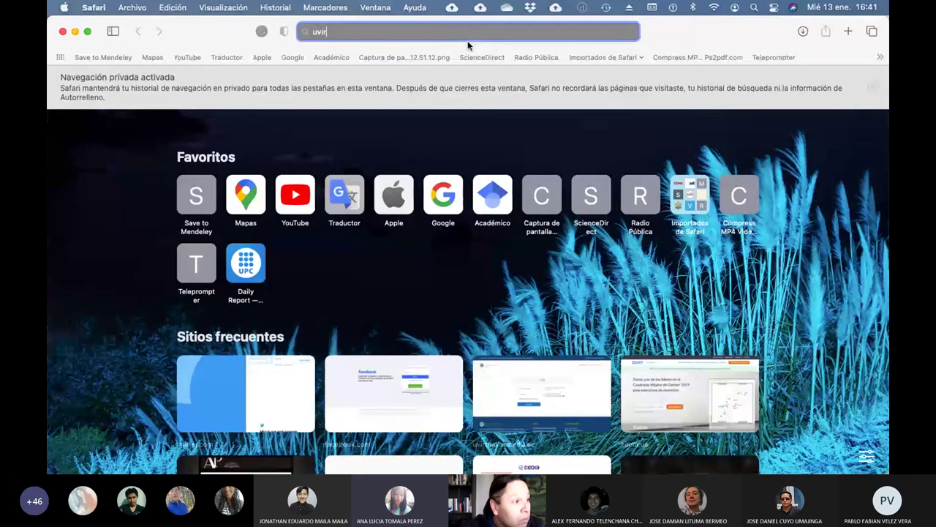
{"action": "type", "text": "tual.uce.edu."}
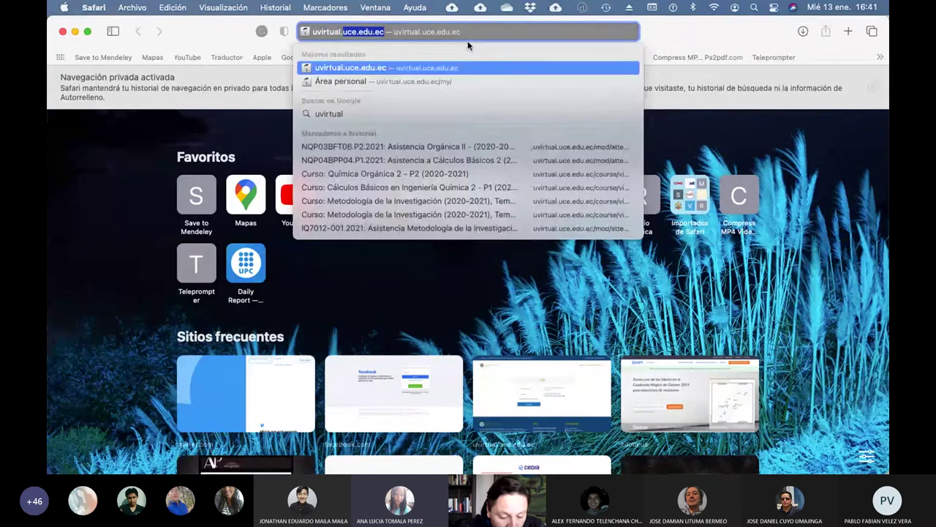
{"action": "type", "text": "ec"}
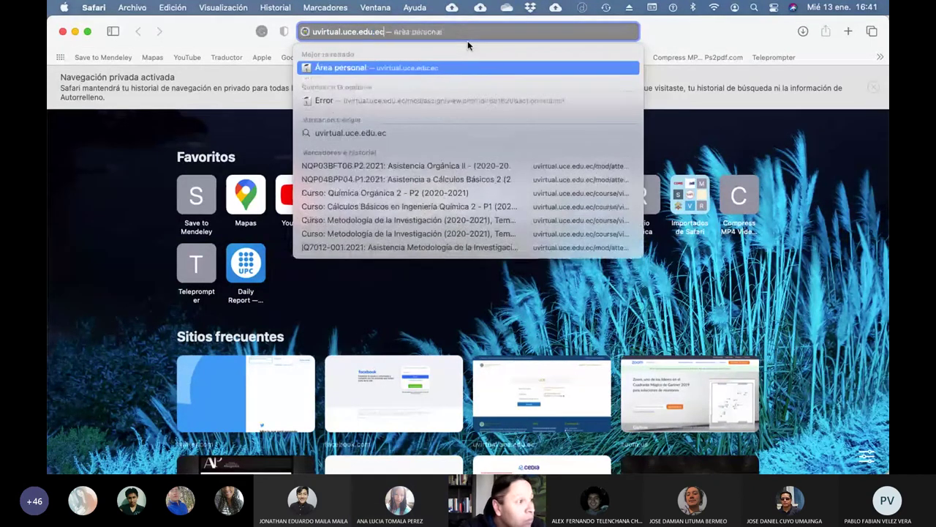
Step: Open uvirtual.uce.edu.ec and log in to the campus with the saved username and account password
{"action": "key", "text": "Return"}
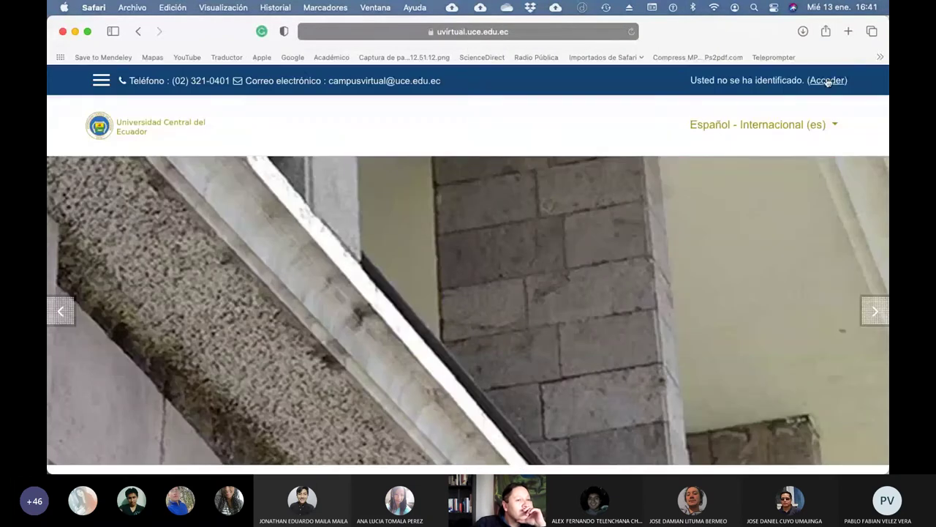
{"action": "left_click", "coordinate": [828, 81]}
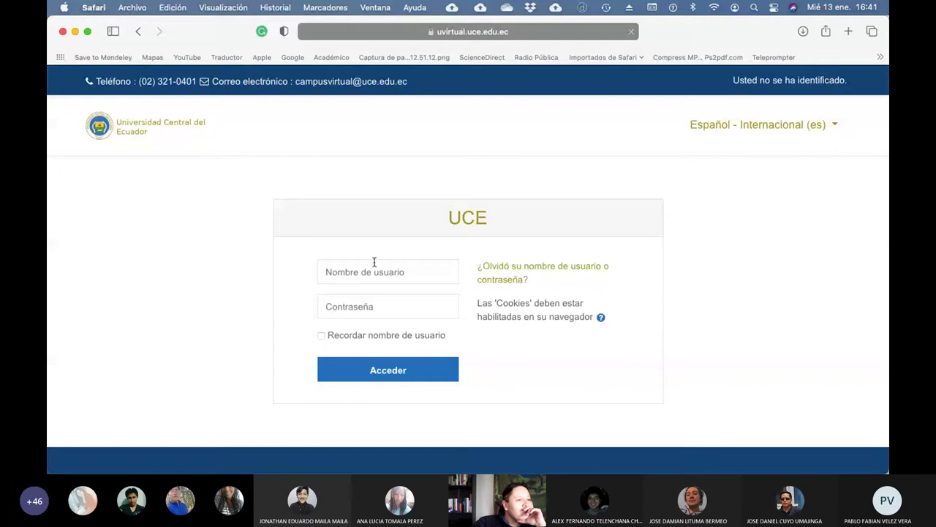
{"action": "left_click", "coordinate": [374, 270]}
{"action": "left_click", "coordinate": [368, 317]}
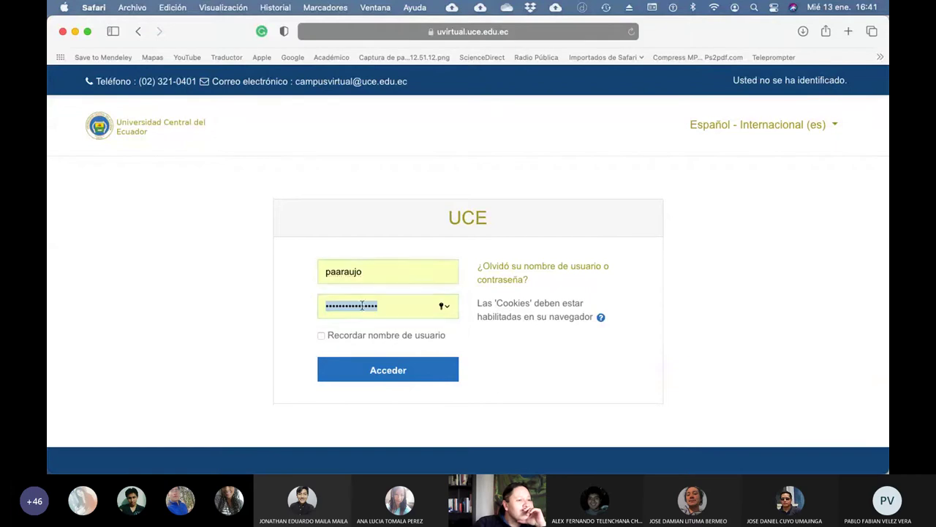
{"action": "left_click", "coordinate": [406, 372]}
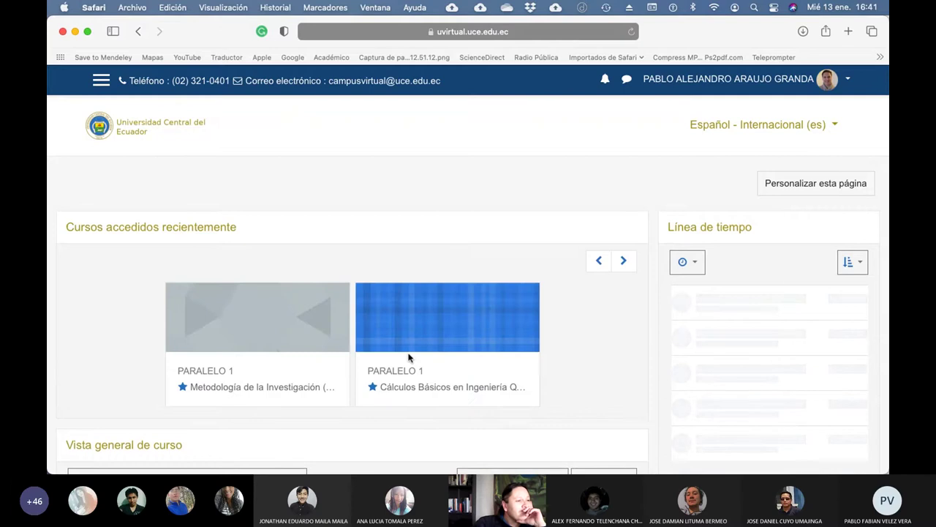
Step: Open the assignment "Resumen de las lecturas de las 6 semanas anteriores" in Unidad 1 of the Metodología de la Investigación course
{"action": "left_click", "coordinate": [295, 387]}
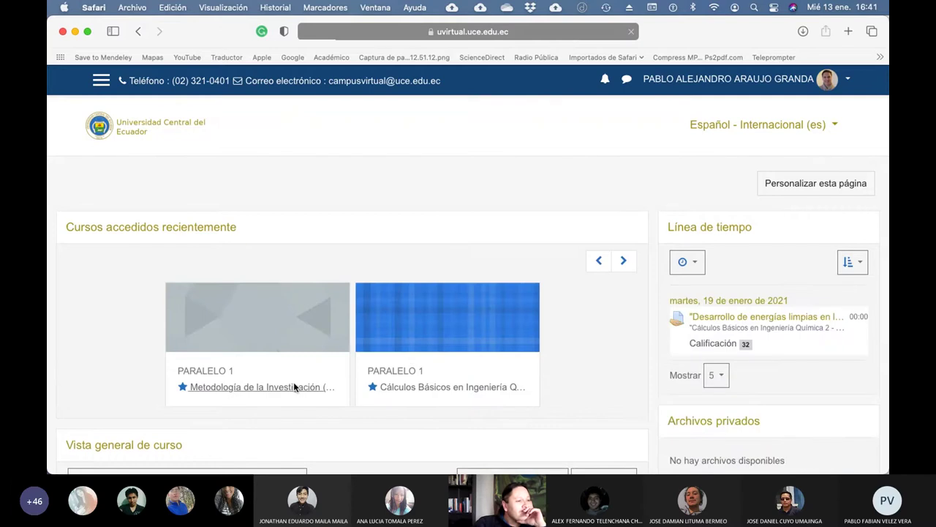
{"action": "scroll", "coordinate": [344, 354], "scroll_direction": "down", "scroll_amount": 4}
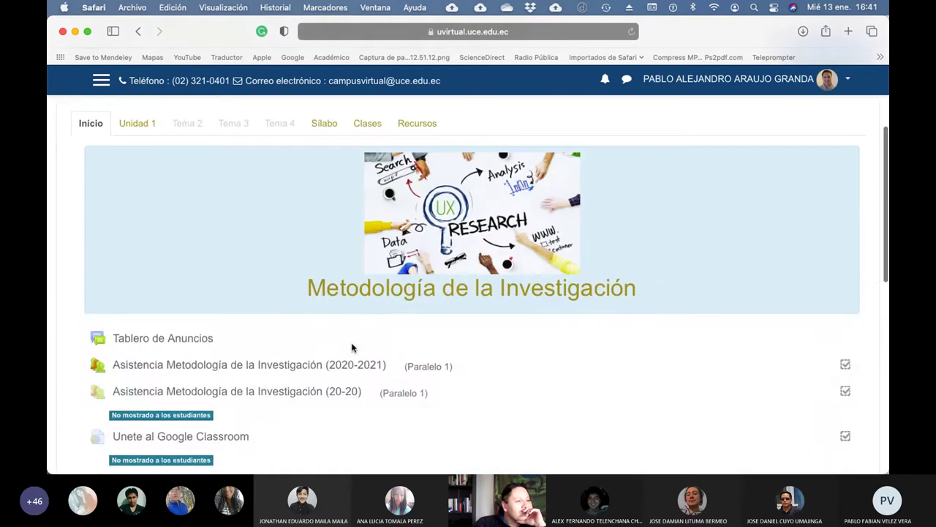
{"action": "scroll", "coordinate": [351, 347], "scroll_direction": "up", "scroll_amount": 4}
{"action": "left_click", "coordinate": [155, 281]}
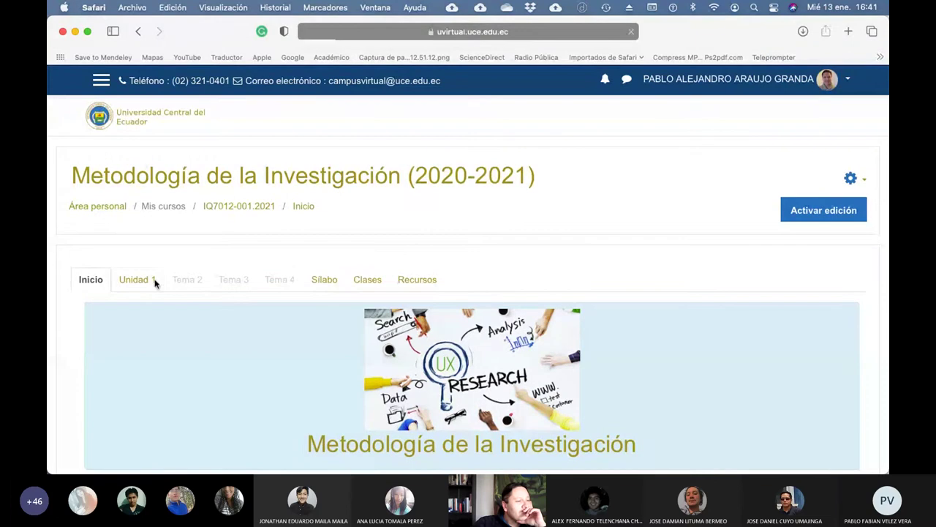
{"action": "scroll", "coordinate": [258, 298], "scroll_direction": "down", "scroll_amount": 5}
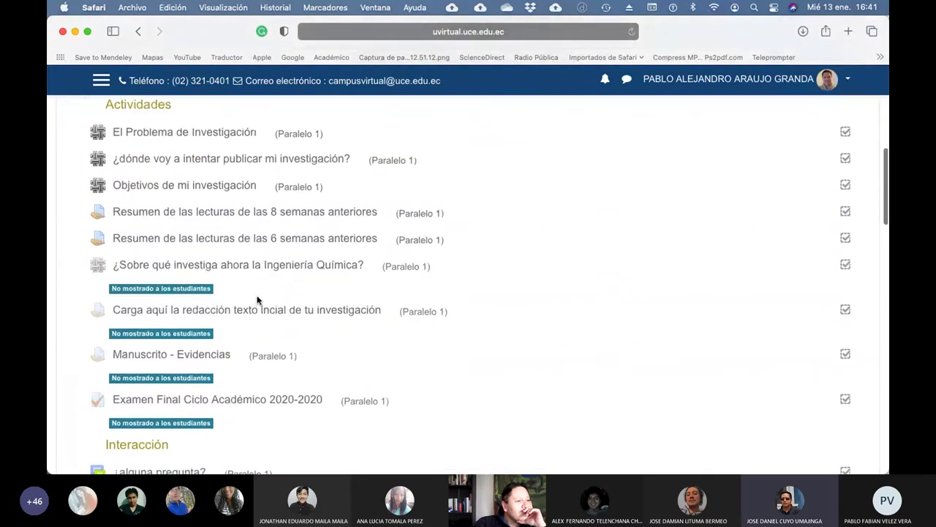
{"action": "left_click", "coordinate": [267, 246]}
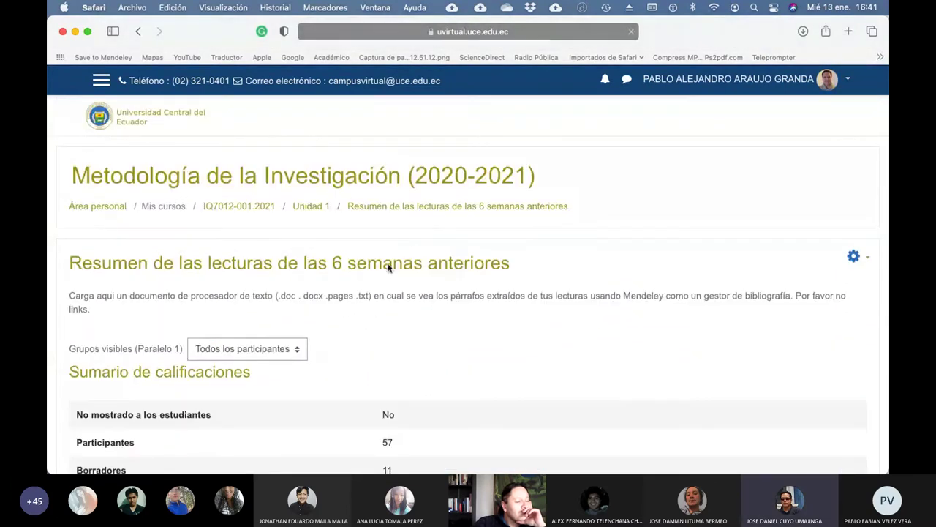
Step: Review the assignment's grading summary and open the list of all submissions
{"action": "scroll", "coordinate": [512, 289], "scroll_direction": "down", "scroll_amount": 5}
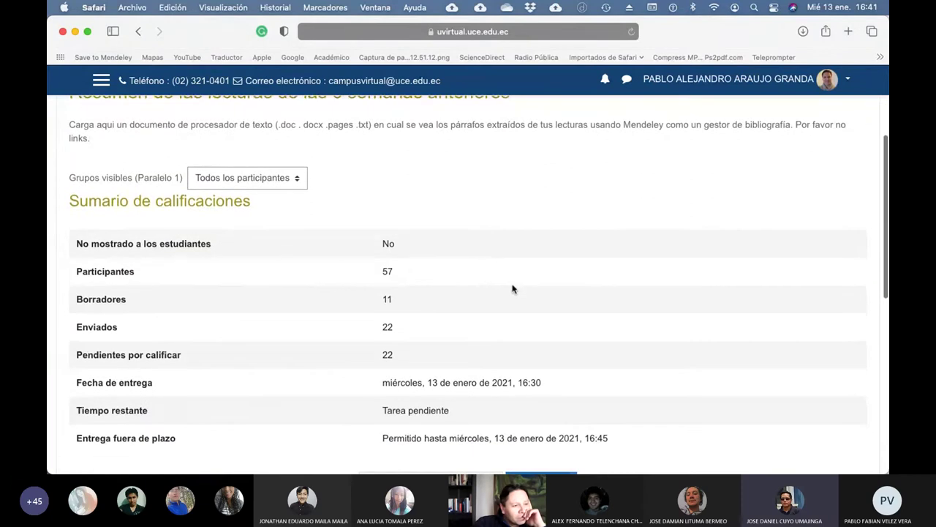
{"action": "scroll", "coordinate": [512, 289], "scroll_direction": "down", "scroll_amount": 2}
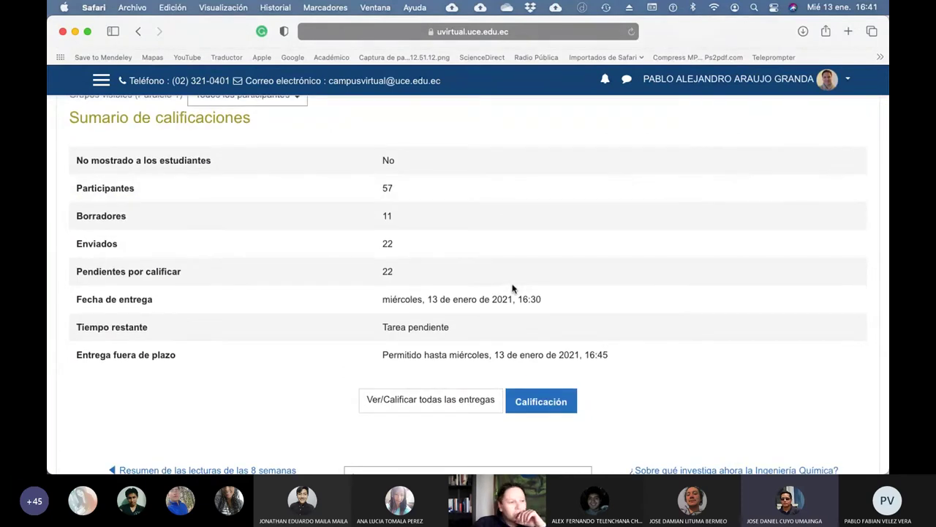
{"action": "left_click", "coordinate": [424, 398]}
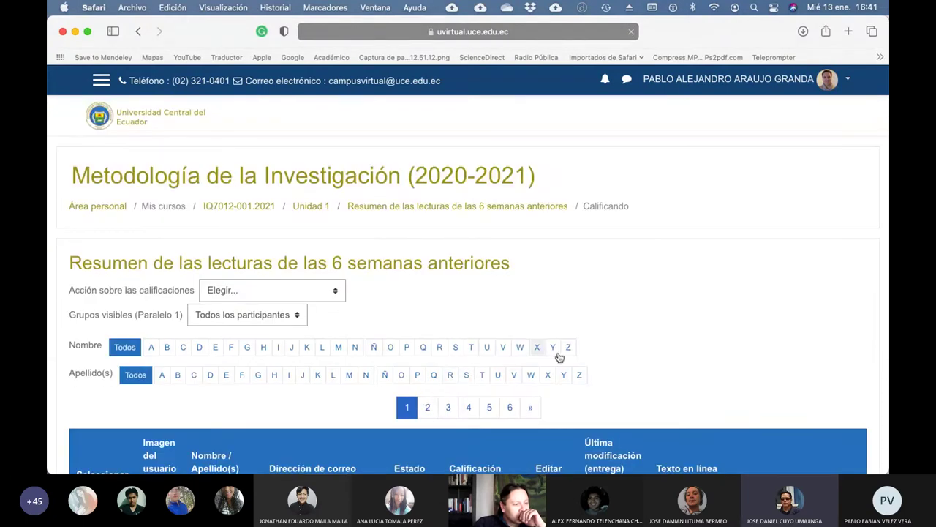
{"action": "scroll", "coordinate": [614, 348], "scroll_direction": "down", "scroll_amount": 5}
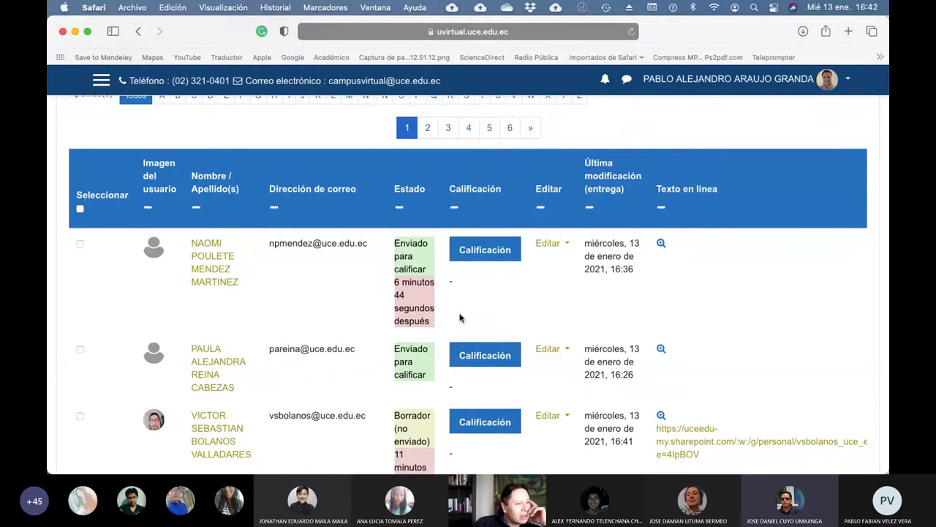
{"action": "scroll", "coordinate": [518, 317], "scroll_direction": "down", "scroll_amount": 1}
{"action": "scroll", "coordinate": [518, 318], "scroll_direction": "down", "scroll_amount": 3}
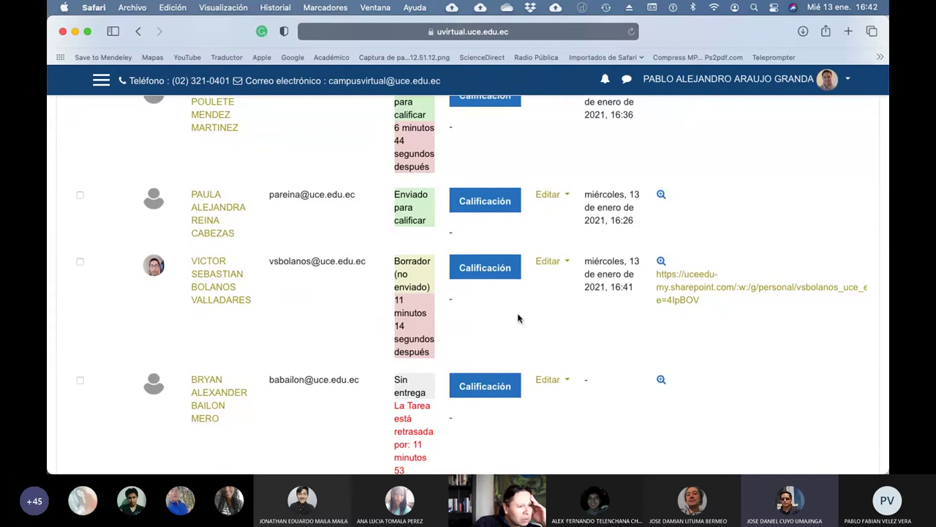
Step: Filter the submissions by surname initial C and check the first student's status, submitted file and grading columns
{"action": "scroll", "coordinate": [518, 318], "scroll_direction": "up", "scroll_amount": 10}
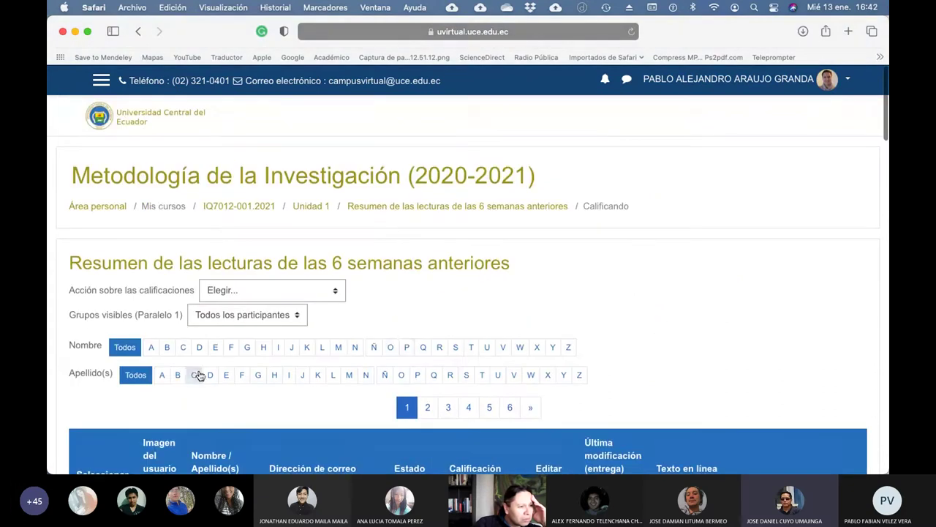
{"action": "left_click", "coordinate": [196, 375]}
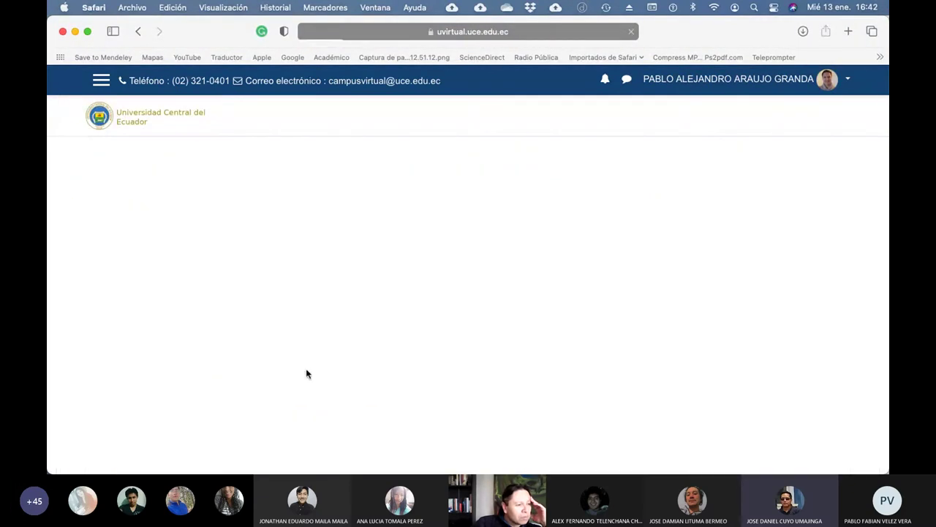
{"action": "scroll", "coordinate": [403, 374], "scroll_direction": "down", "scroll_amount": 5}
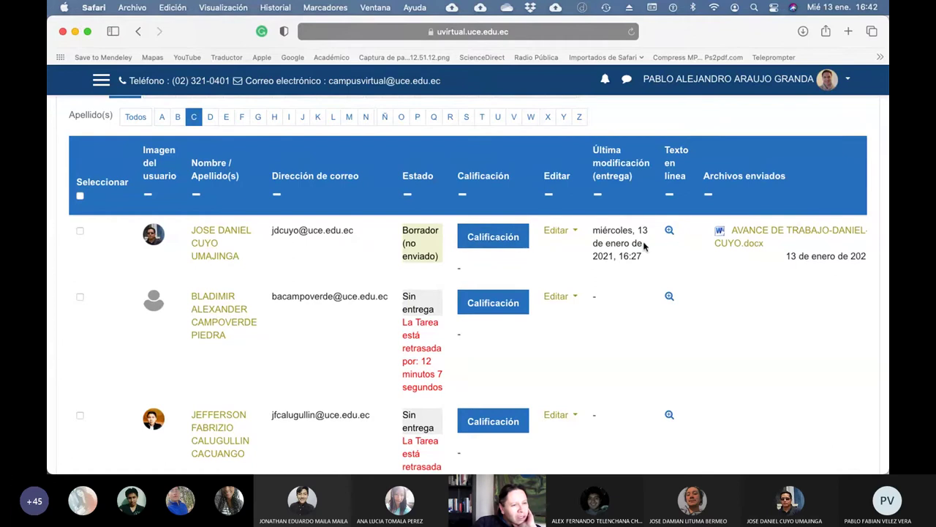
{"action": "scroll", "coordinate": [786, 241], "scroll_direction": "right", "scroll_amount": 5}
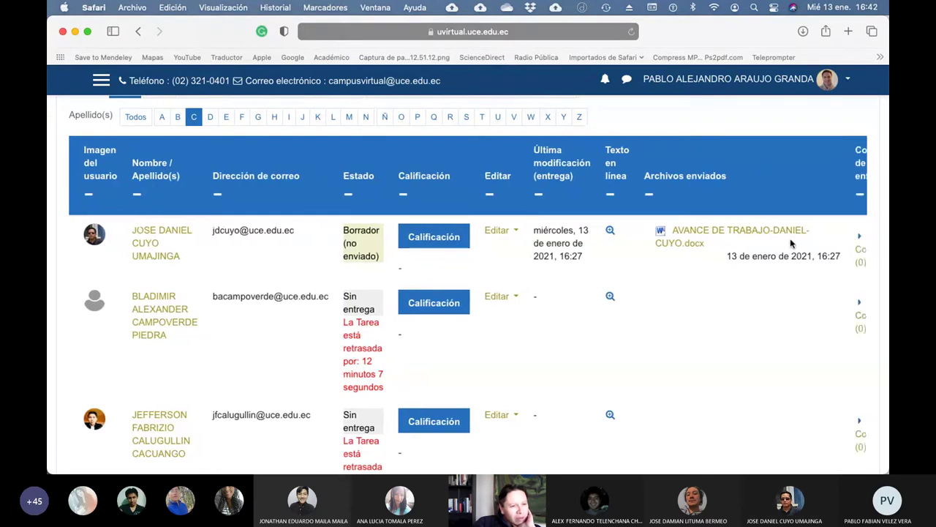
{"action": "scroll", "coordinate": [791, 243], "scroll_direction": "right", "scroll_amount": 5}
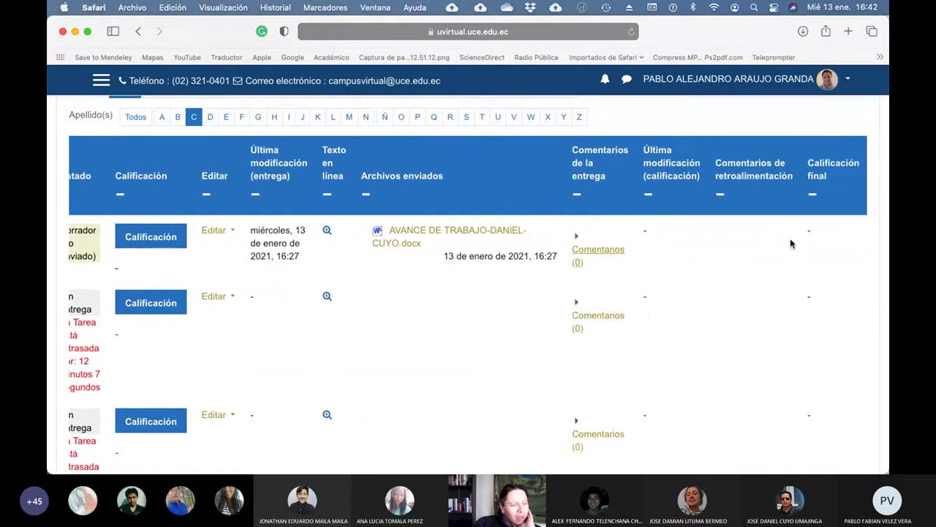
{"action": "scroll", "coordinate": [790, 244], "scroll_direction": "left", "scroll_amount": 10}
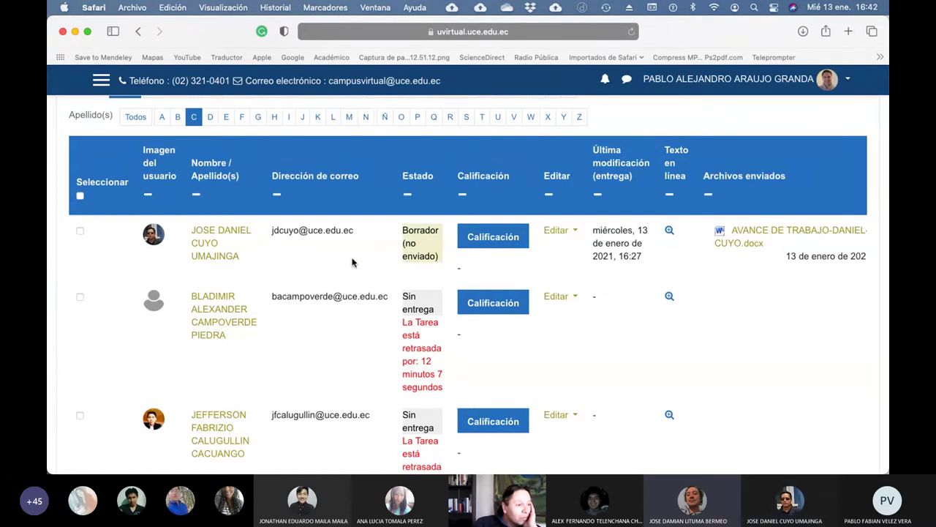
Step: Examine the submission status, modification date and attached file of each student whose surname starts with C
{"action": "scroll", "coordinate": [326, 261], "scroll_direction": "up", "scroll_amount": 2}
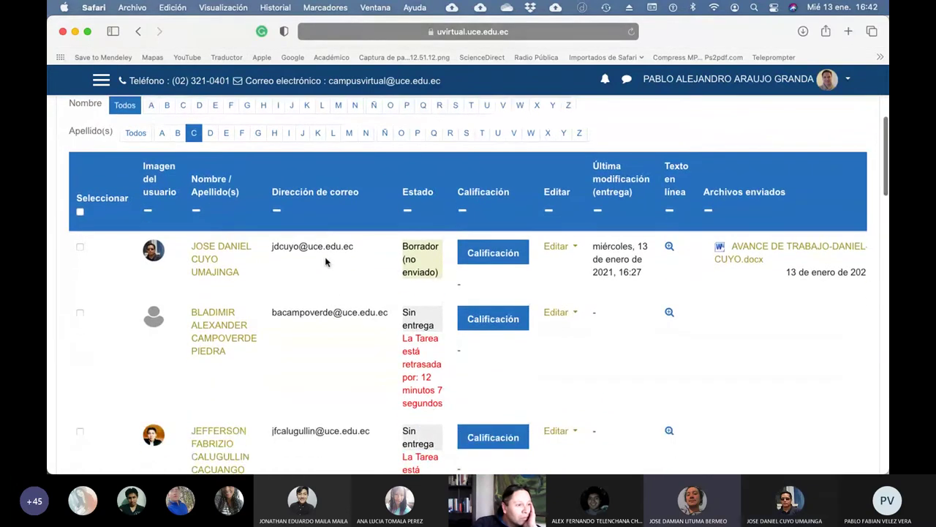
{"action": "scroll", "coordinate": [326, 261], "scroll_direction": "down", "scroll_amount": 2}
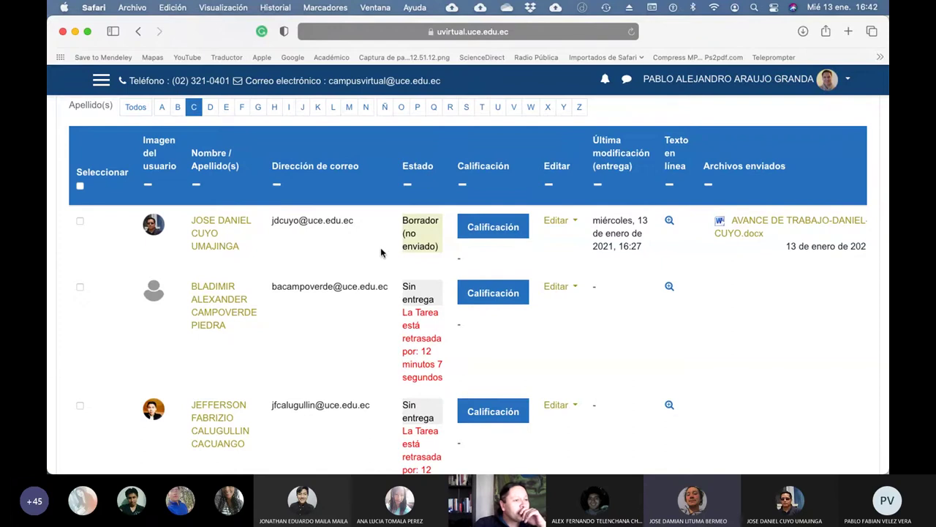
{"action": "scroll", "coordinate": [349, 271], "scroll_direction": "down", "scroll_amount": 5}
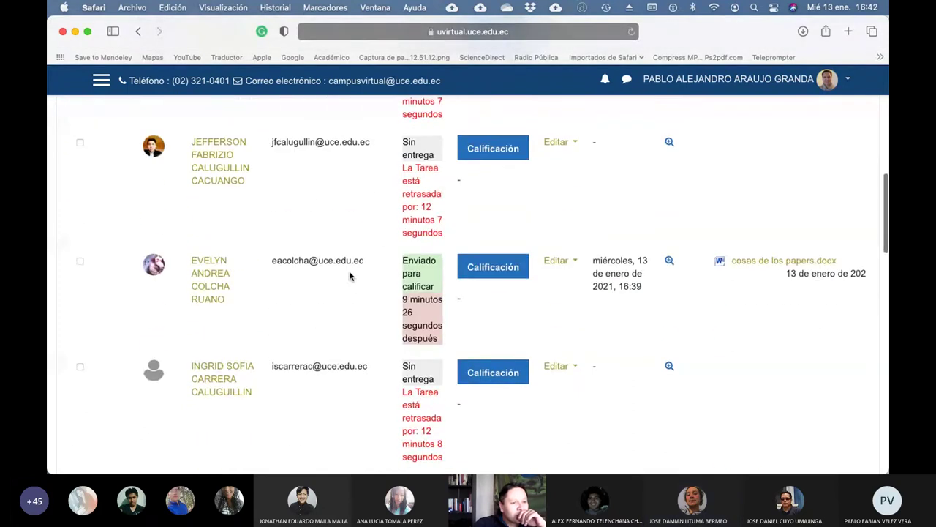
{"action": "scroll", "coordinate": [349, 276], "scroll_direction": "down", "scroll_amount": 1}
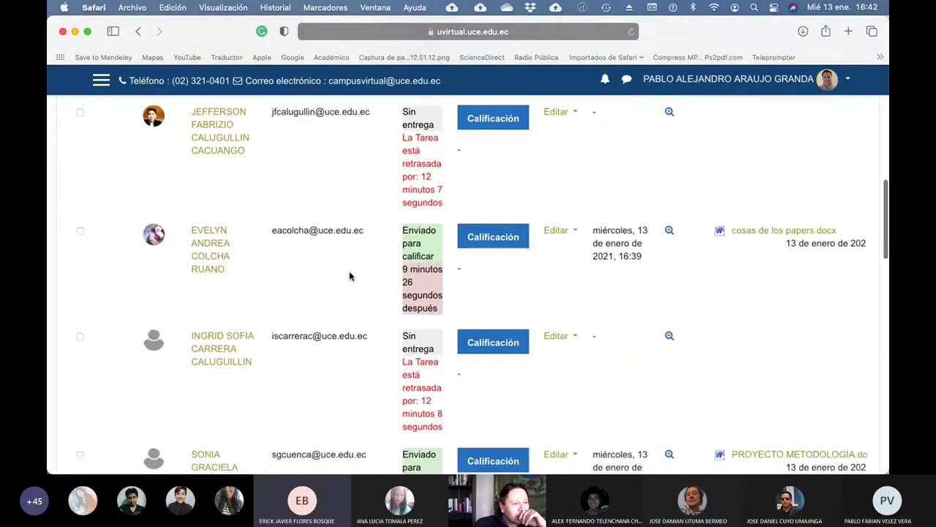
{"action": "scroll", "coordinate": [349, 276], "scroll_direction": "down", "scroll_amount": 4}
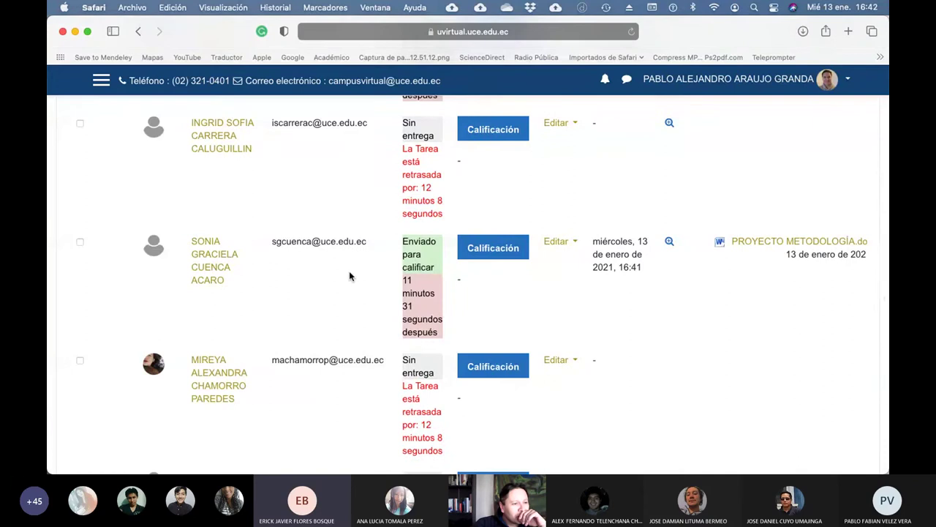
{"action": "scroll", "coordinate": [349, 276], "scroll_direction": "down", "scroll_amount": 4}
{"action": "scroll", "coordinate": [349, 275], "scroll_direction": "down", "scroll_amount": 2}
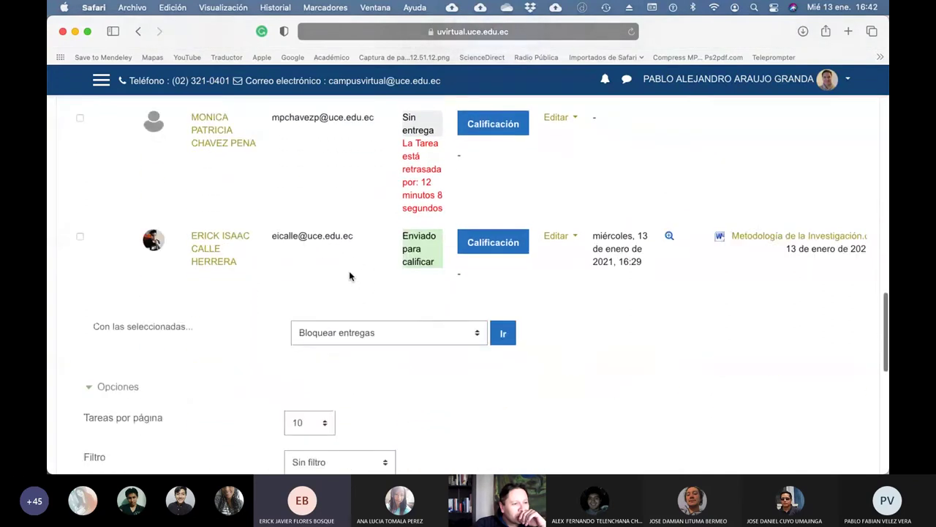
{"action": "scroll", "coordinate": [349, 276], "scroll_direction": "up", "scroll_amount": 15}
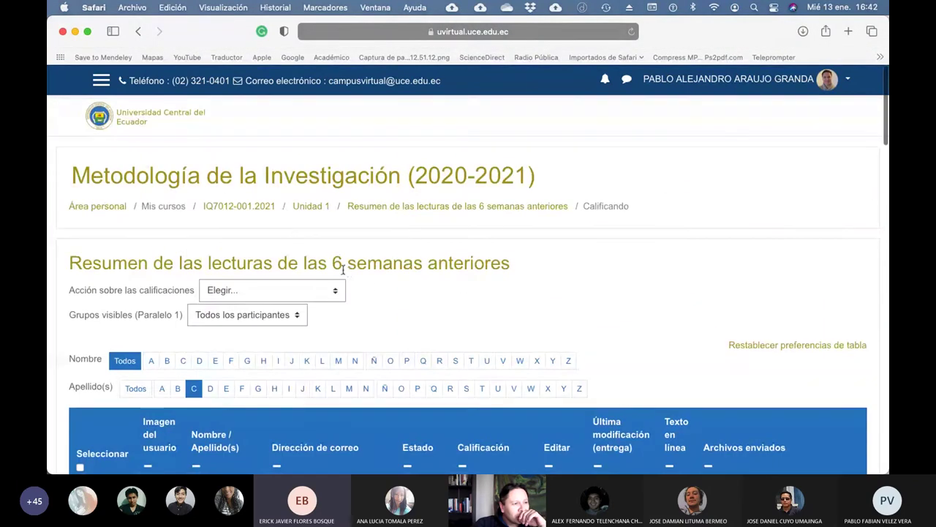
Step: Return to the Metodología de la Investigación course page and switch the viewing role to Estudiante
{"action": "left_click", "coordinate": [259, 208]}
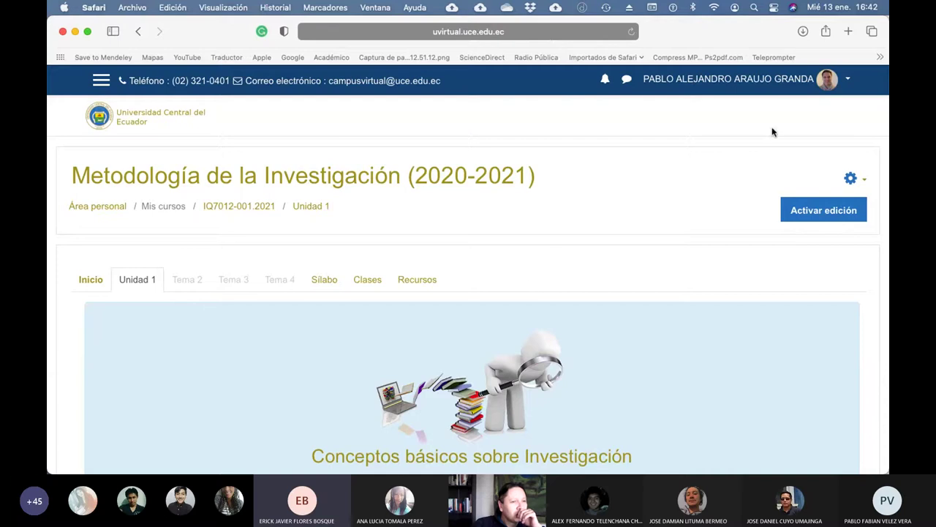
{"action": "left_click", "coordinate": [847, 80]}
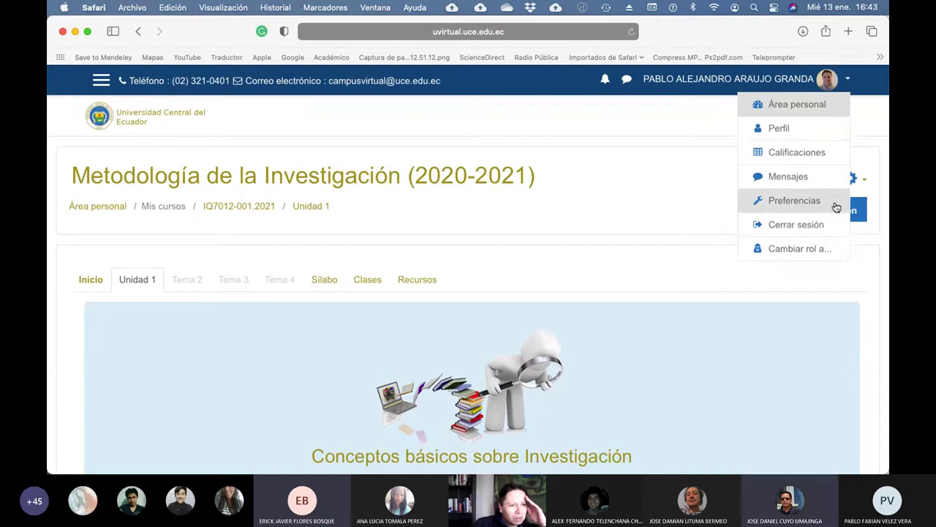
{"action": "left_click", "coordinate": [799, 252]}
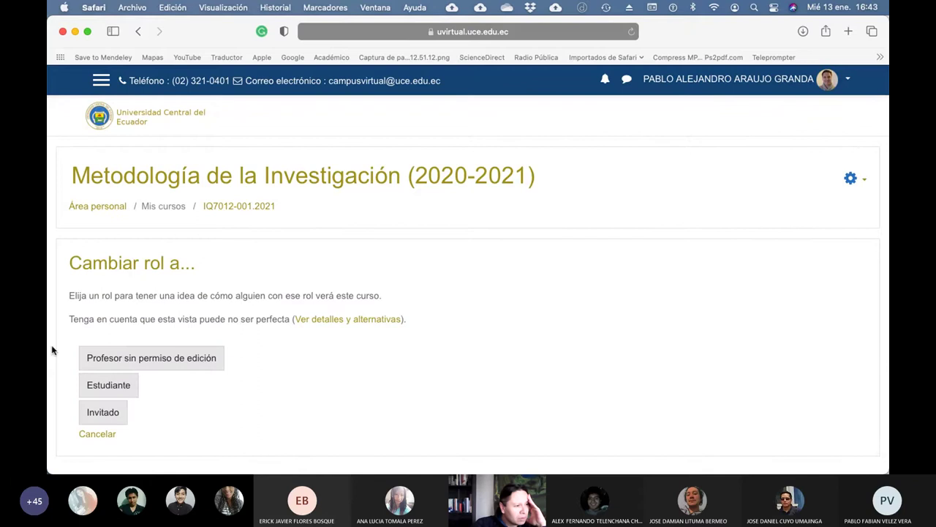
{"action": "left_click", "coordinate": [118, 387]}
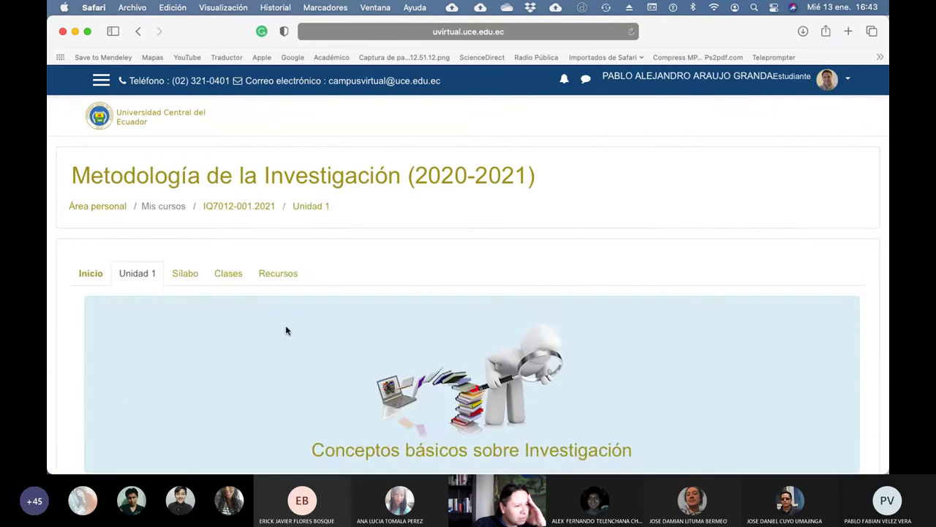
Step: Open the 6-week reading summary assignment in the student view and examine its submission status, grading criteria and submitted files
{"action": "scroll", "coordinate": [286, 327], "scroll_direction": "down", "scroll_amount": 5}
{"action": "left_click", "coordinate": [292, 340]}
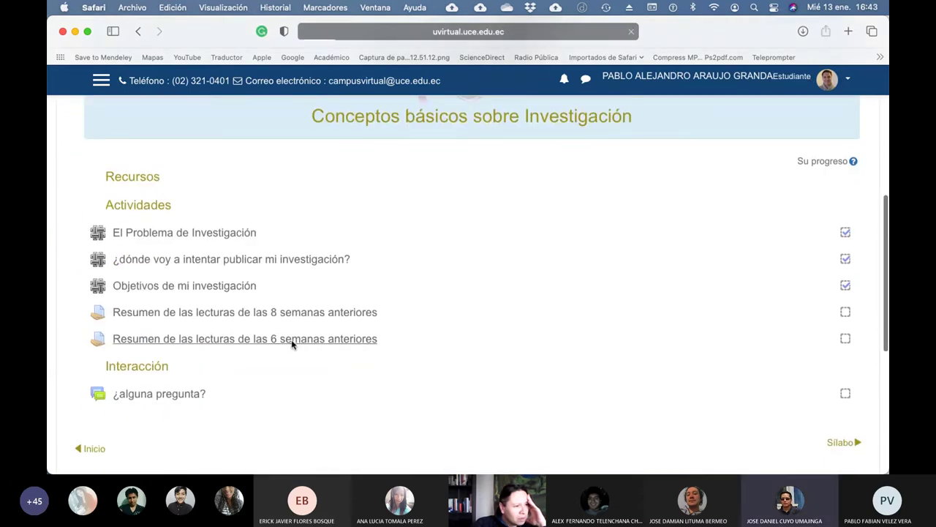
{"action": "scroll", "coordinate": [322, 339], "scroll_direction": "down", "scroll_amount": 2}
{"action": "scroll", "coordinate": [322, 339], "scroll_direction": "down", "scroll_amount": 3}
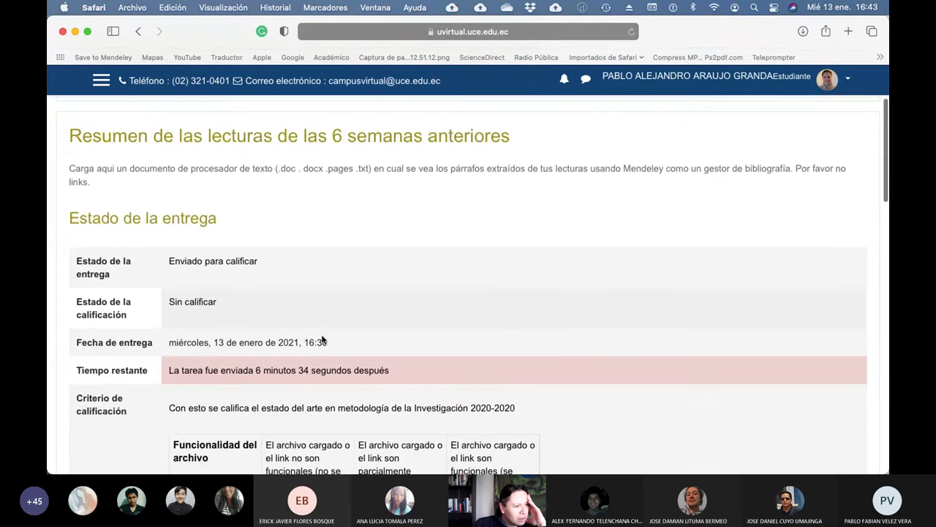
{"action": "scroll", "coordinate": [321, 339], "scroll_direction": "up", "scroll_amount": 2}
{"action": "scroll", "coordinate": [322, 340], "scroll_direction": "down", "scroll_amount": 6}
{"action": "scroll", "coordinate": [322, 340], "scroll_direction": "down", "scroll_amount": 3}
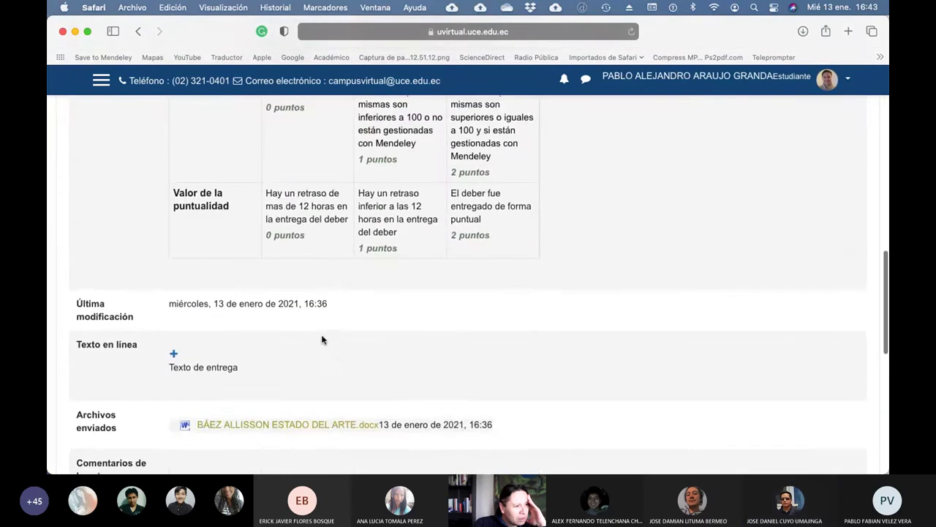
{"action": "scroll", "coordinate": [322, 340], "scroll_direction": "down", "scroll_amount": 2}
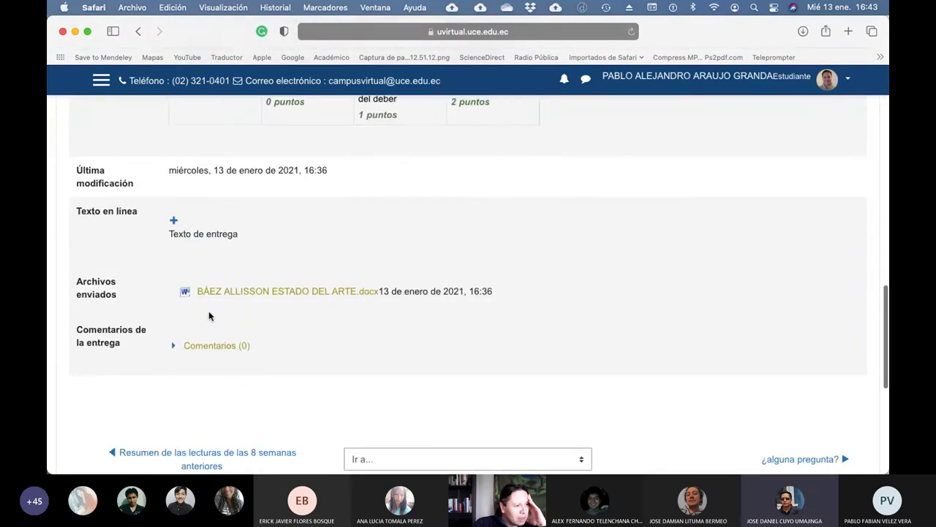
Step: Review the student-view submission details again, checking the due date, remaining time, punctuality criterion, last modification and attached file
{"action": "scroll", "coordinate": [416, 316], "scroll_direction": "down", "scroll_amount": 3}
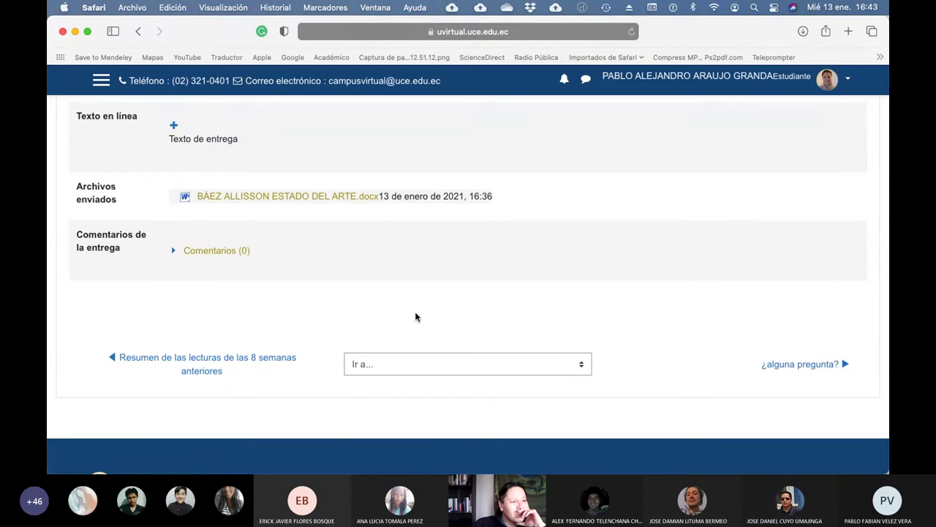
{"action": "scroll", "coordinate": [415, 317], "scroll_direction": "up", "scroll_amount": 2}
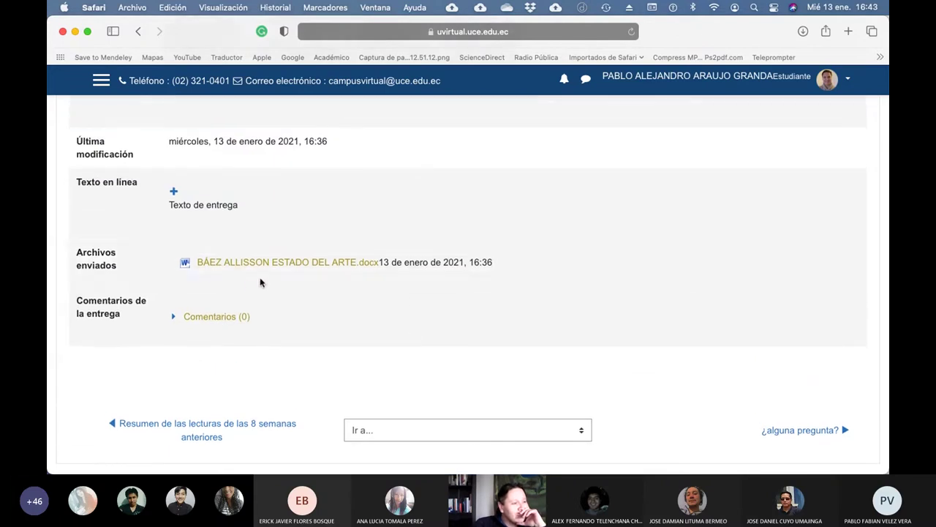
{"action": "scroll", "coordinate": [277, 281], "scroll_direction": "up", "scroll_amount": 10}
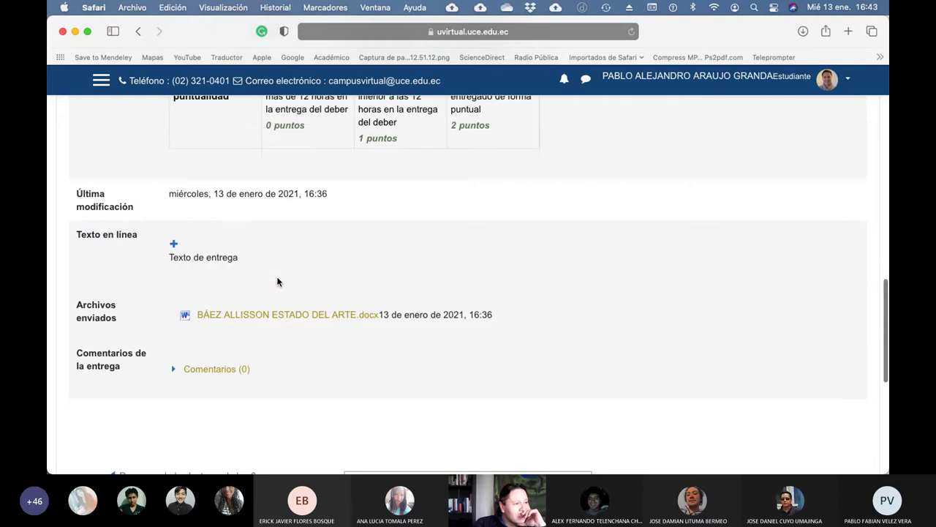
{"action": "scroll", "coordinate": [277, 281], "scroll_direction": "up", "scroll_amount": 10}
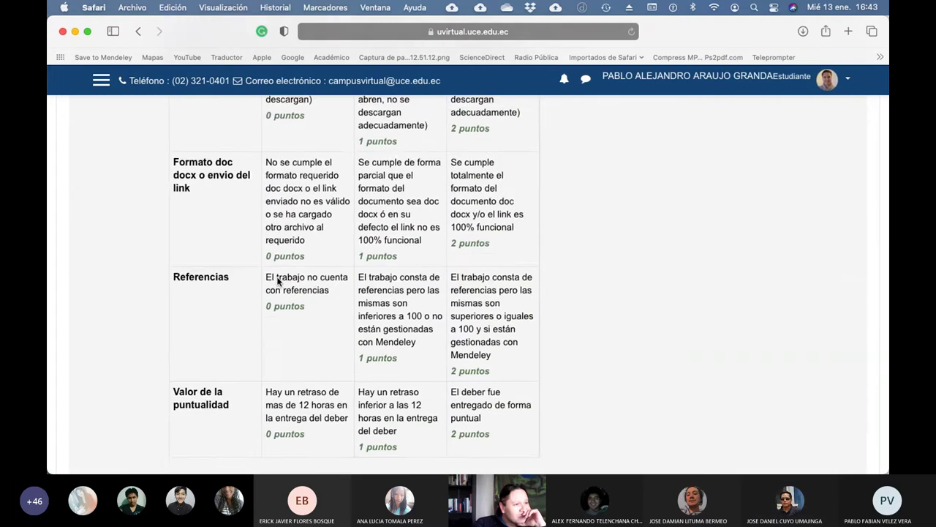
{"action": "scroll", "coordinate": [277, 281], "scroll_direction": "up", "scroll_amount": 7}
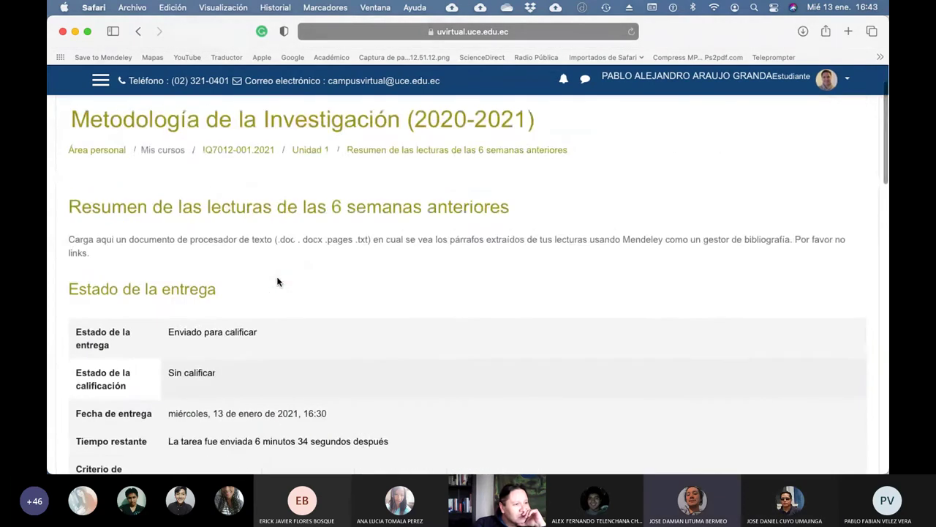
{"action": "scroll", "coordinate": [277, 281], "scroll_direction": "down", "scroll_amount": 15}
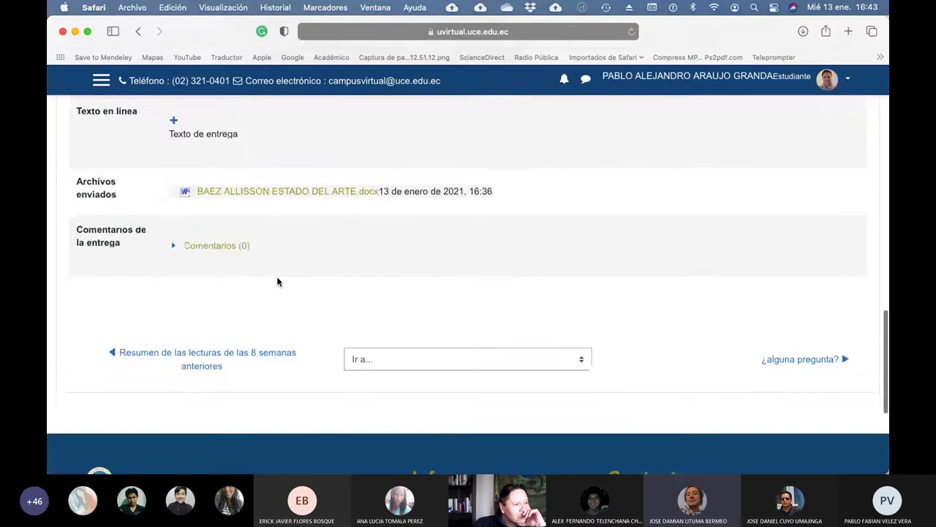
{"action": "scroll", "coordinate": [277, 282], "scroll_direction": "up", "scroll_amount": 6}
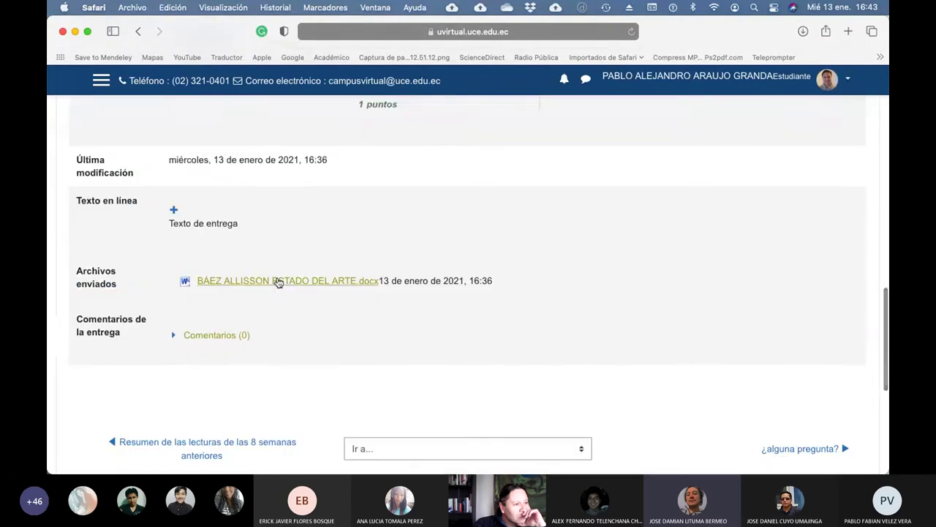
{"action": "scroll", "coordinate": [278, 281], "scroll_direction": "up", "scroll_amount": 20}
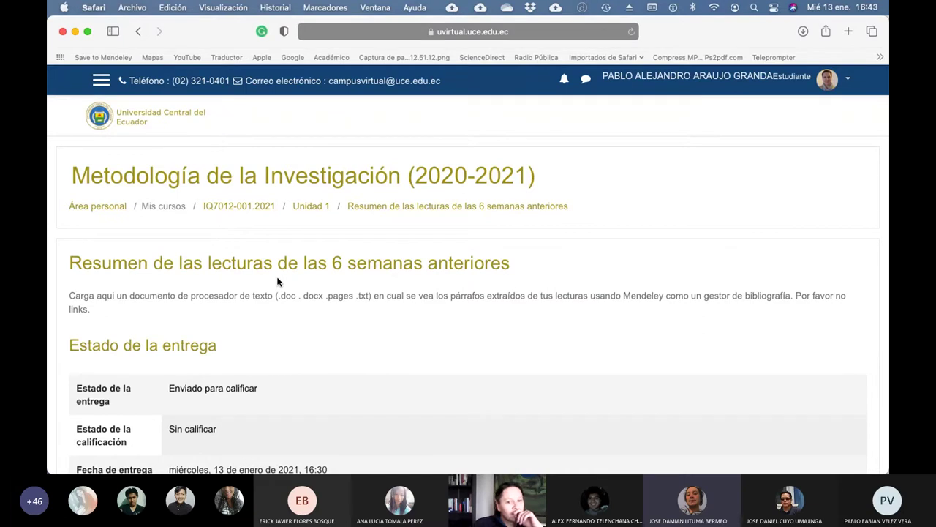
{"action": "scroll", "coordinate": [277, 281], "scroll_direction": "down", "scroll_amount": 8}
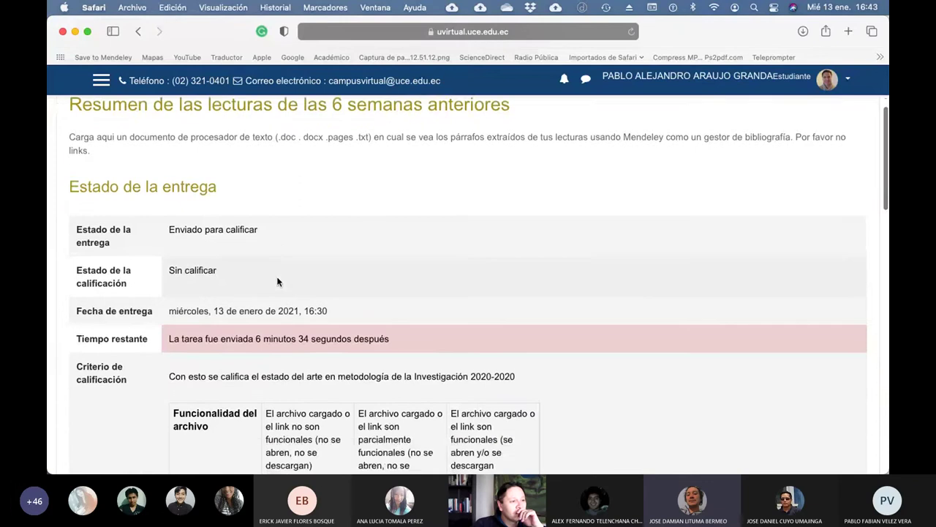
{"action": "scroll", "coordinate": [277, 281], "scroll_direction": "down", "scroll_amount": 11}
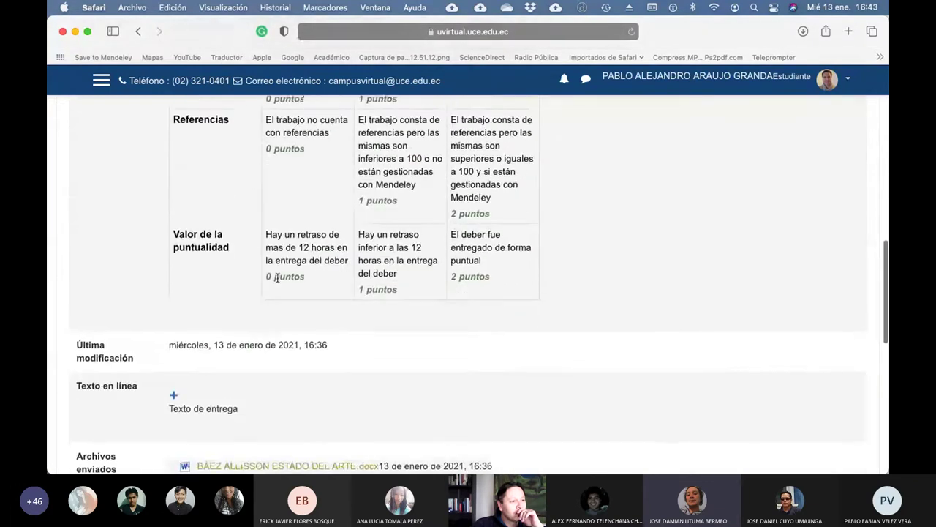
{"action": "scroll", "coordinate": [278, 278], "scroll_direction": "up", "scroll_amount": 20}
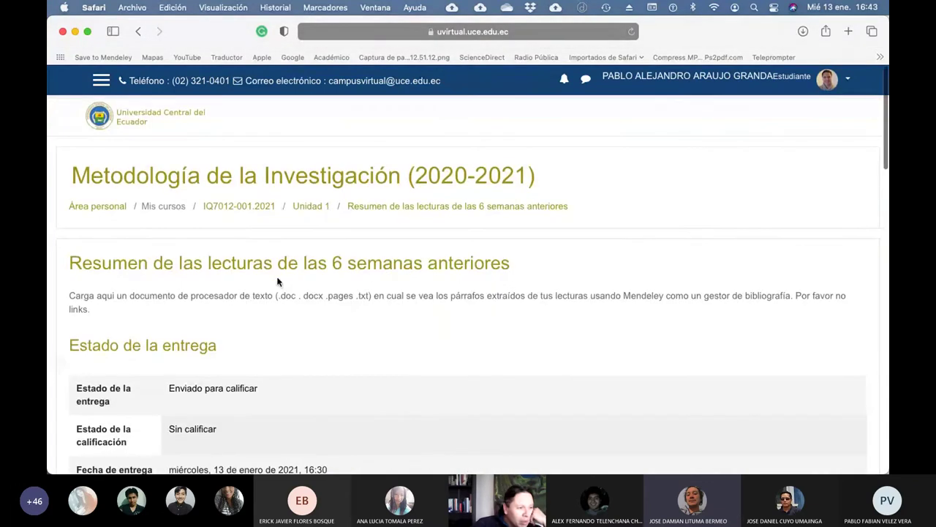
Step: Return to the Metodología de la Investigación course page and switch back to the normal role
{"action": "left_click", "coordinate": [240, 211]}
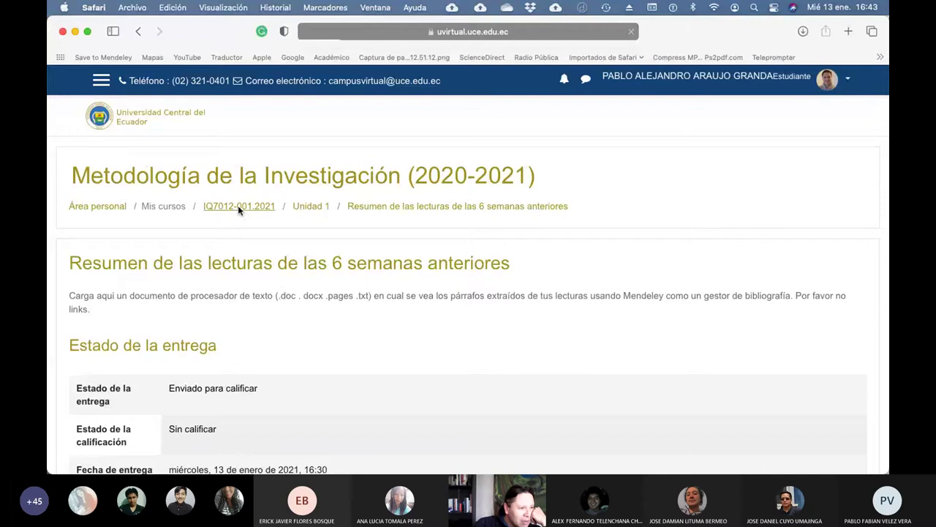
{"action": "scroll", "coordinate": [247, 228], "scroll_direction": "down", "scroll_amount": 5}
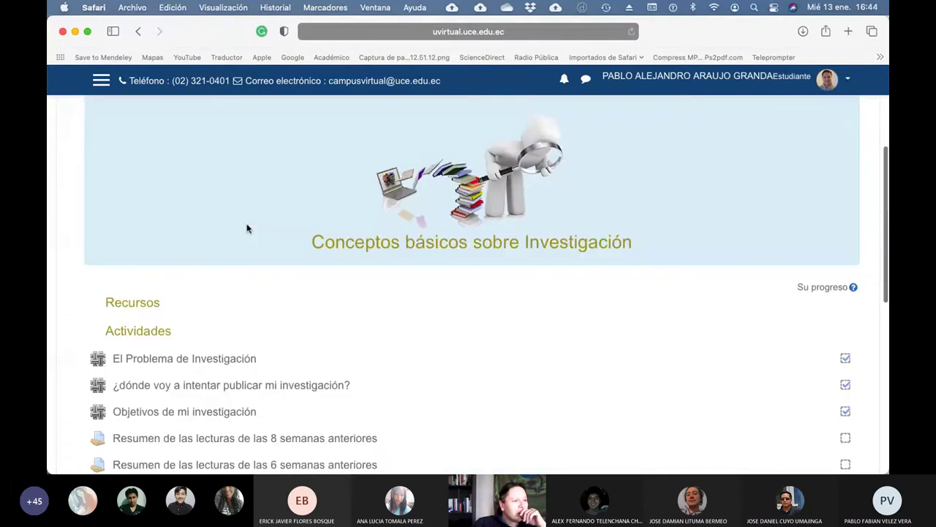
{"action": "scroll", "coordinate": [246, 229], "scroll_direction": "up", "scroll_amount": 5}
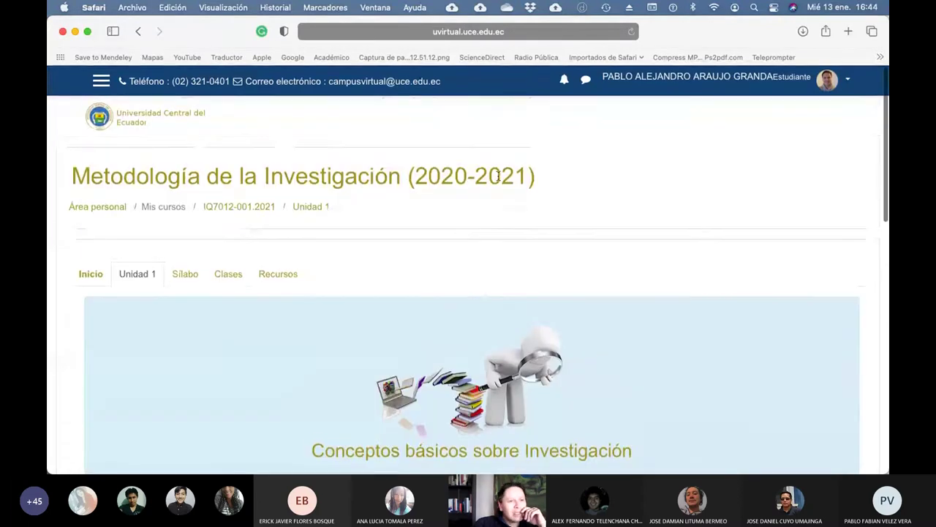
{"action": "left_click", "coordinate": [849, 81]}
{"action": "left_click", "coordinate": [773, 249]}
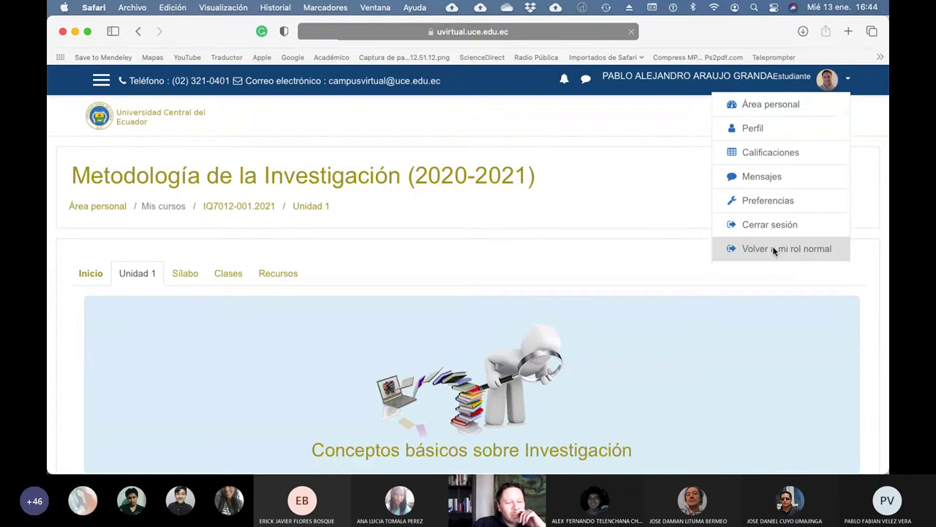
Step: Open the 6-week reading summary assignment as teacher and view the grading table of all its submissions
{"action": "scroll", "coordinate": [468, 320], "scroll_direction": "down", "scroll_amount": 1}
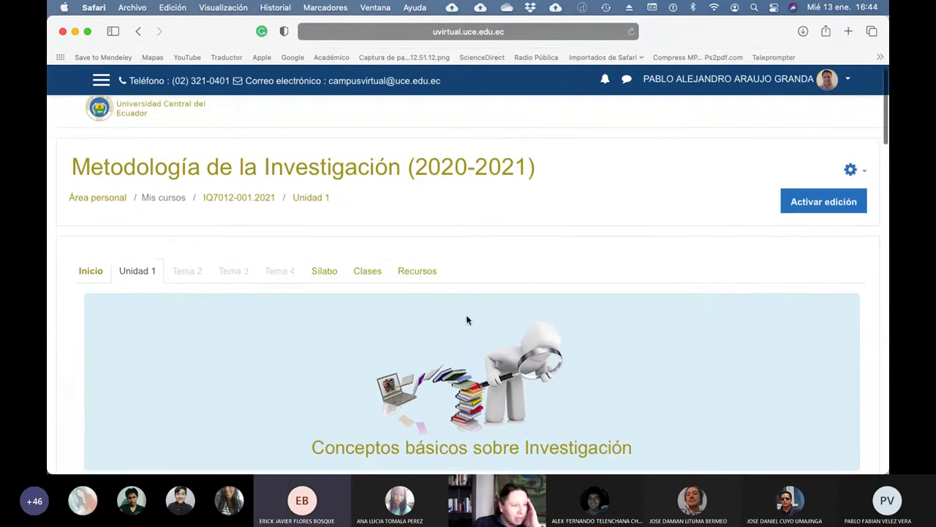
{"action": "scroll", "coordinate": [467, 320], "scroll_direction": "down", "scroll_amount": 5}
{"action": "left_click", "coordinate": [285, 373]}
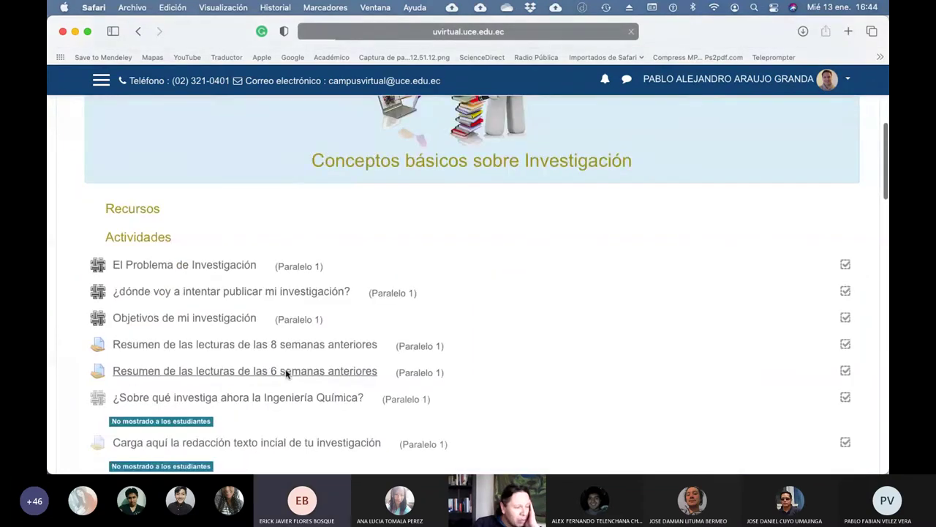
{"action": "scroll", "coordinate": [314, 359], "scroll_direction": "down", "scroll_amount": 3}
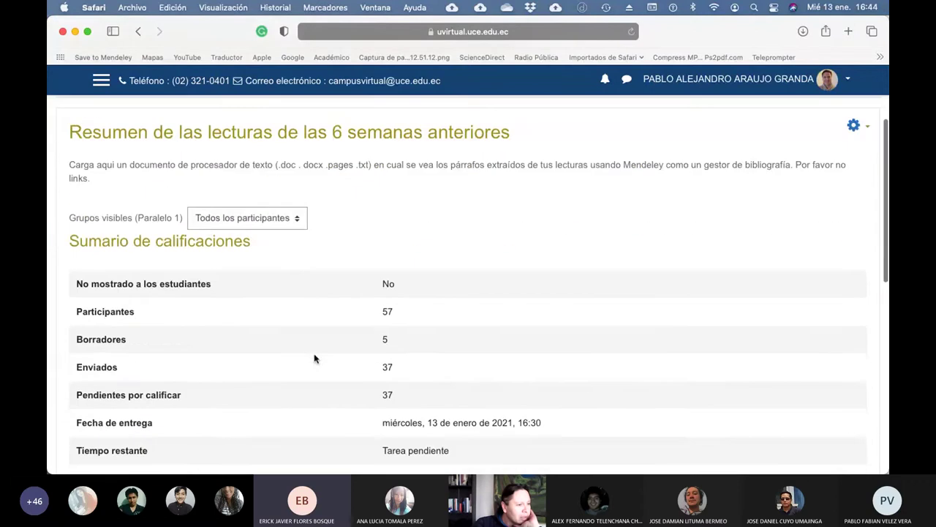
{"action": "scroll", "coordinate": [315, 358], "scroll_direction": "down", "scroll_amount": 2}
{"action": "scroll", "coordinate": [333, 359], "scroll_direction": "down", "scroll_amount": 2}
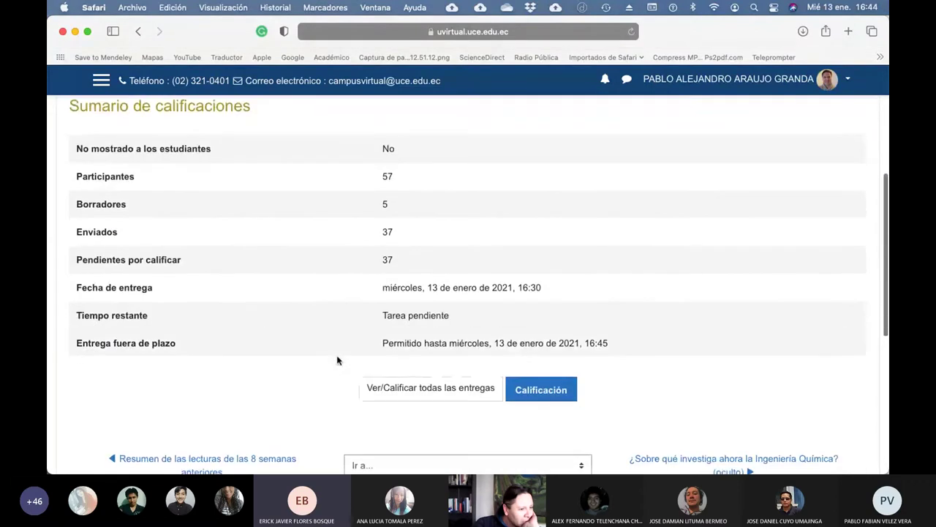
{"action": "left_click", "coordinate": [433, 393]}
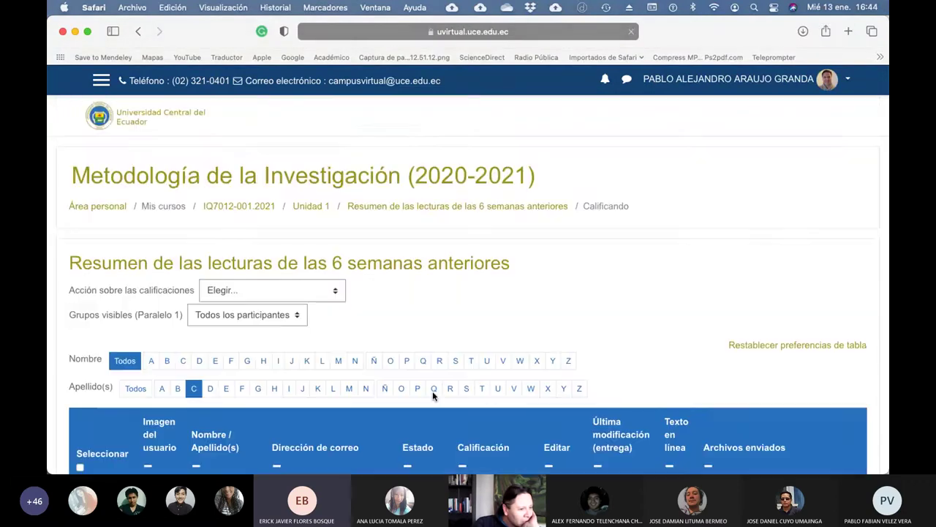
{"action": "scroll", "coordinate": [433, 394], "scroll_direction": "down", "scroll_amount": 3}
{"action": "scroll", "coordinate": [433, 395], "scroll_direction": "up", "scroll_amount": 3}
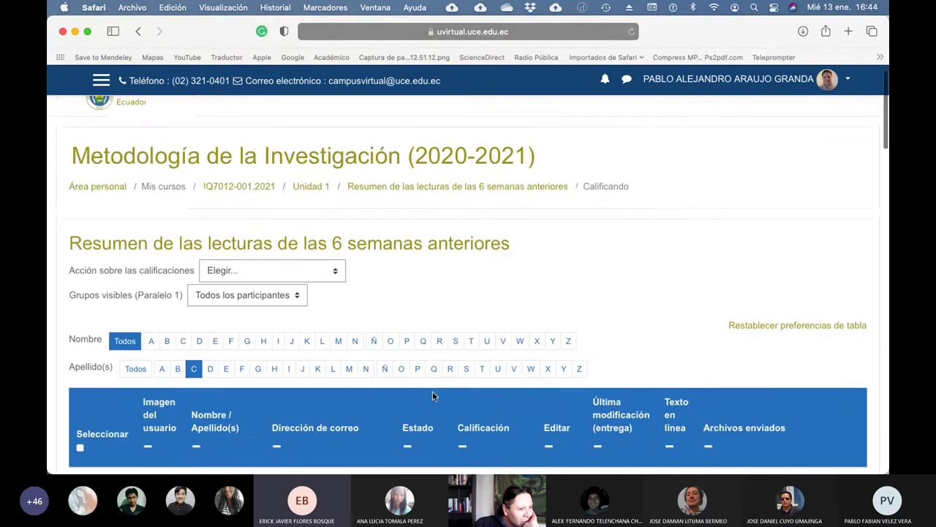
Step: Go back to the assignment's grading summary and examine the submission figures, due date and late submission limit
{"action": "left_click", "coordinate": [137, 30]}
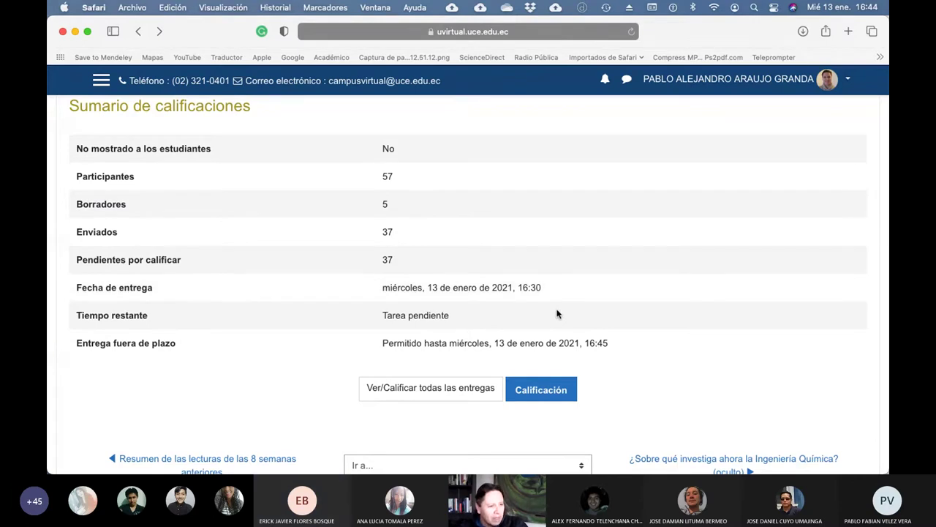
{"action": "scroll", "coordinate": [556, 315], "scroll_direction": "up", "scroll_amount": 3}
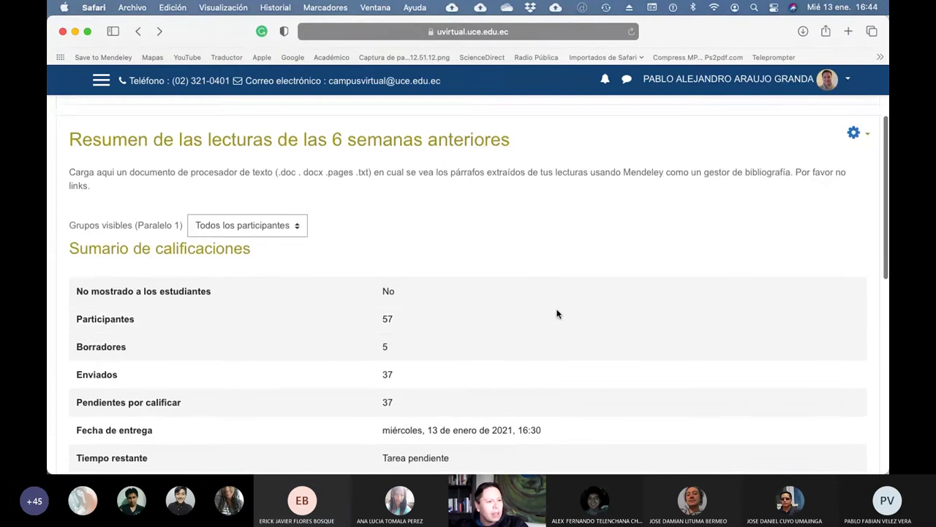
{"action": "scroll", "coordinate": [557, 315], "scroll_direction": "down", "scroll_amount": 2}
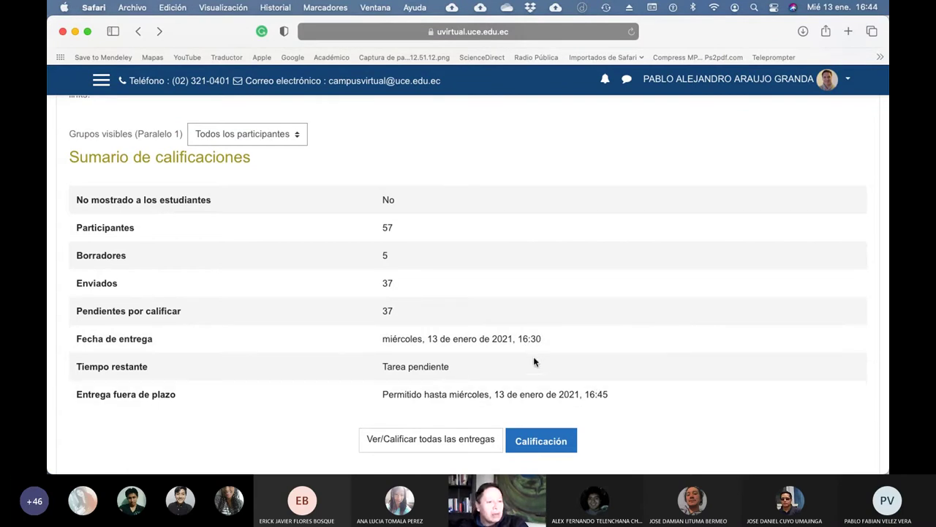
{"action": "scroll", "coordinate": [613, 403], "scroll_direction": "down", "scroll_amount": 3}
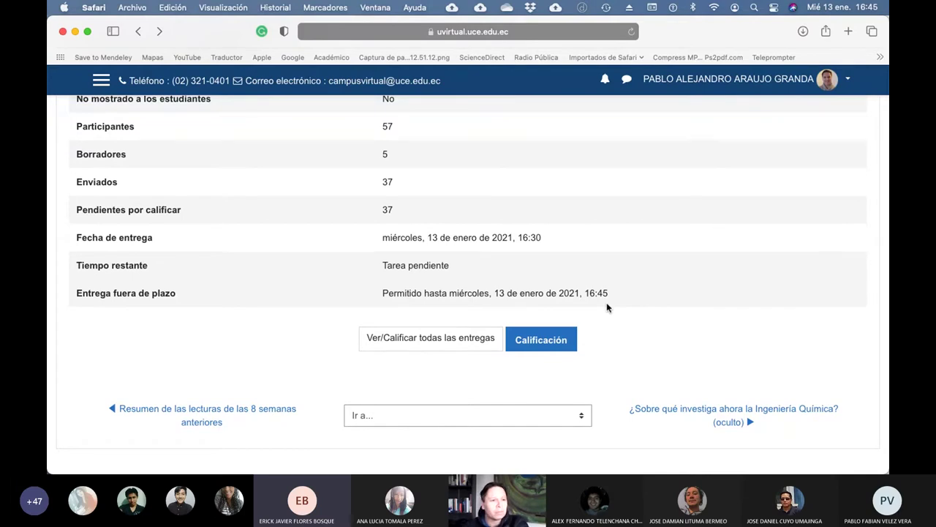
Step: Open the settings of the 6-week reading summary assignment for editing and expand all sections
{"action": "scroll", "coordinate": [606, 307], "scroll_direction": "up", "scroll_amount": 5}
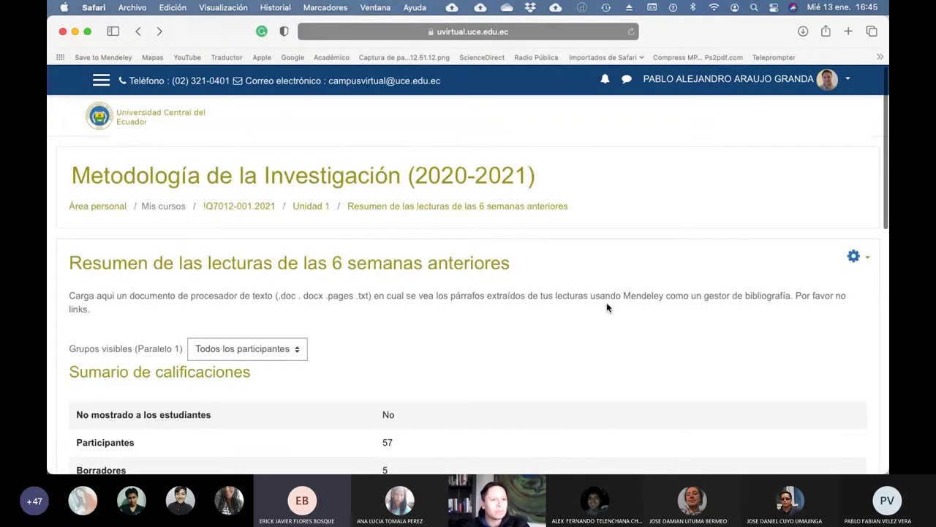
{"action": "left_click", "coordinate": [867, 260]}
{"action": "left_click", "coordinate": [768, 277]}
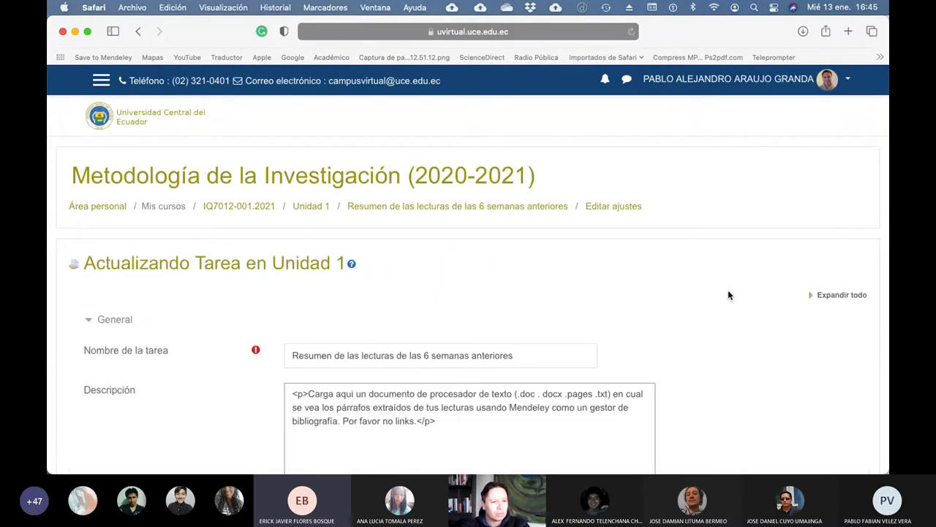
{"action": "left_click", "coordinate": [810, 300]}
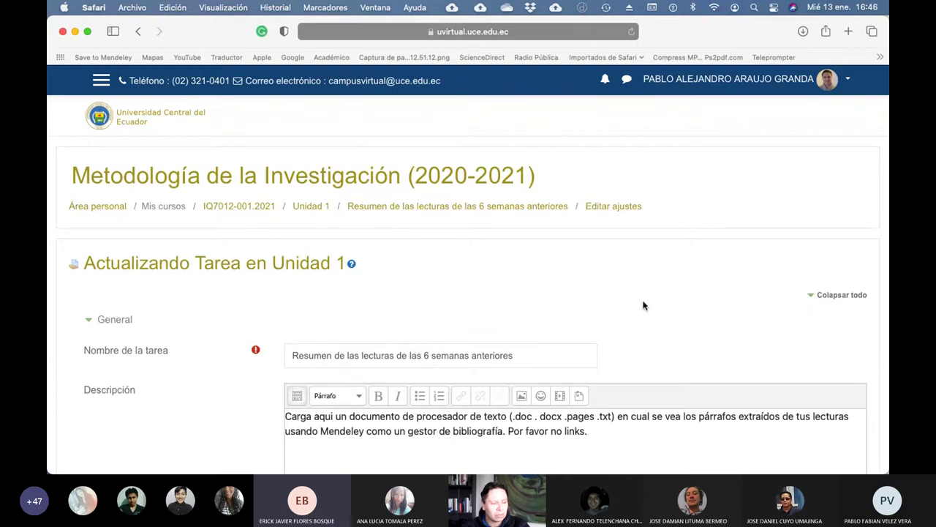
Step: Set the minutes of the assignment's Fecha límite to 59 in the Disponibilidad section
{"action": "scroll", "coordinate": [644, 305], "scroll_direction": "down", "scroll_amount": 4}
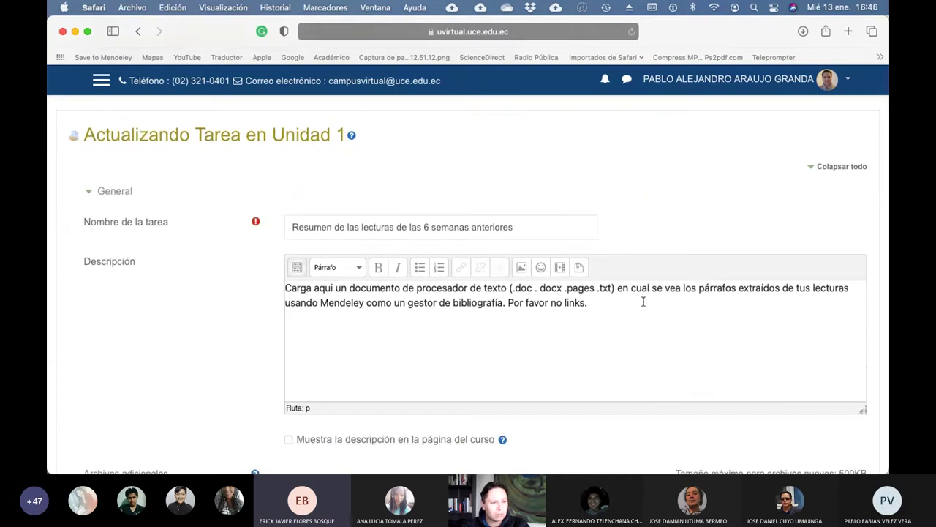
{"action": "scroll", "coordinate": [644, 303], "scroll_direction": "down", "scroll_amount": 2}
{"action": "scroll", "coordinate": [643, 304], "scroll_direction": "down", "scroll_amount": 10}
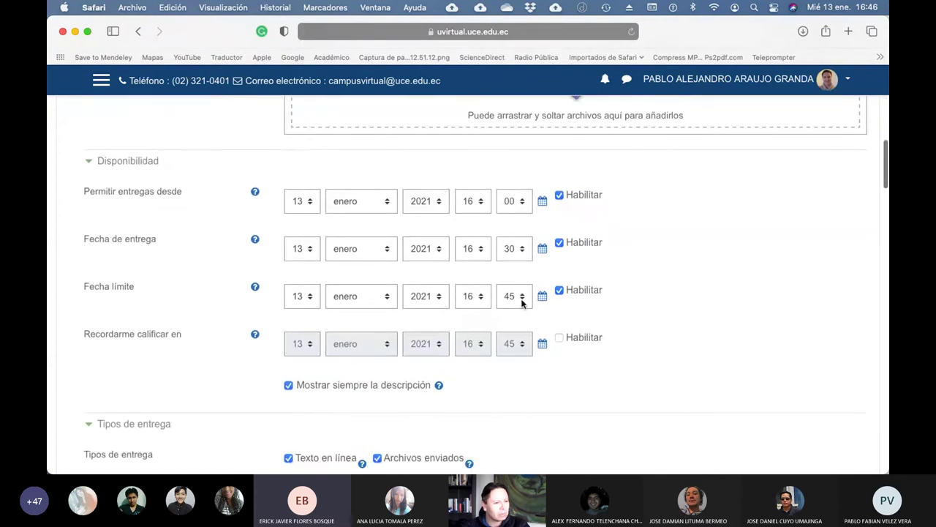
{"action": "left_click", "coordinate": [523, 300]}
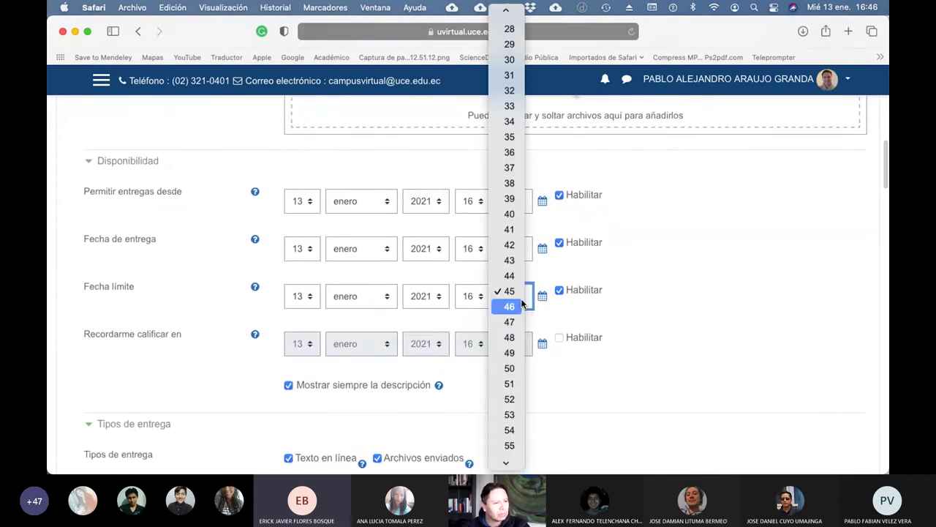
{"action": "left_click", "coordinate": [509, 460]}
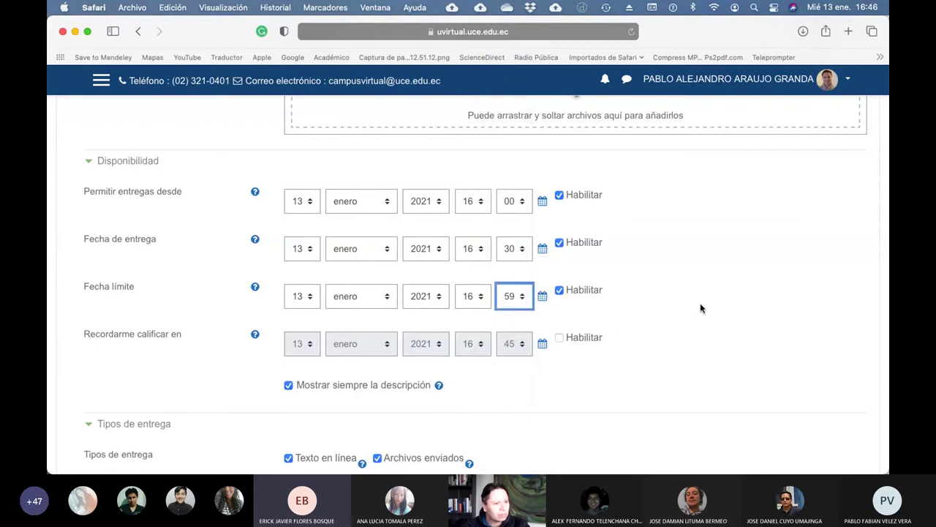
Step: Save the assignment's changed settings and return to the course
{"action": "scroll", "coordinate": [700, 308], "scroll_direction": "down", "scroll_amount": 10}
{"action": "scroll", "coordinate": [700, 308], "scroll_direction": "down", "scroll_amount": 15}
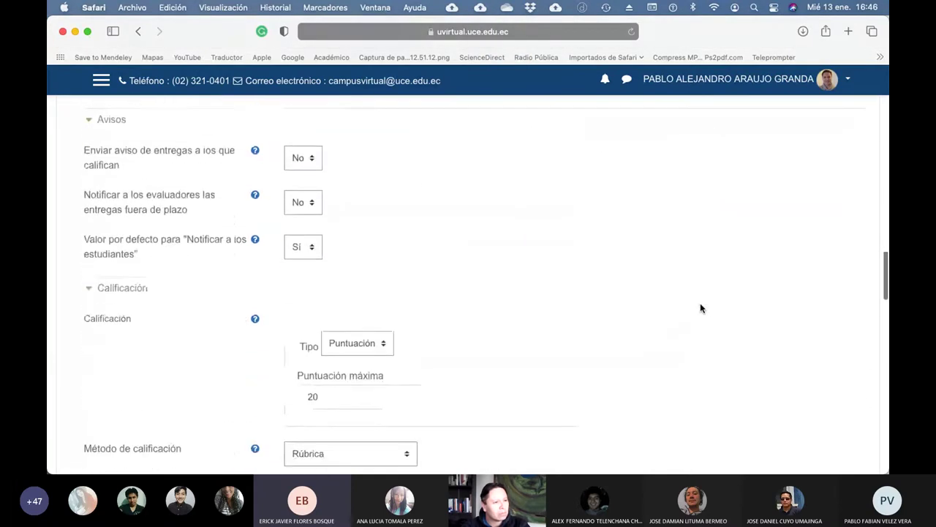
{"action": "scroll", "coordinate": [700, 308], "scroll_direction": "down", "scroll_amount": 3}
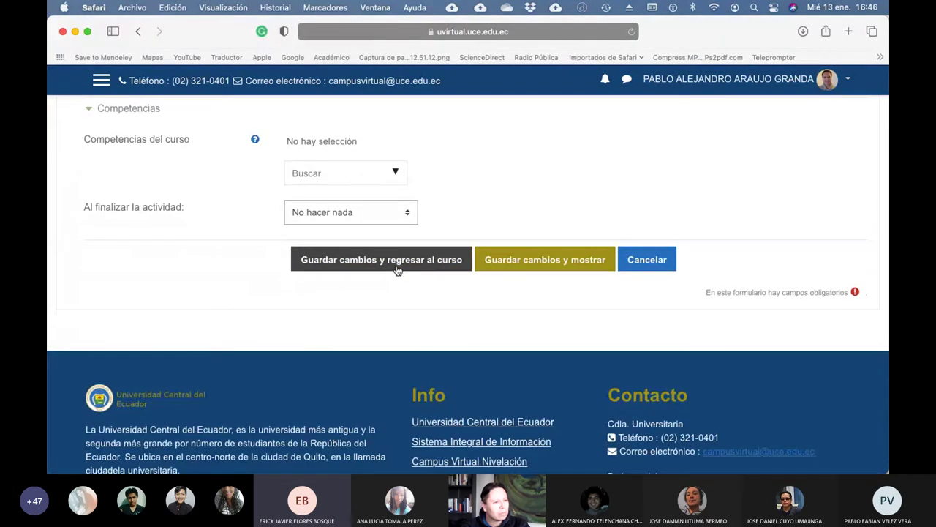
{"action": "left_click", "coordinate": [397, 268]}
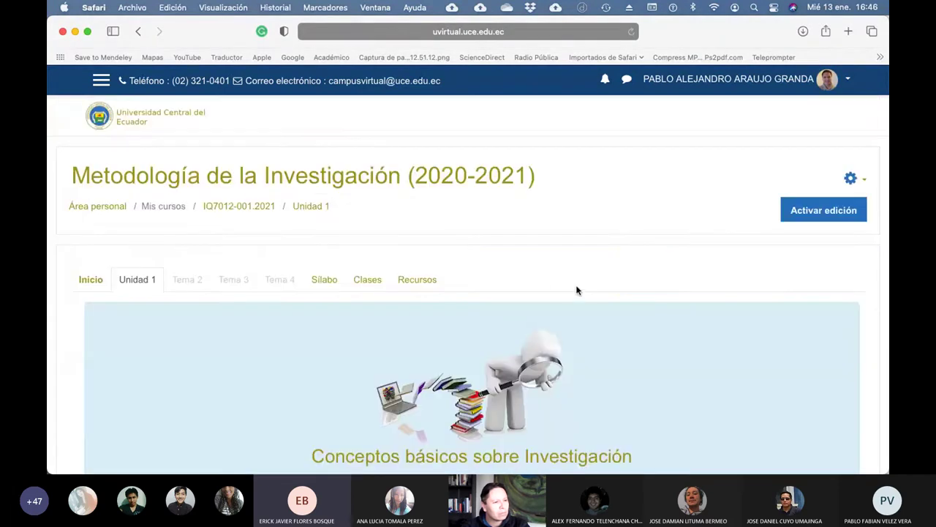
Step: Open the 6-week reading summary assignment from Unidad 1 and show all its submissions for grading
{"action": "scroll", "coordinate": [581, 292], "scroll_direction": "down", "scroll_amount": 5}
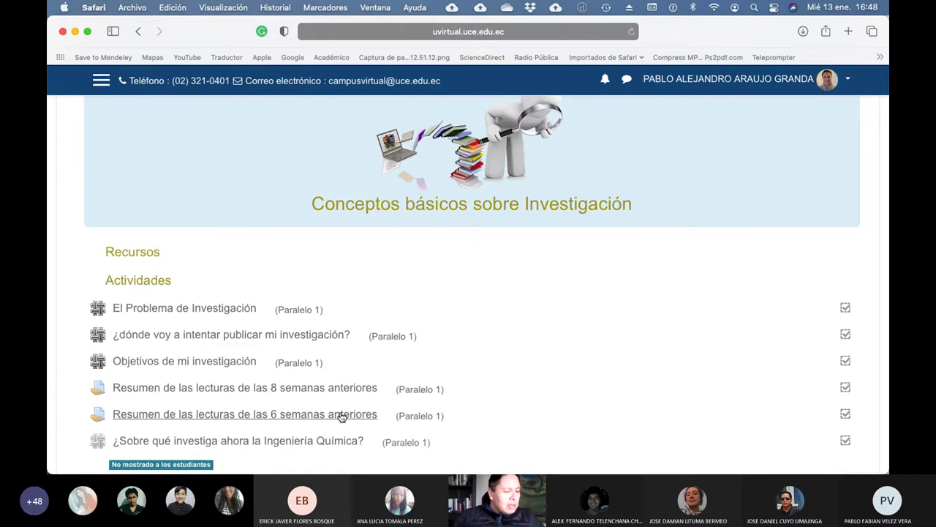
{"action": "left_click", "coordinate": [342, 416]}
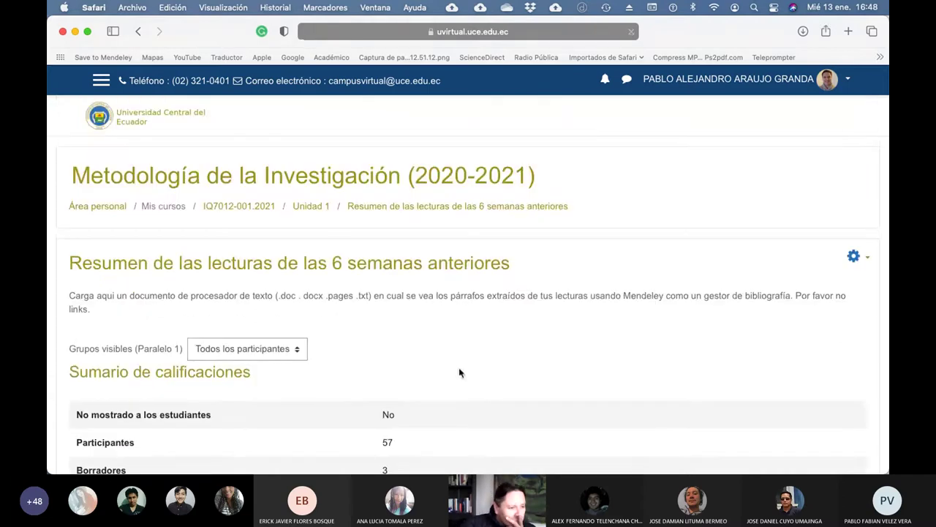
{"action": "scroll", "coordinate": [465, 377], "scroll_direction": "down", "scroll_amount": 3}
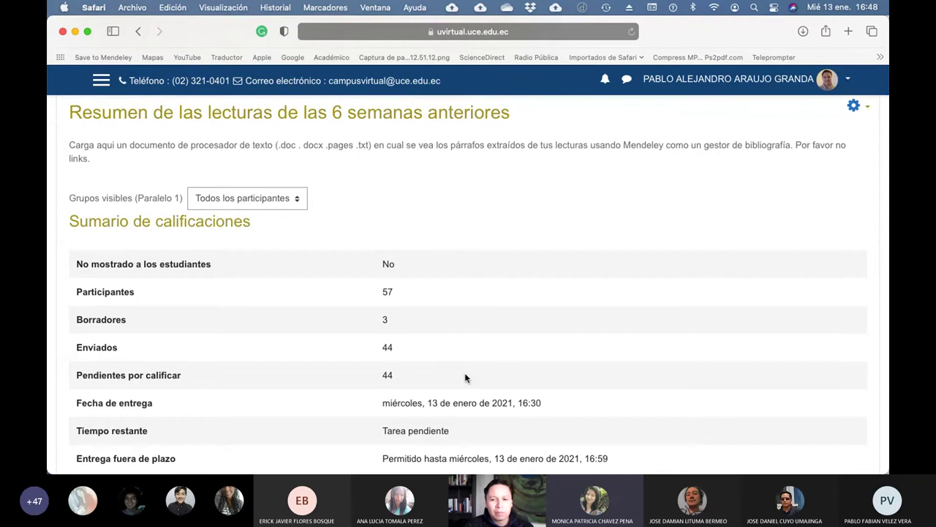
{"action": "scroll", "coordinate": [464, 377], "scroll_direction": "down", "scroll_amount": 3}
{"action": "left_click", "coordinate": [443, 372]}
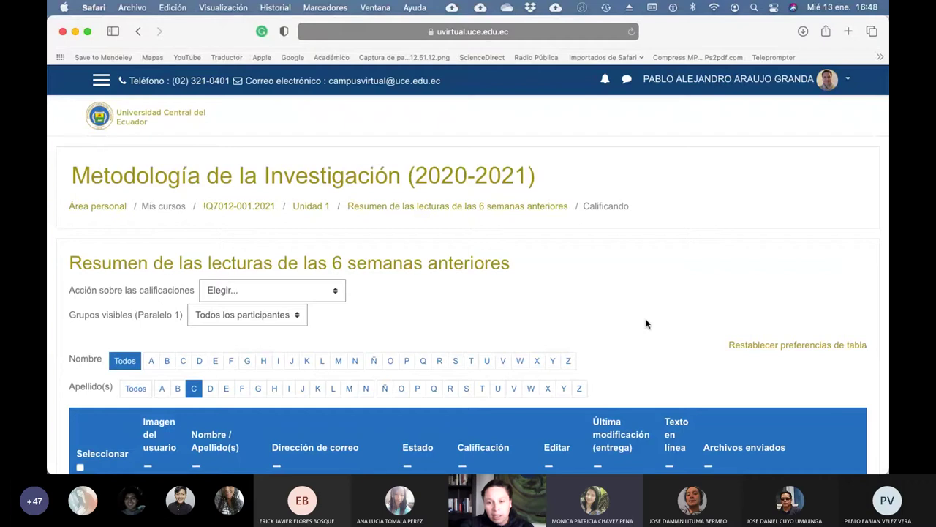
Step: Examine the submission status, last modification date and submitted files of the students whose surnames start with C
{"action": "scroll", "coordinate": [646, 324], "scroll_direction": "down", "scroll_amount": 3}
{"action": "scroll", "coordinate": [646, 322], "scroll_direction": "down", "scroll_amount": 5}
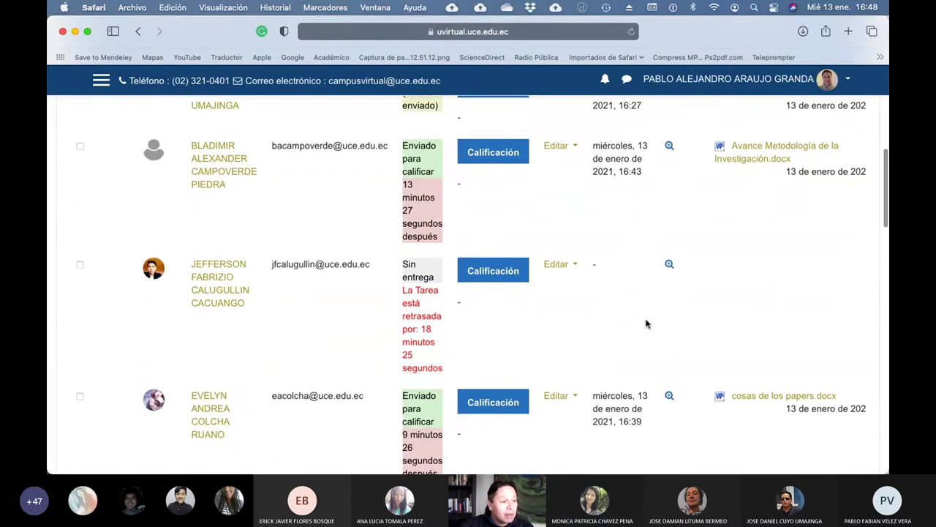
{"action": "scroll", "coordinate": [646, 323], "scroll_direction": "down", "scroll_amount": 6}
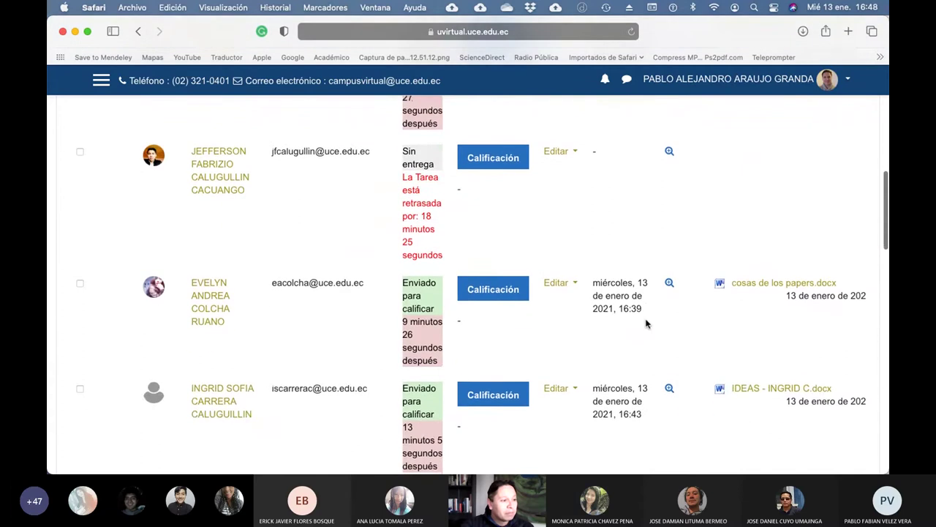
{"action": "scroll", "coordinate": [646, 323], "scroll_direction": "down", "scroll_amount": 7}
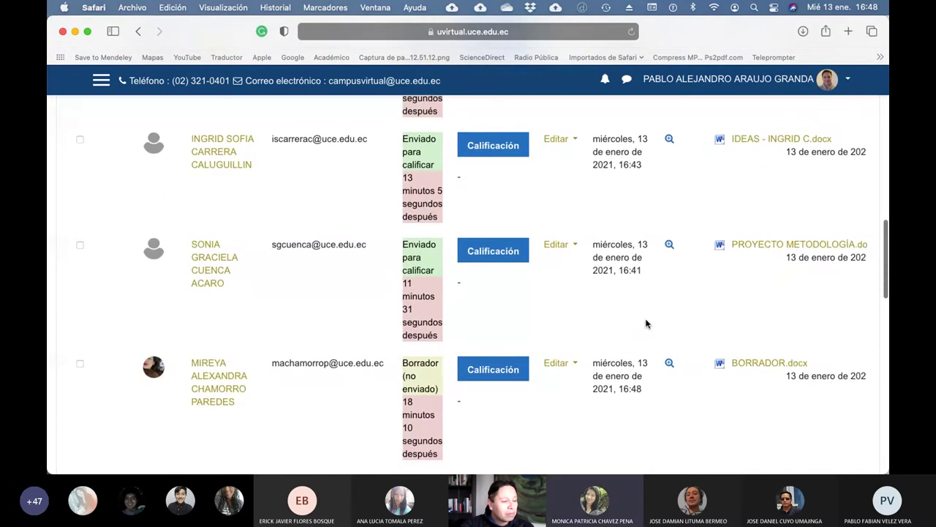
{"action": "scroll", "coordinate": [646, 322], "scroll_direction": "down", "scroll_amount": 3}
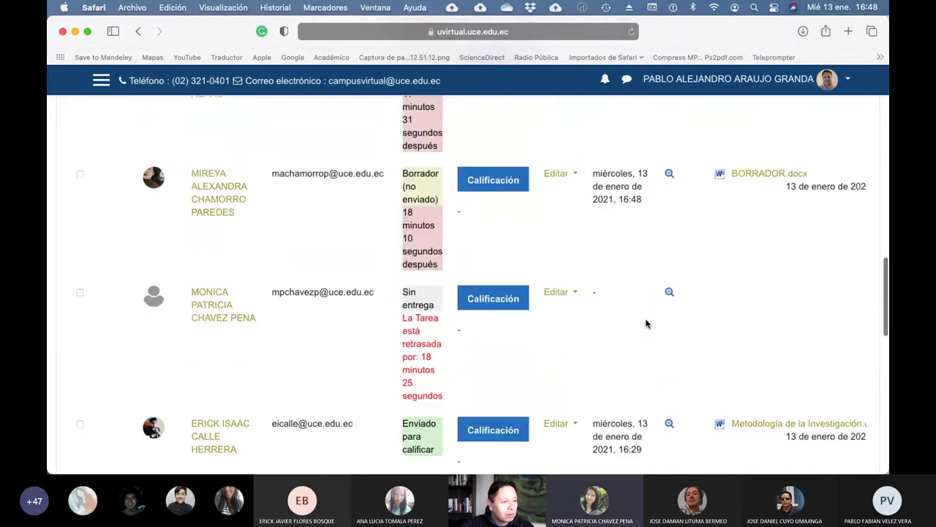
{"action": "scroll", "coordinate": [623, 319], "scroll_direction": "right", "scroll_amount": 10}
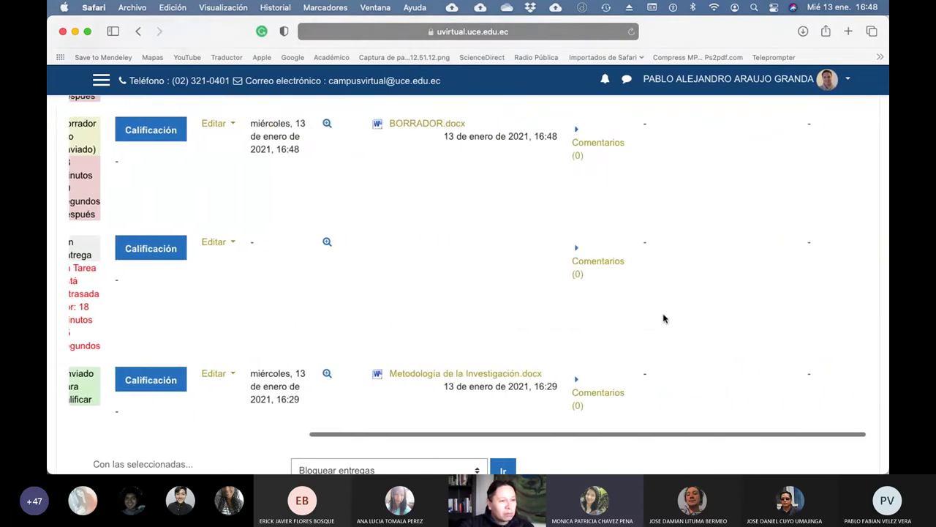
{"action": "scroll", "coordinate": [693, 314], "scroll_direction": "left", "scroll_amount": 10}
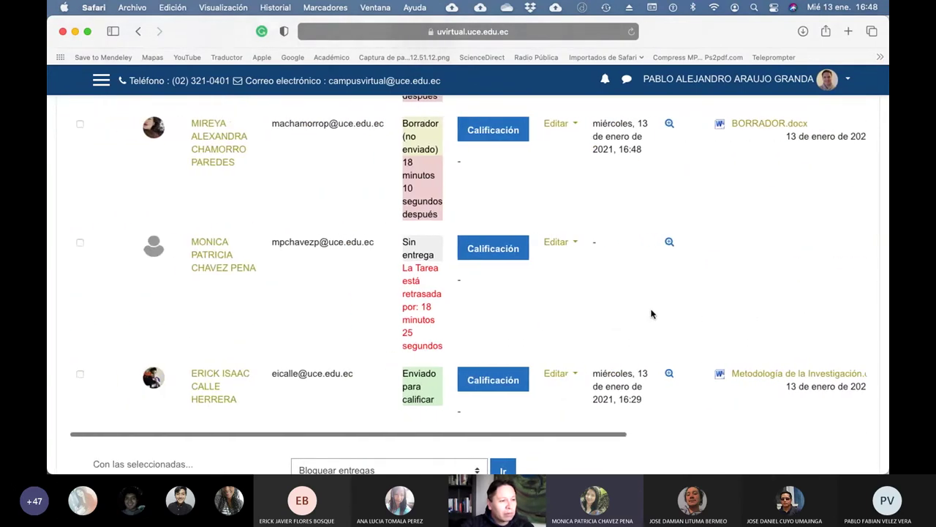
{"action": "scroll", "coordinate": [652, 309], "scroll_direction": "down", "scroll_amount": 3}
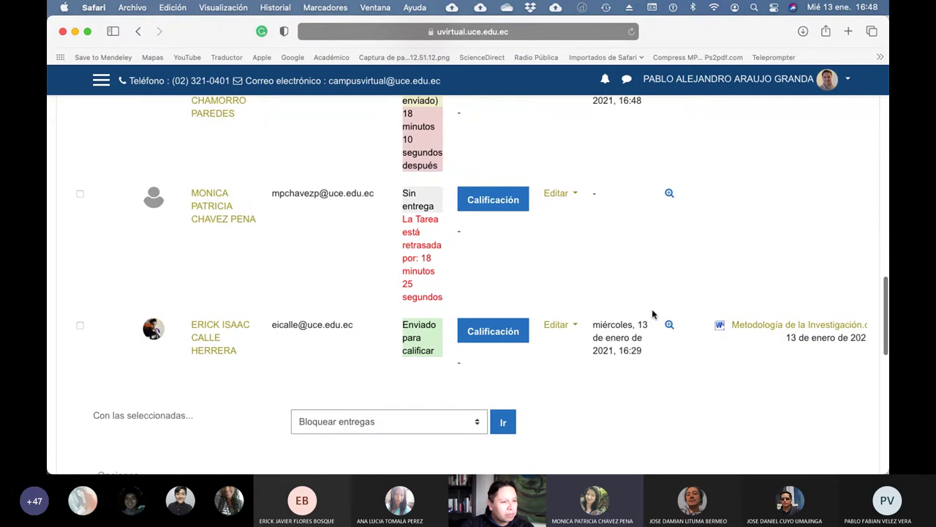
{"action": "scroll", "coordinate": [652, 309], "scroll_direction": "down", "scroll_amount": 2}
{"action": "scroll", "coordinate": [651, 309], "scroll_direction": "right", "scroll_amount": 8}
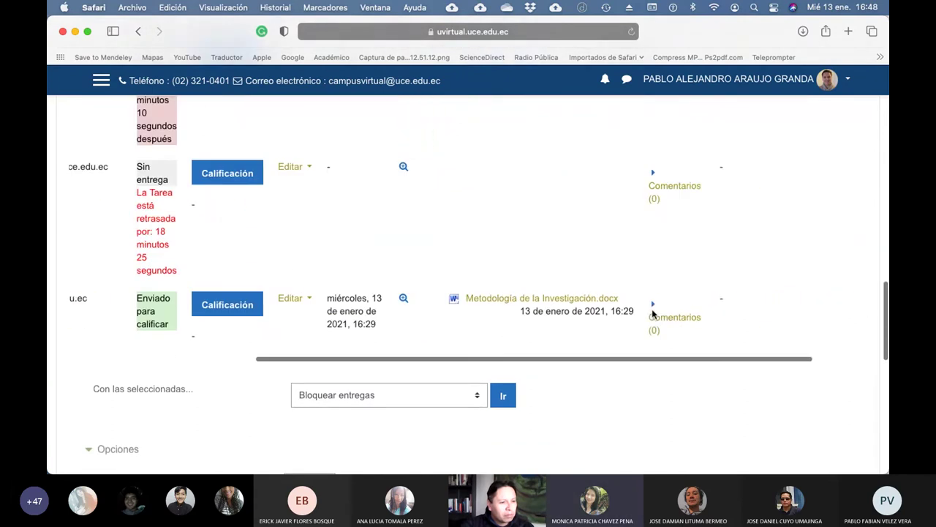
{"action": "scroll", "coordinate": [651, 309], "scroll_direction": "left", "scroll_amount": 8}
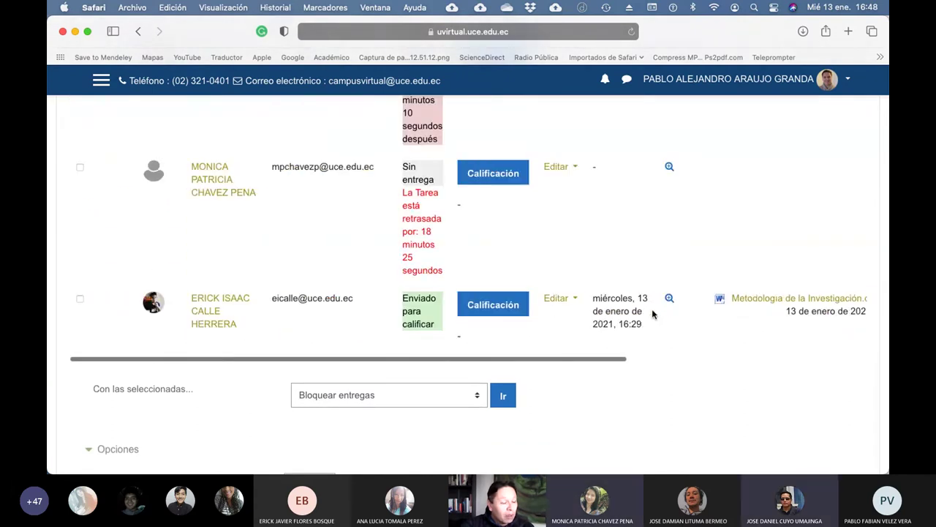
{"action": "scroll", "coordinate": [652, 313], "scroll_direction": "up", "scroll_amount": 4}
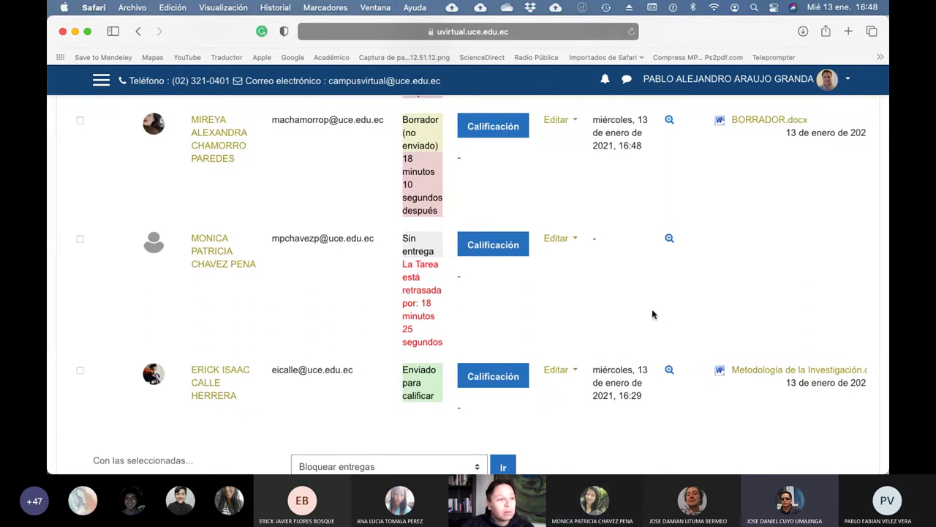
{"action": "scroll", "coordinate": [652, 308], "scroll_direction": "up", "scroll_amount": 15}
{"action": "scroll", "coordinate": [652, 309], "scroll_direction": "down", "scroll_amount": 10}
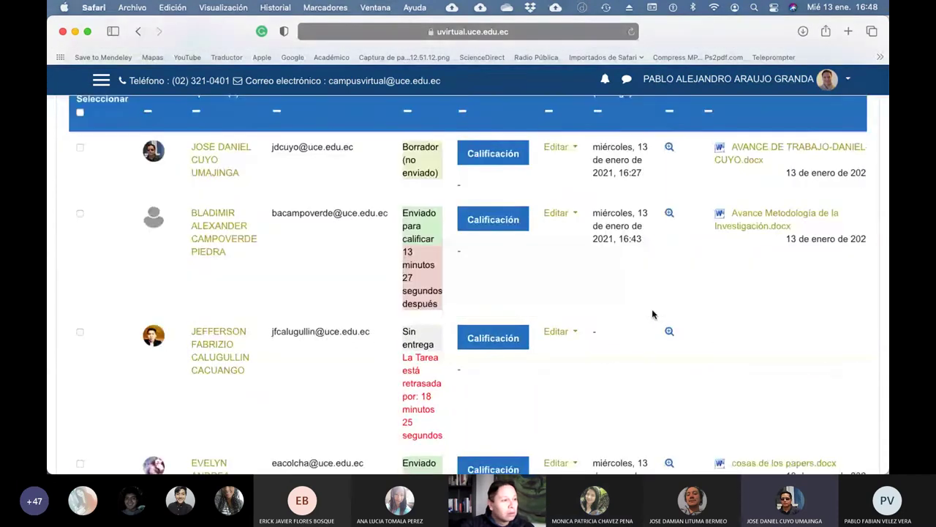
Step: Check the edit options for the first listed student's draft submission and open that student's grading page
{"action": "scroll", "coordinate": [652, 309], "scroll_direction": "up", "scroll_amount": 2}
{"action": "scroll", "coordinate": [635, 262], "scroll_direction": "right", "scroll_amount": 1}
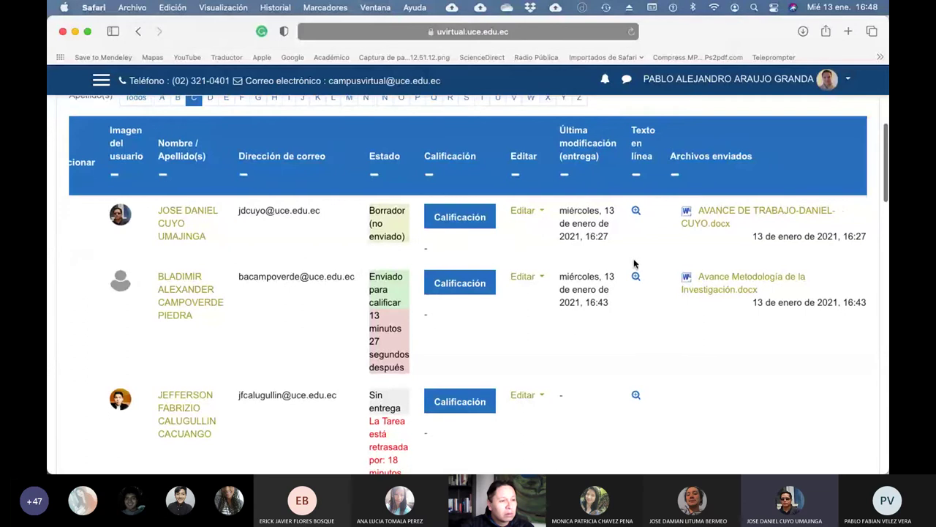
{"action": "left_click", "coordinate": [543, 211]}
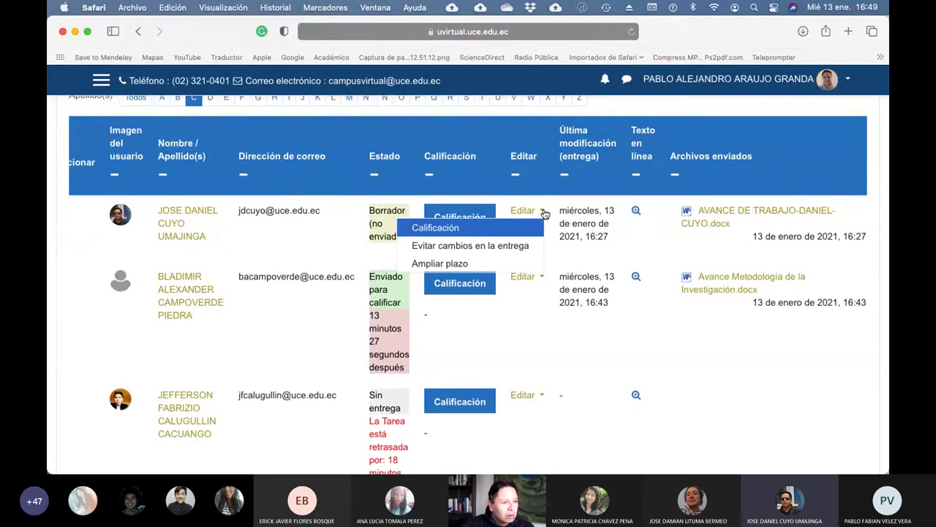
{"action": "left_click", "coordinate": [812, 381]}
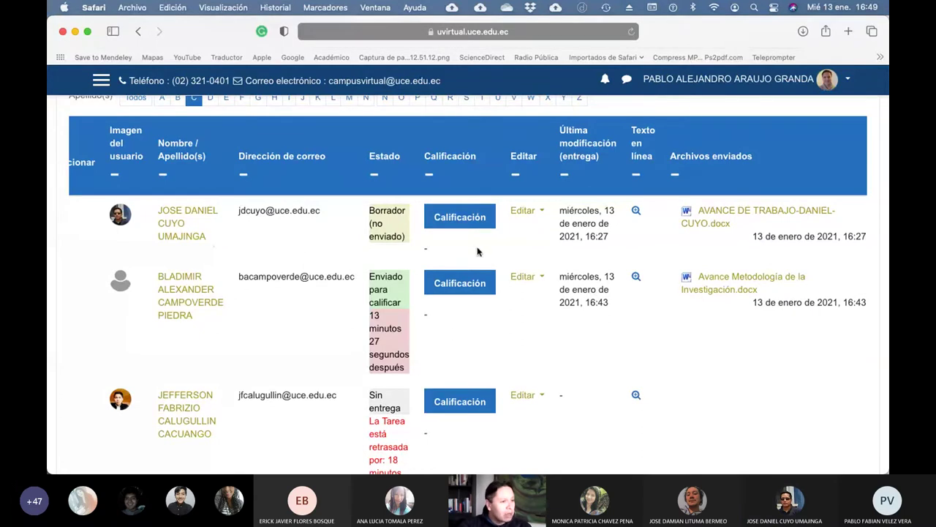
{"action": "left_click", "coordinate": [469, 222]}
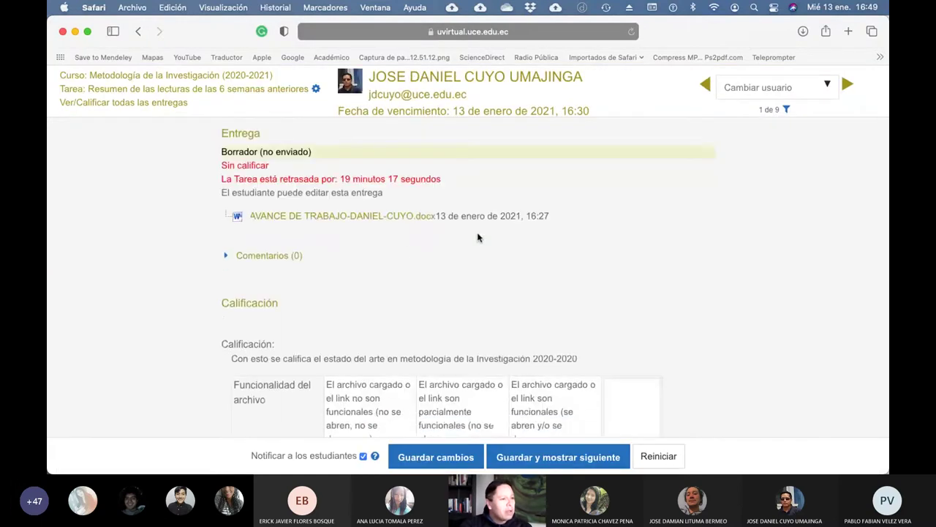
Step: Start downloading the student's submitted Word document and choose the Trabajos folder of Metodología de Investigación as its location
{"action": "left_click", "coordinate": [369, 219]}
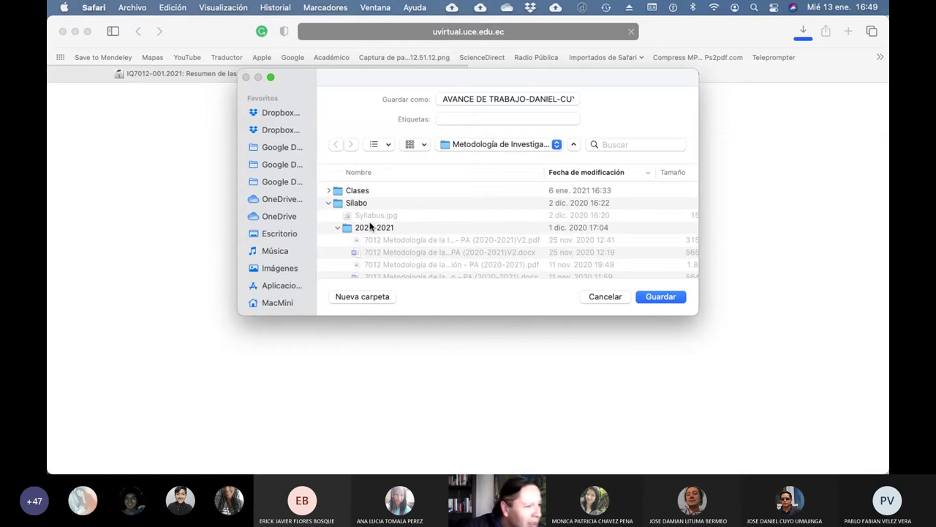
{"action": "scroll", "coordinate": [371, 227], "scroll_direction": "down", "scroll_amount": 5}
{"action": "scroll", "coordinate": [370, 226], "scroll_direction": "down", "scroll_amount": 3}
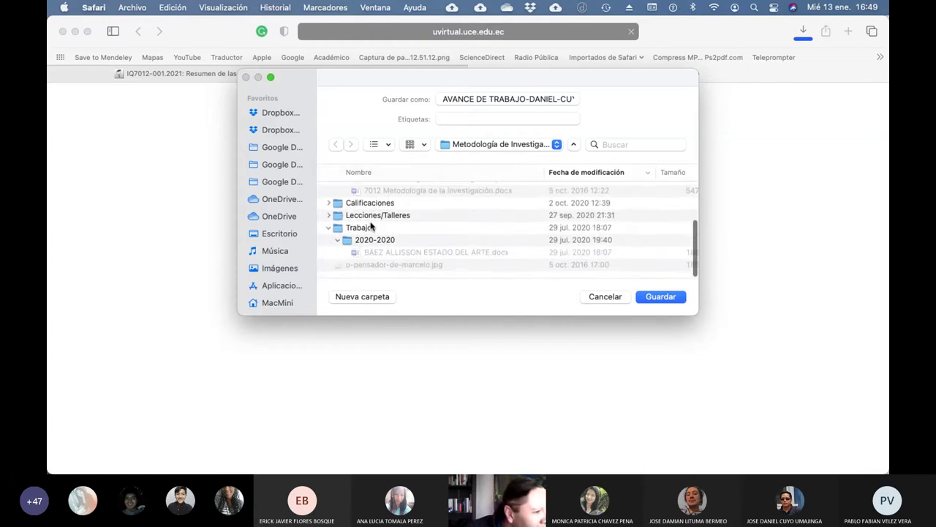
{"action": "double_click", "coordinate": [351, 229]}
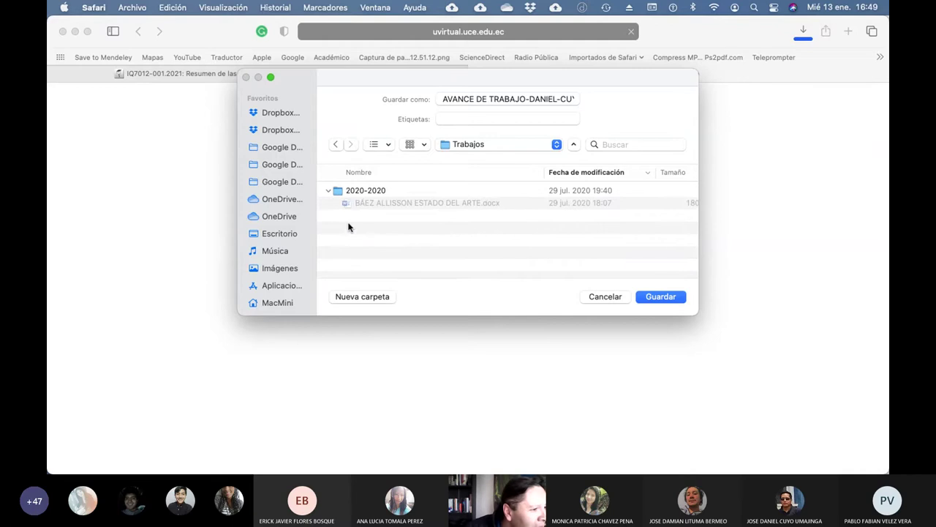
Step: Create a folder named 2020-2021 inside Trabajos and save the student's document in it
{"action": "left_click", "coordinate": [369, 296]}
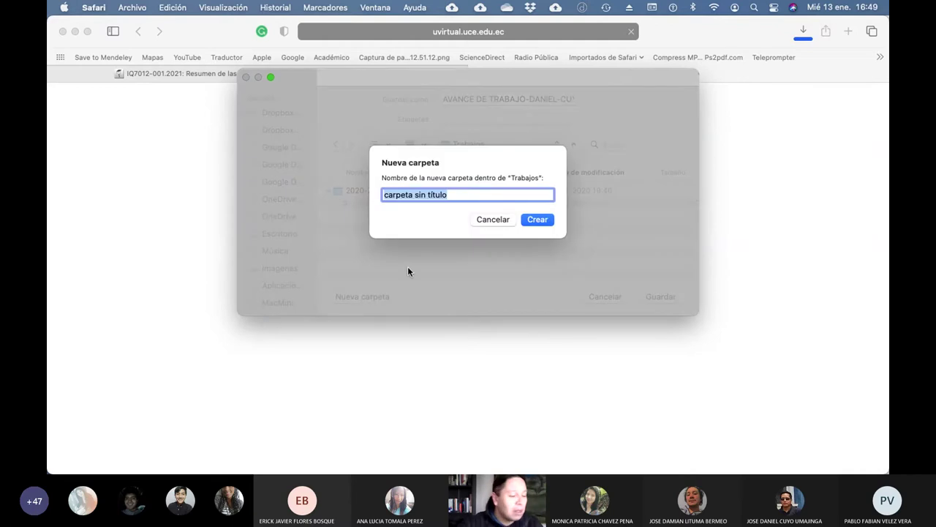
{"action": "type", "text": "2021"}
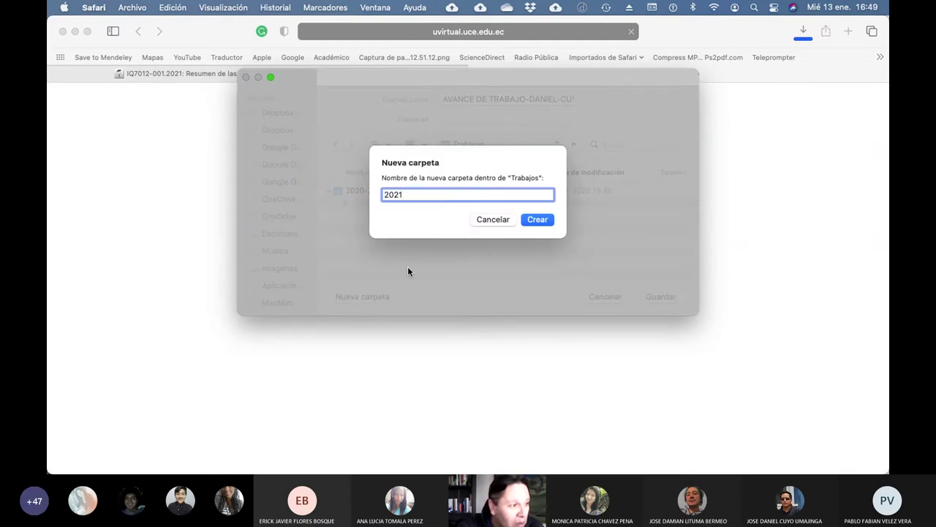
{"action": "key", "text": "BackSpace"}
{"action": "type", "text": "0-"}
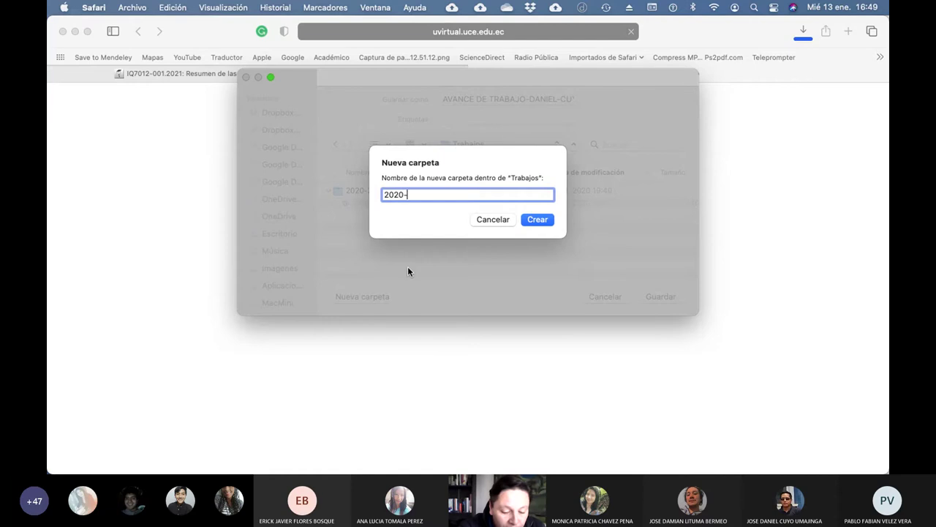
{"action": "type", "text": "2021"}
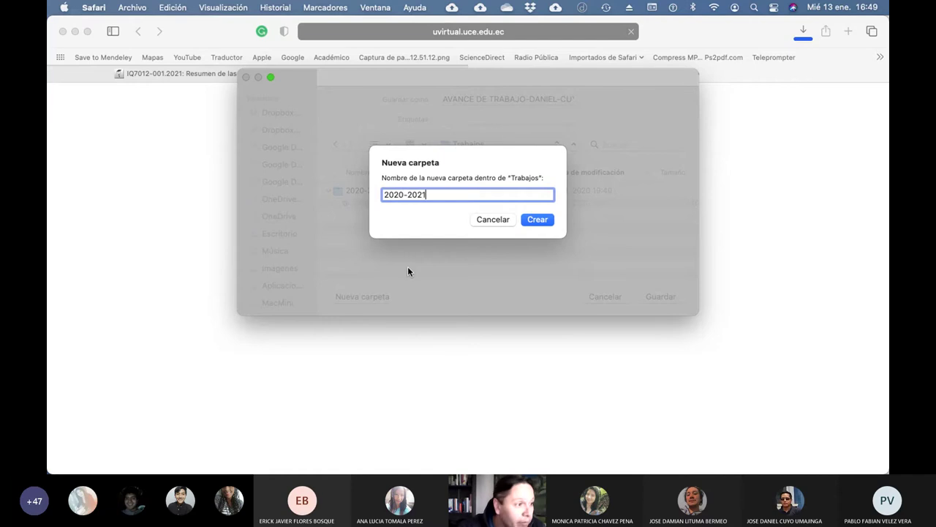
{"action": "left_click", "coordinate": [534, 221]}
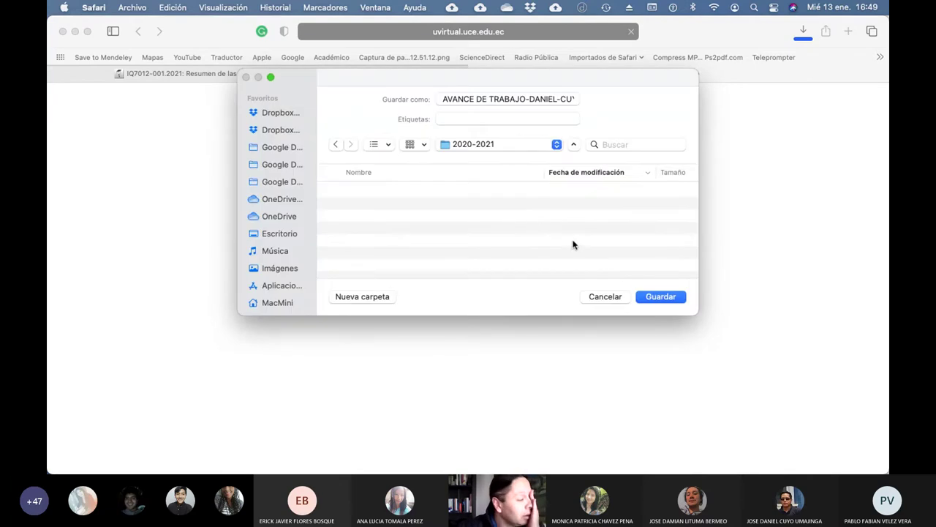
{"action": "left_click", "coordinate": [661, 297]}
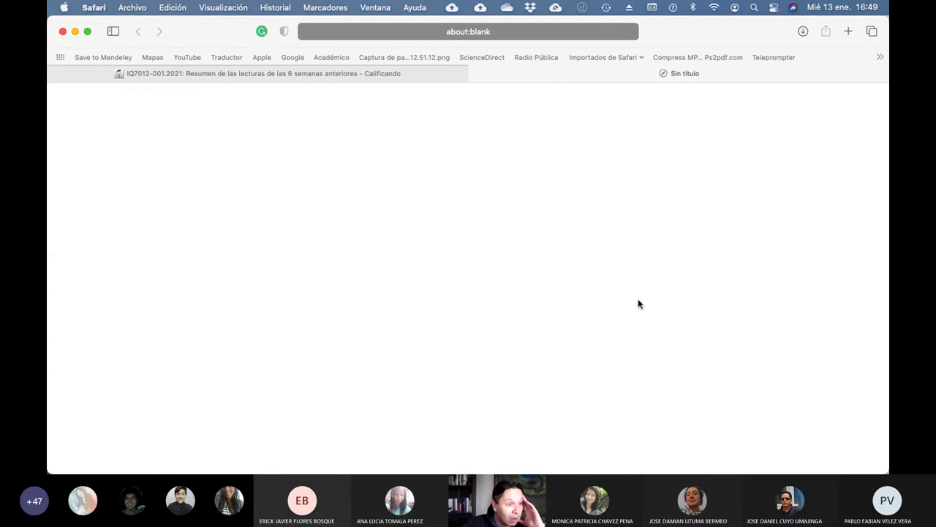
Step: Switch to Microsoft Word, start opening an existing document and browse to the UCE folder
{"action": "mouse_move", "coordinate": [472, 446]}
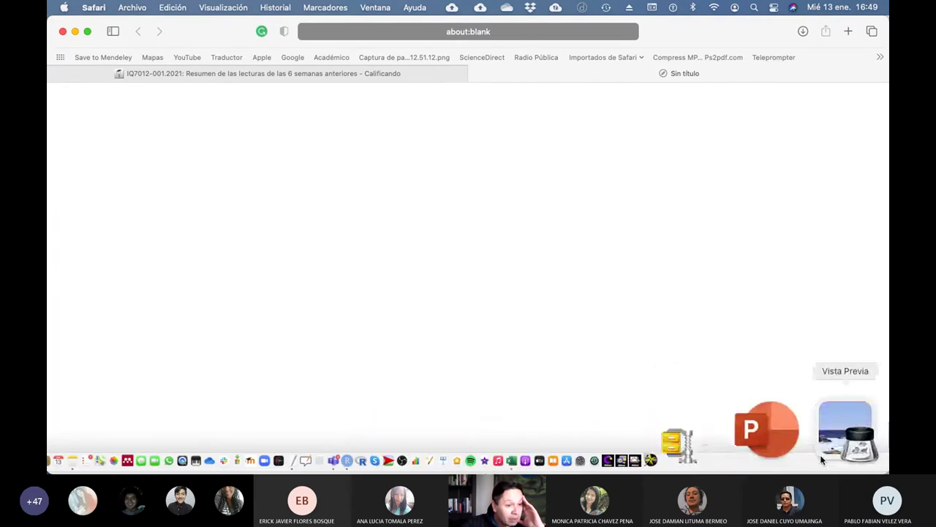
{"action": "left_click", "coordinate": [839, 442]}
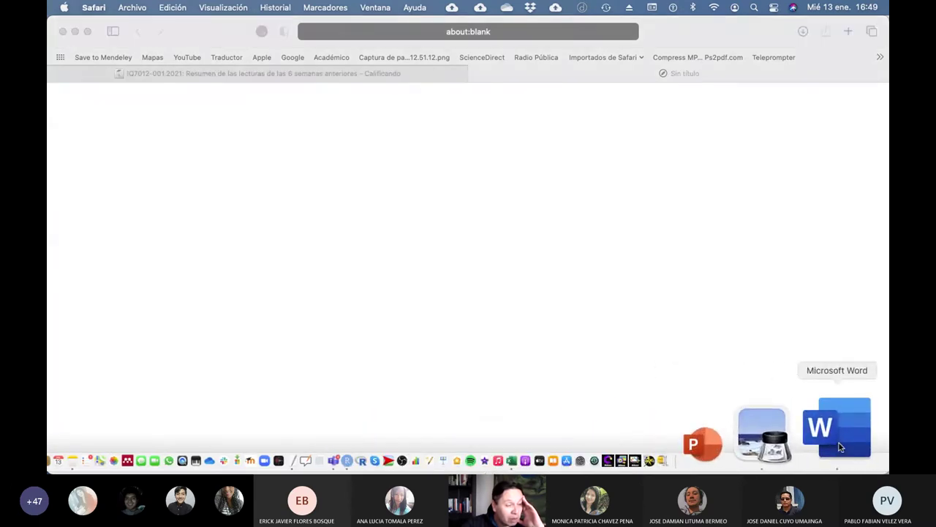
{"action": "left_click", "coordinate": [131, 9]}
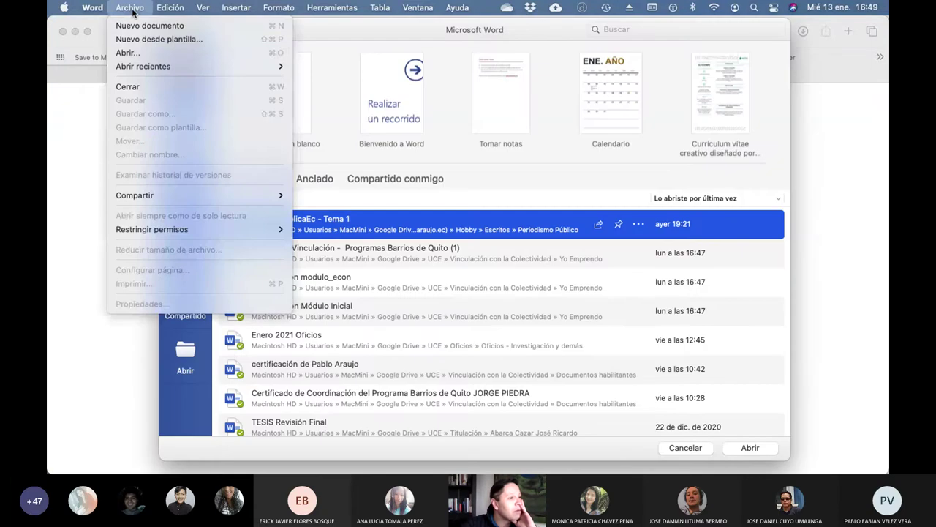
{"action": "left_click", "coordinate": [152, 48]}
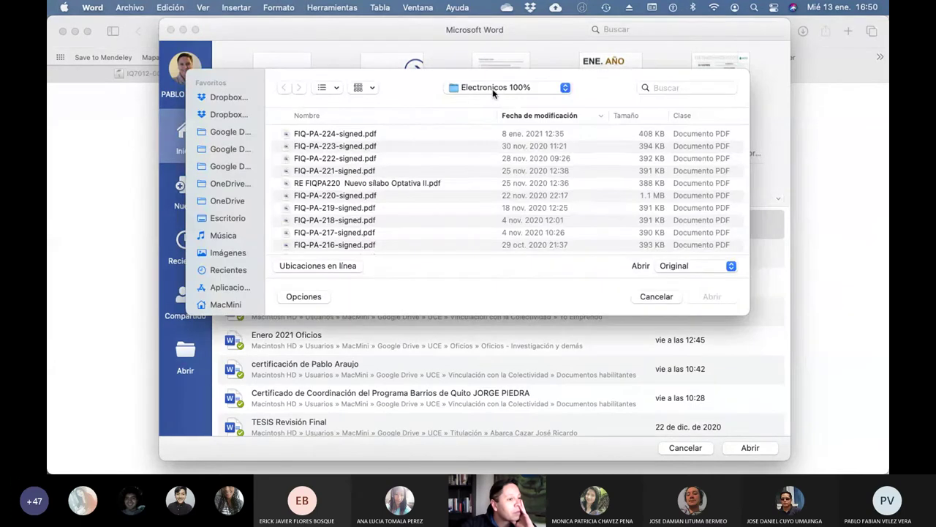
{"action": "left_click", "coordinate": [492, 89]}
{"action": "left_click", "coordinate": [493, 125]}
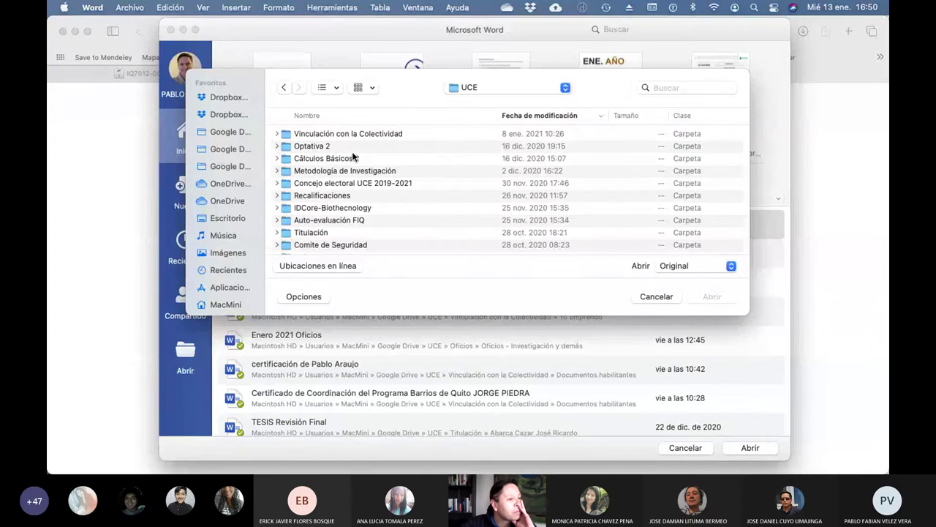
Step: Open the student's saved Word document from the 2020-2021 folder inside Metodología de Investigación > Trabajos
{"action": "double_click", "coordinate": [351, 170]}
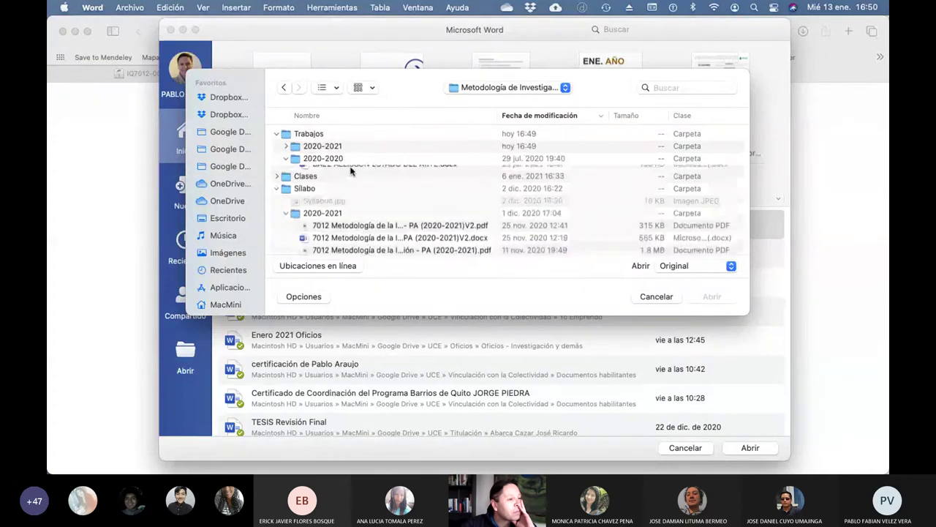
{"action": "double_click", "coordinate": [311, 134]}
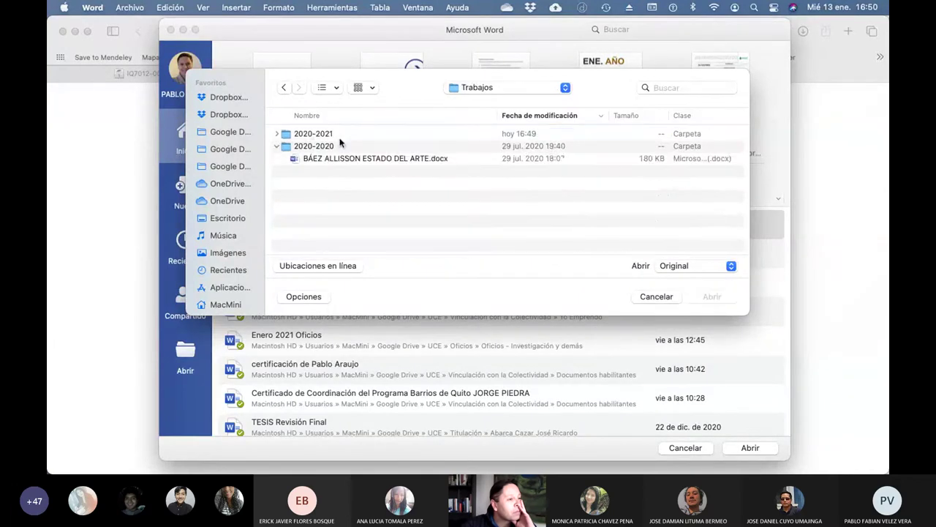
{"action": "left_click", "coordinate": [277, 146]}
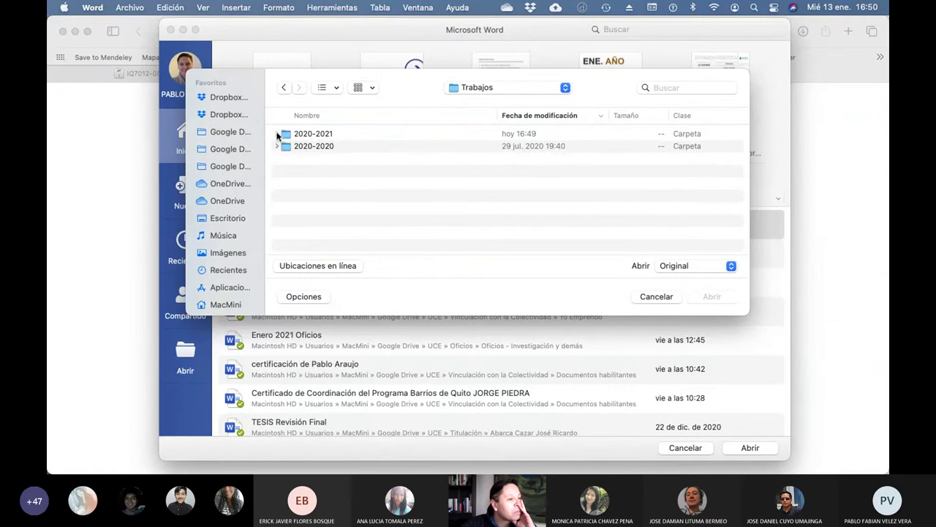
{"action": "left_click", "coordinate": [277, 134]}
{"action": "left_click", "coordinate": [362, 146]}
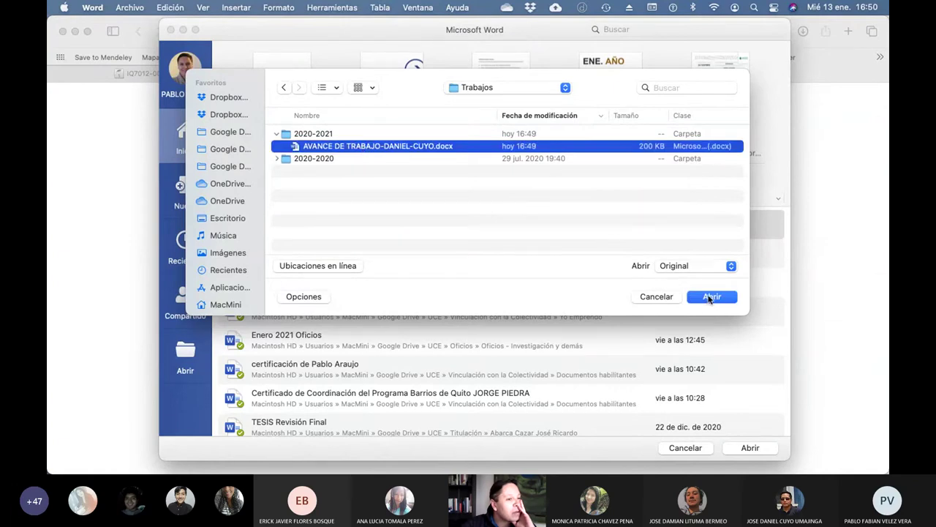
{"action": "left_click", "coordinate": [712, 296]}
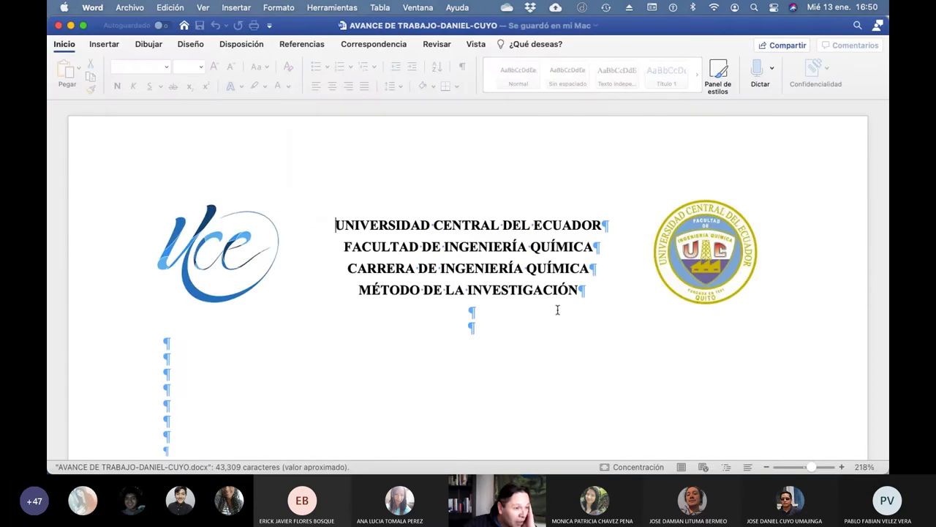
Step: Examine the student's document from the title page through the body text to the bibliography
{"action": "scroll", "coordinate": [548, 313], "scroll_direction": "down", "scroll_amount": 3}
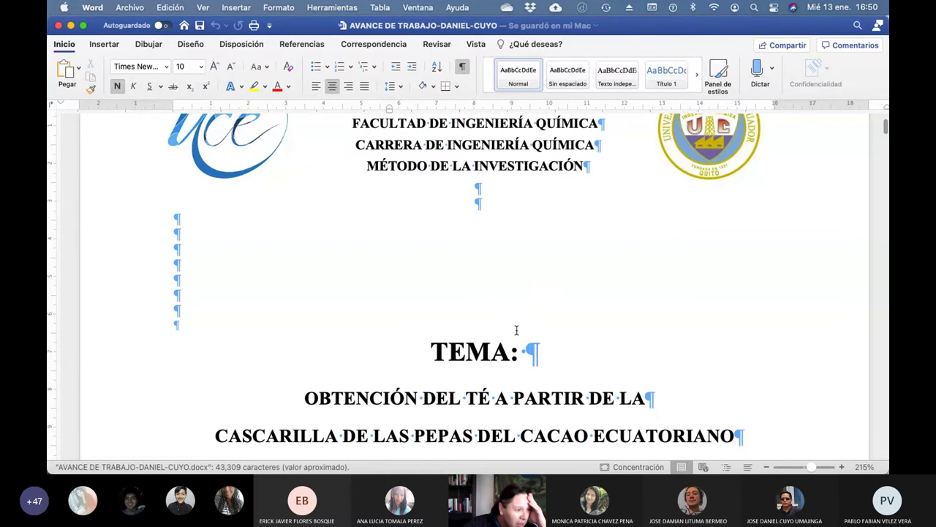
{"action": "scroll", "coordinate": [547, 315], "scroll_direction": "down", "scroll_amount": 5}
{"action": "scroll", "coordinate": [507, 340], "scroll_direction": "down", "scroll_amount": 15}
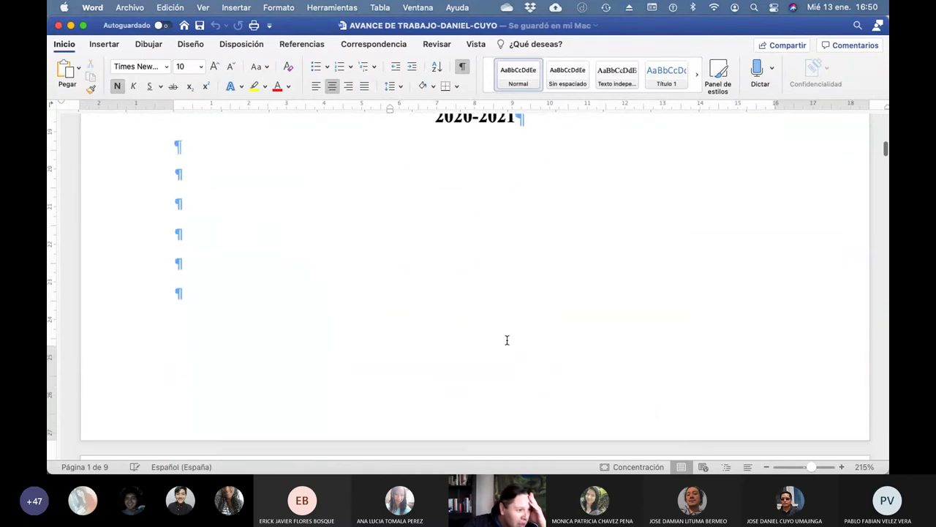
{"action": "scroll", "coordinate": [506, 340], "scroll_direction": "down", "scroll_amount": 6}
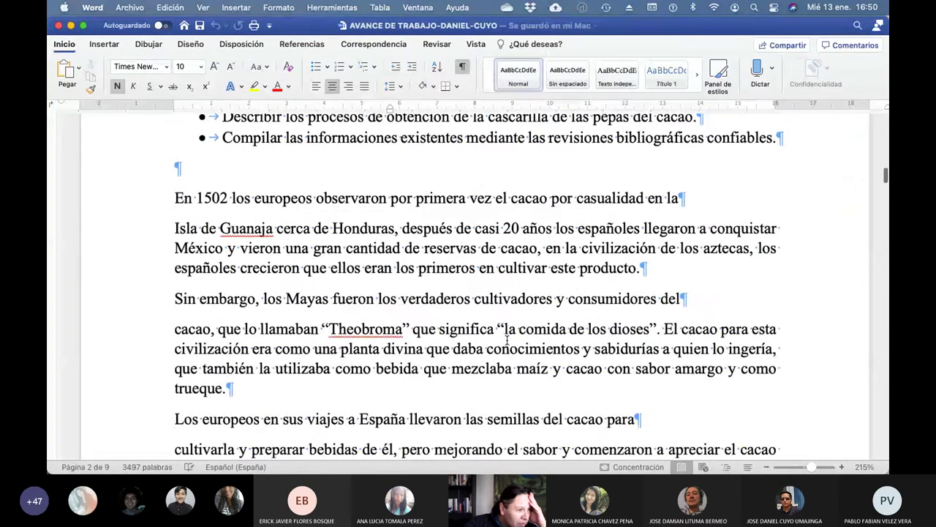
{"action": "scroll", "coordinate": [507, 341], "scroll_direction": "down", "scroll_amount": 15}
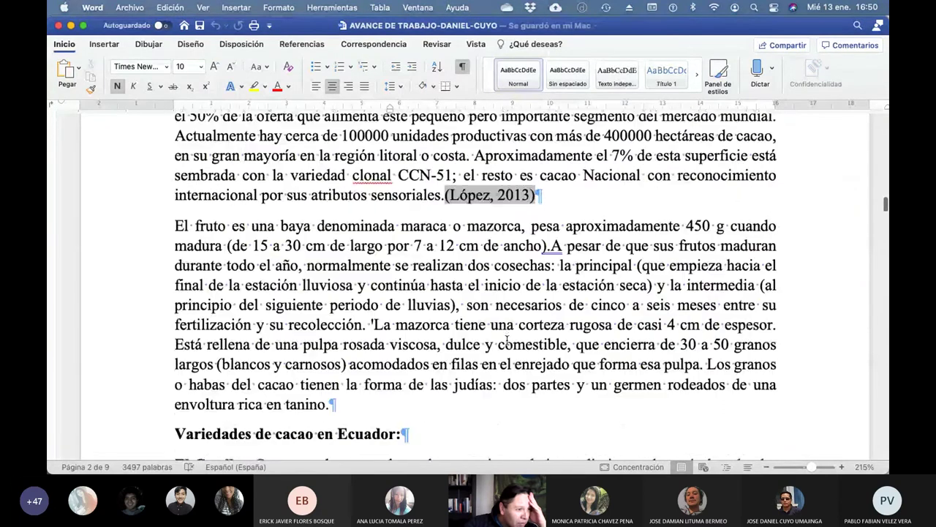
{"action": "scroll", "coordinate": [506, 340], "scroll_direction": "down", "scroll_amount": 20}
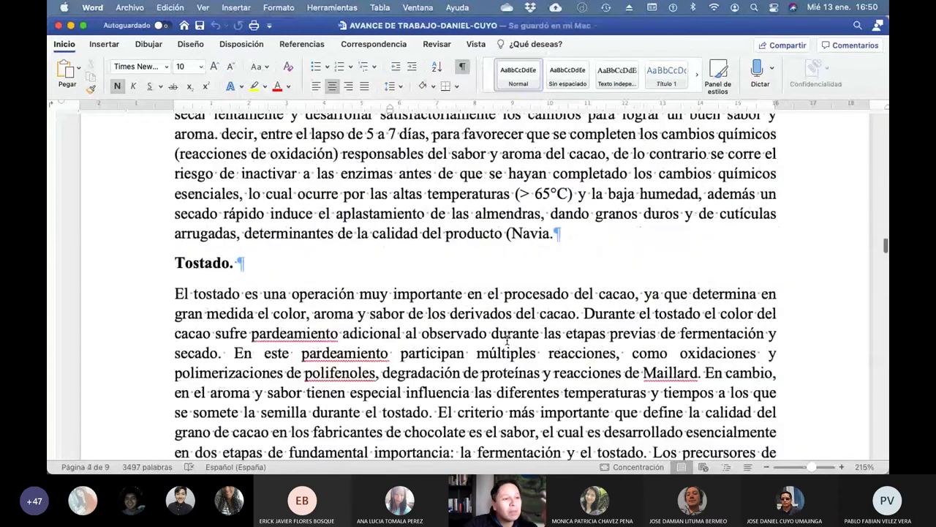
{"action": "scroll", "coordinate": [506, 340], "scroll_direction": "down", "scroll_amount": 20}
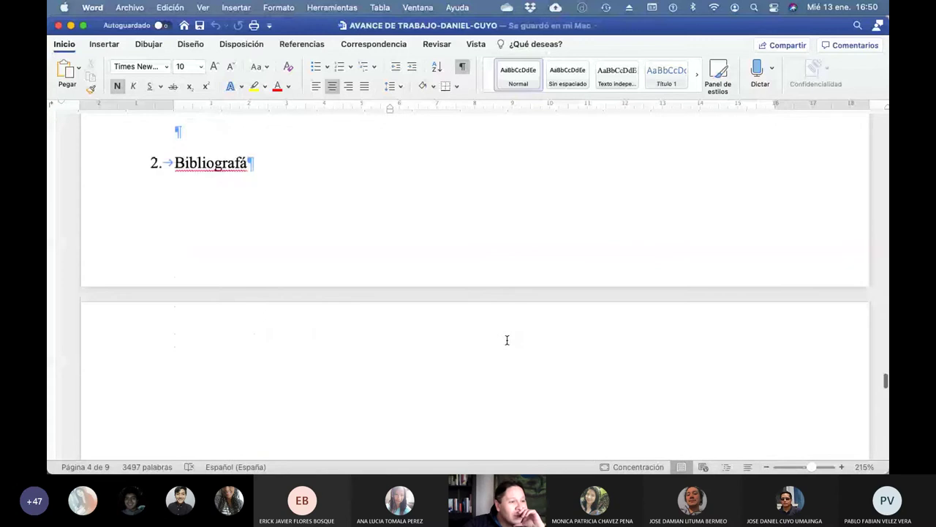
{"action": "scroll", "coordinate": [507, 340], "scroll_direction": "down", "scroll_amount": 10}
{"action": "scroll", "coordinate": [507, 338], "scroll_direction": "down", "scroll_amount": 1}
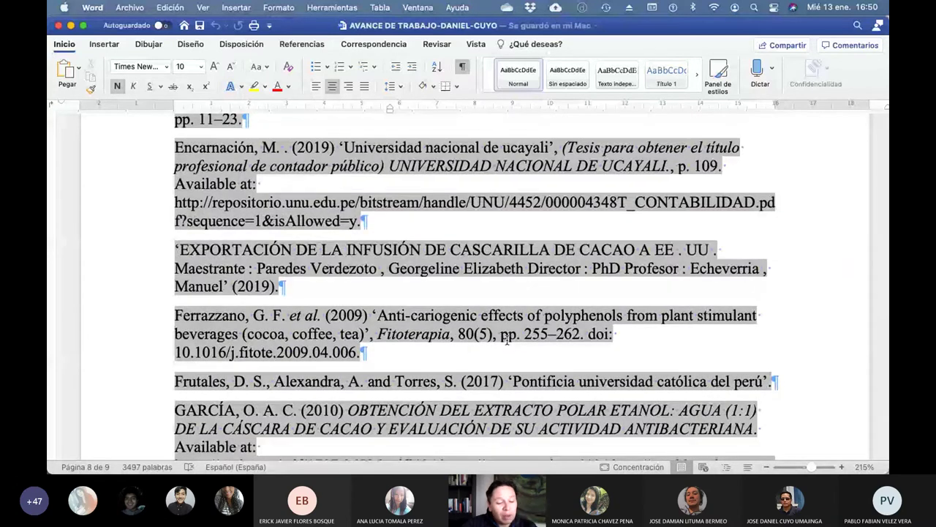
Step: Review the rubric on the student's grading page in Safari and save the grading while moving on to the following student
{"action": "key", "text": "super+Tab"}
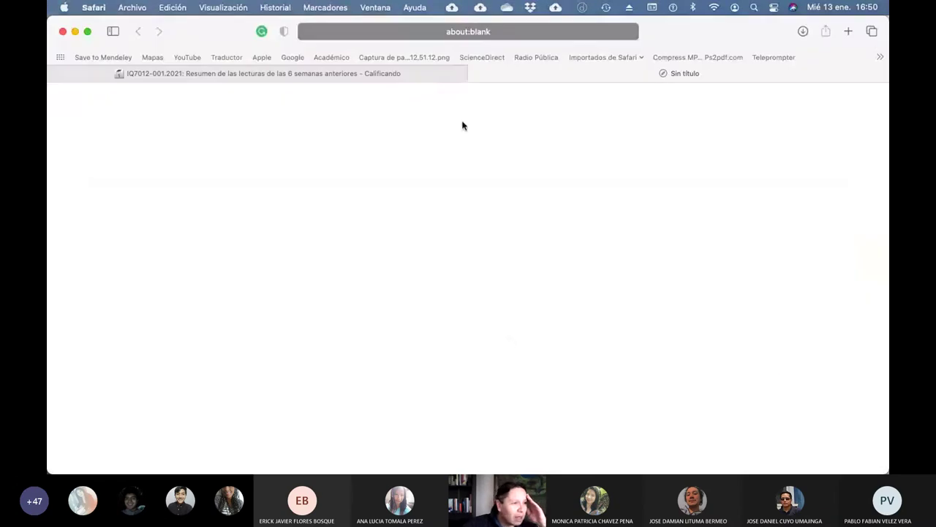
{"action": "scroll", "coordinate": [514, 295], "scroll_direction": "down", "scroll_amount": 3}
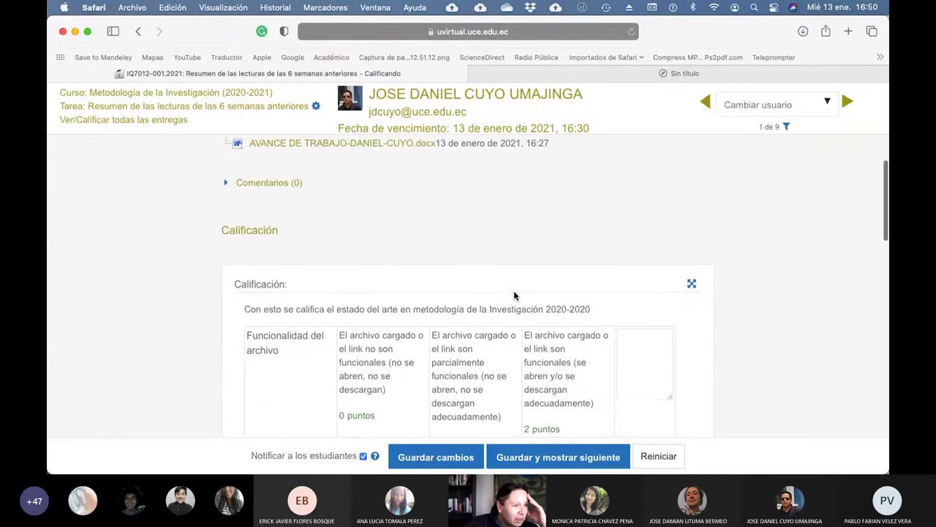
{"action": "scroll", "coordinate": [514, 295], "scroll_direction": "down", "scroll_amount": 8}
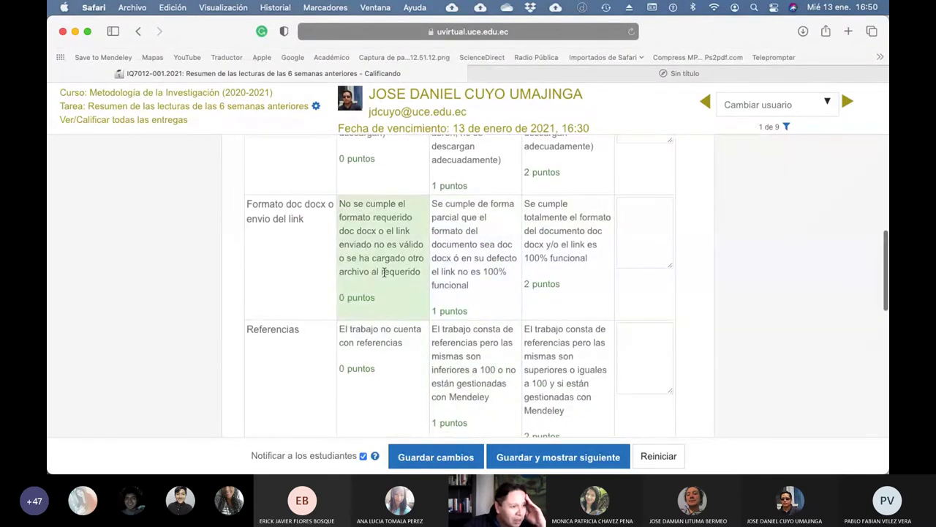
{"action": "scroll", "coordinate": [558, 344], "scroll_direction": "down", "scroll_amount": 10}
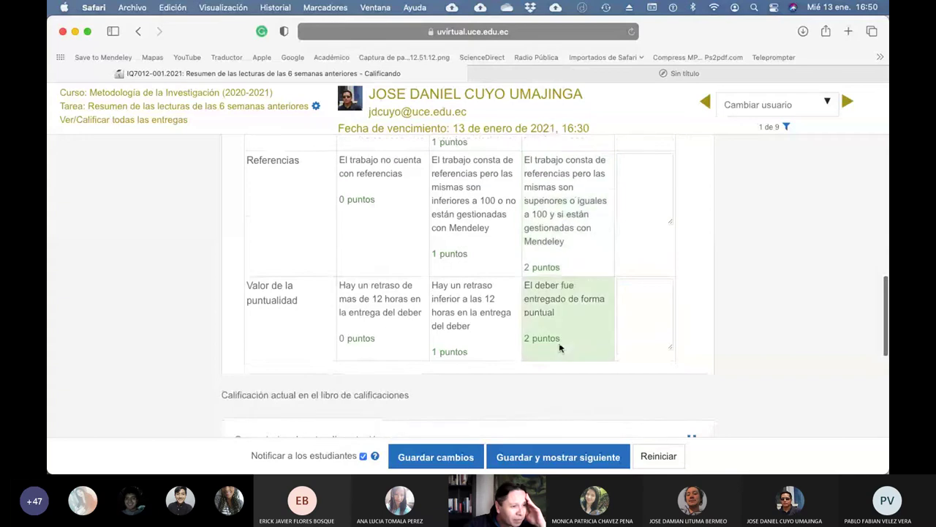
{"action": "scroll", "coordinate": [559, 344], "scroll_direction": "down", "scroll_amount": 5}
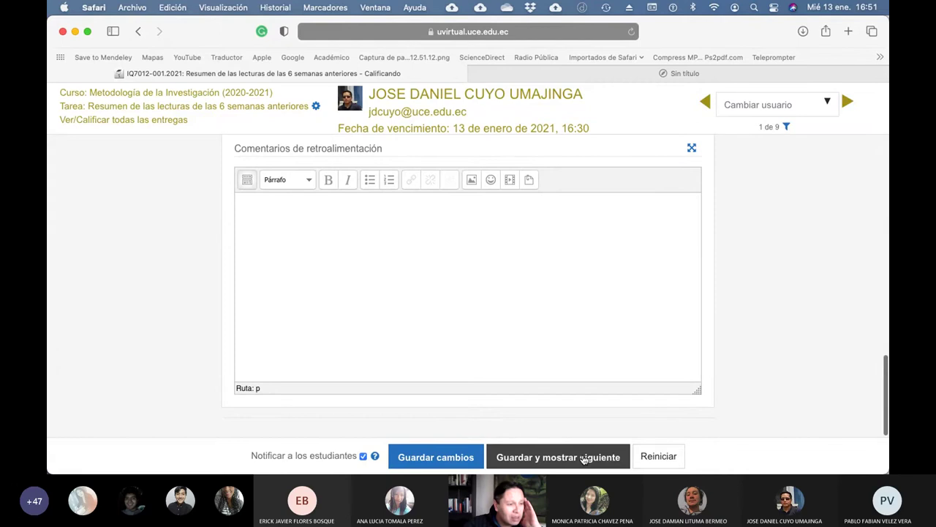
{"action": "left_click", "coordinate": [584, 459]}
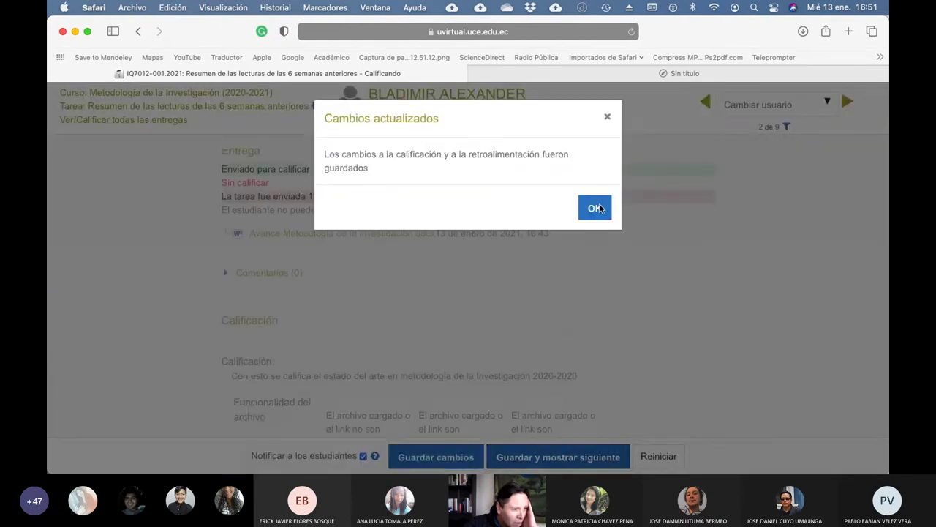
{"action": "left_click", "coordinate": [596, 208]}
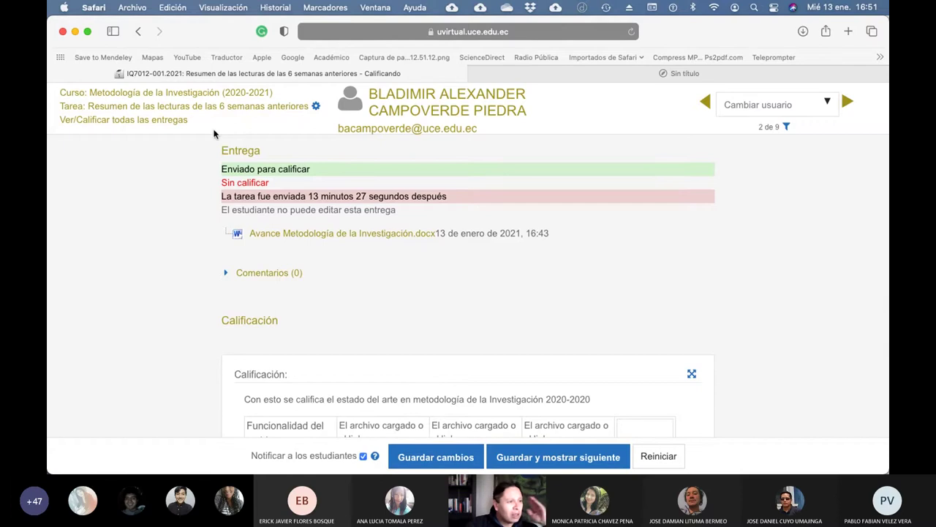
Step: Return to the list of all submissions and examine the status, modification date and files of students whose surnames start with C
{"action": "left_click", "coordinate": [165, 121]}
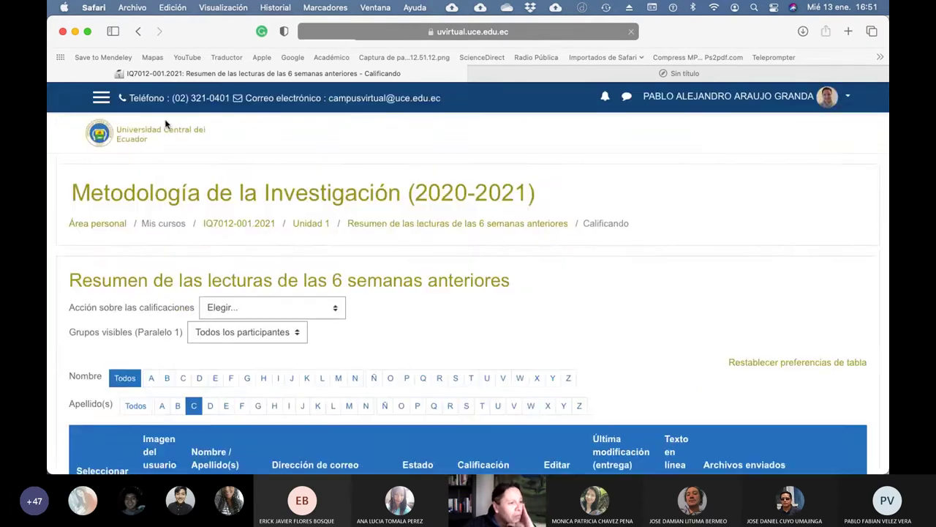
{"action": "scroll", "coordinate": [593, 294], "scroll_direction": "down", "scroll_amount": 5}
{"action": "scroll", "coordinate": [592, 293], "scroll_direction": "down", "scroll_amount": 3}
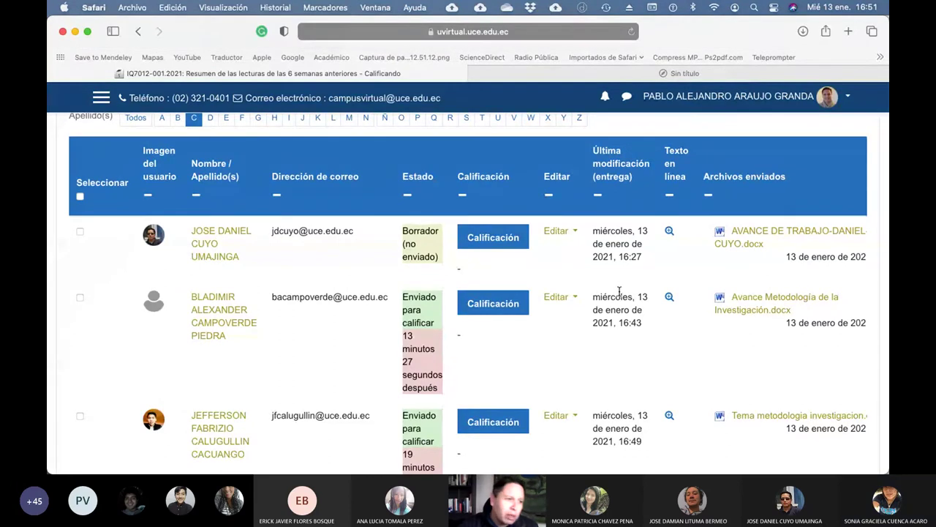
{"action": "scroll", "coordinate": [560, 316], "scroll_direction": "up", "scroll_amount": 4}
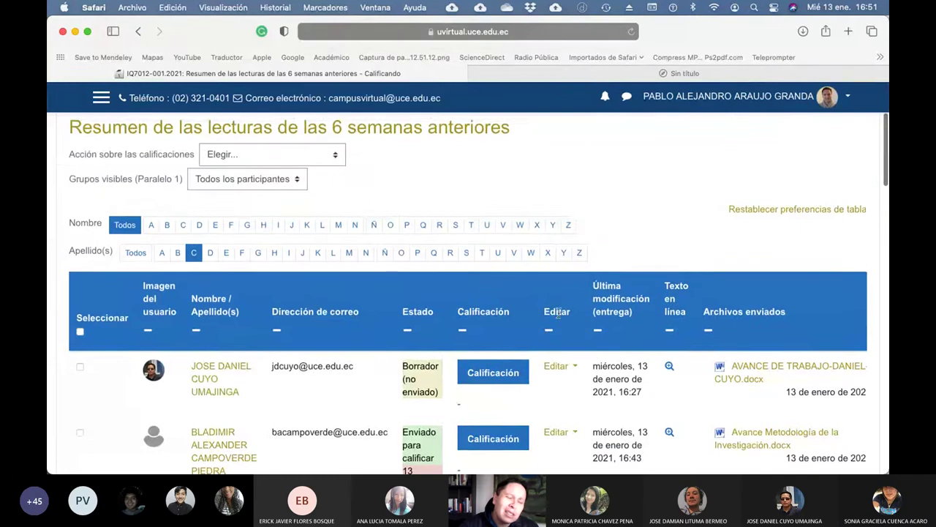
{"action": "scroll", "coordinate": [574, 315], "scroll_direction": "up", "scroll_amount": 4}
{"action": "scroll", "coordinate": [578, 315], "scroll_direction": "down", "scroll_amount": 4}
{"action": "scroll", "coordinate": [577, 313], "scroll_direction": "down", "scroll_amount": 1}
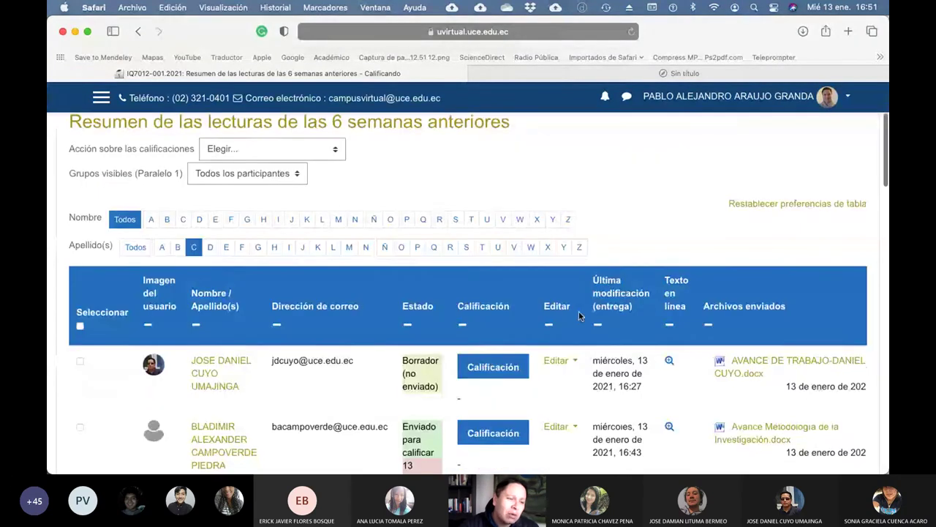
{"action": "scroll", "coordinate": [607, 292], "scroll_direction": "right", "scroll_amount": 1}
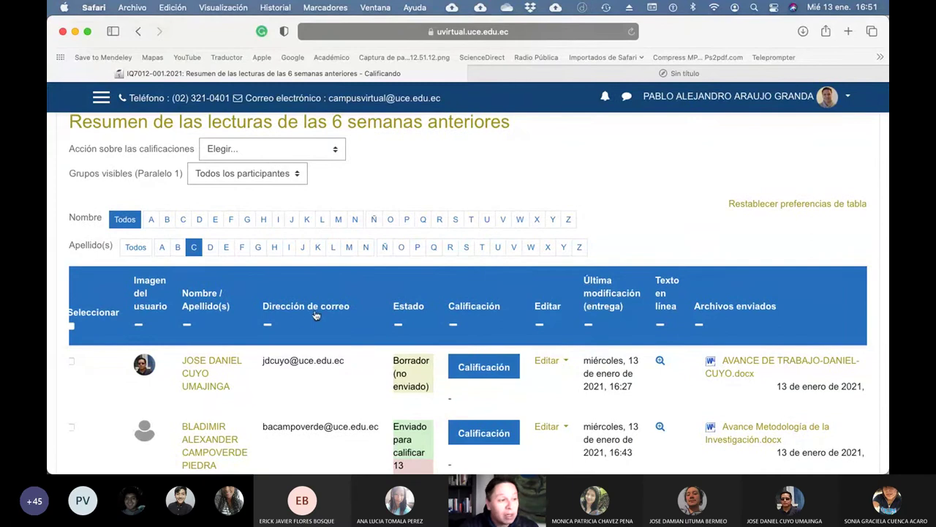
{"action": "scroll", "coordinate": [299, 313], "scroll_direction": "up", "scroll_amount": 4}
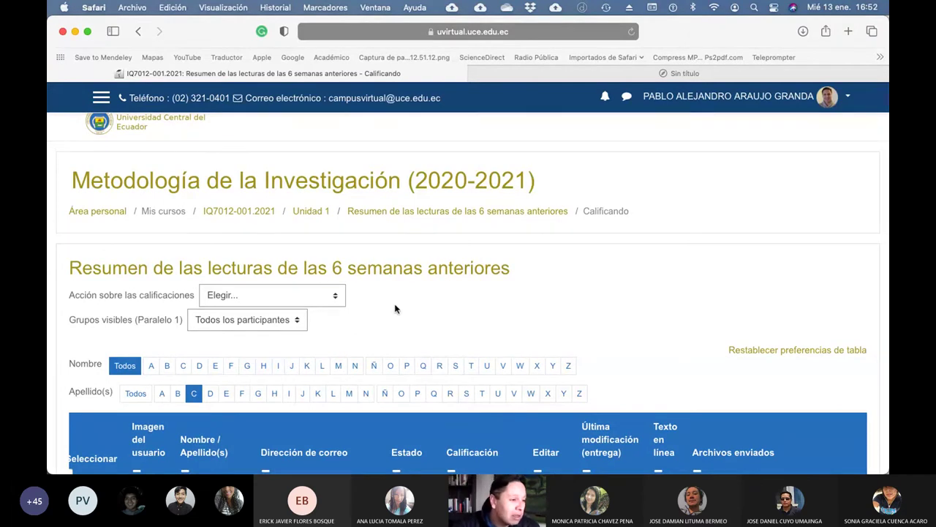
{"action": "scroll", "coordinate": [395, 309], "scroll_direction": "down", "scroll_amount": 5}
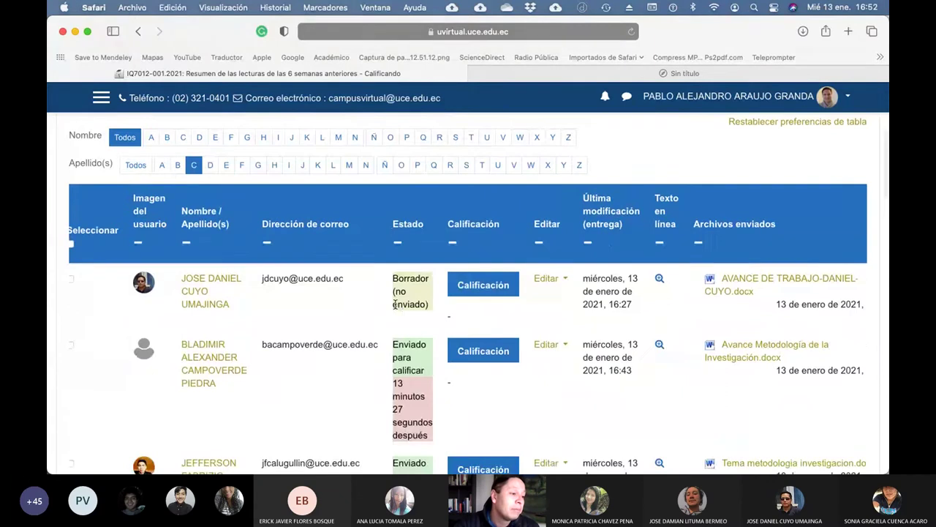
{"action": "scroll", "coordinate": [395, 309], "scroll_direction": "down", "scroll_amount": 2}
{"action": "scroll", "coordinate": [395, 307], "scroll_direction": "up", "scroll_amount": 5}
{"action": "scroll", "coordinate": [395, 305], "scroll_direction": "up", "scroll_amount": 3}
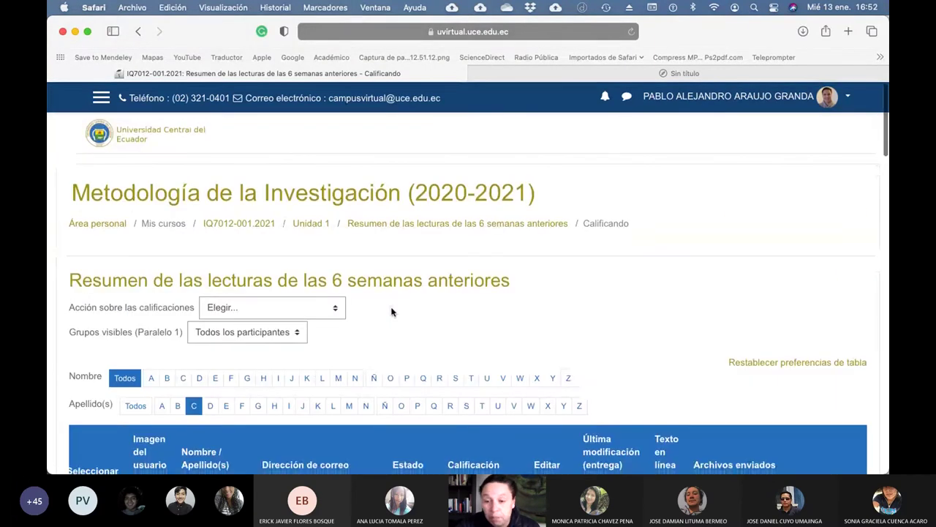
Step: Show the submissions of all surnames and open the grading page of the first listed student
{"action": "left_click", "coordinate": [136, 406]}
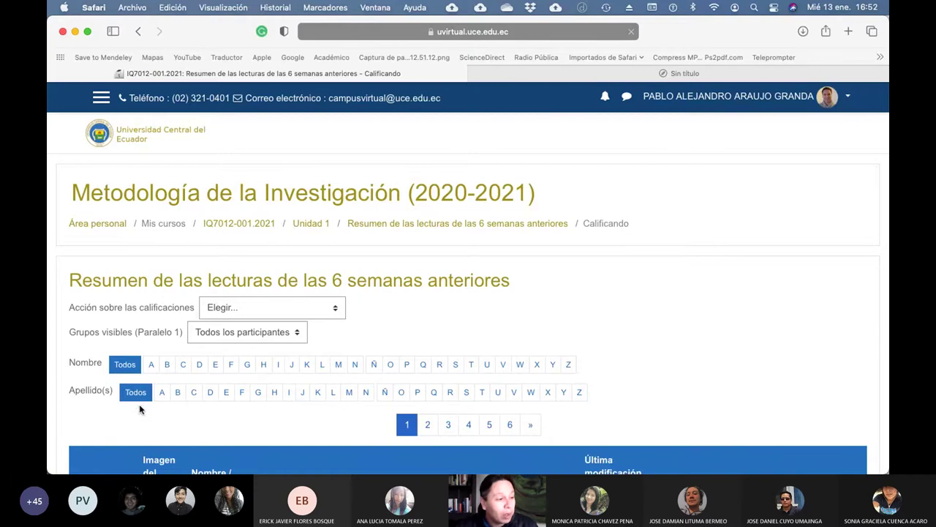
{"action": "scroll", "coordinate": [666, 335], "scroll_direction": "down", "scroll_amount": 5}
{"action": "scroll", "coordinate": [657, 335], "scroll_direction": "down", "scroll_amount": 4}
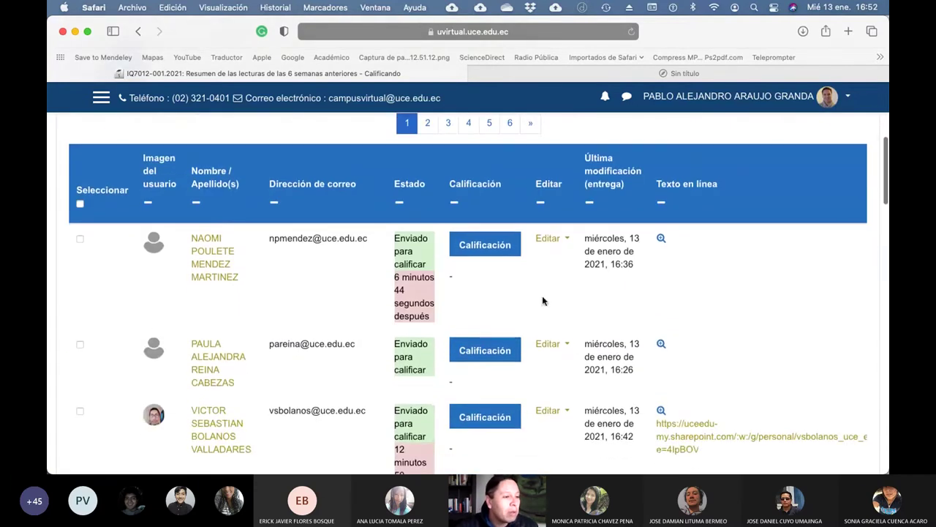
{"action": "left_click", "coordinate": [506, 250]}
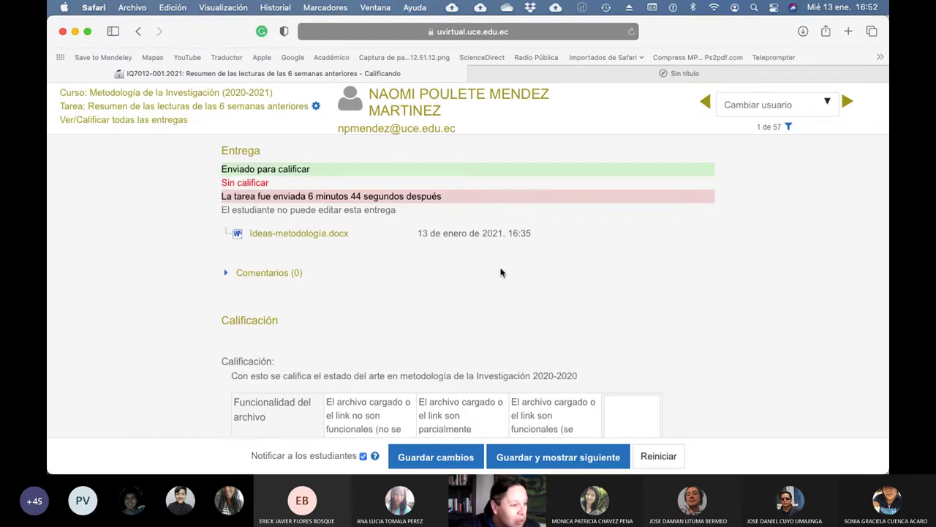
Step: Mark 2 points for document format, 2 points for references and 1 point for punctuality in the student's grading rubric
{"action": "scroll", "coordinate": [502, 267], "scroll_direction": "down", "scroll_amount": 4}
{"action": "scroll", "coordinate": [635, 286], "scroll_direction": "down", "scroll_amount": 3}
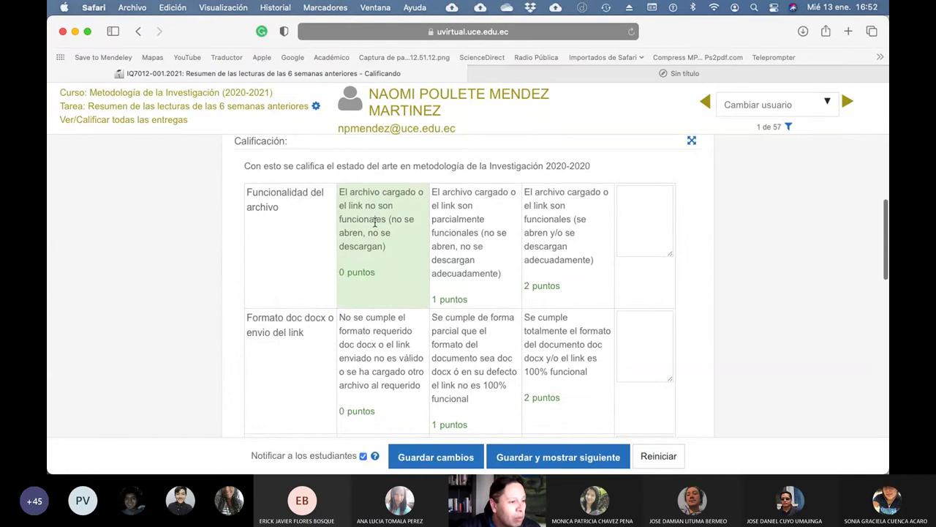
{"action": "left_click", "coordinate": [482, 343]}
{"action": "scroll", "coordinate": [500, 338], "scroll_direction": "down", "scroll_amount": 3}
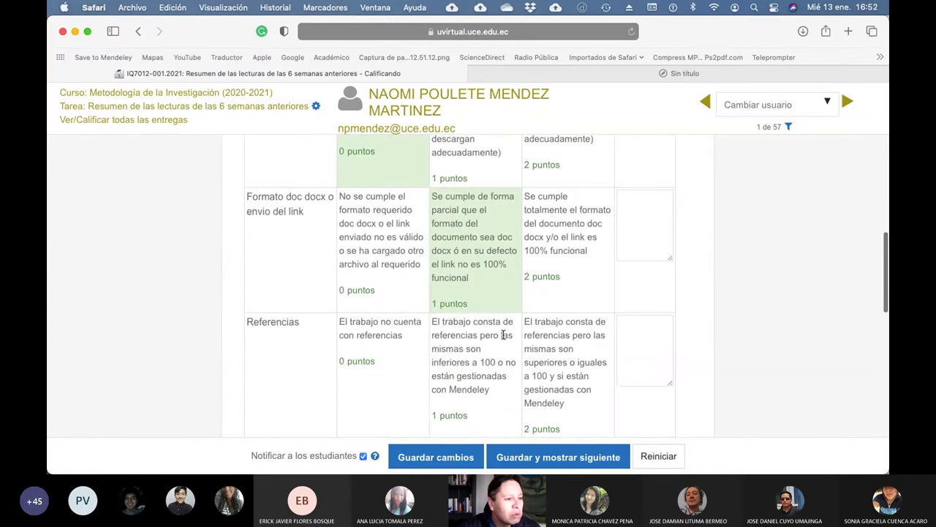
{"action": "left_click", "coordinate": [554, 252]}
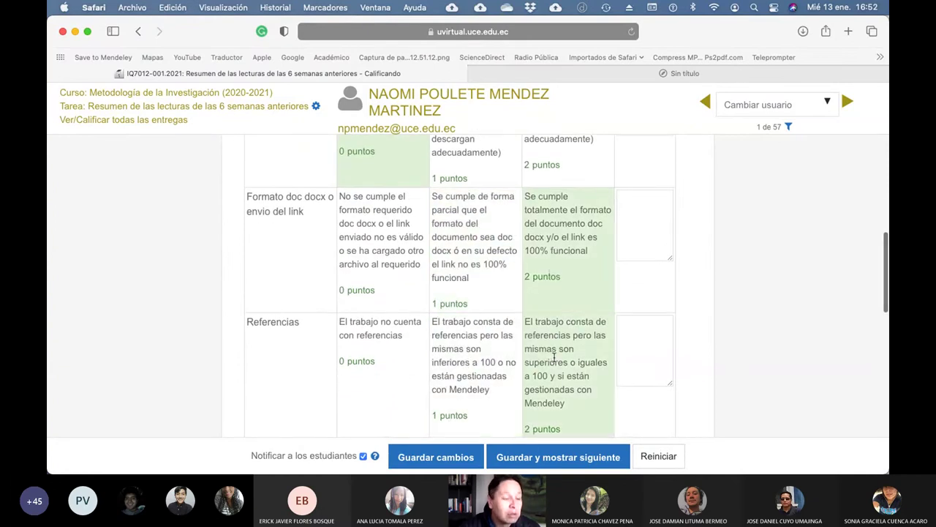
{"action": "scroll", "coordinate": [553, 356], "scroll_direction": "down", "scroll_amount": 3}
{"action": "left_click", "coordinate": [479, 342]}
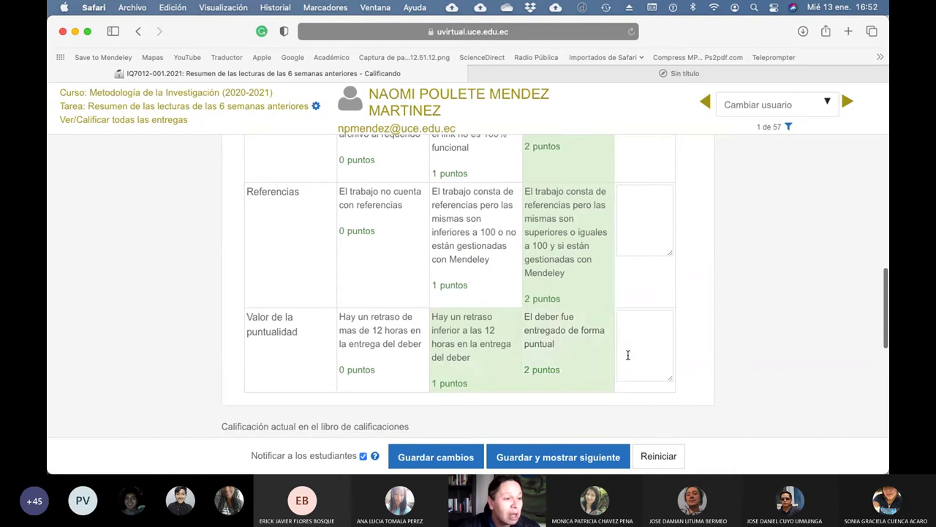
{"action": "scroll", "coordinate": [790, 307], "scroll_direction": "up", "scroll_amount": 1}
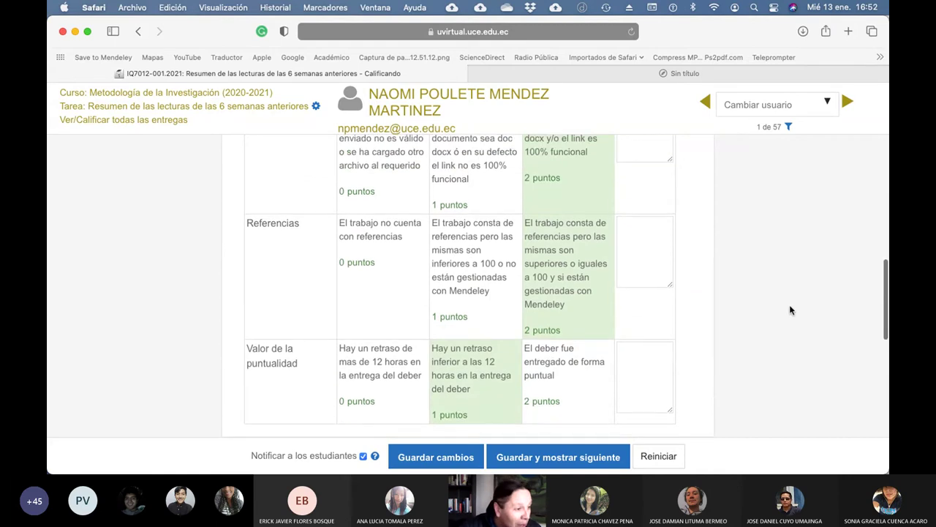
{"action": "scroll", "coordinate": [790, 309], "scroll_direction": "down", "scroll_amount": 1}
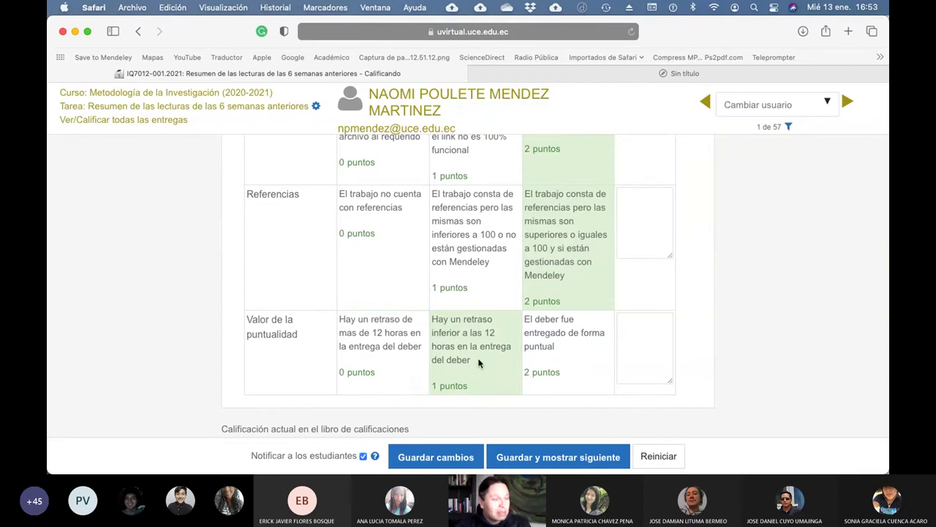
Step: Compare the submission's recorded delay with the punctuality levels in the rubric
{"action": "scroll", "coordinate": [479, 362], "scroll_direction": "up", "scroll_amount": 10}
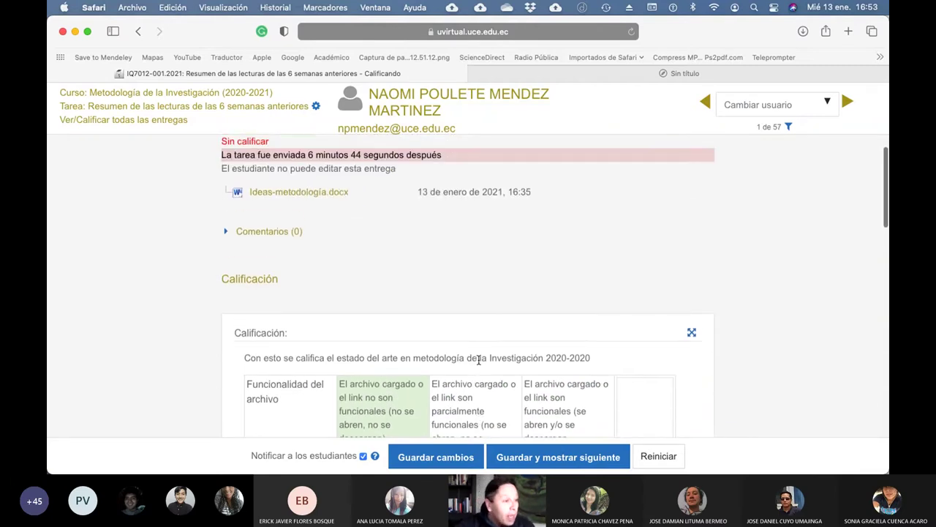
{"action": "scroll", "coordinate": [479, 362], "scroll_direction": "up", "scroll_amount": 2}
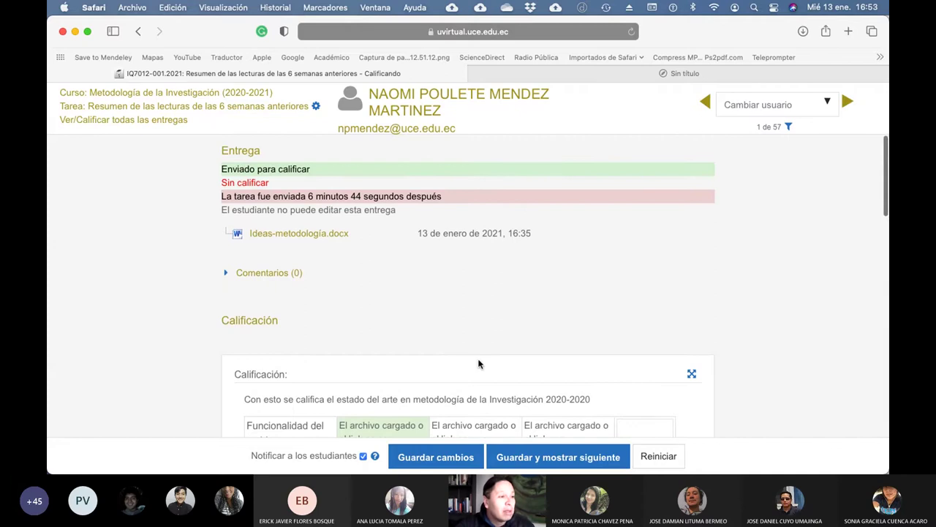
{"action": "scroll", "coordinate": [479, 364], "scroll_direction": "down", "scroll_amount": 10}
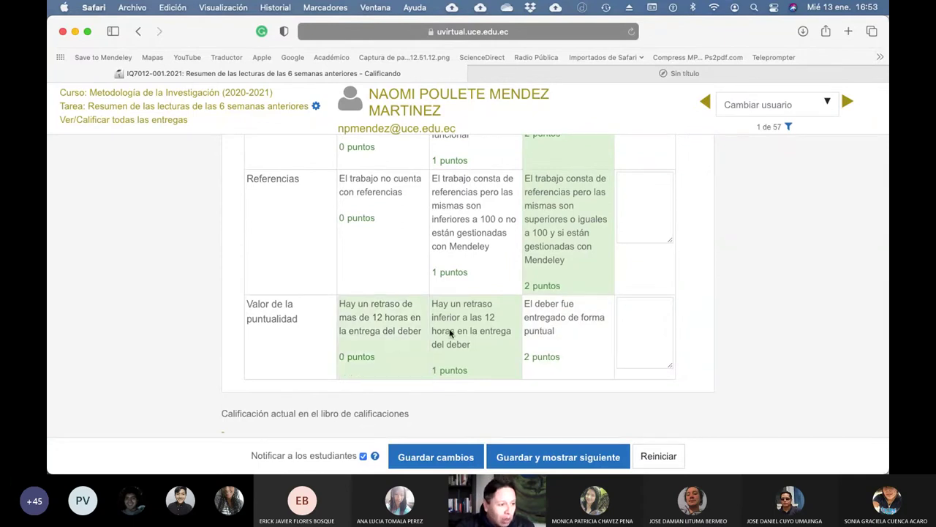
{"action": "scroll", "coordinate": [581, 338], "scroll_direction": "up", "scroll_amount": 10}
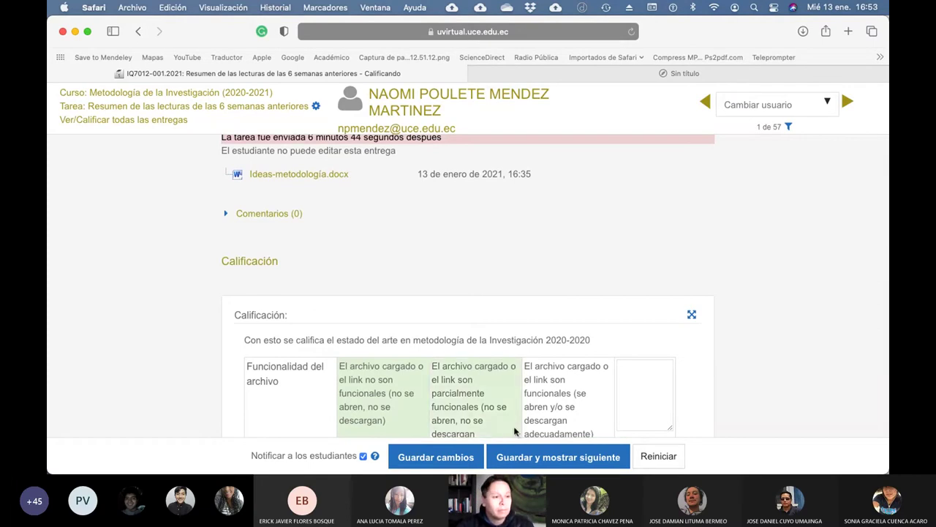
Step: Return to the list of all submissions for the reading summary assignment
{"action": "left_click", "coordinate": [137, 122]}
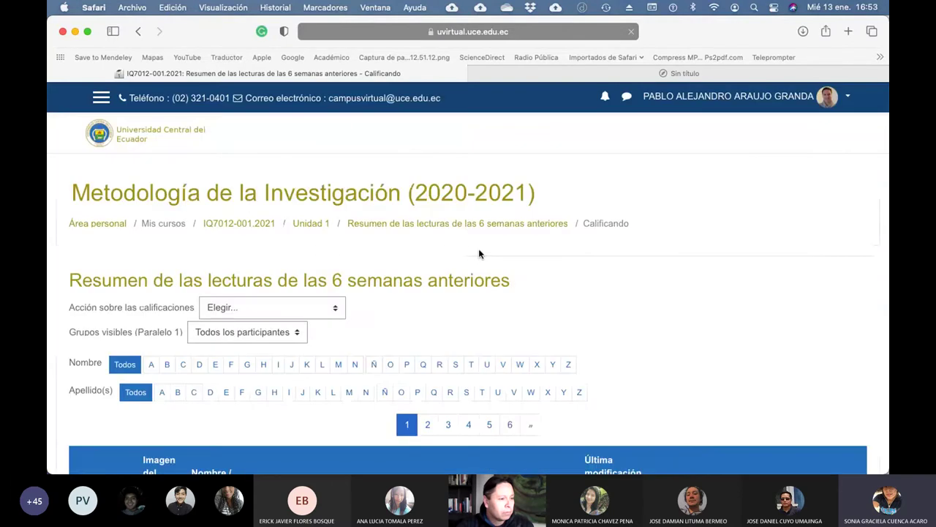
{"action": "scroll", "coordinate": [612, 257], "scroll_direction": "down", "scroll_amount": 3}
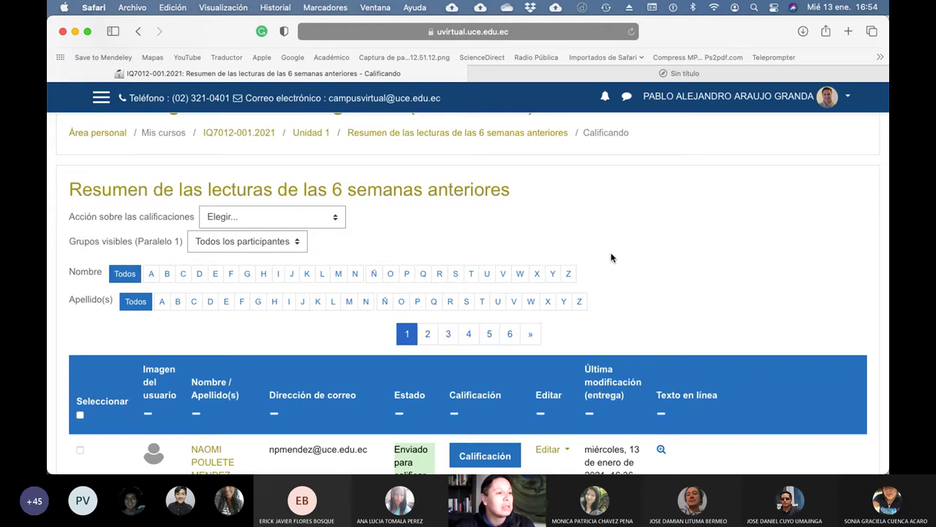
{"action": "scroll", "coordinate": [611, 258], "scroll_direction": "up", "scroll_amount": 2}
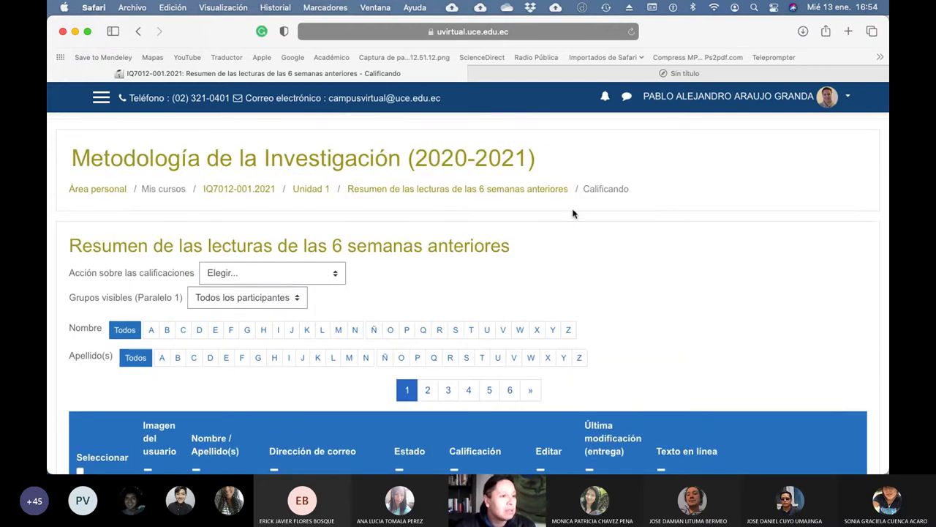
Step: Switch to the other browser window and reload the virtual campus page showing the session lock error
{"action": "key", "text": "super+grave"}
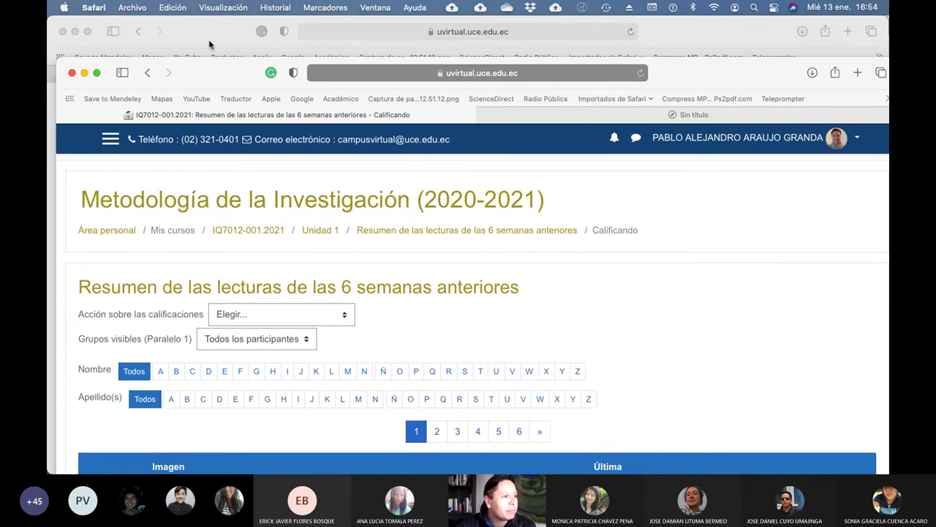
{"action": "left_click", "coordinate": [209, 45]}
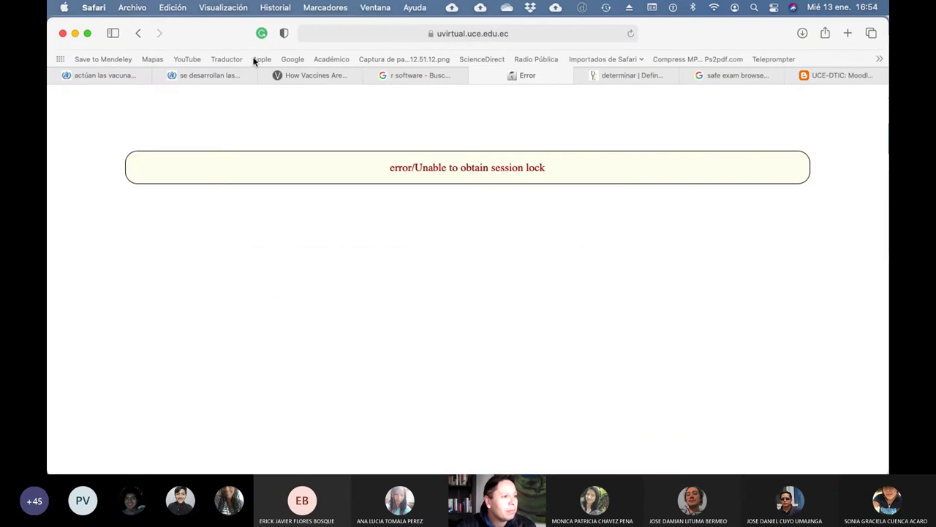
{"action": "left_click", "coordinate": [629, 35]}
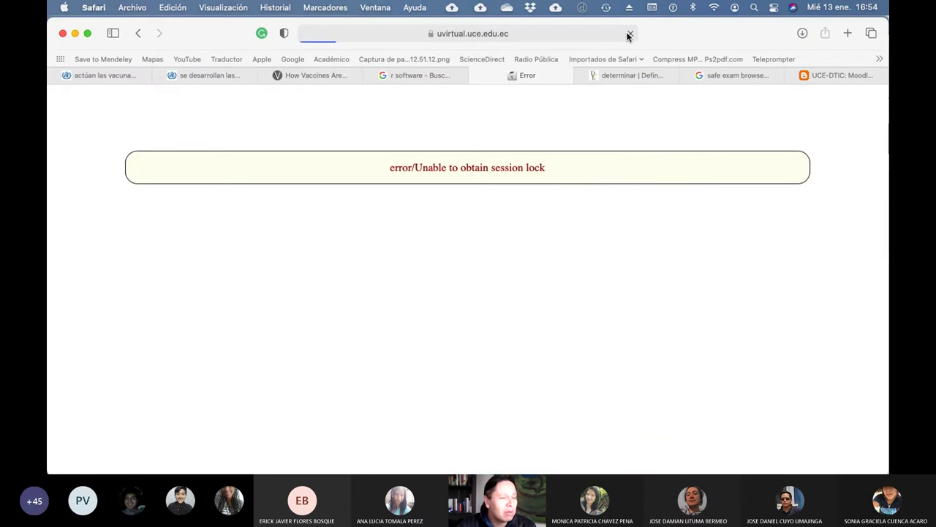
Step: Bring all browser windows to the front and close the virtual campus tab with the session lock error
{"action": "left_click", "coordinate": [371, 9]}
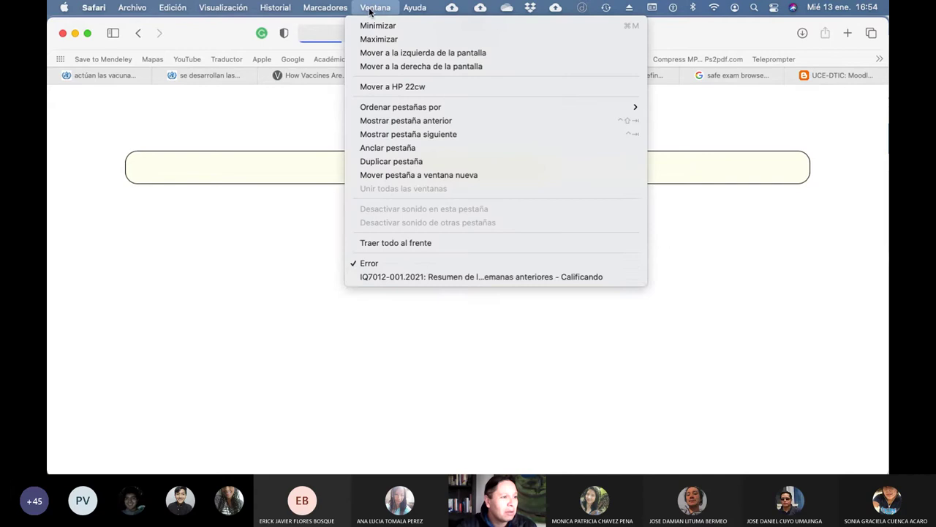
{"action": "left_click", "coordinate": [487, 241]}
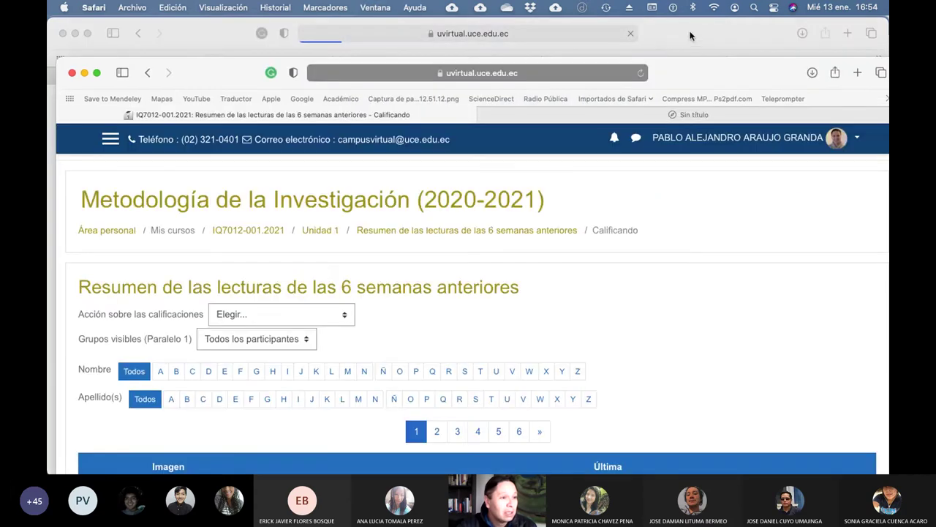
{"action": "left_click_drag", "start_coordinate": [691, 50], "coordinate": [696, 17]}
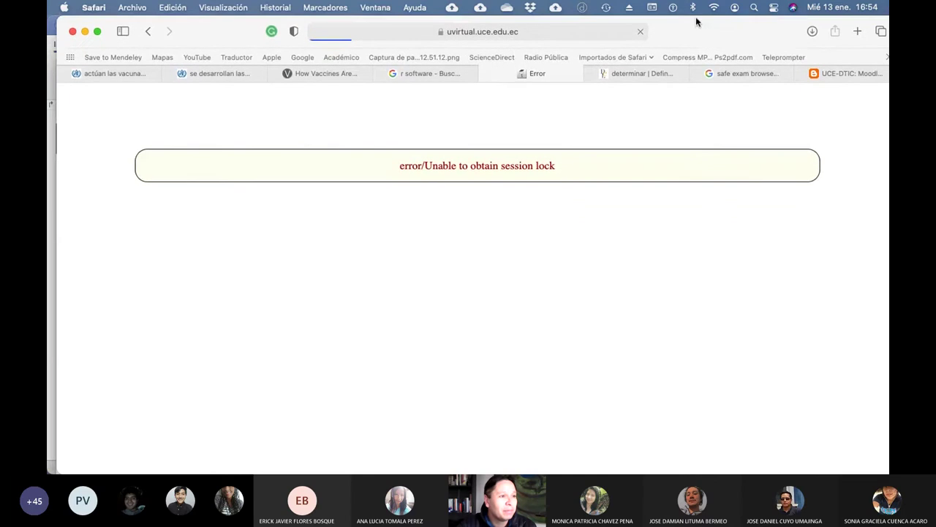
{"action": "left_click", "coordinate": [486, 74]}
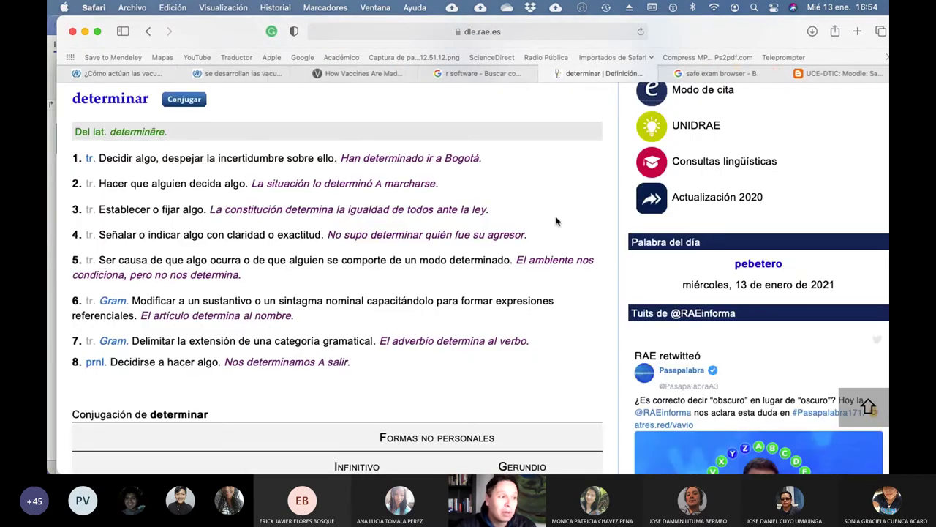
Step: Go back to the assignment's browser window, log out of the virtual campus and close that window
{"action": "key", "text": "ctrl+Up"}
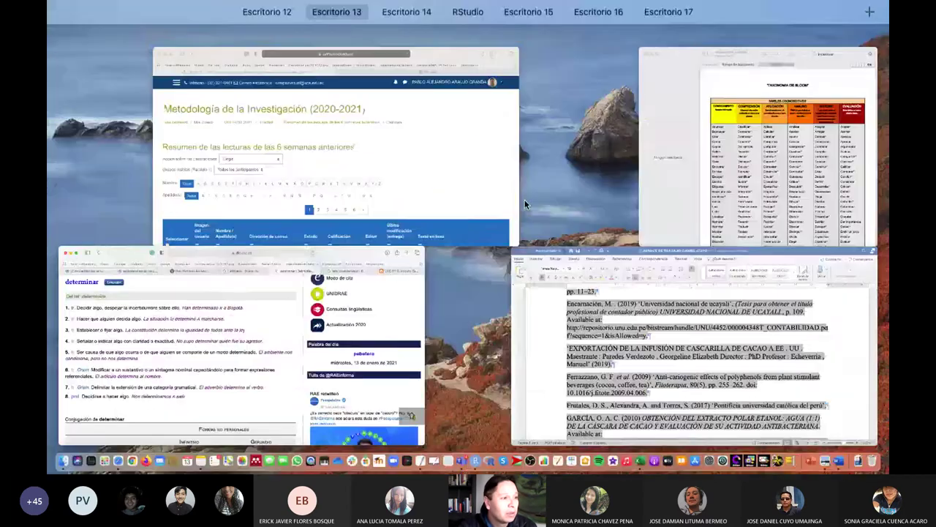
{"action": "left_click", "coordinate": [403, 132]}
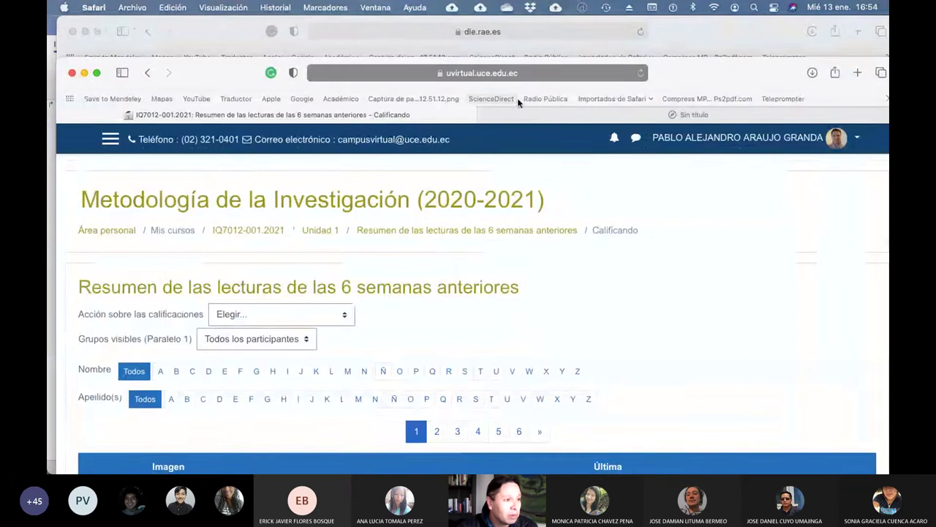
{"action": "left_click", "coordinate": [857, 140]}
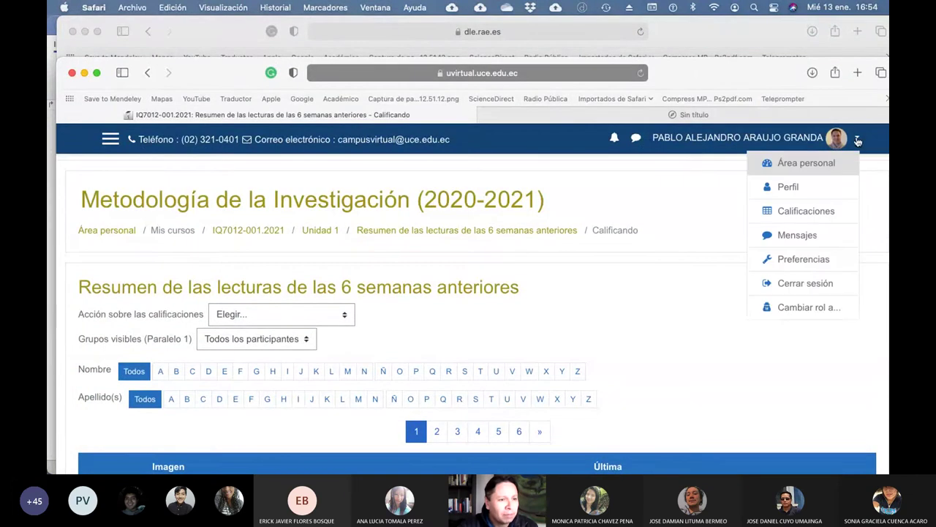
{"action": "left_click", "coordinate": [790, 290]}
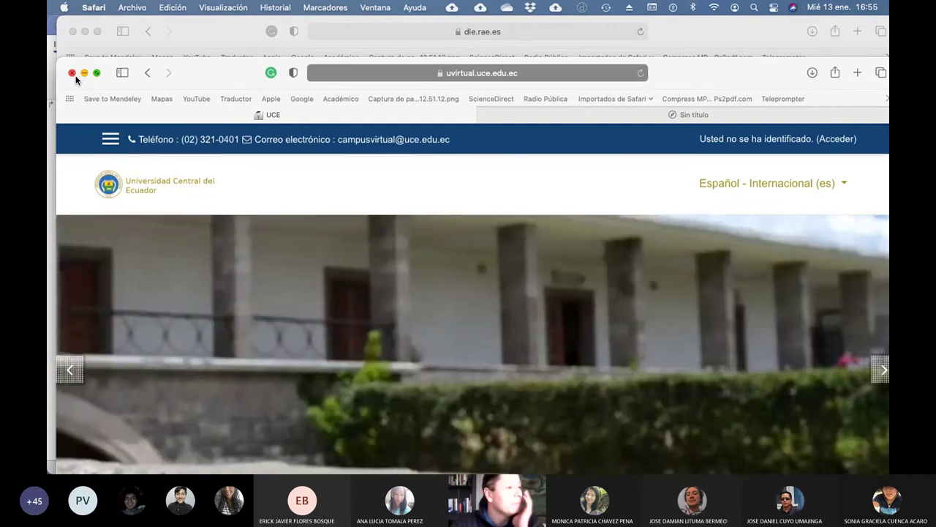
{"action": "left_click", "coordinate": [72, 73]}
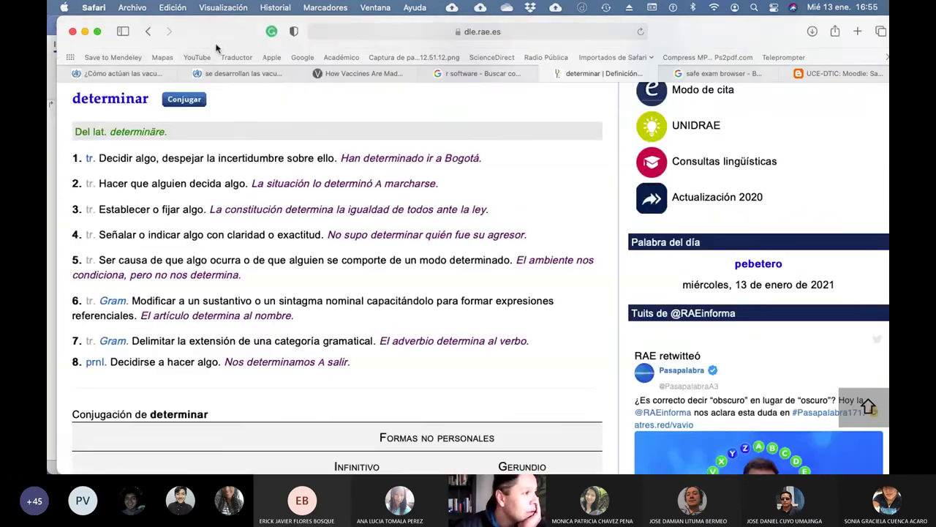
Step: Align the remaining browser window with the screen edge and close its "safe exam browser" search tab
{"action": "mouse_move", "coordinate": [207, 39]}
{"action": "left_mouse_down"}
{"action": "mouse_move", "coordinate": [207, 63]}
{"action": "mouse_move", "coordinate": [201, 38]}
{"action": "left_mouse_up"}
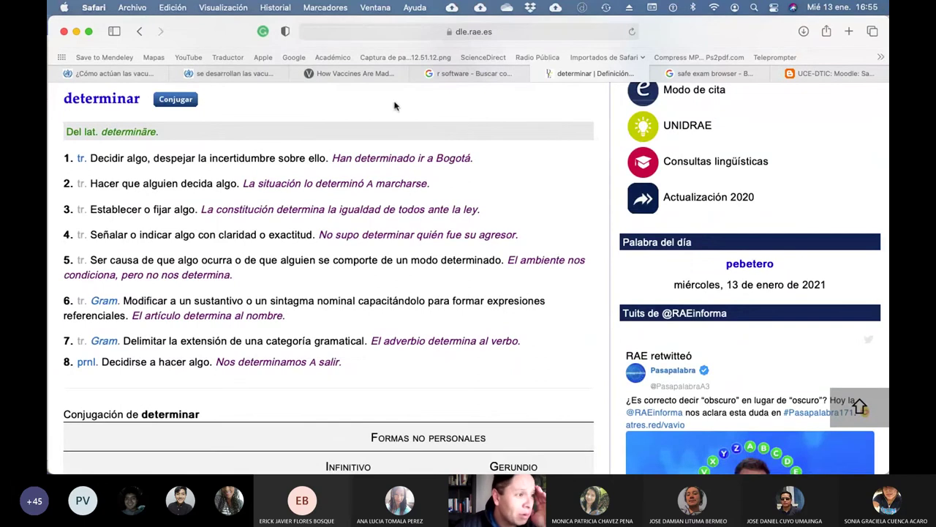
{"action": "left_click", "coordinate": [657, 74]}
{"action": "mouse_move", "coordinate": [688, 75]}
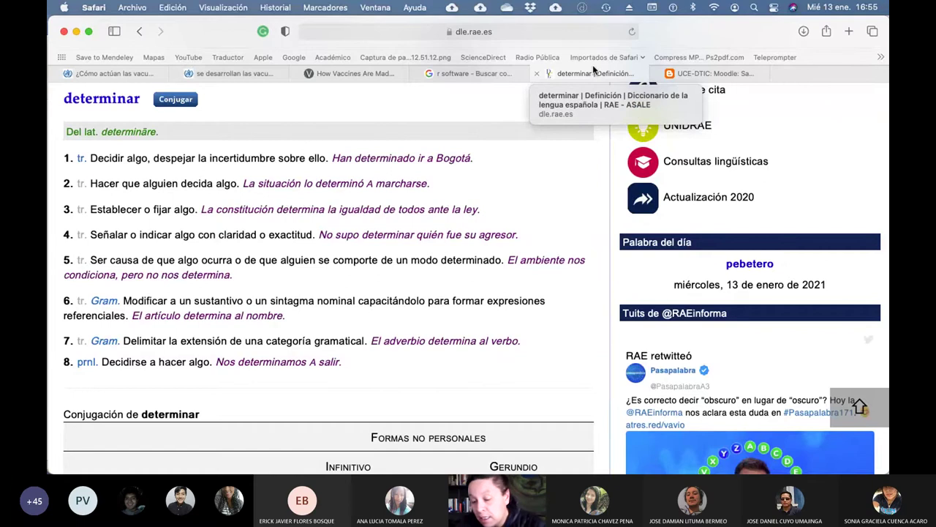
Step: Try to load uvirtual.uce.edu.ec in the UCE-DTIC blog's tab, and close that tab
{"action": "left_click", "coordinate": [694, 74]}
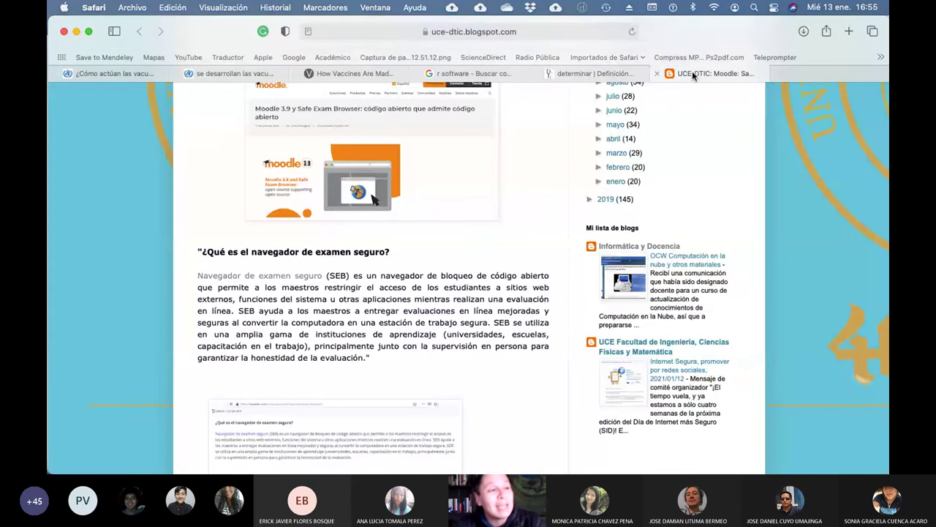
{"action": "left_click", "coordinate": [515, 31]}
{"action": "type", "text": "uvir"}
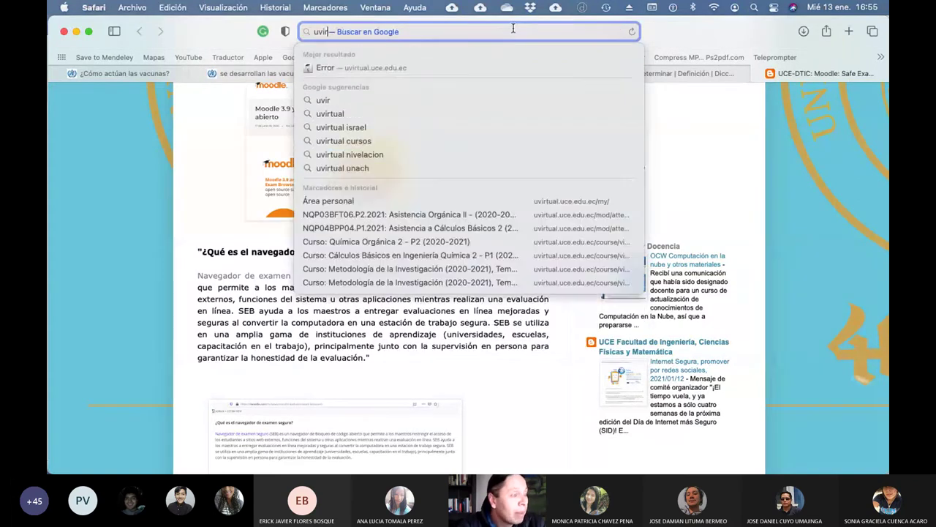
{"action": "key", "text": "Down"}
{"action": "key", "text": "Return"}
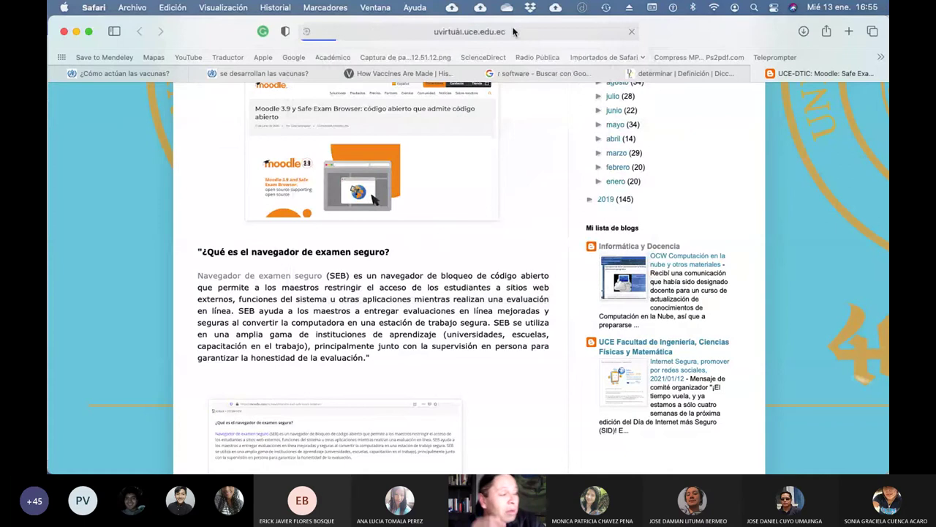
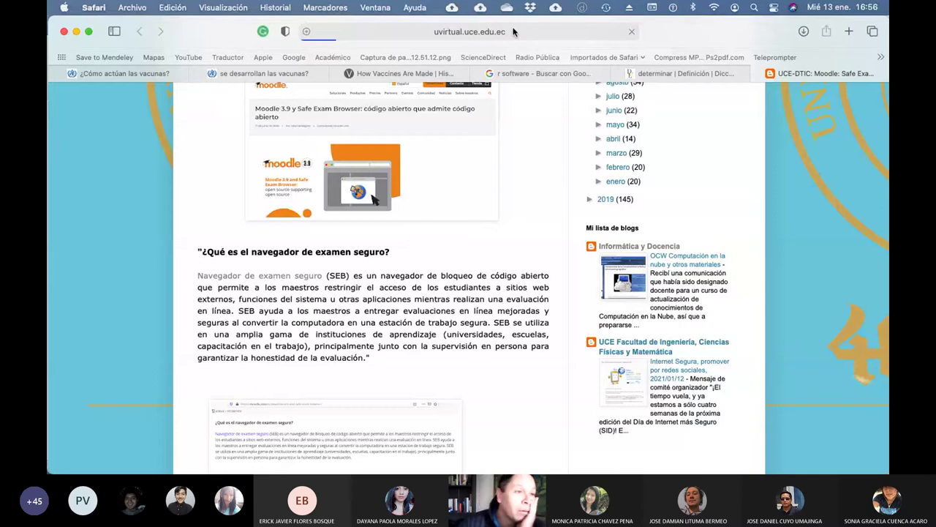
{"action": "left_click", "coordinate": [769, 73]}
Step: Open a new private browsing window and load uvirtual.uce.edu.ec in it
{"action": "left_click", "coordinate": [132, 7]}
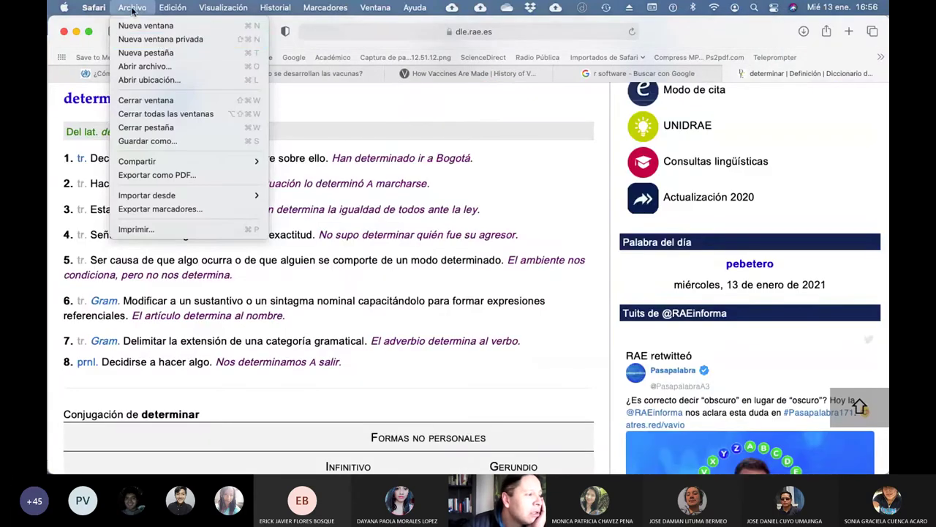
{"action": "left_click", "coordinate": [161, 39]}
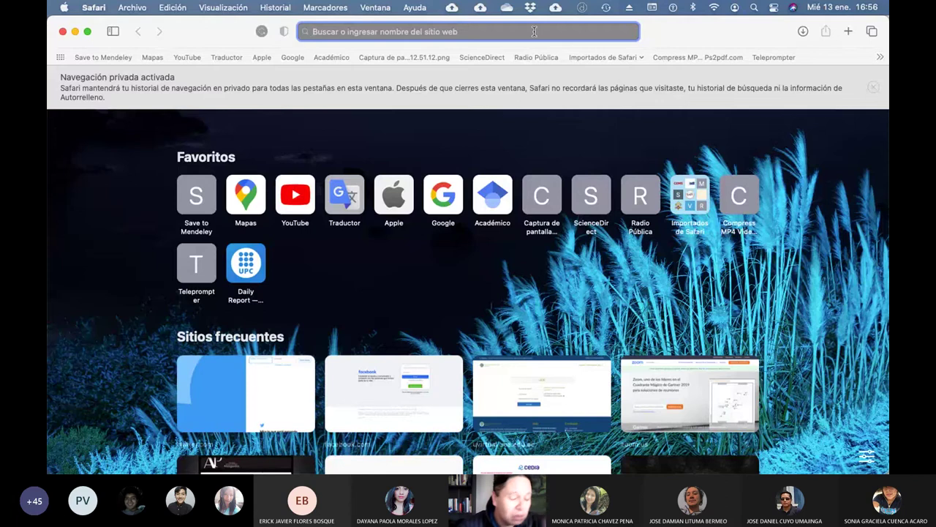
{"action": "type", "text": "uvirtual.uce.edu.ec"}
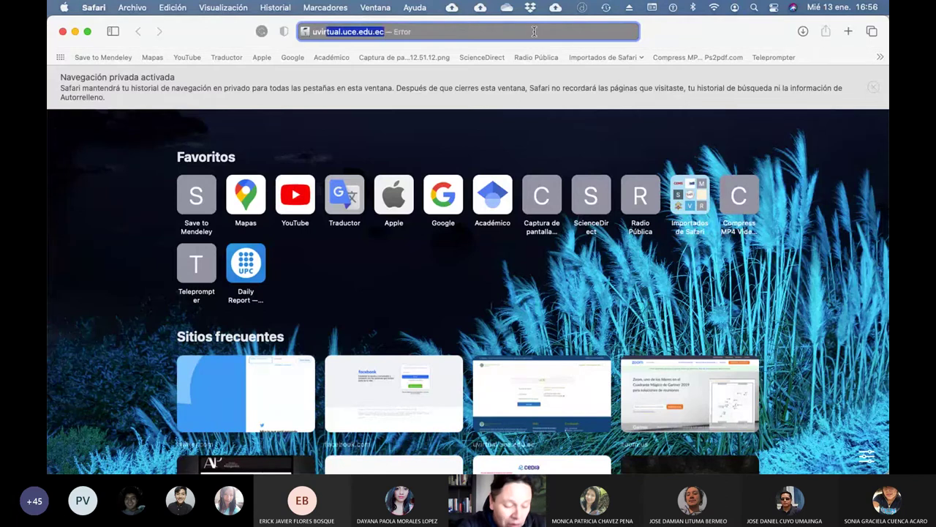
{"action": "key", "text": "Return"}
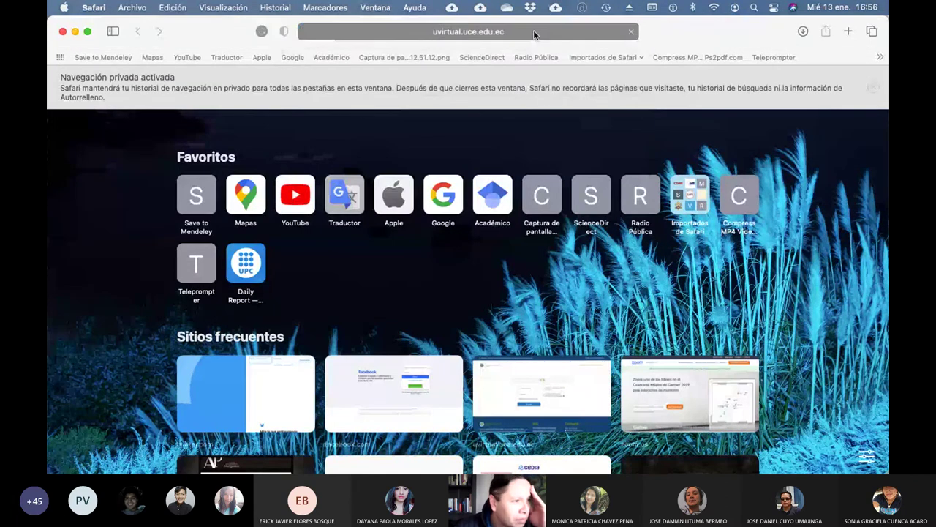
Step: Dismiss the private browsing notice and log in to the virtual campus with the site's saved username and password
{"action": "left_click", "coordinate": [874, 89]}
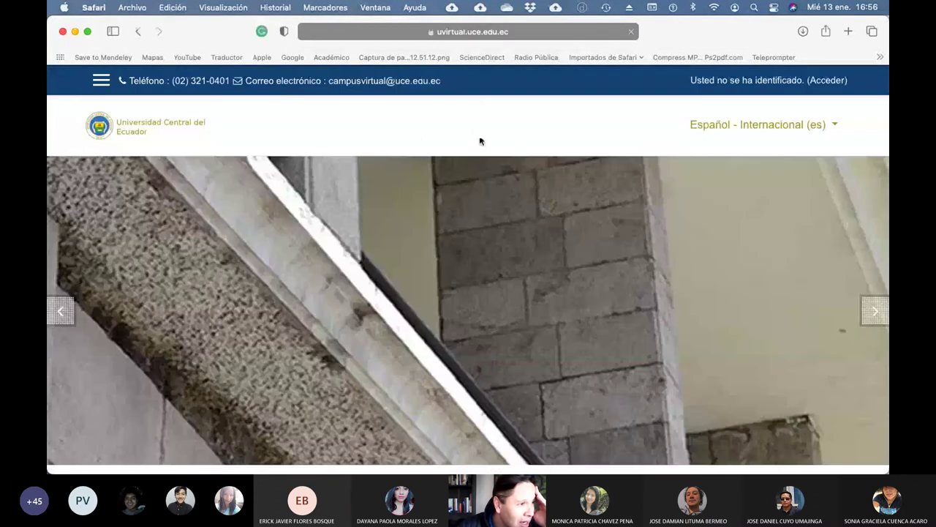
{"action": "left_click", "coordinate": [823, 82]}
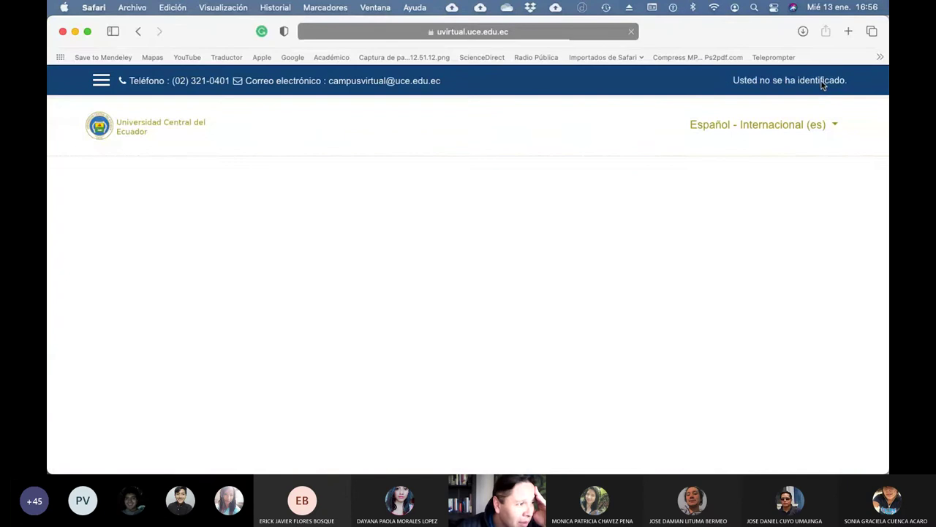
{"action": "left_click", "coordinate": [395, 272]}
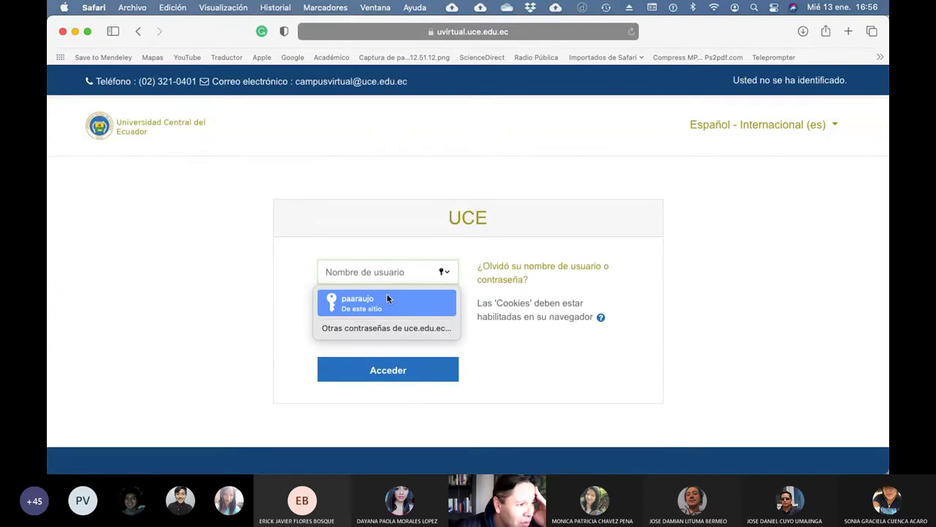
{"action": "left_click", "coordinate": [387, 299]}
{"action": "left_click", "coordinate": [395, 371]}
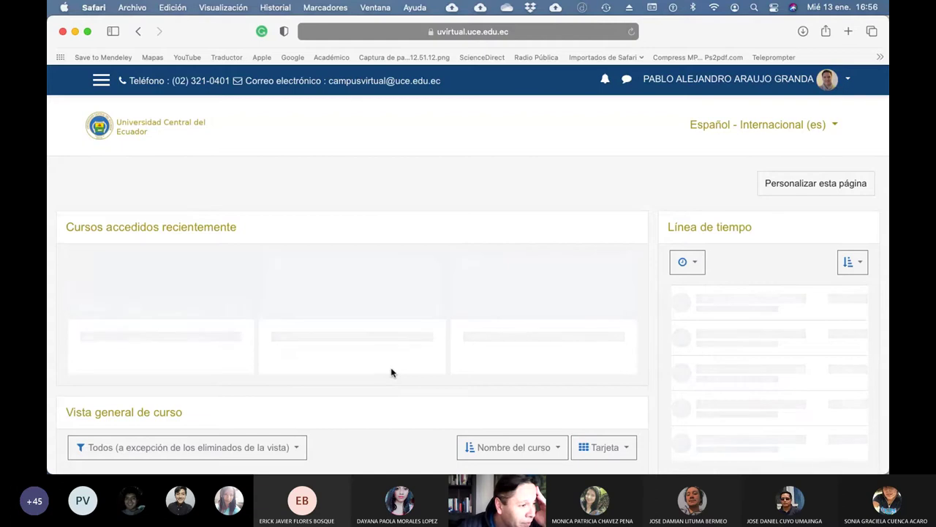
Step: Open the 6-week assignment "Resumen de las lecturas de las 6 semanas anteriores" in Unidad 1 of the Metodología de la Investigación (2020-2021) course
{"action": "left_click", "coordinate": [301, 393]}
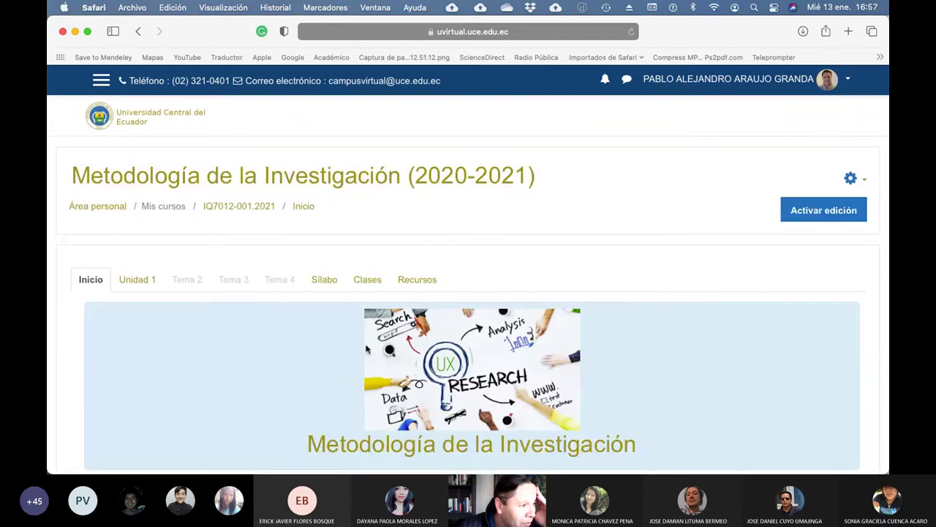
{"action": "scroll", "coordinate": [365, 348], "scroll_direction": "down", "scroll_amount": 5}
{"action": "scroll", "coordinate": [366, 349], "scroll_direction": "up", "scroll_amount": 3}
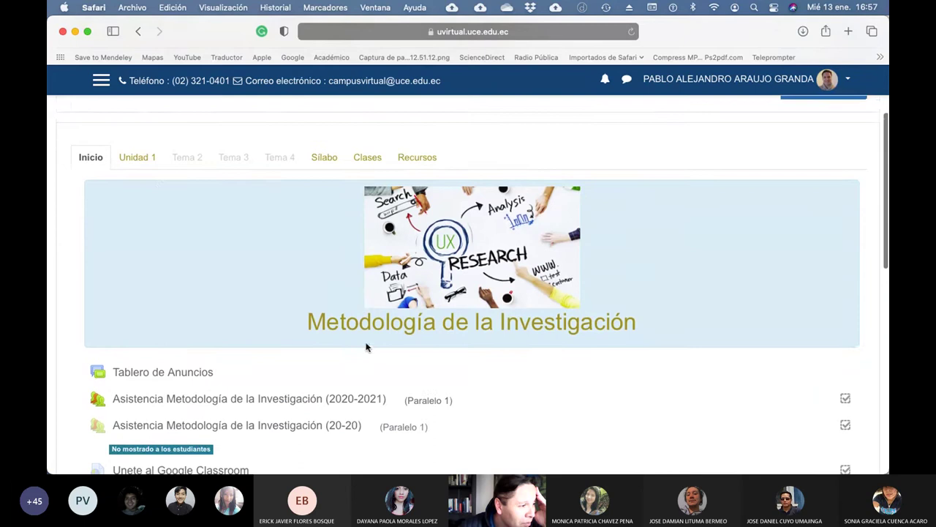
{"action": "left_click", "coordinate": [154, 164]}
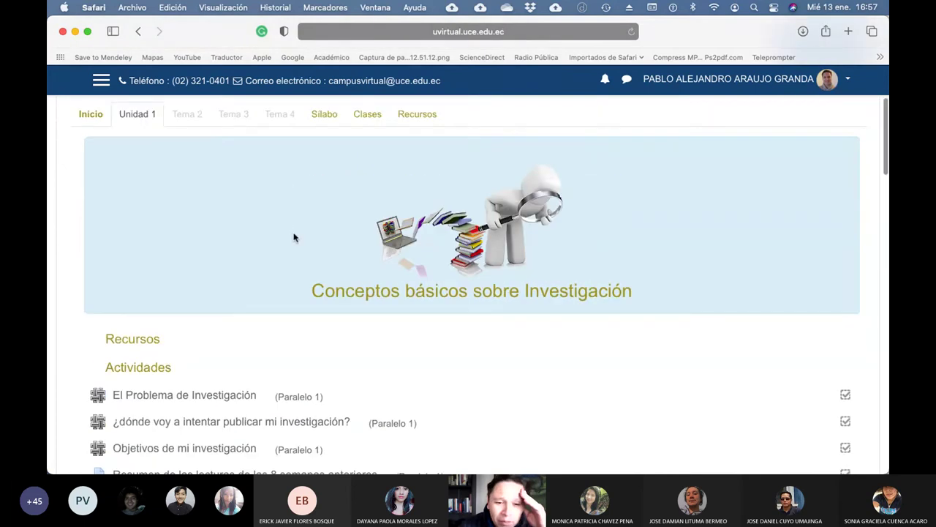
{"action": "scroll", "coordinate": [293, 237], "scroll_direction": "down", "scroll_amount": 4}
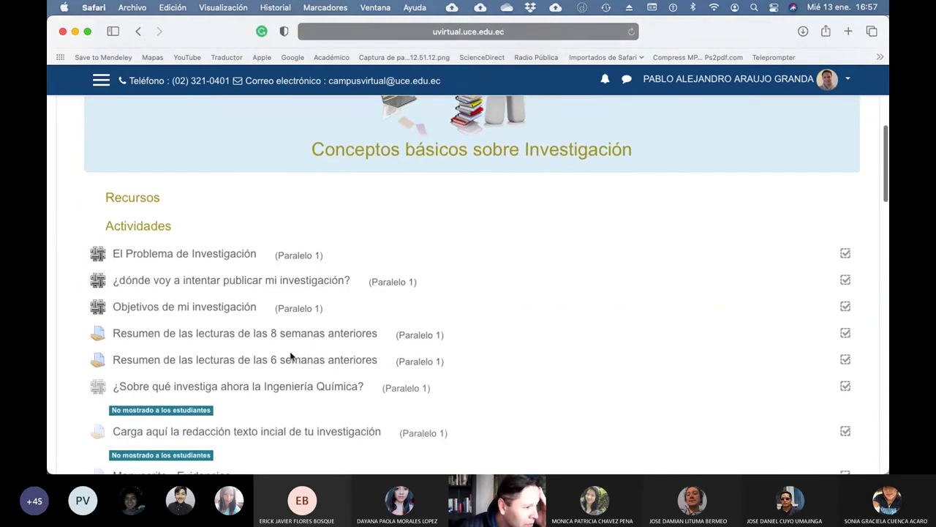
{"action": "left_click", "coordinate": [311, 361]}
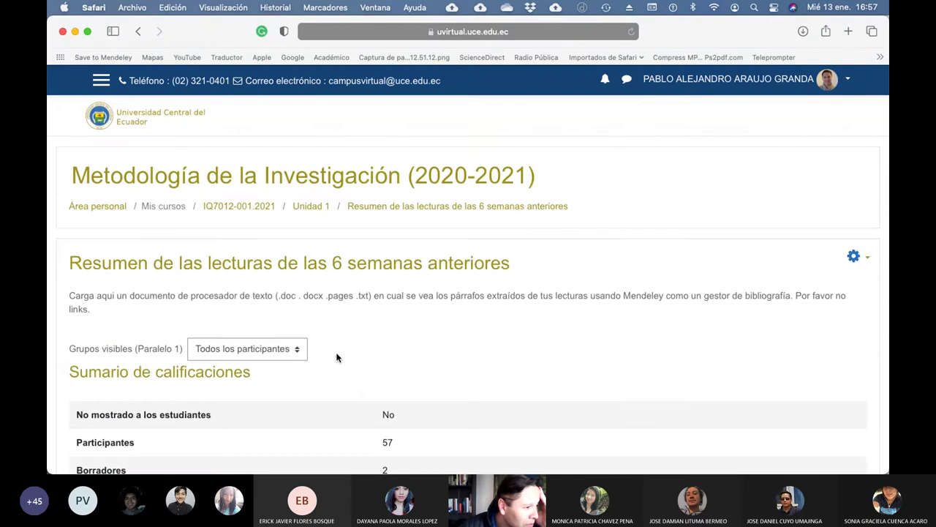
Step: Open the list of all the assignment's submissions for grading and filter it to surnames beginning with M
{"action": "scroll", "coordinate": [337, 357], "scroll_direction": "down", "scroll_amount": 5}
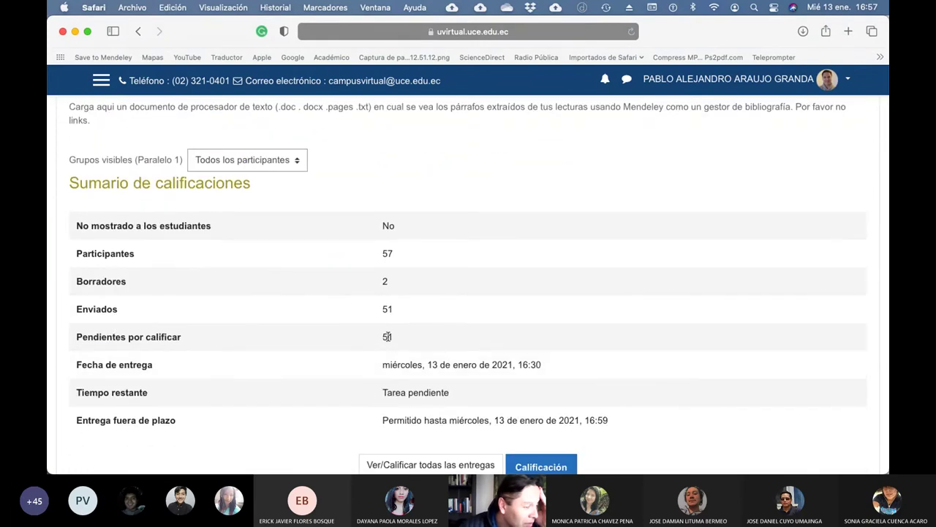
{"action": "scroll", "coordinate": [438, 376], "scroll_direction": "down", "scroll_amount": 1}
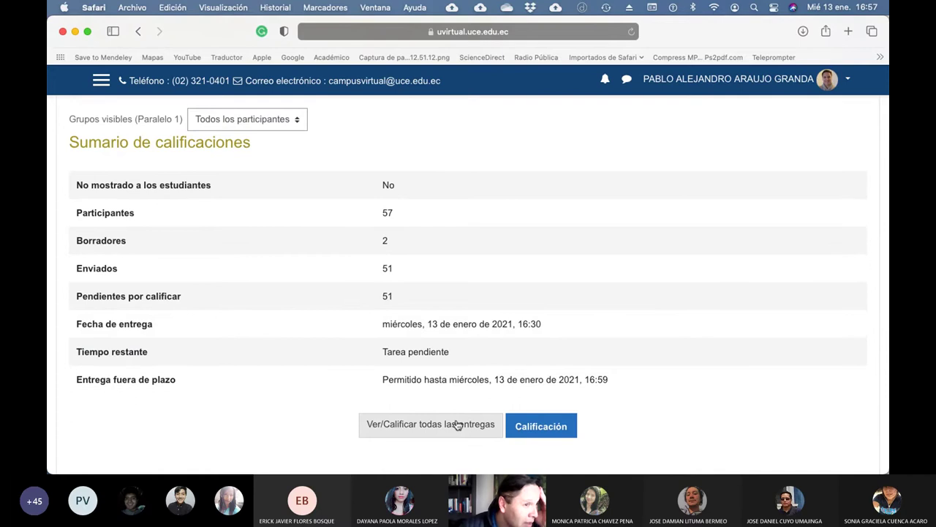
{"action": "left_click", "coordinate": [451, 422]}
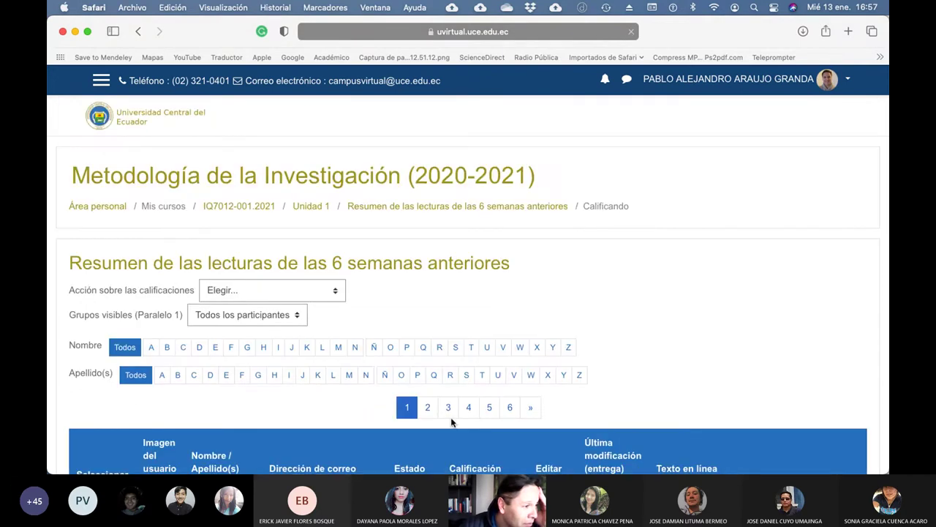
{"action": "left_click", "coordinate": [349, 376]}
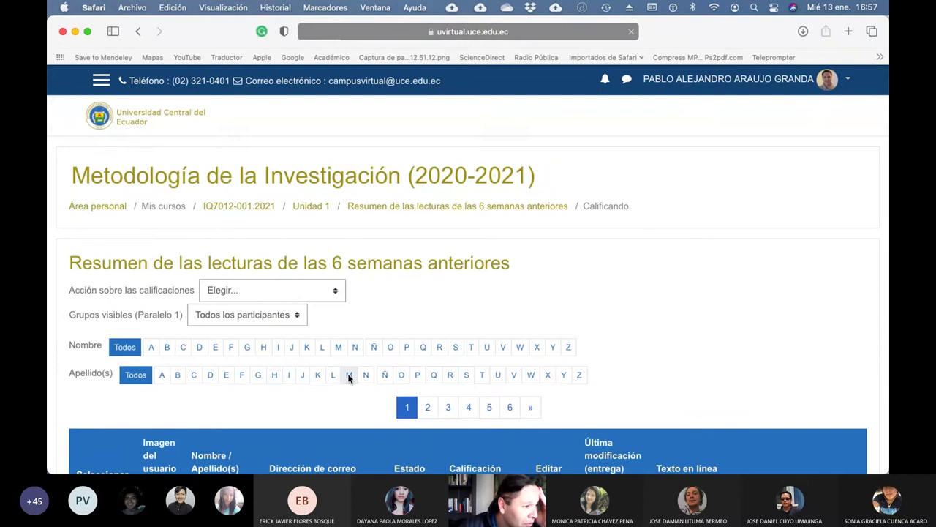
Step: Look through the filtered submissions and open the grading page of the last student in the list
{"action": "scroll", "coordinate": [432, 357], "scroll_direction": "down", "scroll_amount": 5}
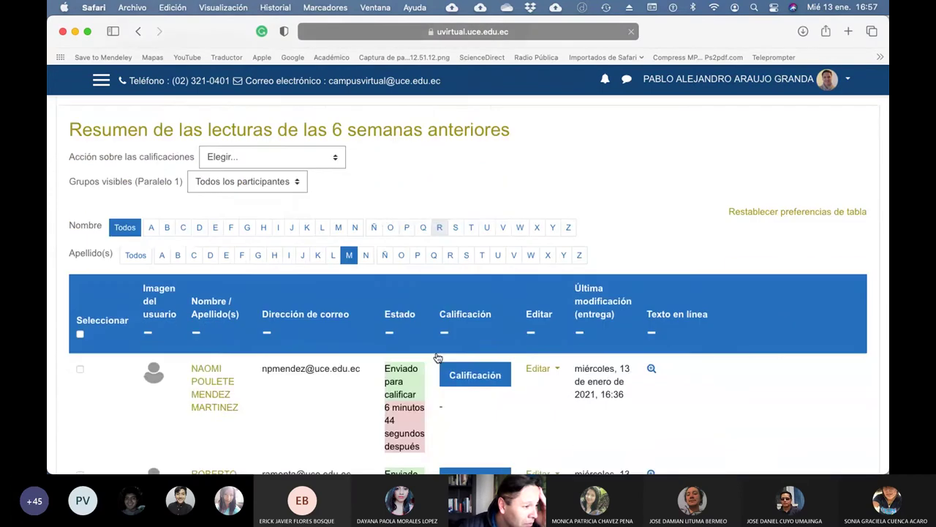
{"action": "scroll", "coordinate": [436, 356], "scroll_direction": "down", "scroll_amount": 5}
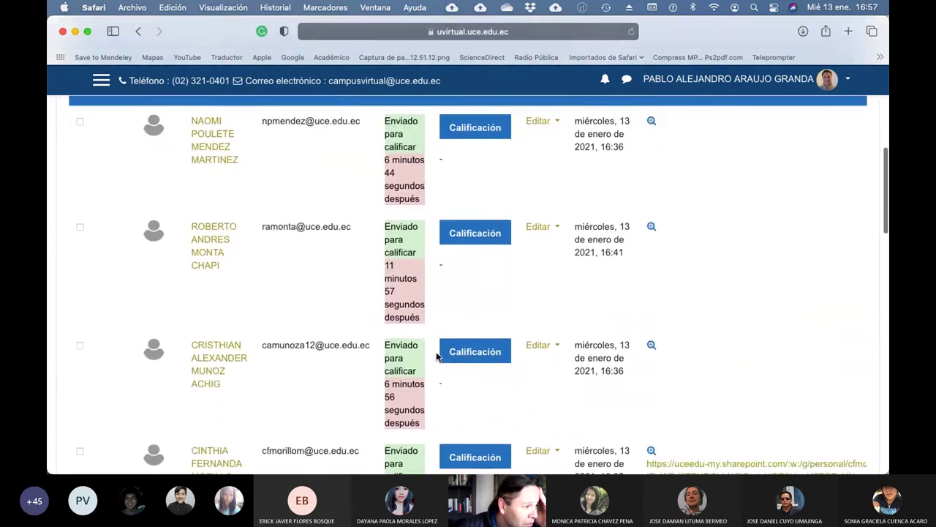
{"action": "scroll", "coordinate": [437, 356], "scroll_direction": "down", "scroll_amount": 2}
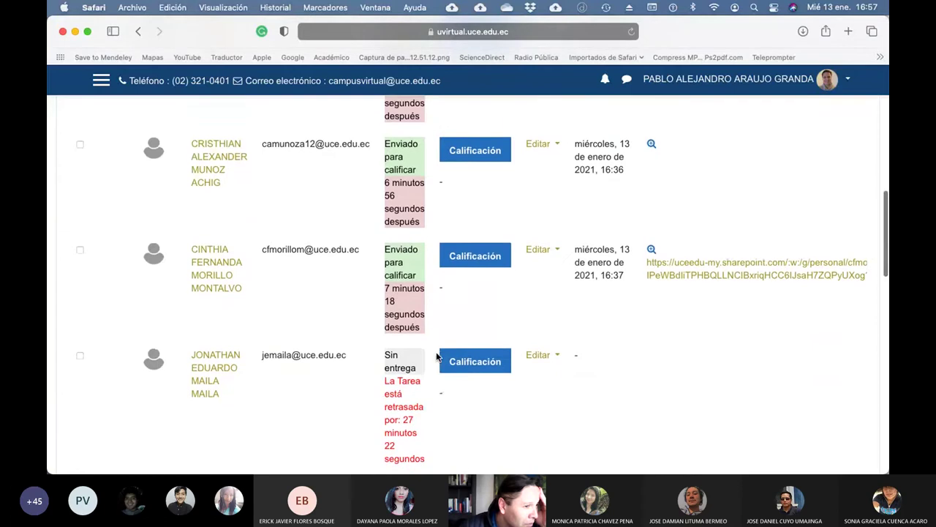
{"action": "scroll", "coordinate": [436, 357], "scroll_direction": "down", "scroll_amount": 2}
{"action": "scroll", "coordinate": [437, 356], "scroll_direction": "down", "scroll_amount": 5}
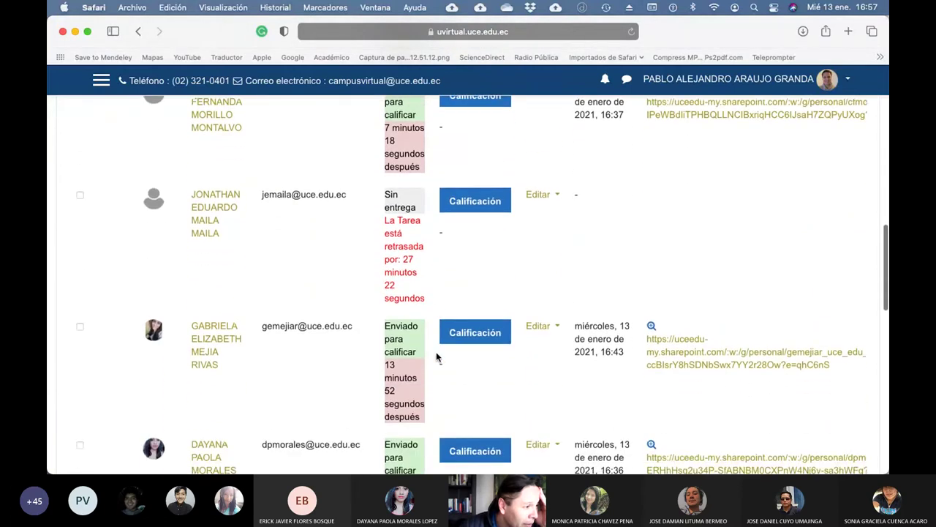
{"action": "scroll", "coordinate": [437, 356], "scroll_direction": "down", "scroll_amount": 1}
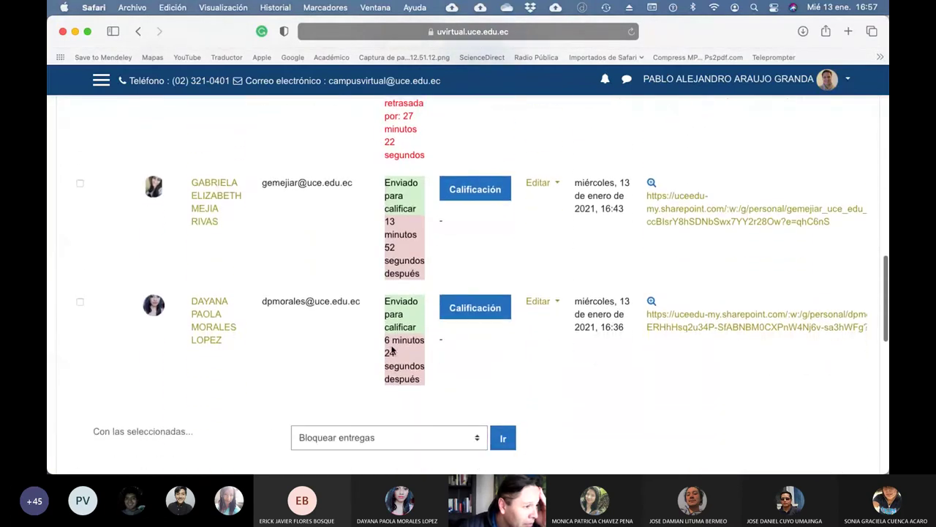
{"action": "left_click", "coordinate": [466, 316]}
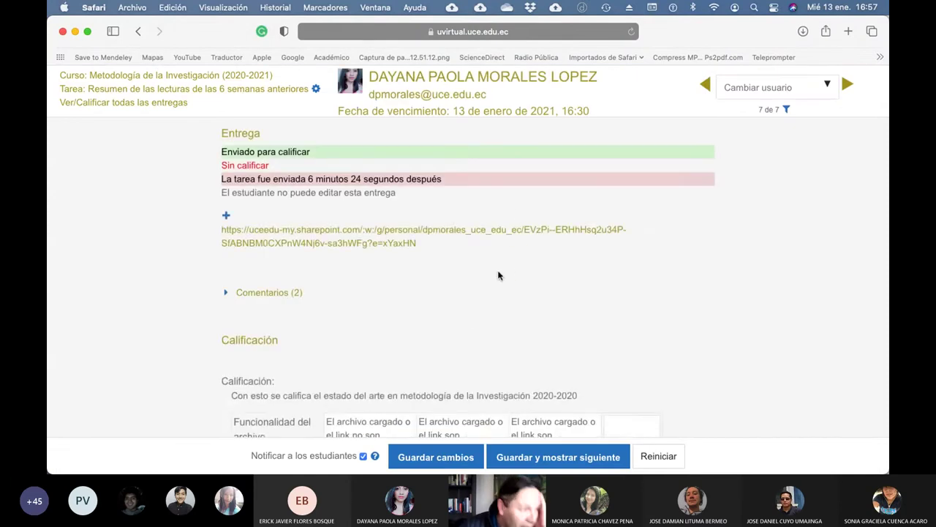
Step: Check the student's submitted SharePoint link in a new private tab, and return to the grading page
{"action": "right_click", "coordinate": [340, 233]}
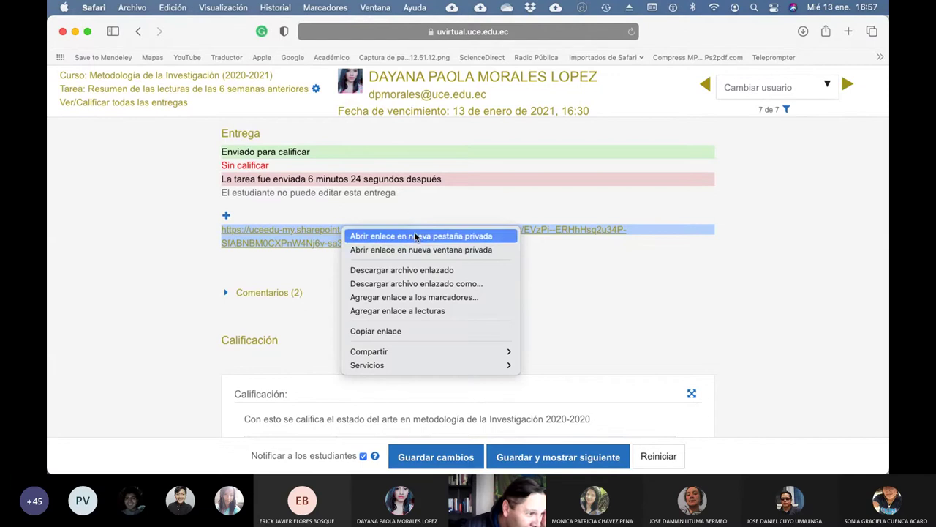
{"action": "left_click", "coordinate": [416, 236]}
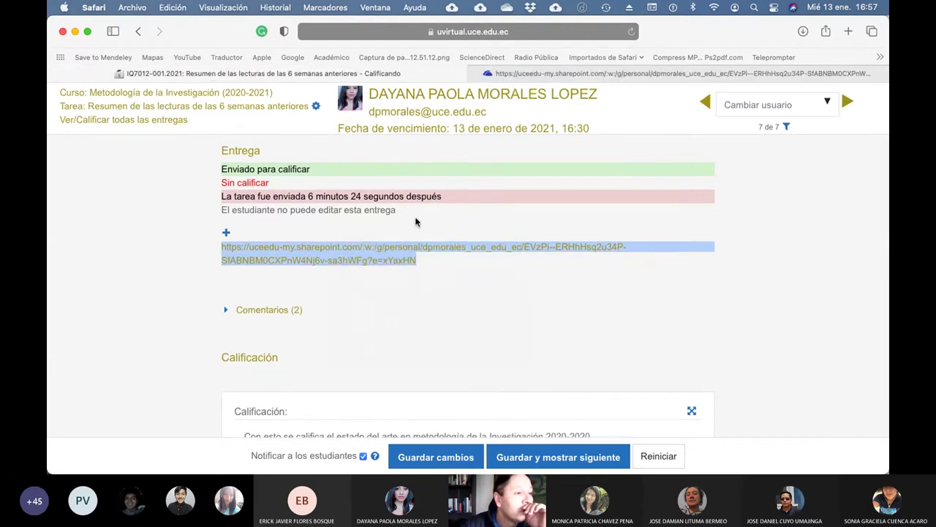
{"action": "left_click", "coordinate": [556, 73]}
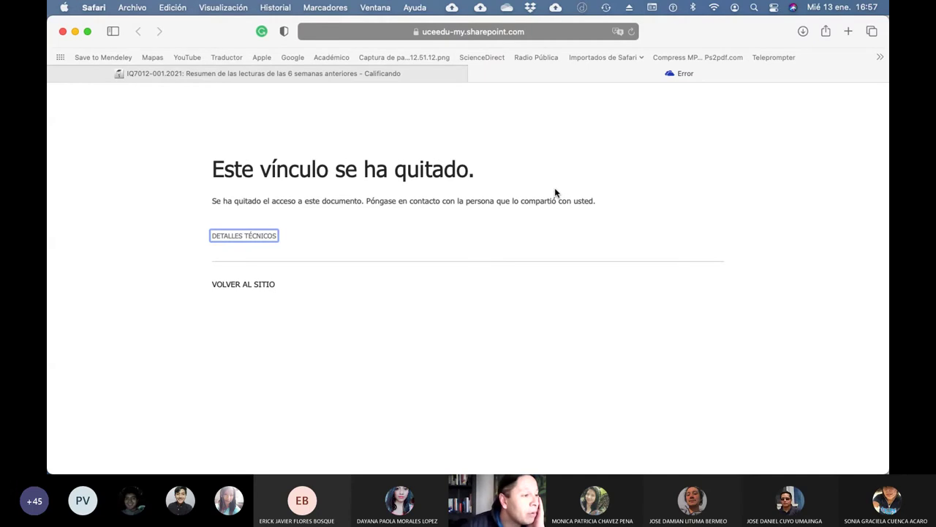
{"action": "left_click", "coordinate": [365, 74]}
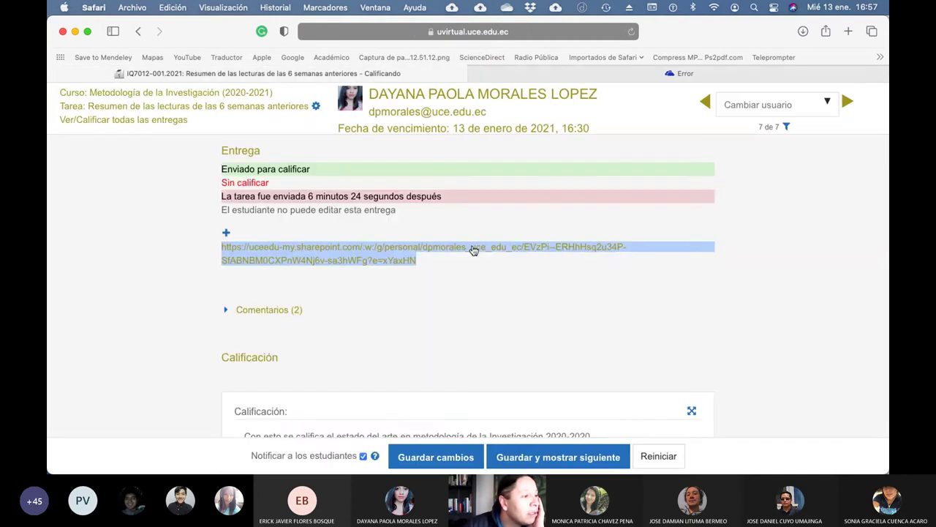
Step: Expand the submission comments, open the link from the 16:42 comment in a new private tab, and close the Error tab
{"action": "left_click", "coordinate": [476, 309]}
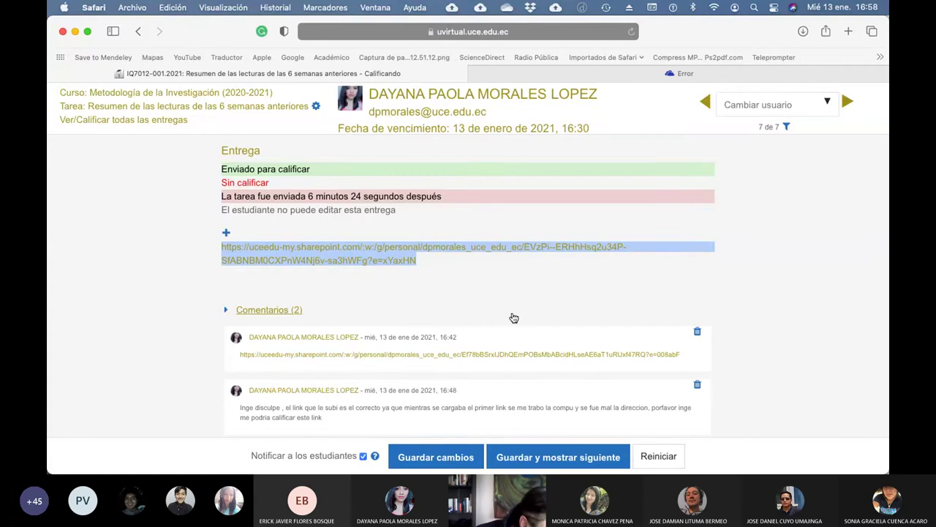
{"action": "scroll", "coordinate": [512, 318], "scroll_direction": "down", "scroll_amount": 2}
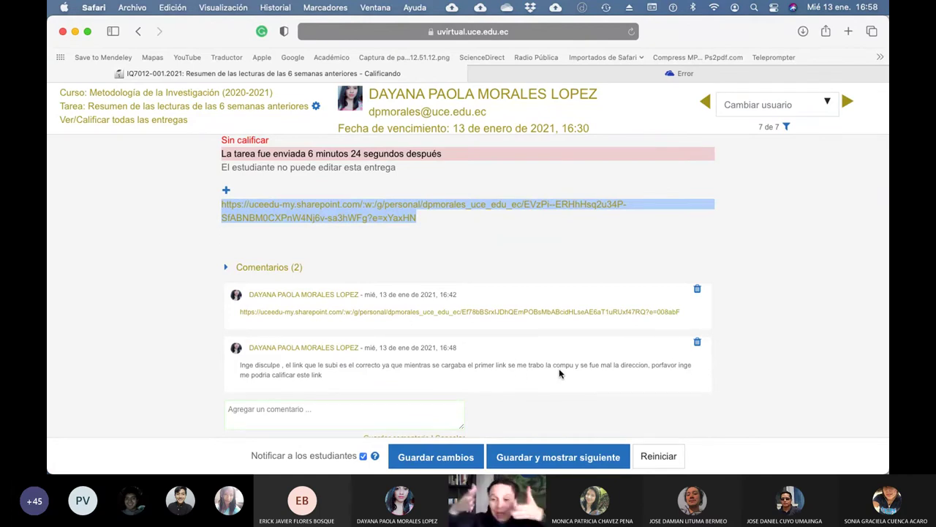
{"action": "right_click", "coordinate": [524, 316]}
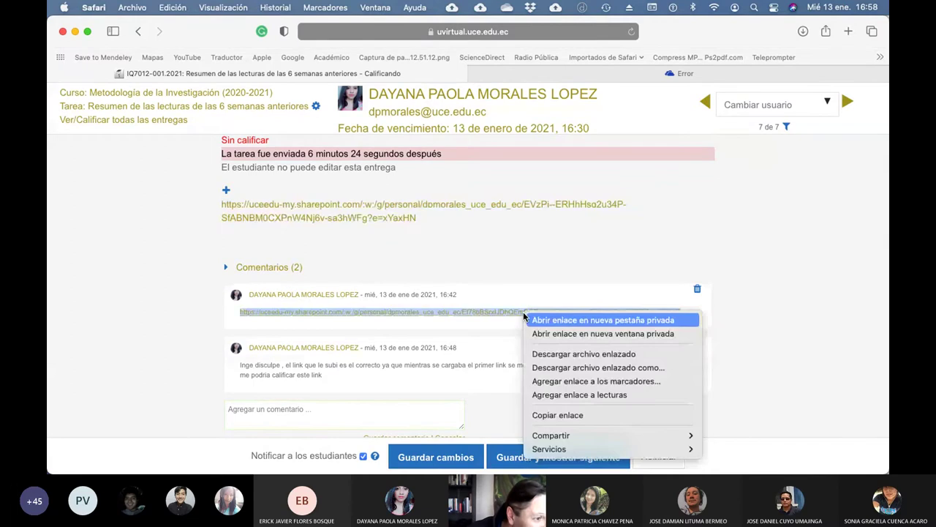
{"action": "left_click", "coordinate": [602, 321]}
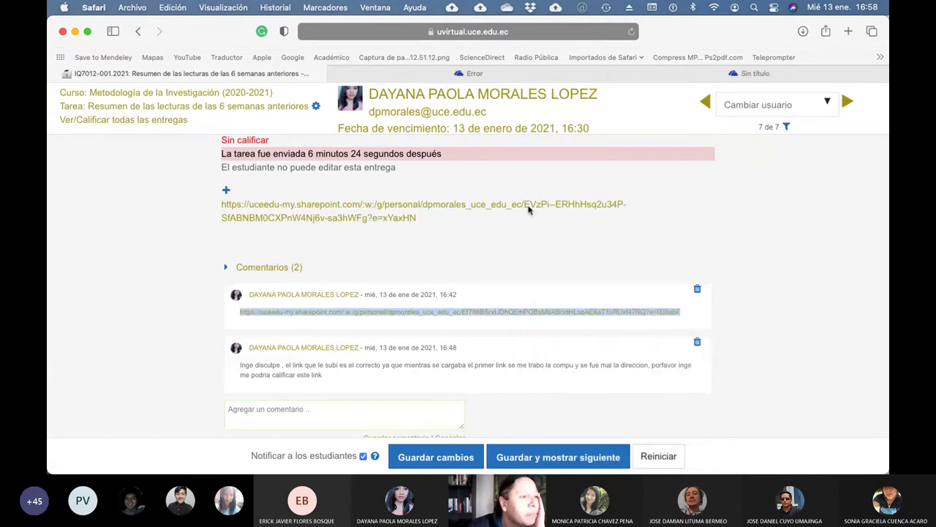
{"action": "left_click", "coordinate": [341, 73]}
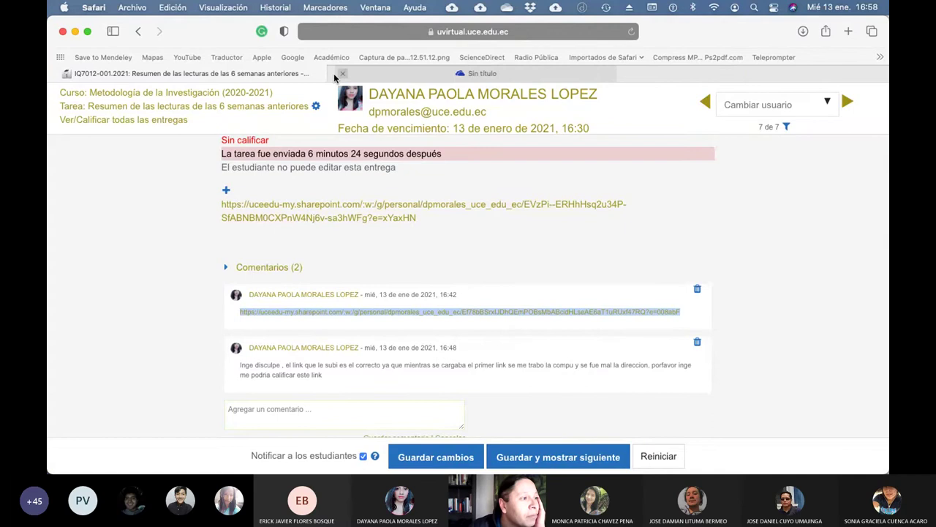
Step: Review the linked document RESUMEN 1.docx from its first page to its end
{"action": "left_click", "coordinate": [440, 73]}
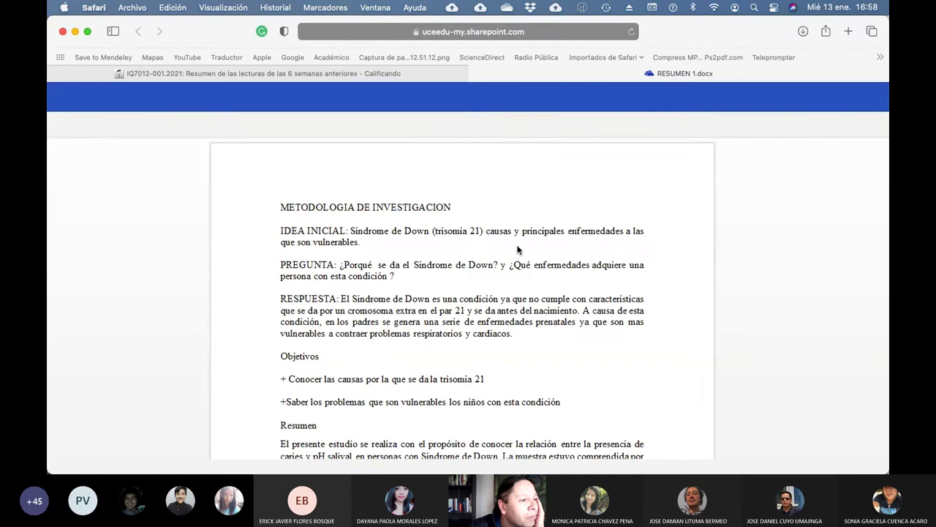
{"action": "scroll", "coordinate": [517, 250], "scroll_direction": "down", "scroll_amount": 10}
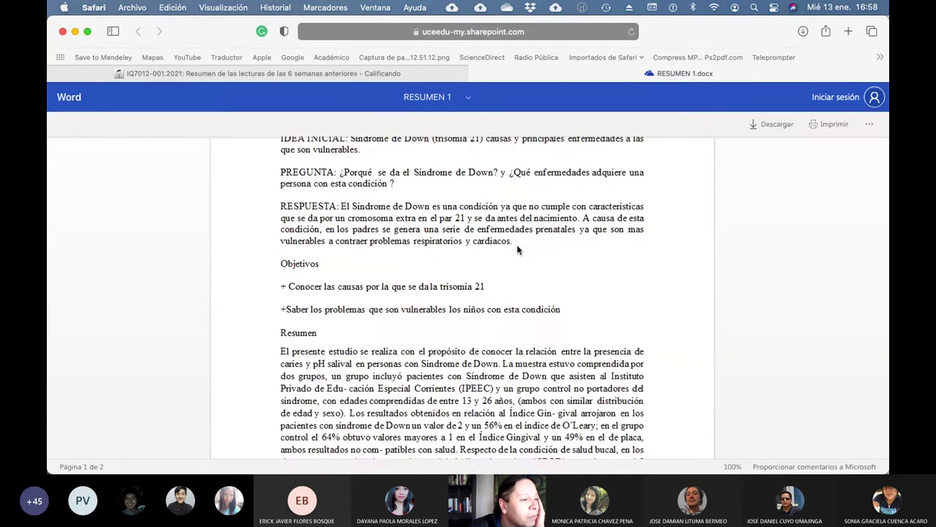
{"action": "scroll", "coordinate": [517, 249], "scroll_direction": "down", "scroll_amount": 8}
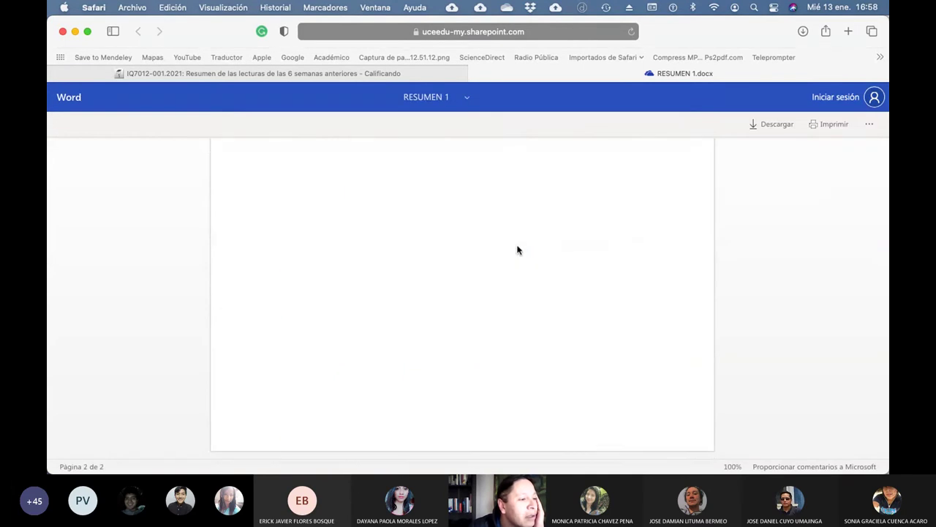
{"action": "scroll", "coordinate": [517, 250], "scroll_direction": "up", "scroll_amount": 15}
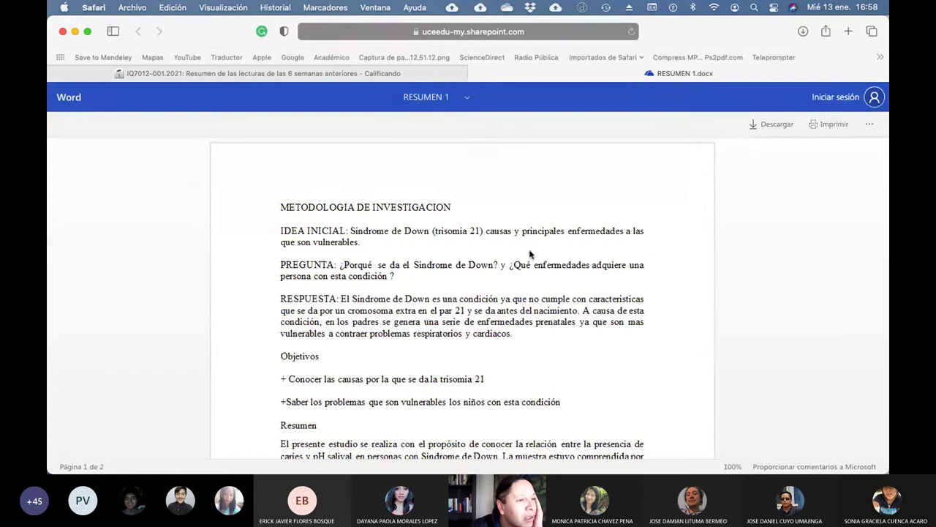
Step: Return to the student's grading page and review the rubric criteria from file functionality to punctuality, down to the feedback comments
{"action": "left_click", "coordinate": [338, 76]}
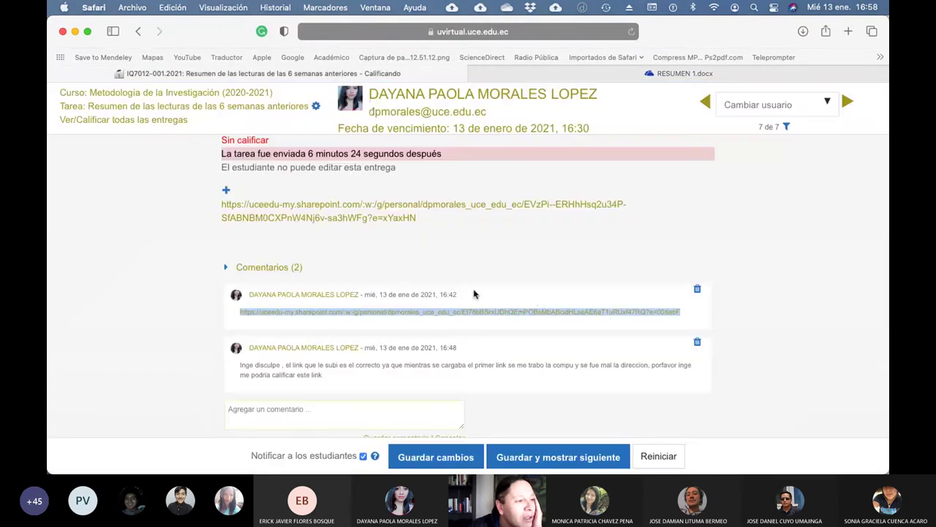
{"action": "scroll", "coordinate": [550, 300], "scroll_direction": "down", "scroll_amount": 4}
{"action": "scroll", "coordinate": [550, 297], "scroll_direction": "down", "scroll_amount": 10}
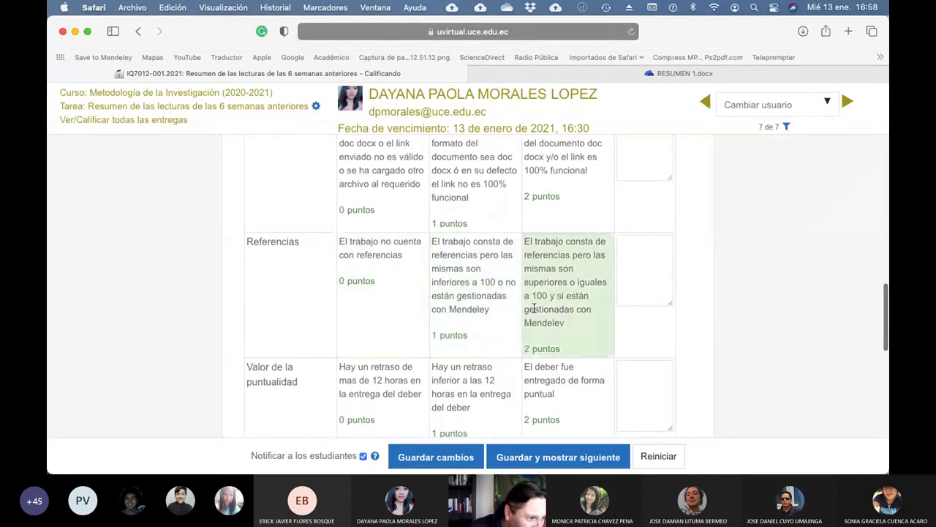
{"action": "scroll", "coordinate": [554, 315], "scroll_direction": "down", "scroll_amount": 3}
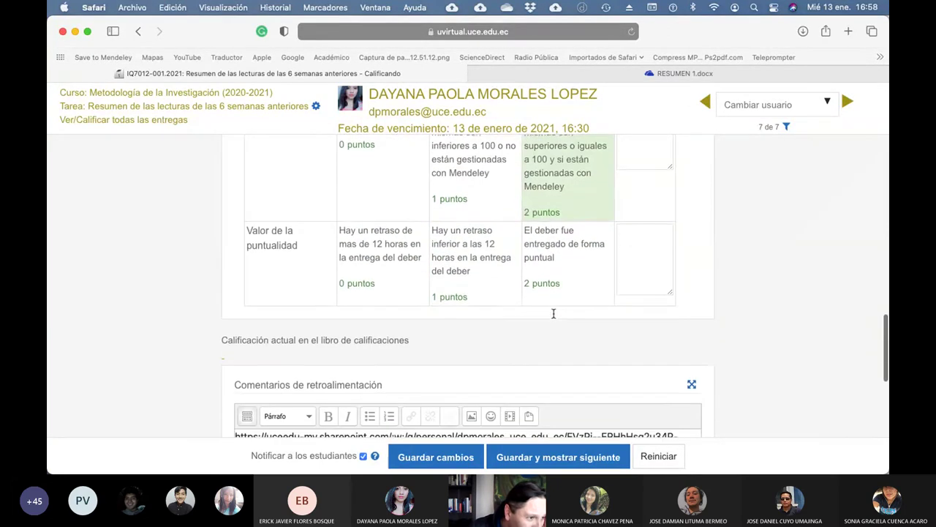
{"action": "scroll", "coordinate": [517, 272], "scroll_direction": "up", "scroll_amount": 1}
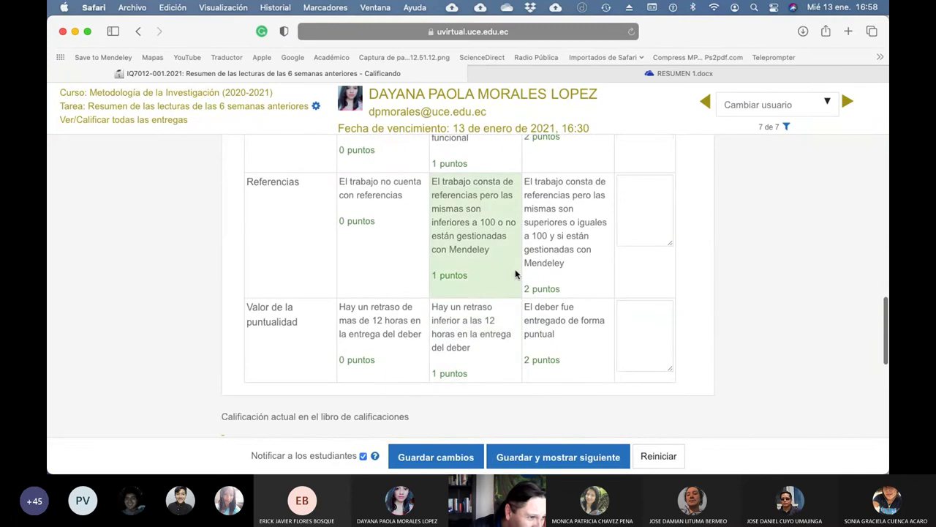
{"action": "scroll", "coordinate": [536, 259], "scroll_direction": "up", "scroll_amount": 3}
{"action": "scroll", "coordinate": [476, 252], "scroll_direction": "up", "scroll_amount": 2}
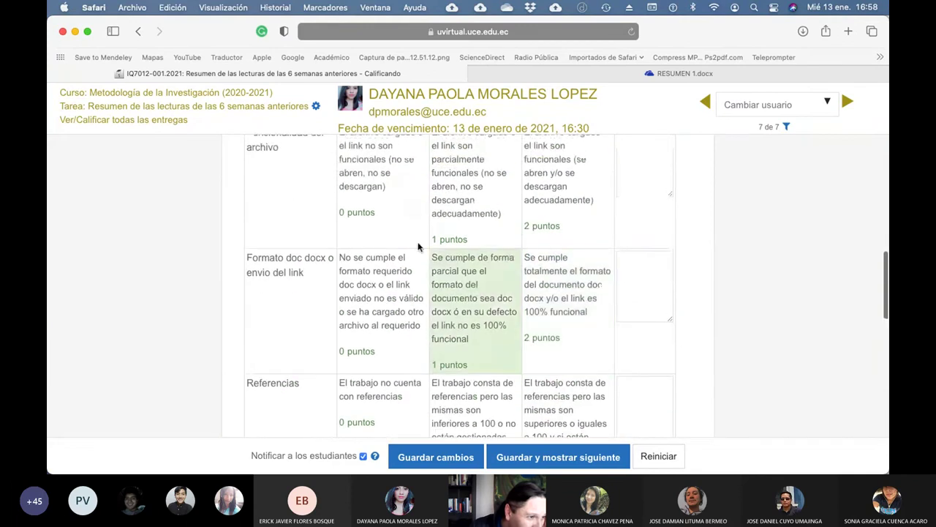
{"action": "scroll", "coordinate": [550, 260], "scroll_direction": "up", "scroll_amount": 2}
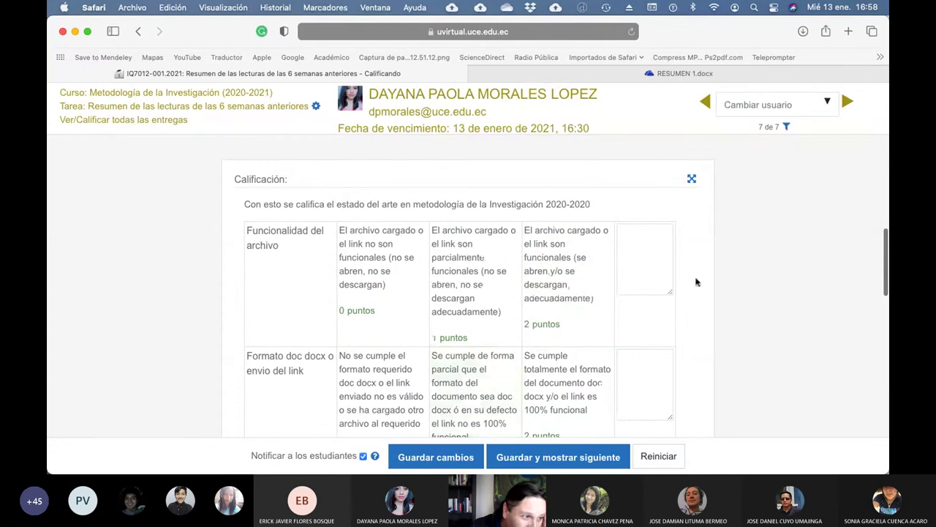
{"action": "scroll", "coordinate": [749, 285], "scroll_direction": "down", "scroll_amount": 10}
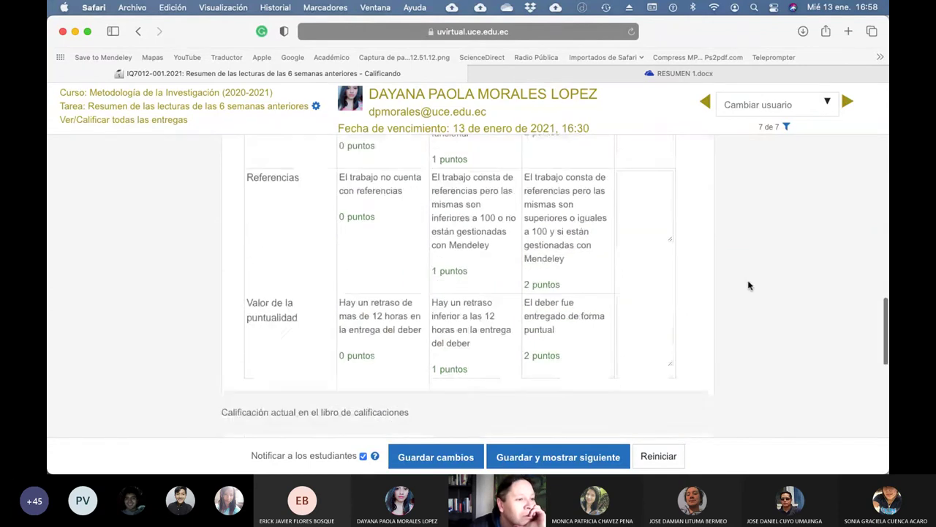
{"action": "scroll", "coordinate": [748, 286], "scroll_direction": "down", "scroll_amount": 2}
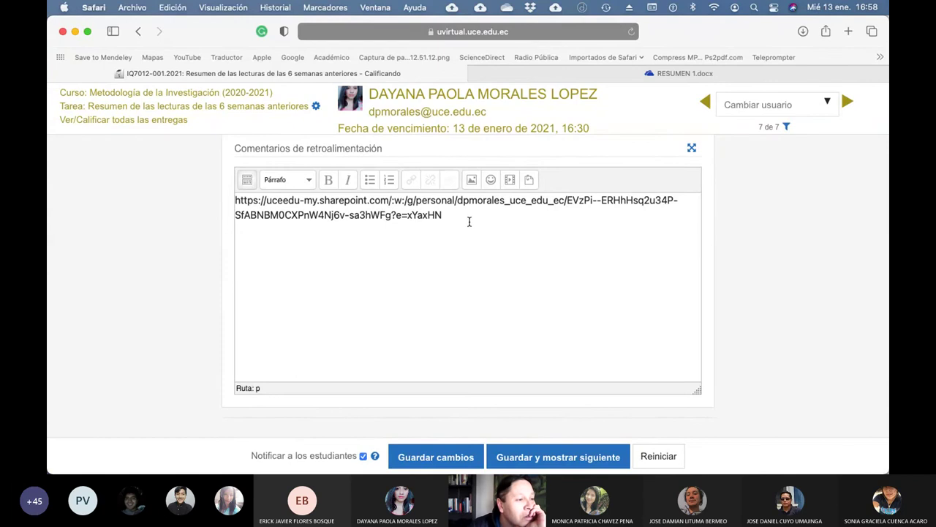
Step: Check the SharePoint link from the feedback comments in the document's tab, follow its VOLVER AL SITIO link, and return to the grading page
{"action": "left_click_drag", "start_coordinate": [464, 217], "coordinate": [231, 202]}
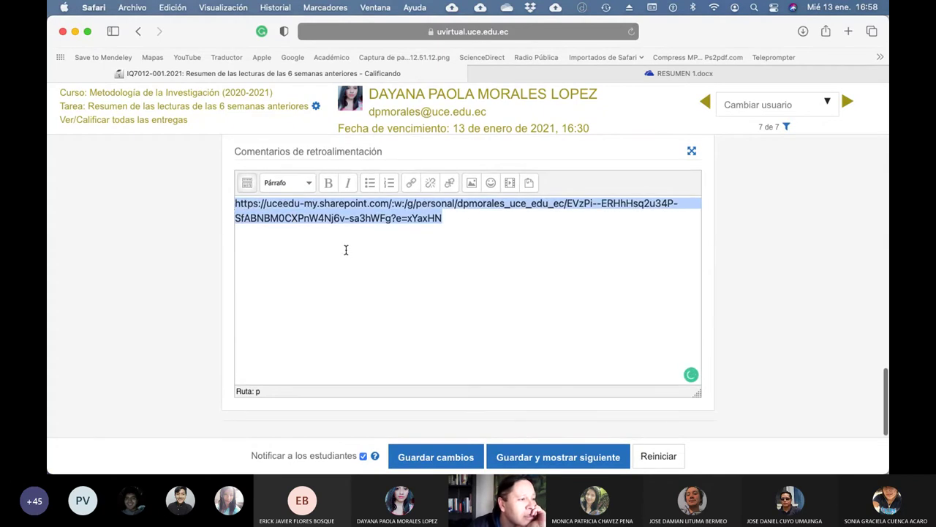
{"action": "left_click", "coordinate": [524, 69]}
{"action": "left_click", "coordinate": [513, 31]}
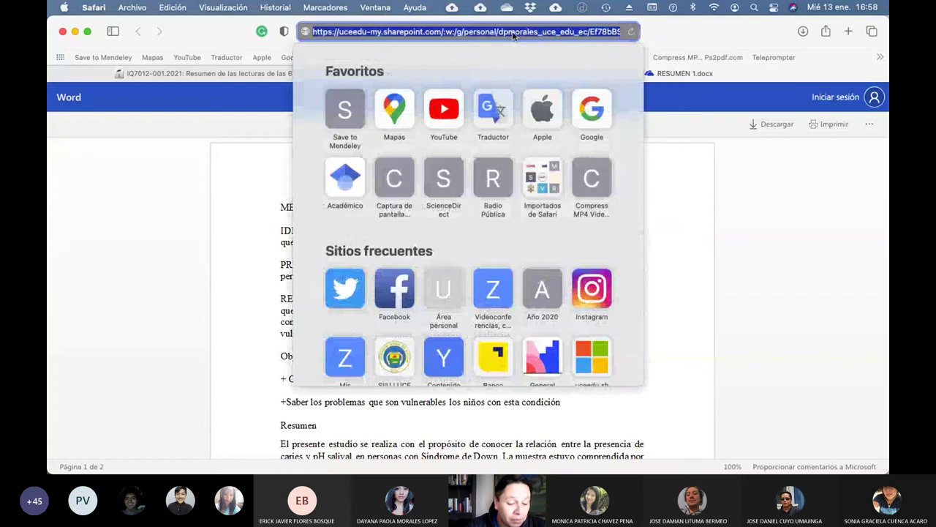
{"action": "key", "text": "super+c"}
{"action": "key", "text": "Escape"}
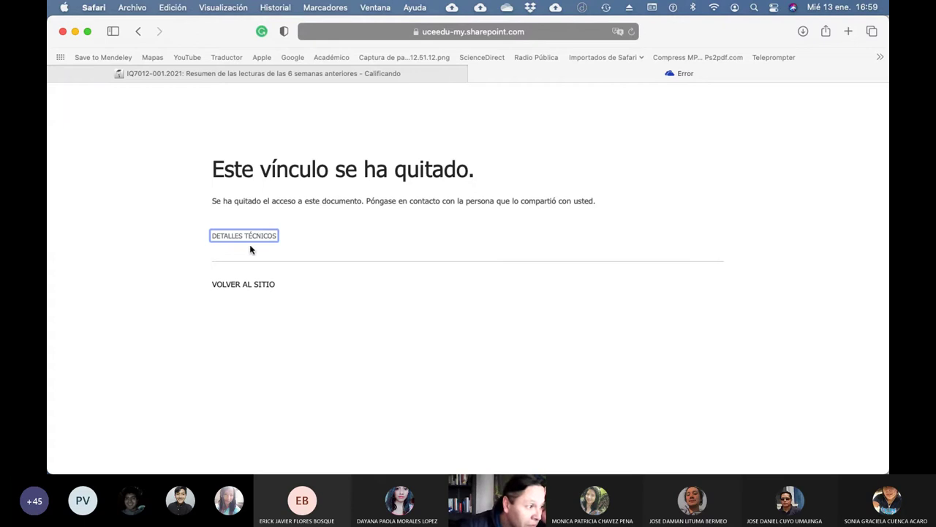
{"action": "left_click", "coordinate": [246, 287]}
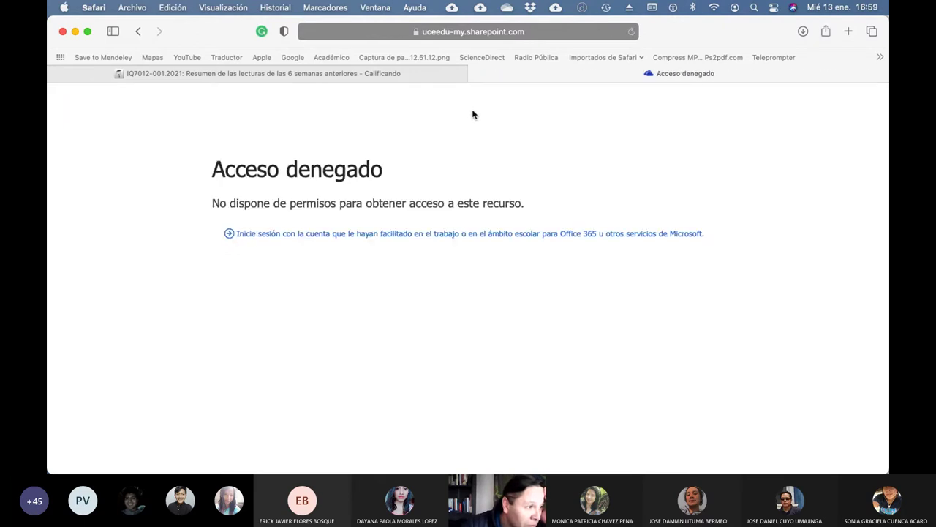
{"action": "left_click", "coordinate": [472, 75]}
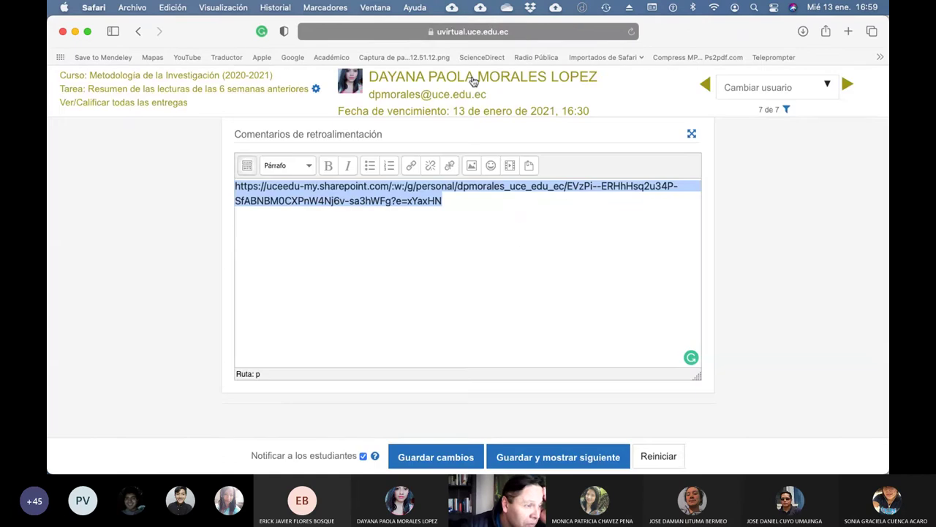
Step: Open the list of all submissions for the 6-week reading summary and look through the students' entries
{"action": "scroll", "coordinate": [746, 252], "scroll_direction": "up", "scroll_amount": 2}
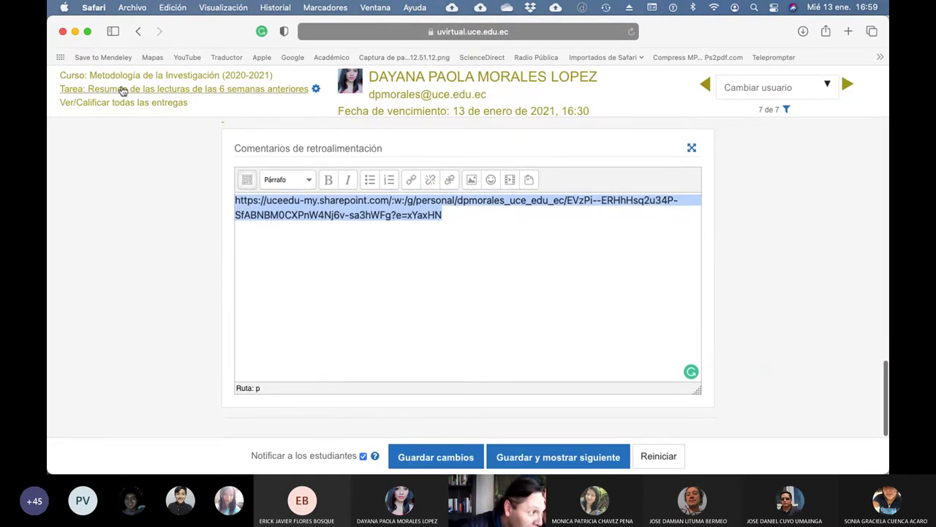
{"action": "left_click", "coordinate": [136, 107]}
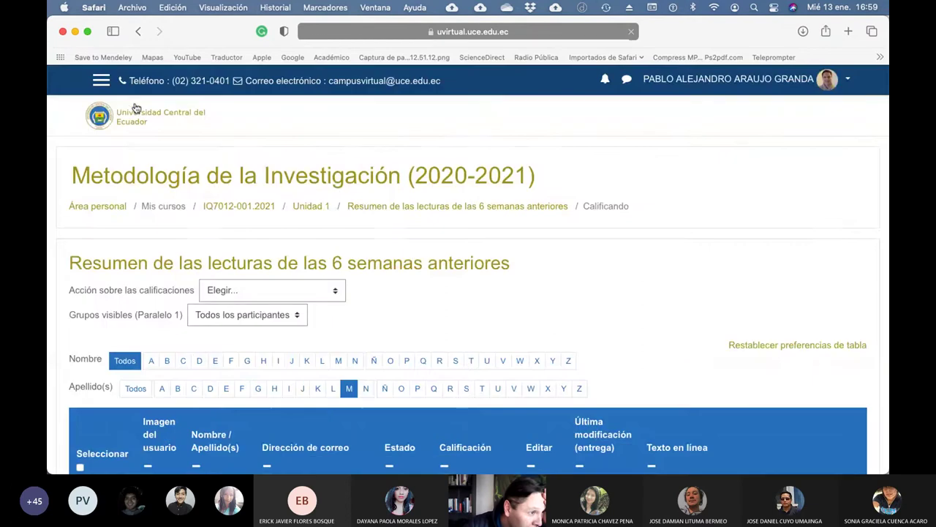
{"action": "scroll", "coordinate": [577, 253], "scroll_direction": "down", "scroll_amount": 5}
{"action": "scroll", "coordinate": [578, 254], "scroll_direction": "down", "scroll_amount": 5}
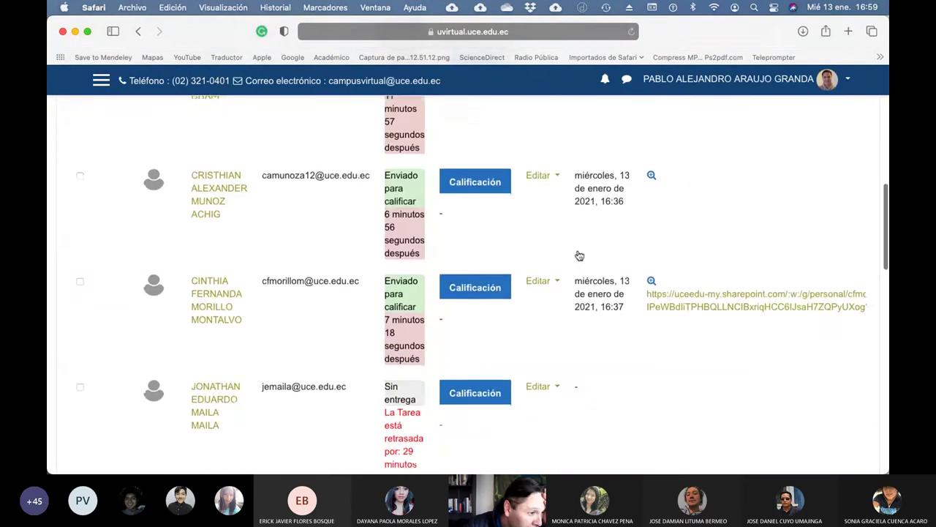
{"action": "scroll", "coordinate": [577, 256], "scroll_direction": "up", "scroll_amount": 10}
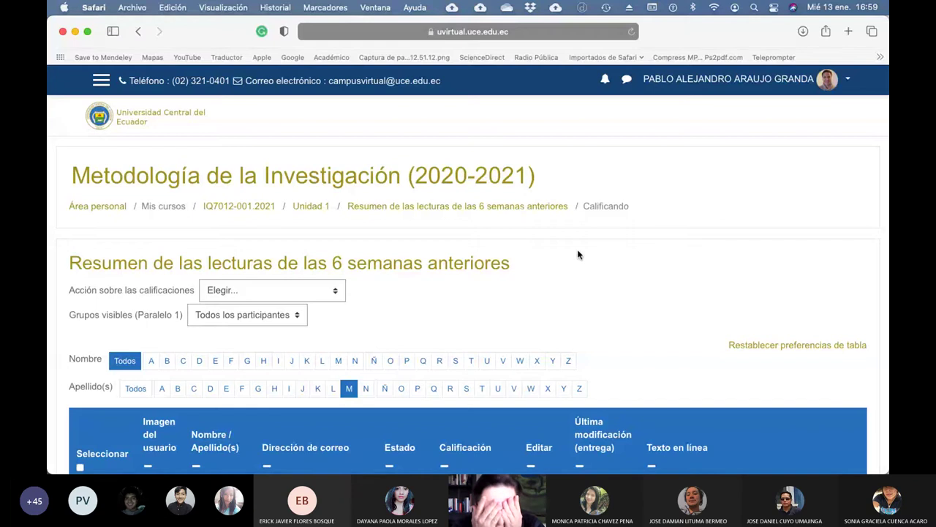
Step: Go to the course's Unidad 1 page, look over its activities, and turn on editing
{"action": "left_click", "coordinate": [268, 209]}
{"action": "scroll", "coordinate": [394, 262], "scroll_direction": "down", "scroll_amount": 5}
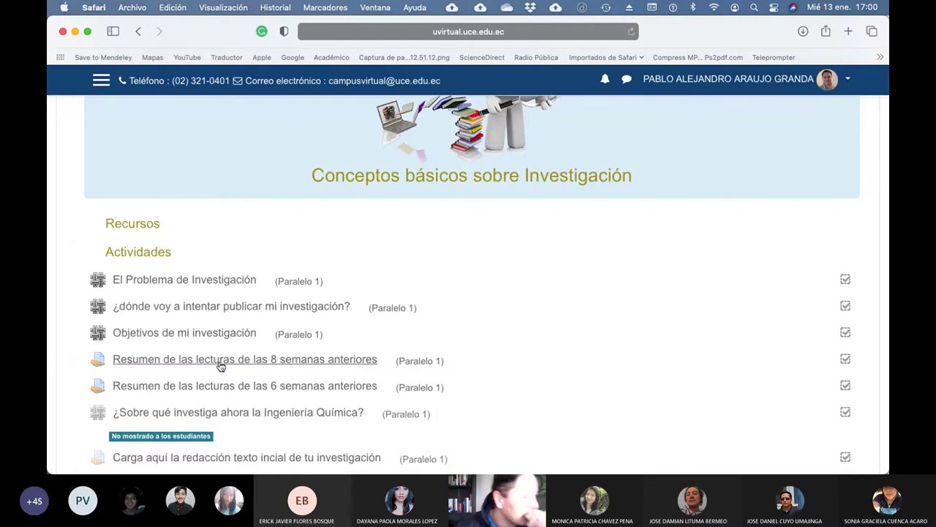
{"action": "scroll", "coordinate": [249, 382], "scroll_direction": "down", "scroll_amount": 3}
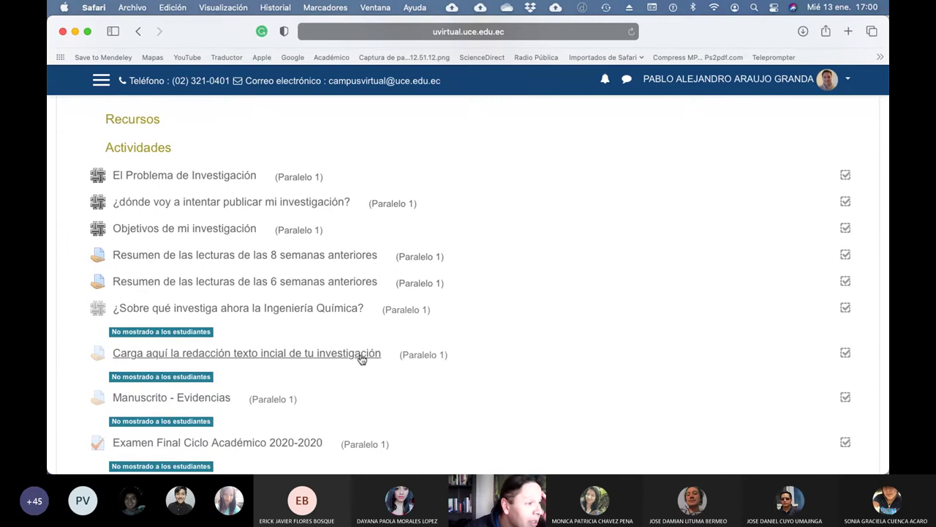
{"action": "scroll", "coordinate": [599, 359], "scroll_direction": "up", "scroll_amount": 8}
{"action": "left_click", "coordinate": [828, 126]}
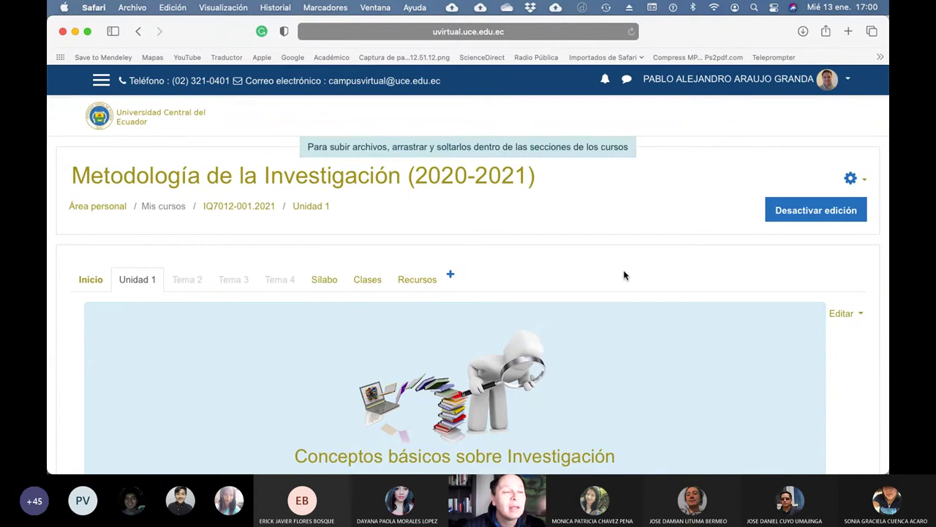
Step: Move the activity "Carga aquí la redacción texto incial de tu investigación" directly above "¿Sobre qué investiga ahora la Ingeniería Química?"
{"action": "scroll", "coordinate": [623, 275], "scroll_direction": "down", "scroll_amount": 3}
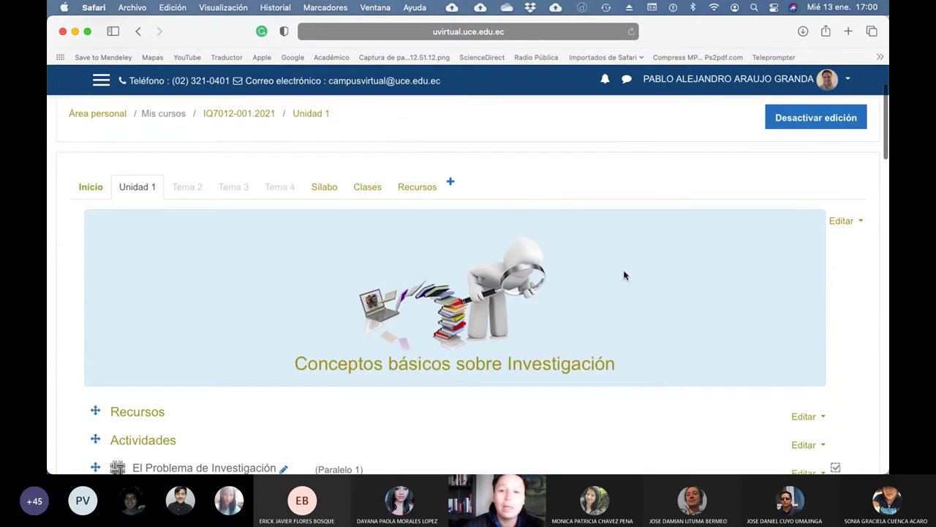
{"action": "scroll", "coordinate": [624, 275], "scroll_direction": "down", "scroll_amount": 3}
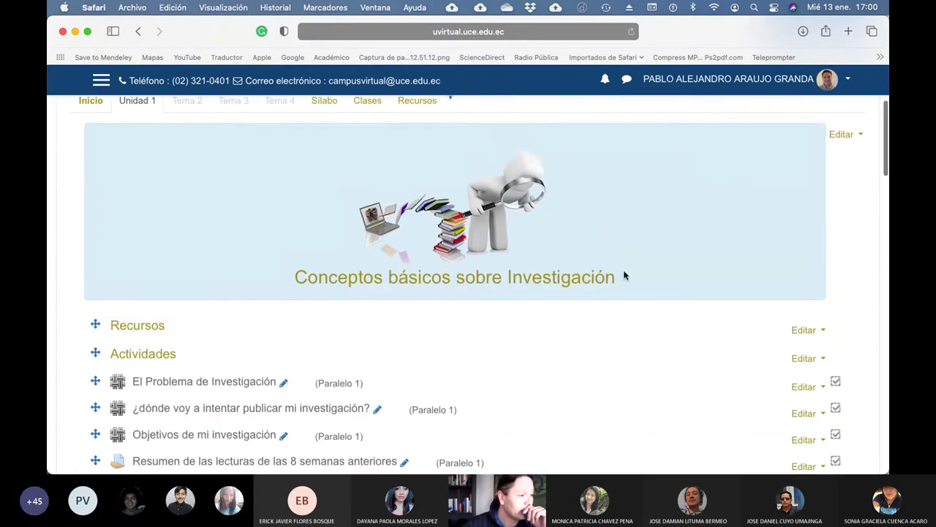
{"action": "scroll", "coordinate": [624, 275], "scroll_direction": "down", "scroll_amount": 5}
{"action": "scroll", "coordinate": [624, 275], "scroll_direction": "down", "scroll_amount": 2}
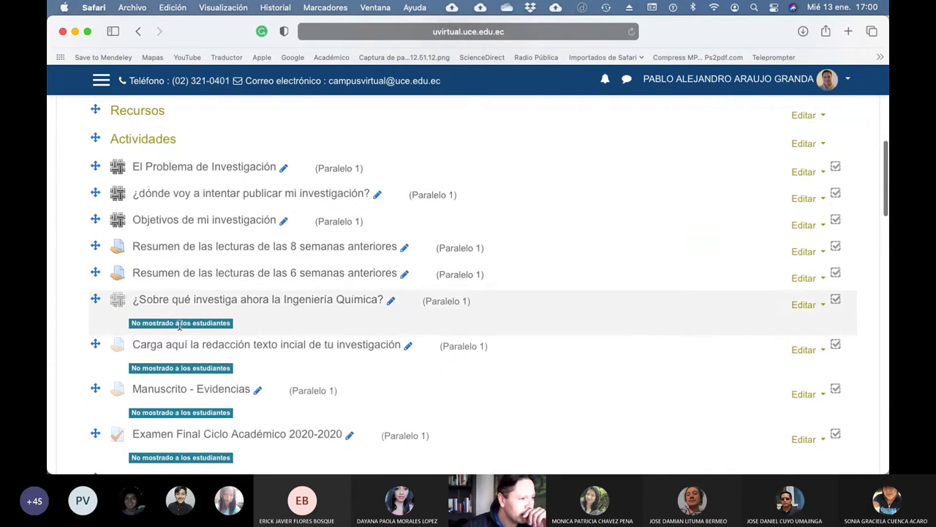
{"action": "left_click_drag", "start_coordinate": [95, 343], "coordinate": [98, 309]}
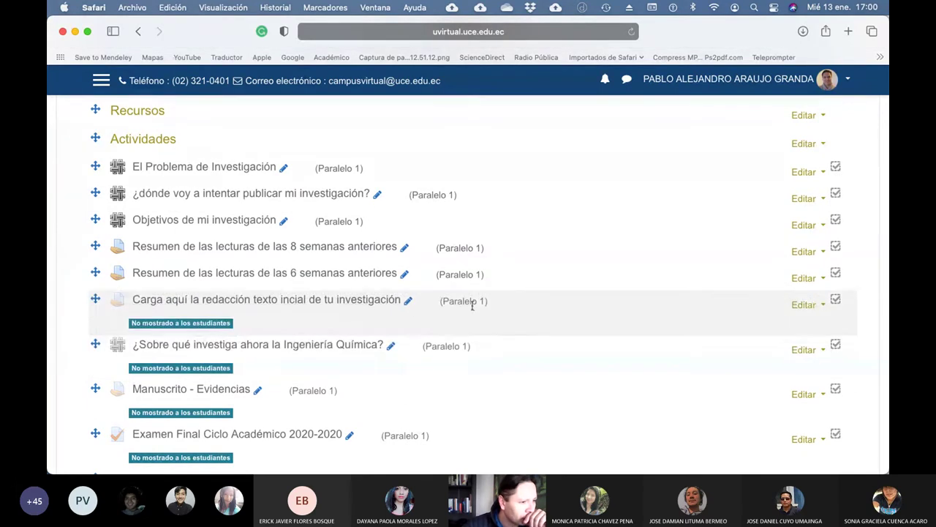
Step: Open the settings of the activity "Carga aquí la redacción texto incial de tu investigación" and expand all sections
{"action": "left_click", "coordinate": [823, 311]}
{"action": "left_click", "coordinate": [757, 324]}
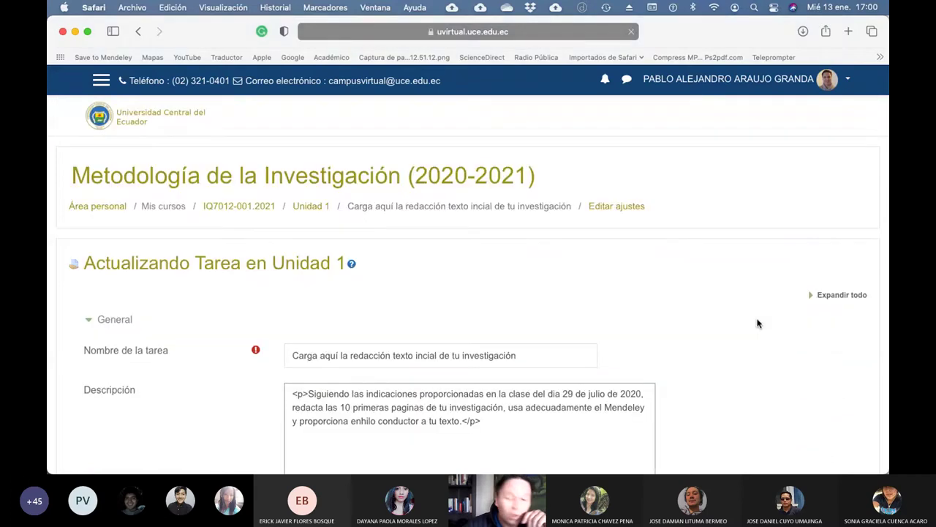
{"action": "left_click", "coordinate": [816, 296]}
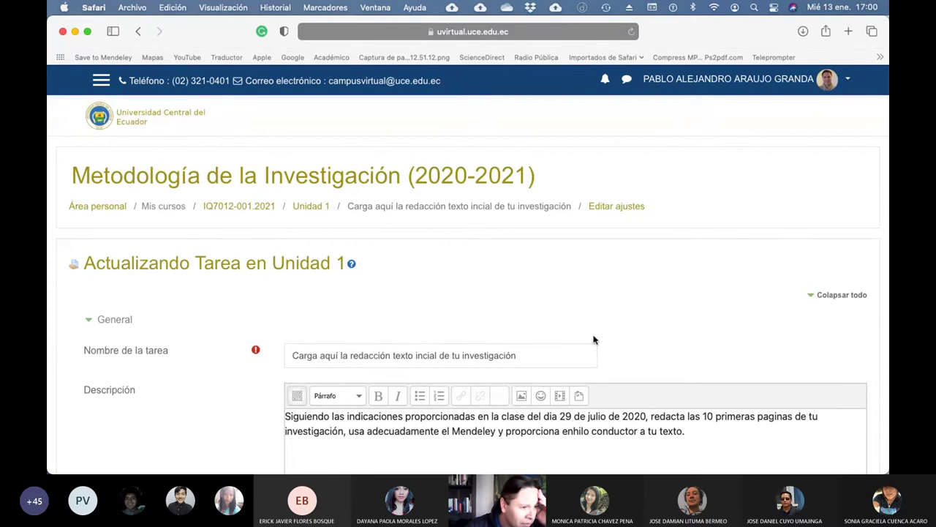
Step: Replace the description's opening phrase about the 29 de julio de 2020 class, up to its comma, with "Carga aqui"
{"action": "scroll", "coordinate": [593, 338], "scroll_direction": "down", "scroll_amount": 3}
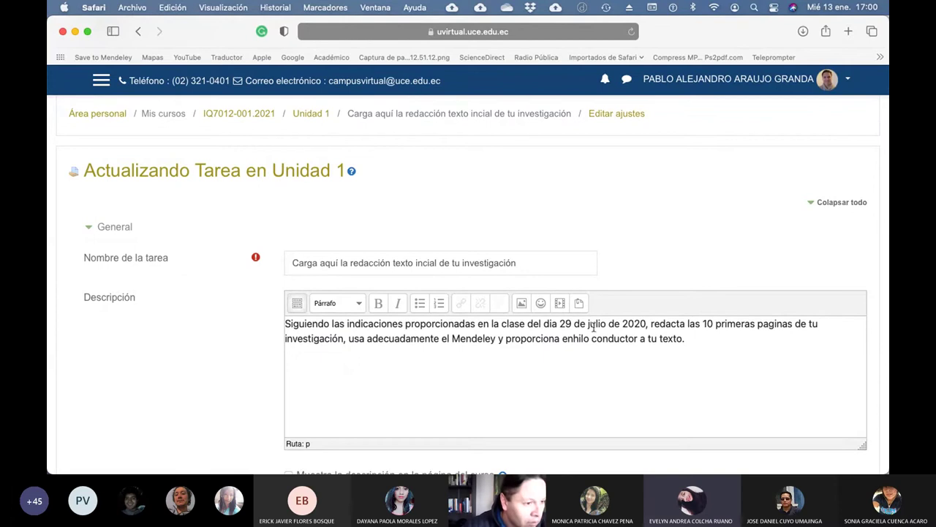
{"action": "left_click", "coordinate": [286, 324]}
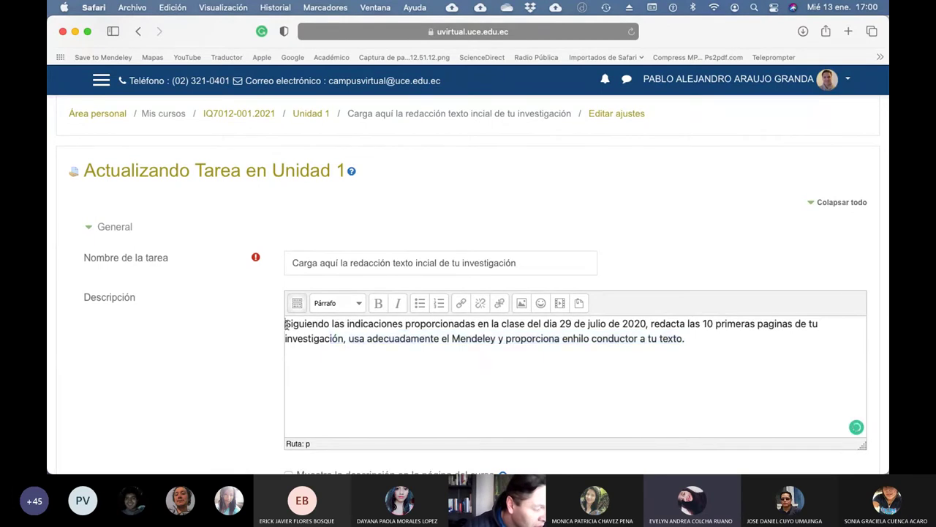
{"action": "left_click_drag", "start_coordinate": [286, 324], "coordinate": [727, 346]}
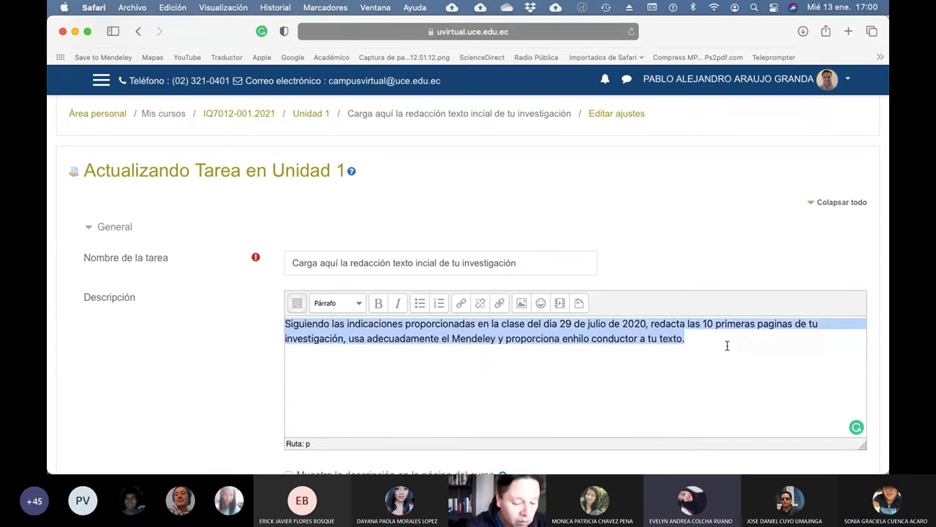
{"action": "left_click", "coordinate": [727, 346]}
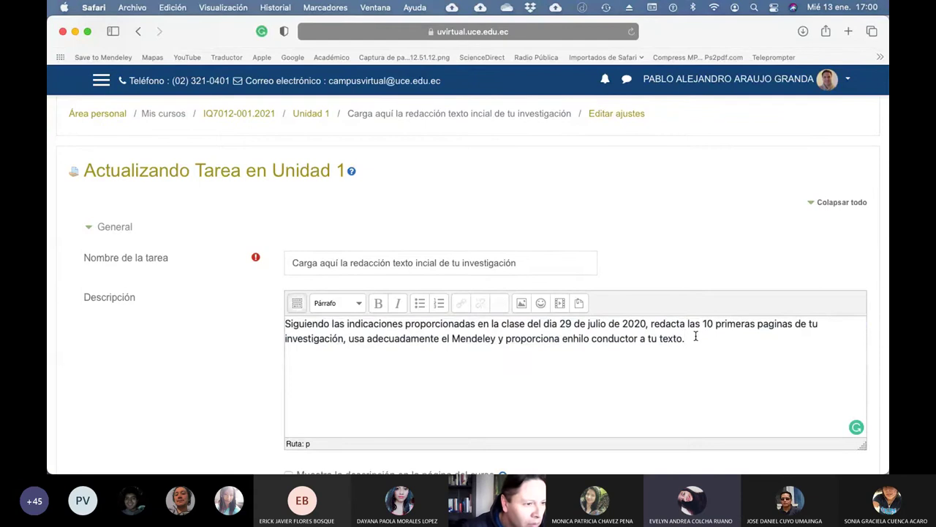
{"action": "left_click_drag", "start_coordinate": [648, 324], "coordinate": [285, 324]}
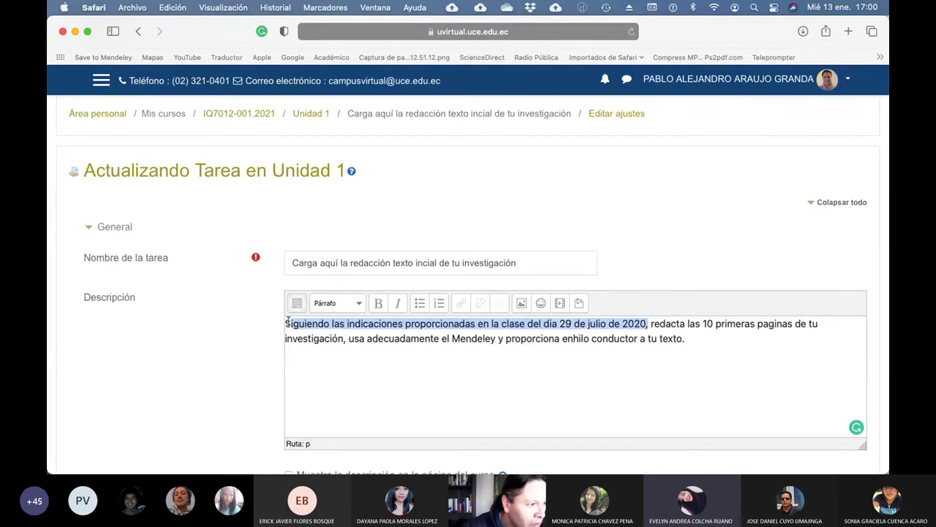
{"action": "type", "text": "Carga aq"}
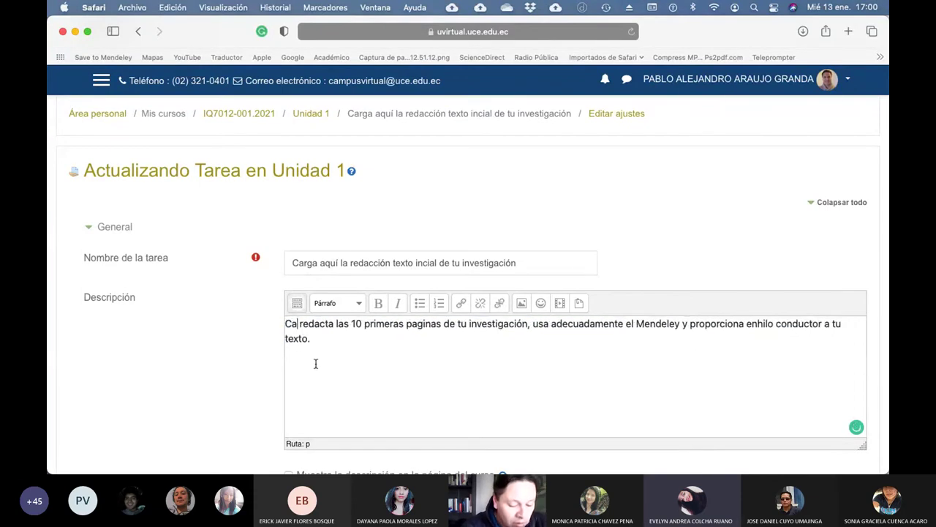
{"action": "type", "text": "ui"}
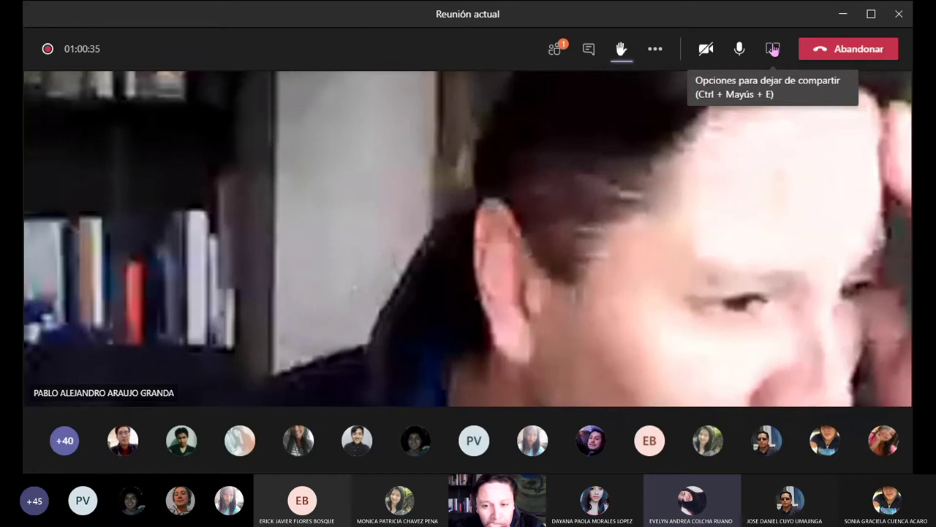
Step: Switch from the Teams meeting to the browser, check the "Beliefs and attitudes" article tab, and return to the "Cosa de Mujeres" article
{"action": "left_click", "coordinate": [773, 49]}
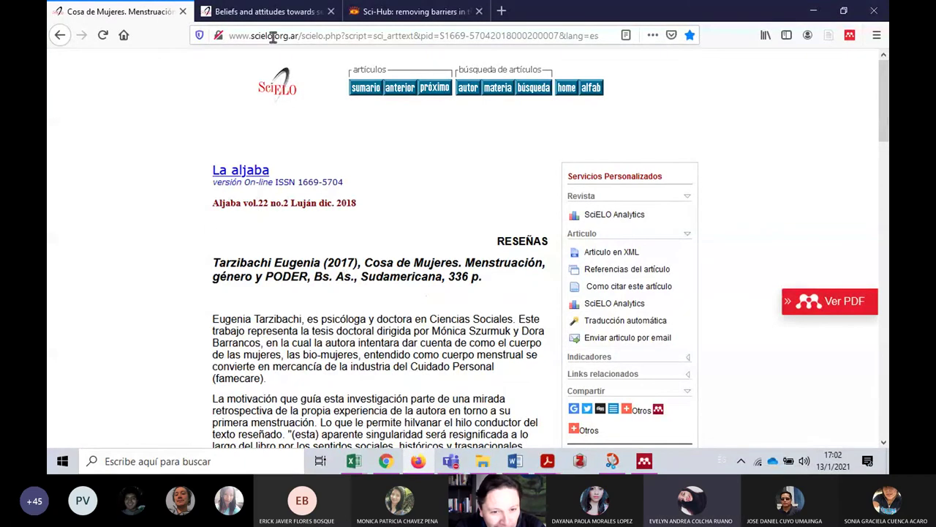
{"action": "left_click", "coordinate": [275, 11]}
{"action": "left_click", "coordinate": [145, 8]}
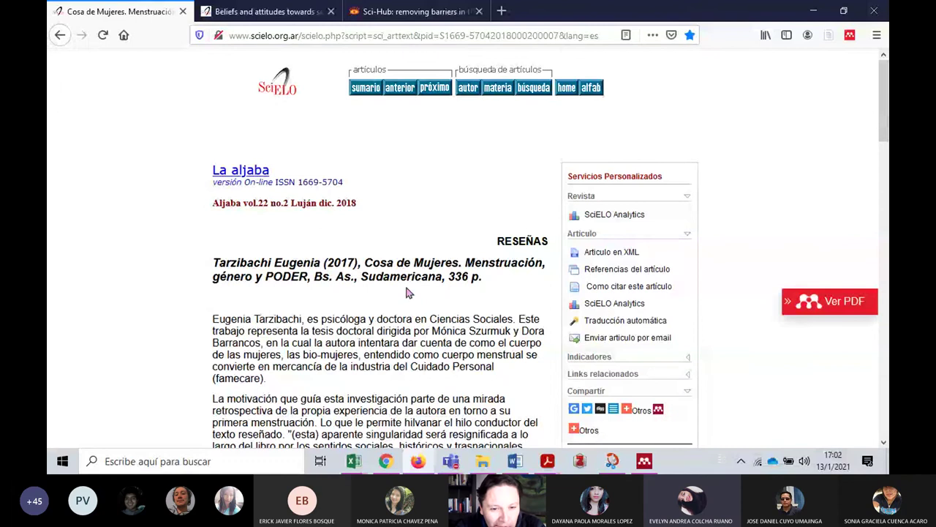
Step: Skim the opening of the "Cosa de Mujeres" review, check the open Sci-Hub page, and return to the review
{"action": "scroll", "coordinate": [408, 293], "scroll_direction": "down", "scroll_amount": 3}
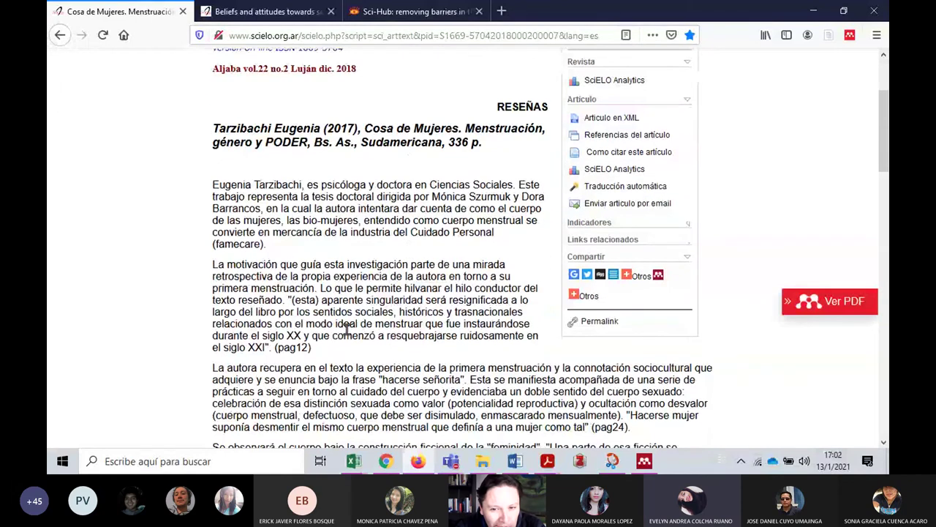
{"action": "scroll", "coordinate": [345, 290], "scroll_direction": "up", "scroll_amount": 2}
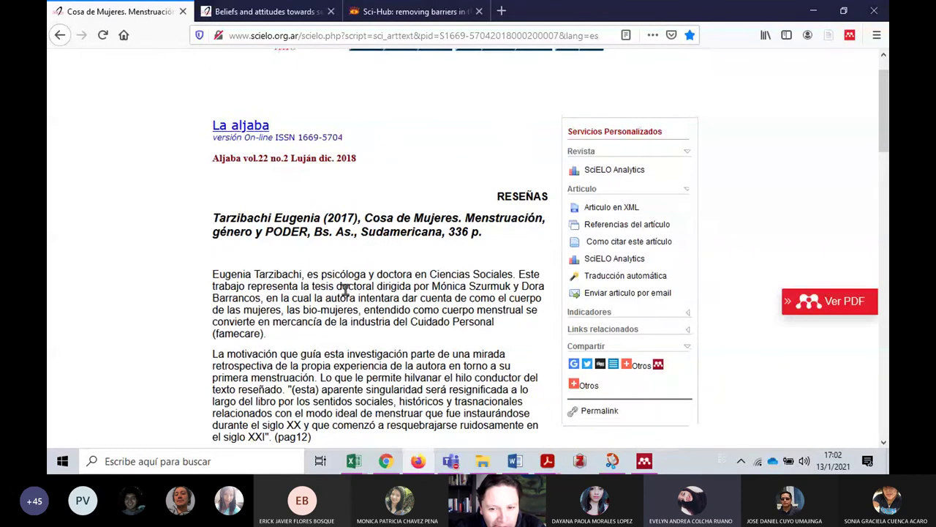
{"action": "left_click", "coordinate": [392, 11]}
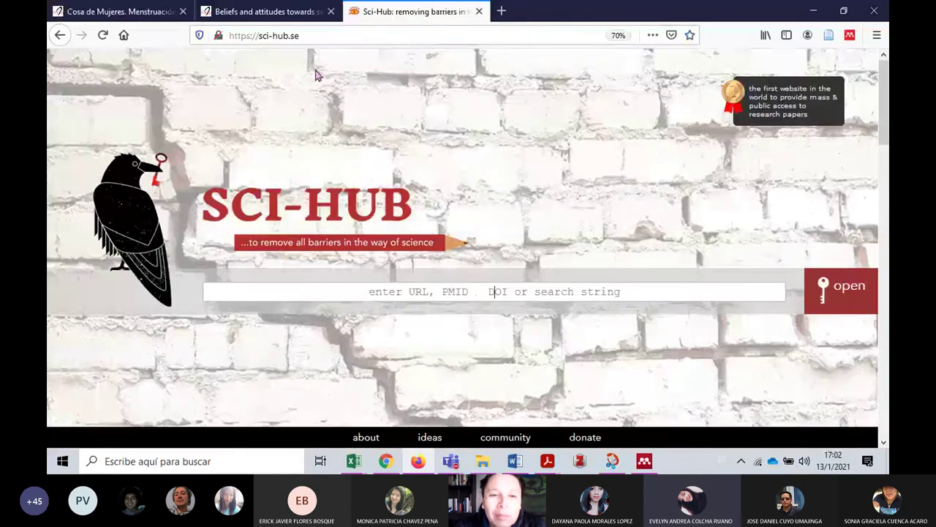
{"action": "left_click", "coordinate": [88, 9]}
{"action": "scroll", "coordinate": [328, 150], "scroll_direction": "down", "scroll_amount": 1}
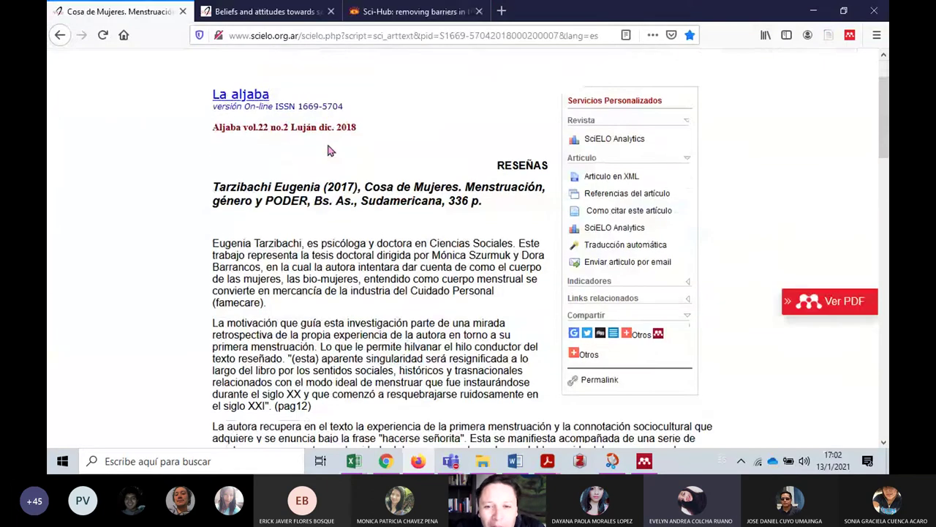
Step: Look over the "Cosa de Mujeres" review, open its linked PDF in the Mendeley reader, and return to the web article
{"action": "scroll", "coordinate": [327, 150], "scroll_direction": "down", "scroll_amount": 2}
{"action": "scroll", "coordinate": [365, 74], "scroll_direction": "up", "scroll_amount": 2}
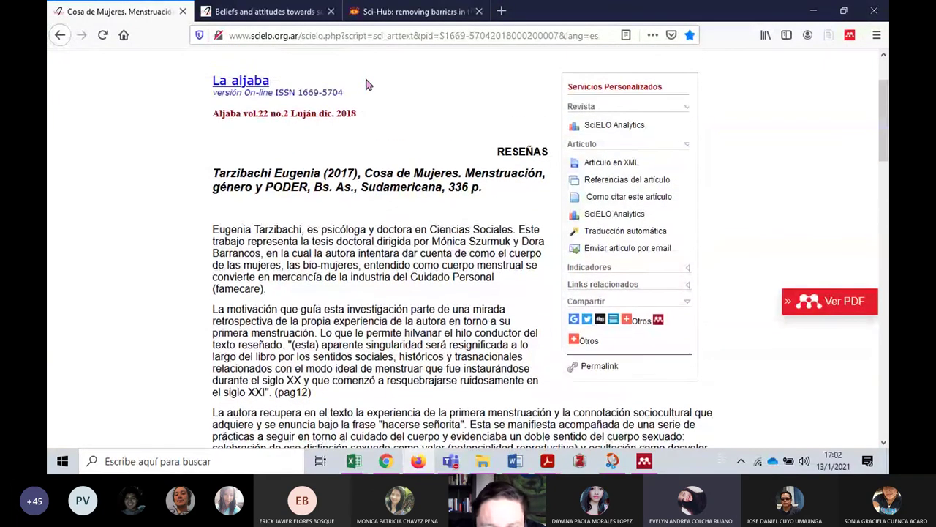
{"action": "scroll", "coordinate": [378, 101], "scroll_direction": "up", "scroll_amount": 1}
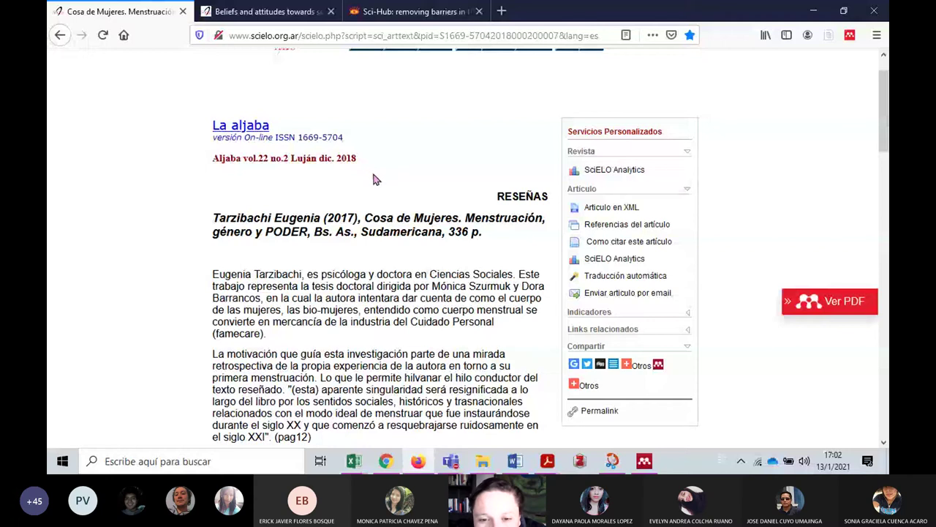
{"action": "scroll", "coordinate": [373, 179], "scroll_direction": "down", "scroll_amount": 7}
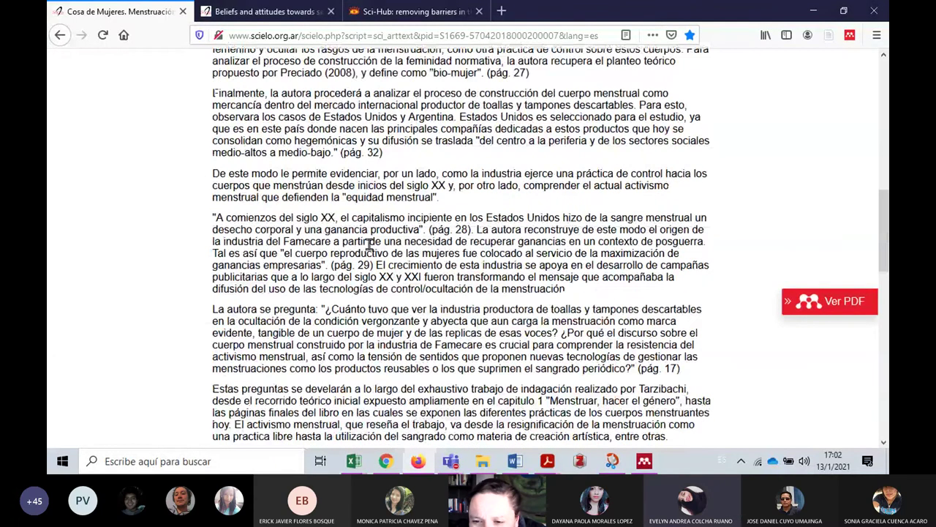
{"action": "scroll", "coordinate": [370, 244], "scroll_direction": "down", "scroll_amount": 1}
{"action": "scroll", "coordinate": [732, 305], "scroll_direction": "up", "scroll_amount": 8}
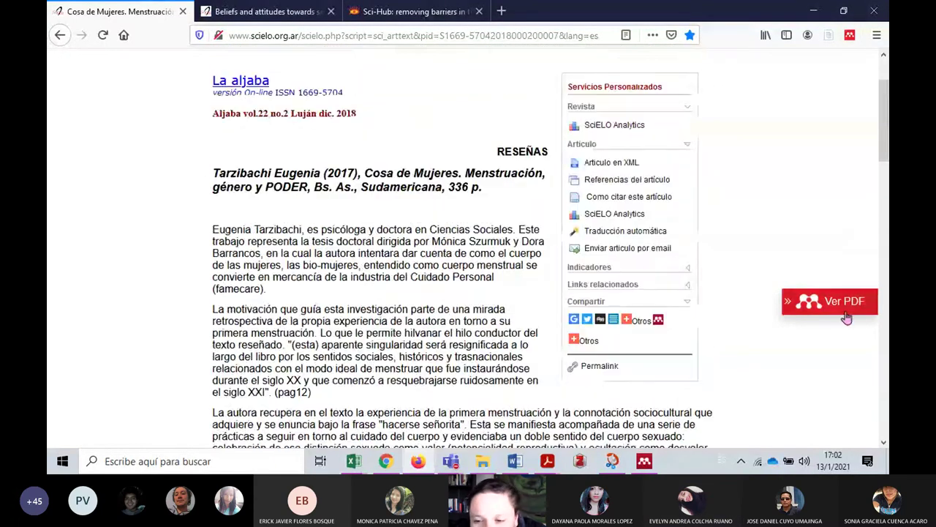
{"action": "left_click", "coordinate": [847, 315]}
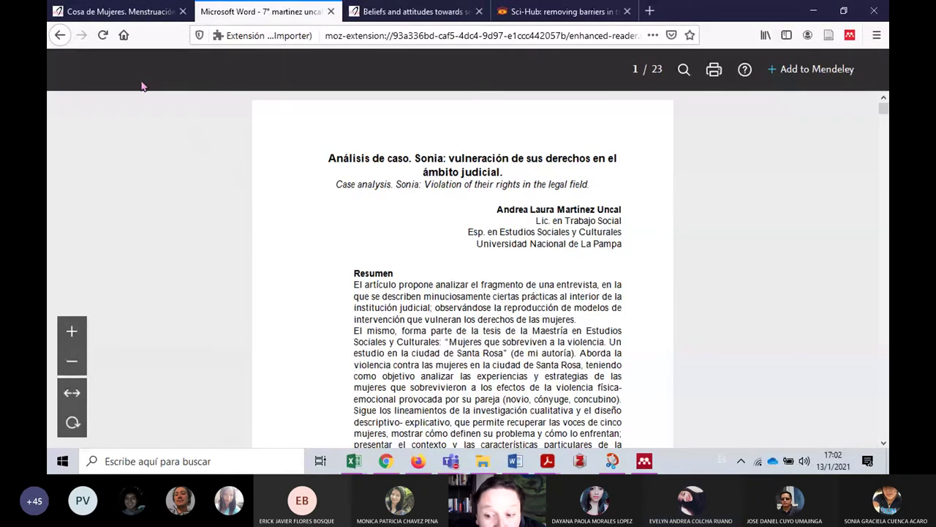
{"action": "left_click", "coordinate": [131, 15]}
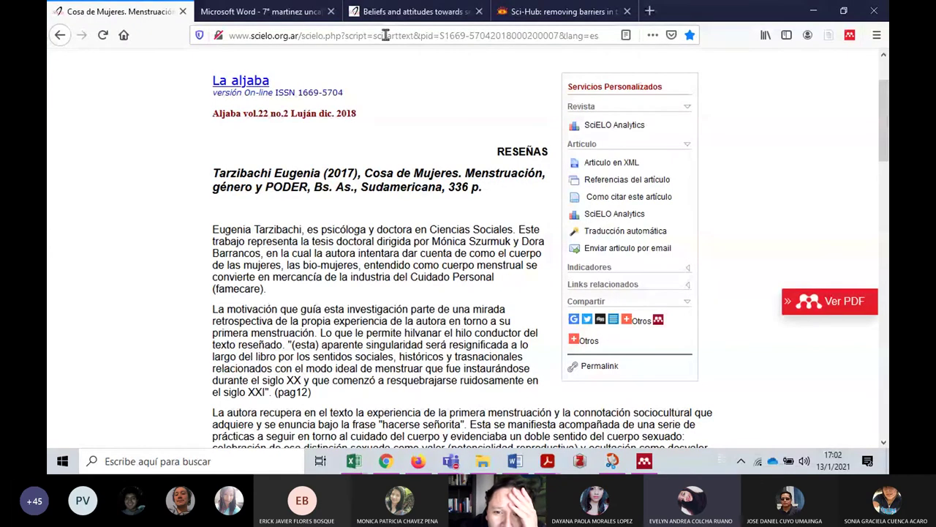
Step: Examine the "Beliefs and attitudes towards sexual education" article from its abstract through the methods and results tables
{"action": "left_click", "coordinate": [369, 10]}
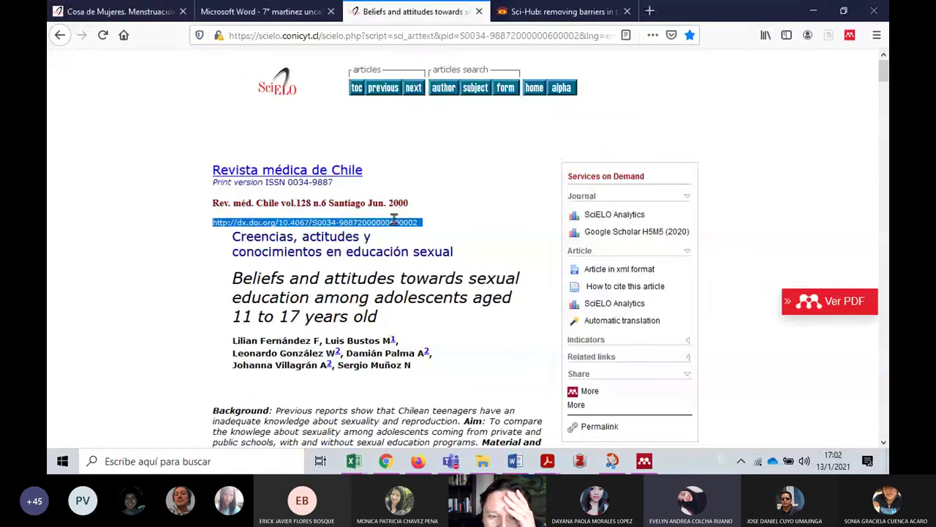
{"action": "left_click", "coordinate": [420, 223]}
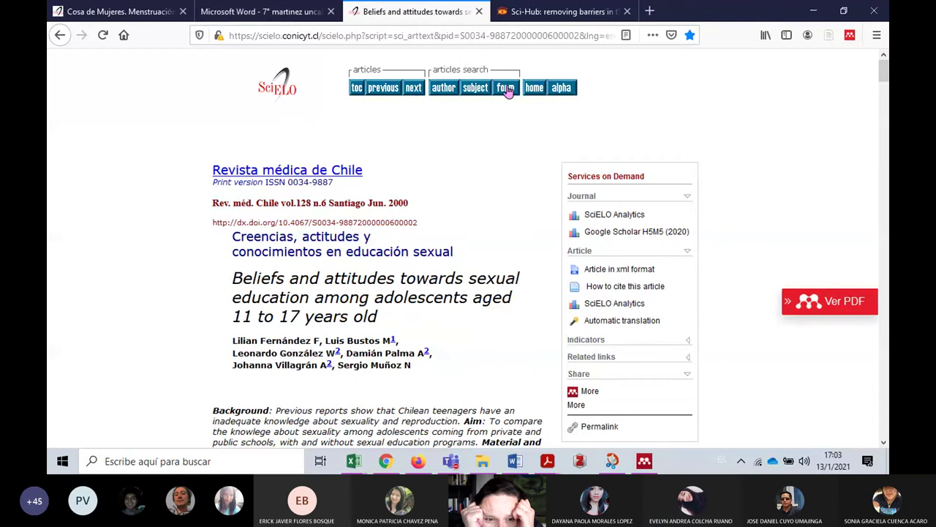
{"action": "scroll", "coordinate": [432, 252], "scroll_direction": "down", "scroll_amount": 1}
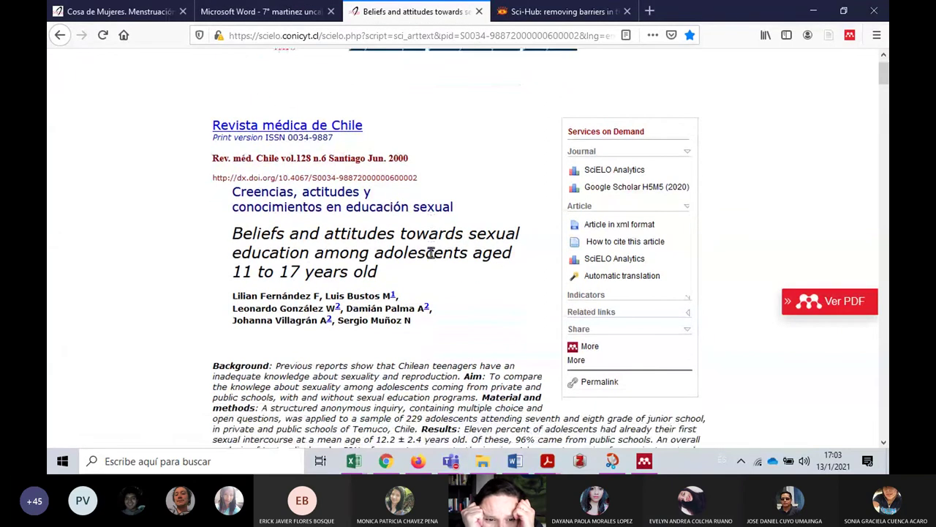
{"action": "scroll", "coordinate": [432, 264], "scroll_direction": "down", "scroll_amount": 3}
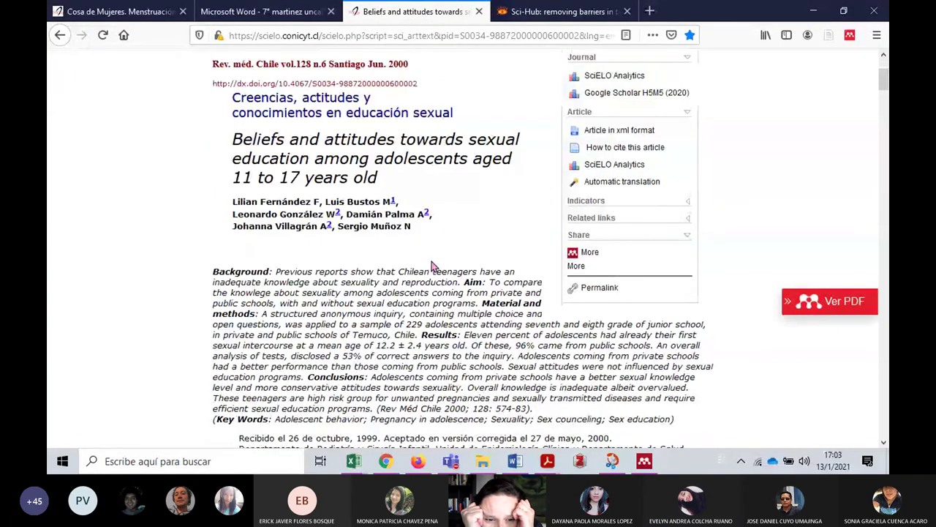
{"action": "scroll", "coordinate": [432, 265], "scroll_direction": "down", "scroll_amount": 6}
{"action": "scroll", "coordinate": [431, 263], "scroll_direction": "down", "scroll_amount": 6}
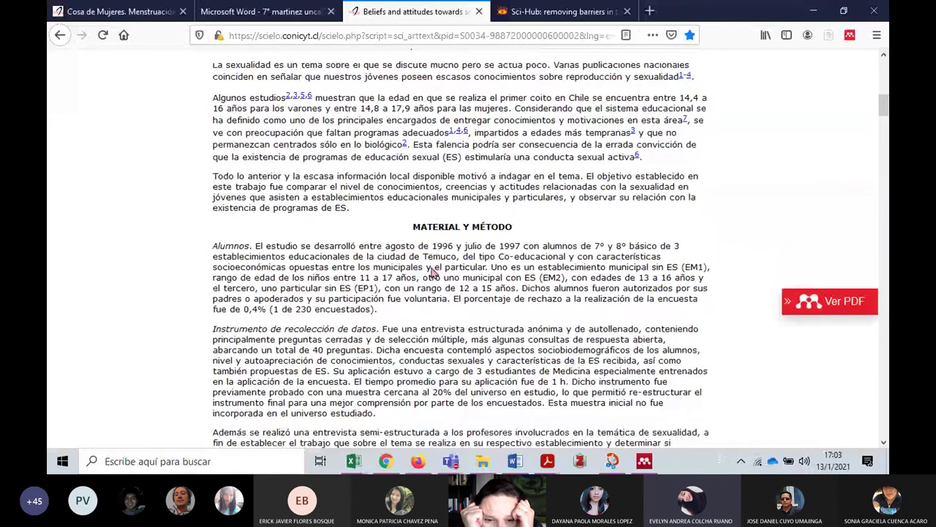
{"action": "scroll", "coordinate": [431, 272], "scroll_direction": "down", "scroll_amount": 12}
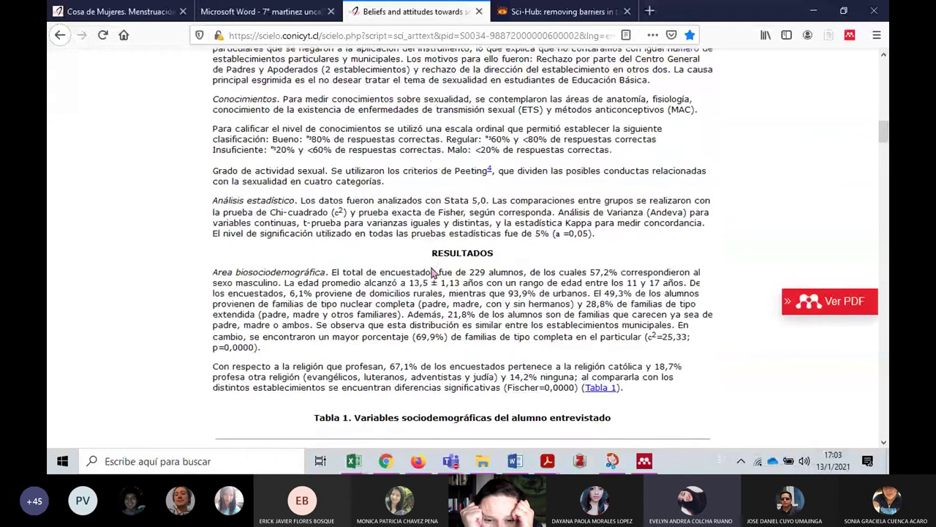
{"action": "scroll", "coordinate": [431, 271], "scroll_direction": "down", "scroll_amount": 2}
{"action": "scroll", "coordinate": [432, 267], "scroll_direction": "down", "scroll_amount": 13}
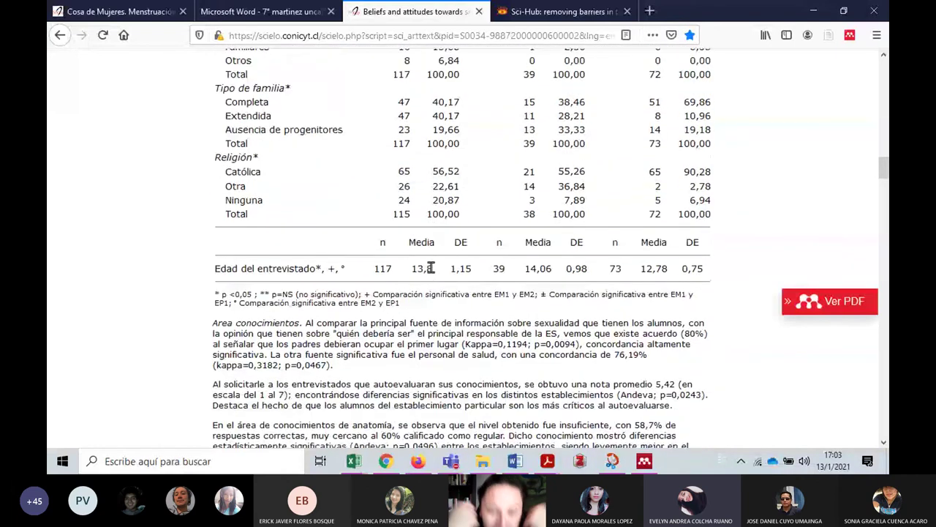
{"action": "scroll", "coordinate": [432, 267], "scroll_direction": "down", "scroll_amount": 5}
{"action": "scroll", "coordinate": [432, 267], "scroll_direction": "down", "scroll_amount": 18}
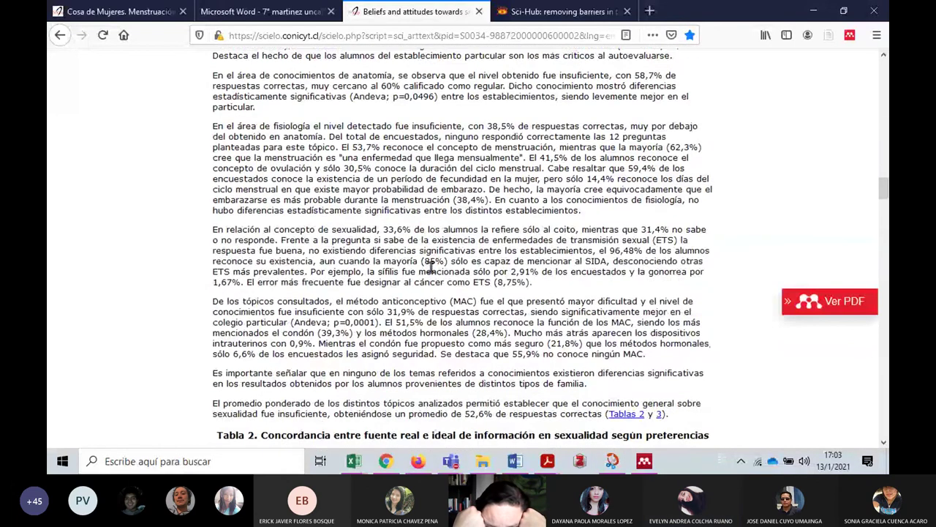
{"action": "scroll", "coordinate": [432, 272], "scroll_direction": "down", "scroll_amount": 10}
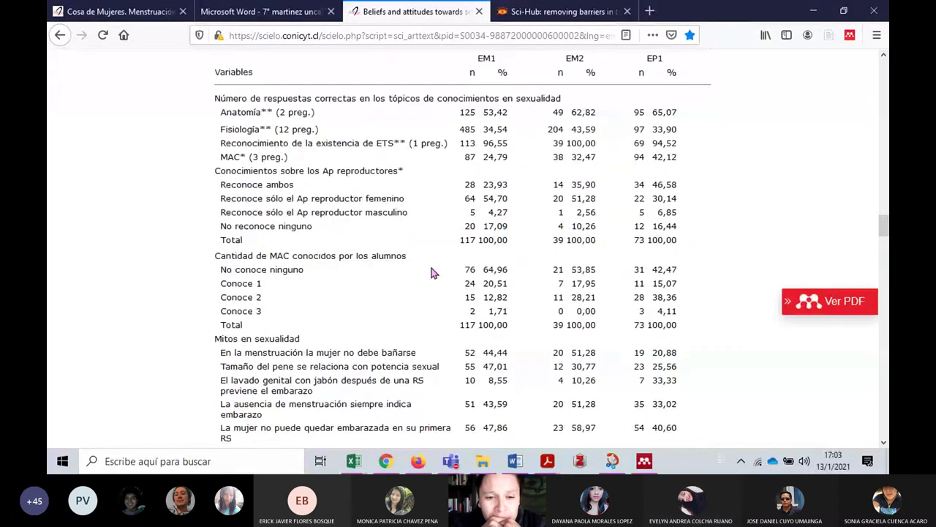
{"action": "scroll", "coordinate": [432, 273], "scroll_direction": "down", "scroll_amount": 6}
{"action": "scroll", "coordinate": [432, 273], "scroll_direction": "down", "scroll_amount": 2}
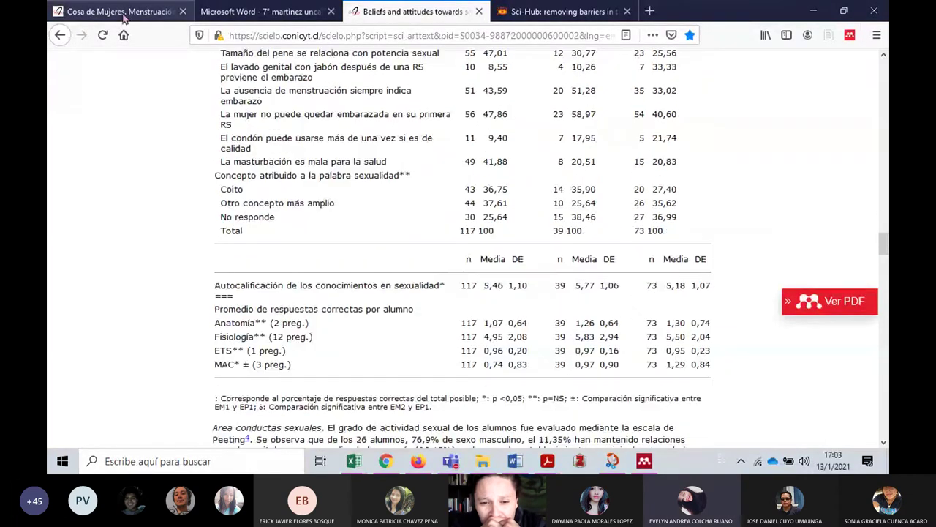
{"action": "scroll", "coordinate": [410, 284], "scroll_direction": "down", "scroll_amount": 4}
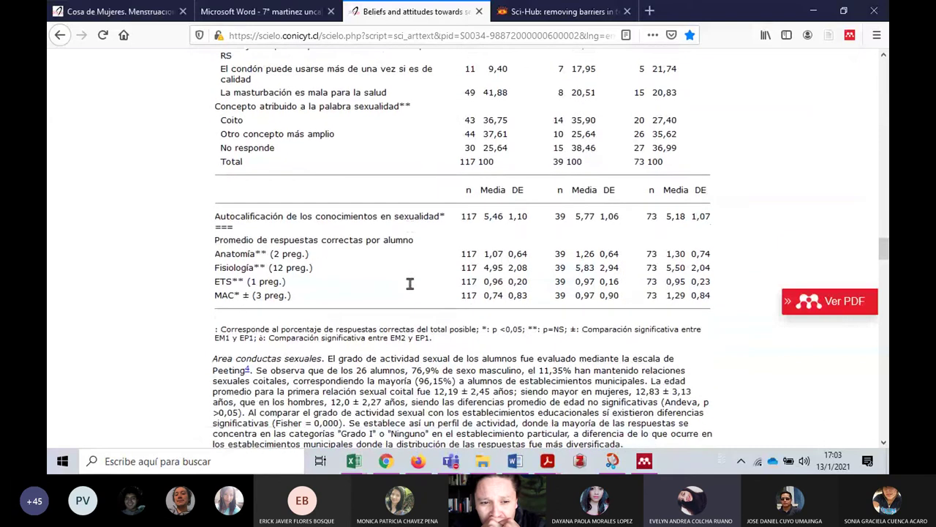
Step: Read through the "Cosa de Mujeres" review down to its conclusion and author credit, and recheck its chapter summaries
{"action": "left_click", "coordinate": [117, 12]}
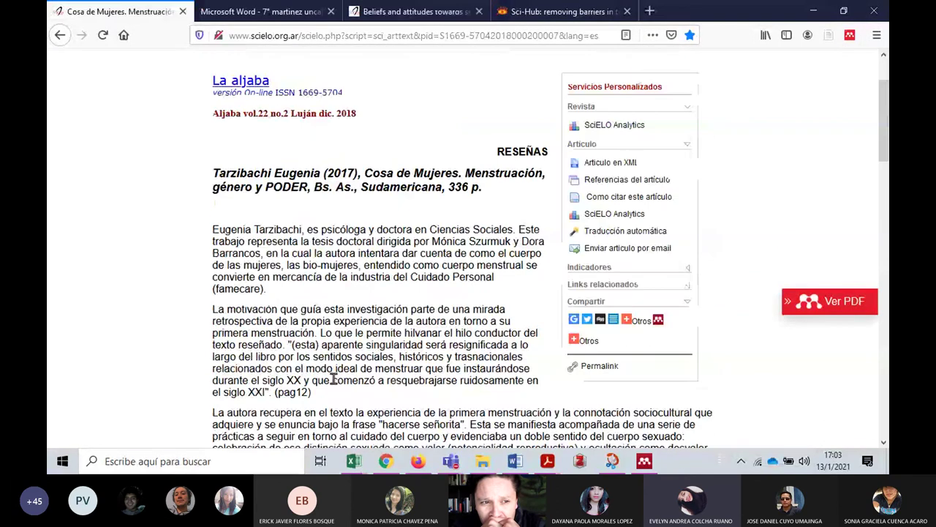
{"action": "scroll", "coordinate": [333, 379], "scroll_direction": "down", "scroll_amount": 5}
{"action": "double_click", "coordinate": [244, 187]}
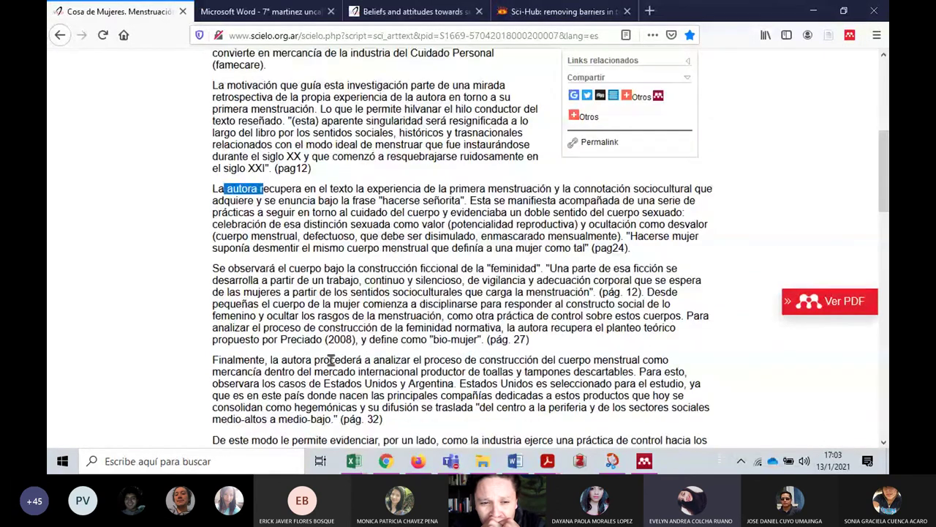
{"action": "scroll", "coordinate": [322, 359], "scroll_direction": "down", "scroll_amount": 3}
{"action": "scroll", "coordinate": [320, 344], "scroll_direction": "down", "scroll_amount": 2}
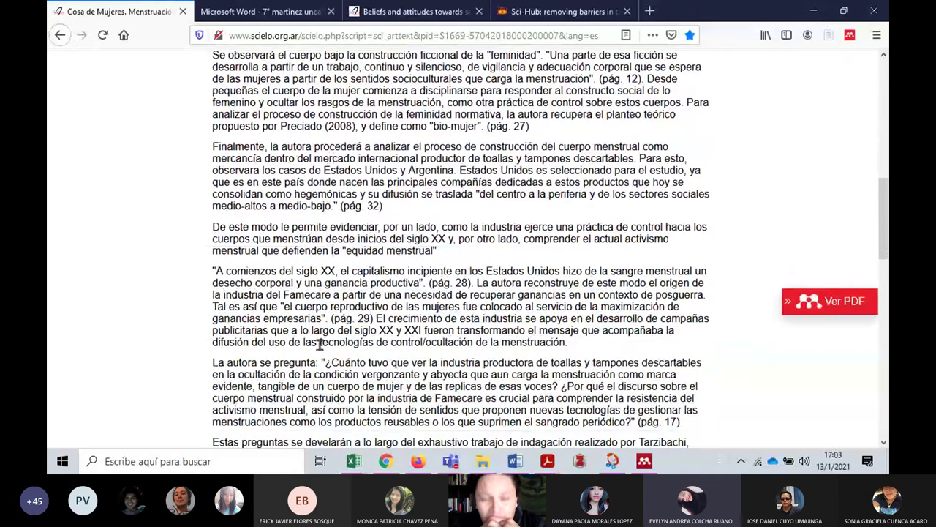
{"action": "scroll", "coordinate": [320, 344], "scroll_direction": "down", "scroll_amount": 3}
{"action": "scroll", "coordinate": [319, 345], "scroll_direction": "down", "scroll_amount": 6}
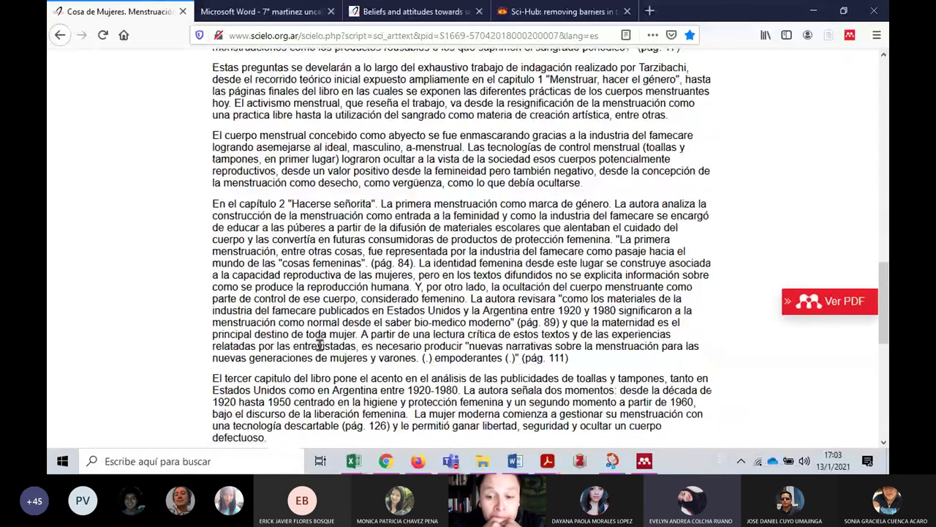
{"action": "scroll", "coordinate": [319, 344], "scroll_direction": "down", "scroll_amount": 10}
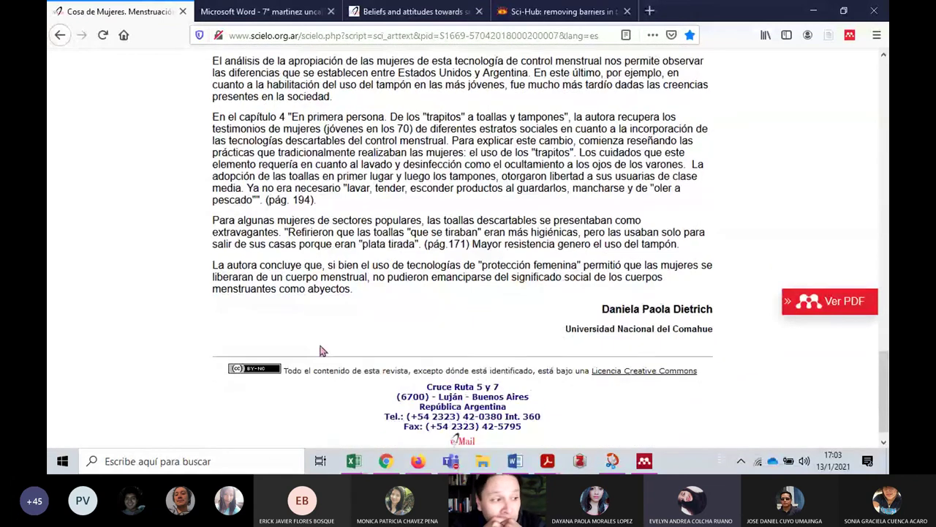
{"action": "scroll", "coordinate": [474, 323], "scroll_direction": "down", "scroll_amount": 1}
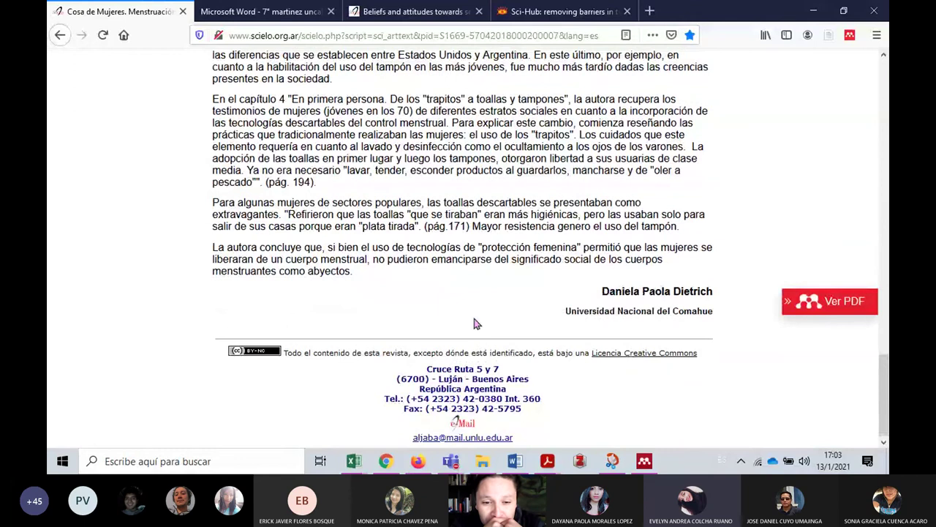
{"action": "scroll", "coordinate": [474, 323], "scroll_direction": "up", "scroll_amount": 4}
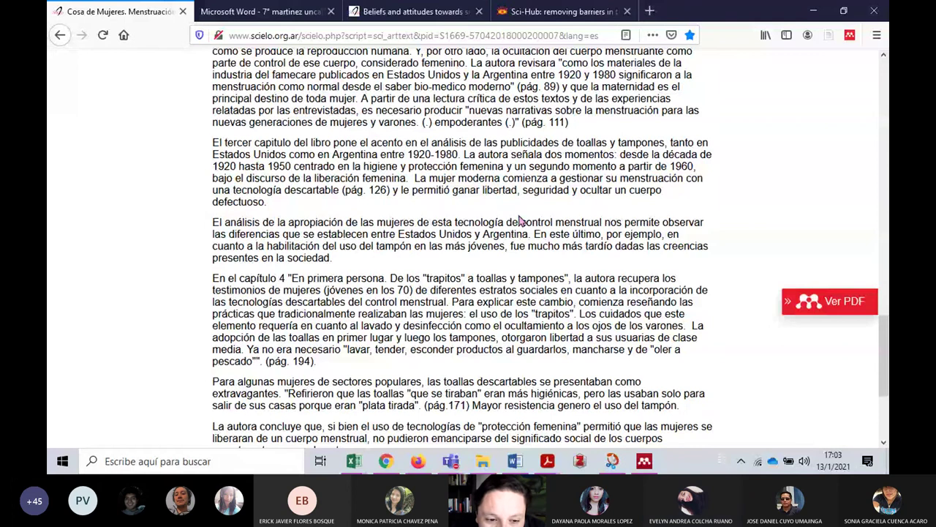
{"action": "scroll", "coordinate": [520, 220], "scroll_direction": "up", "scroll_amount": 2}
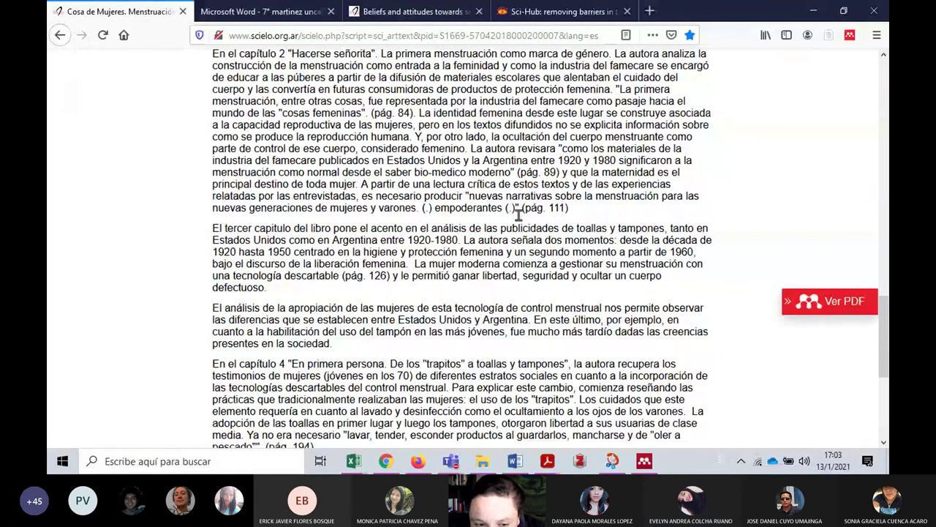
{"action": "scroll", "coordinate": [518, 213], "scroll_direction": "down", "scroll_amount": 5}
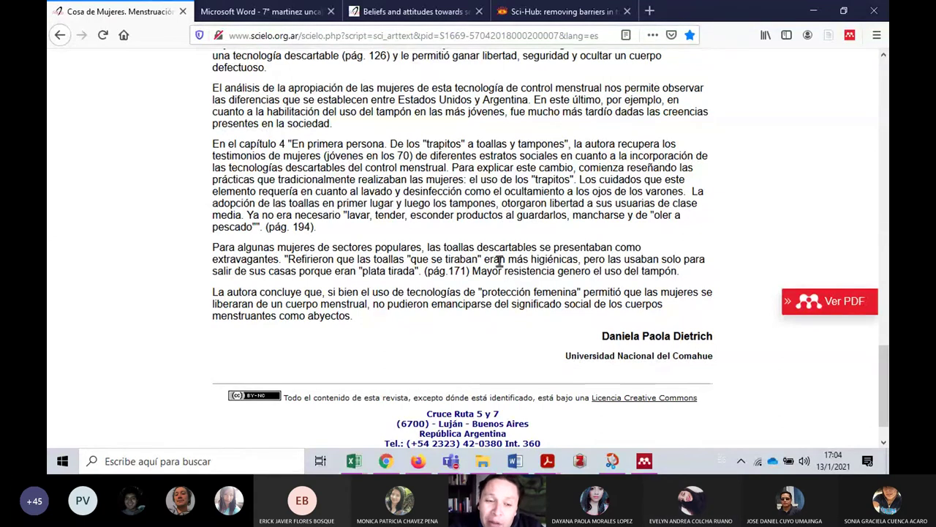
{"action": "scroll", "coordinate": [501, 263], "scroll_direction": "up", "scroll_amount": 2}
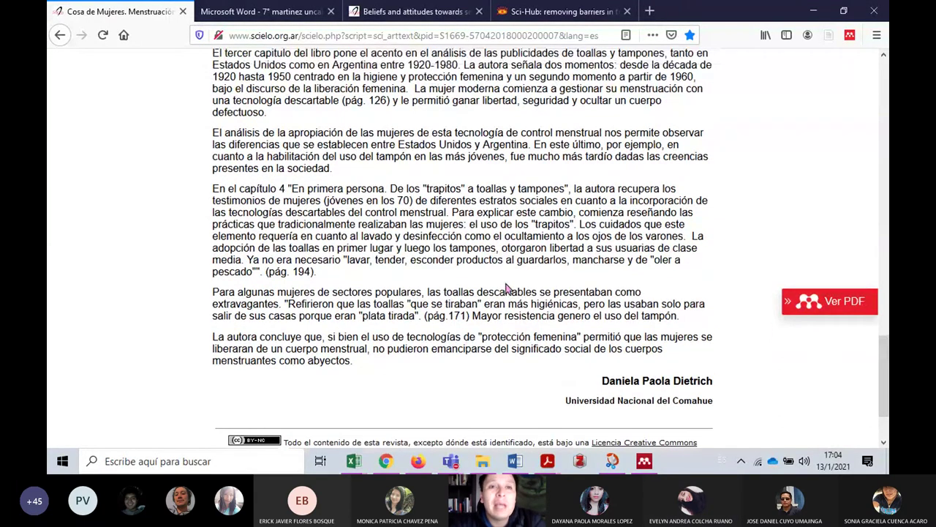
{"action": "scroll", "coordinate": [506, 287], "scroll_direction": "up", "scroll_amount": 3}
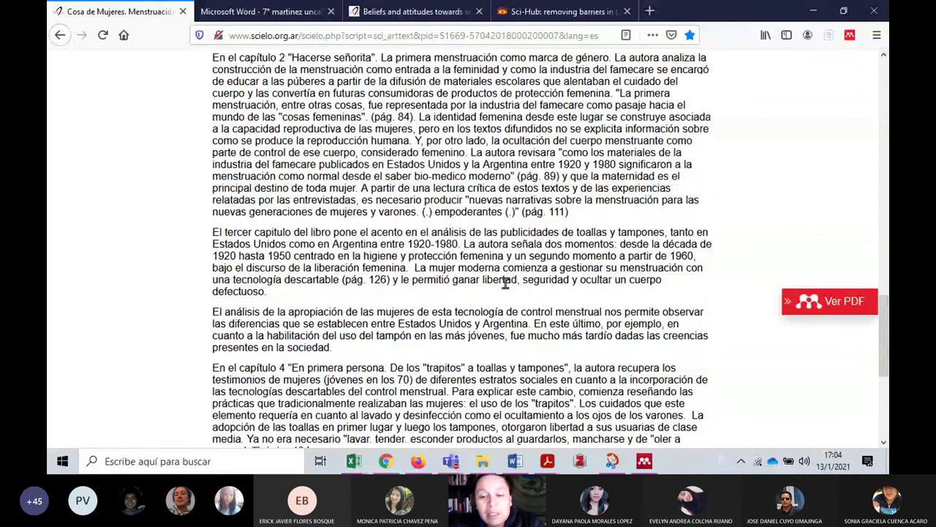
Step: Switch to the current Teams meeting and stop sharing the screen
{"action": "mouse_move", "coordinate": [451, 461]}
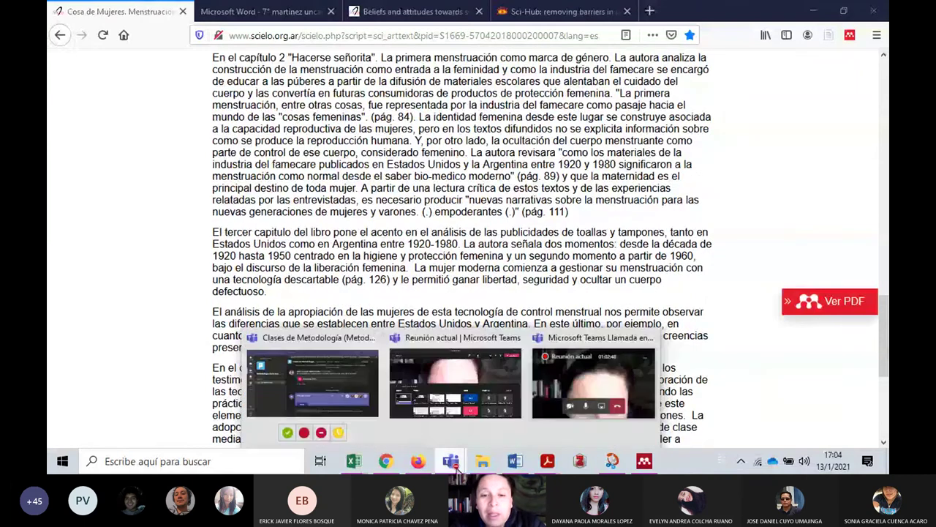
{"action": "mouse_move", "coordinate": [610, 377]}
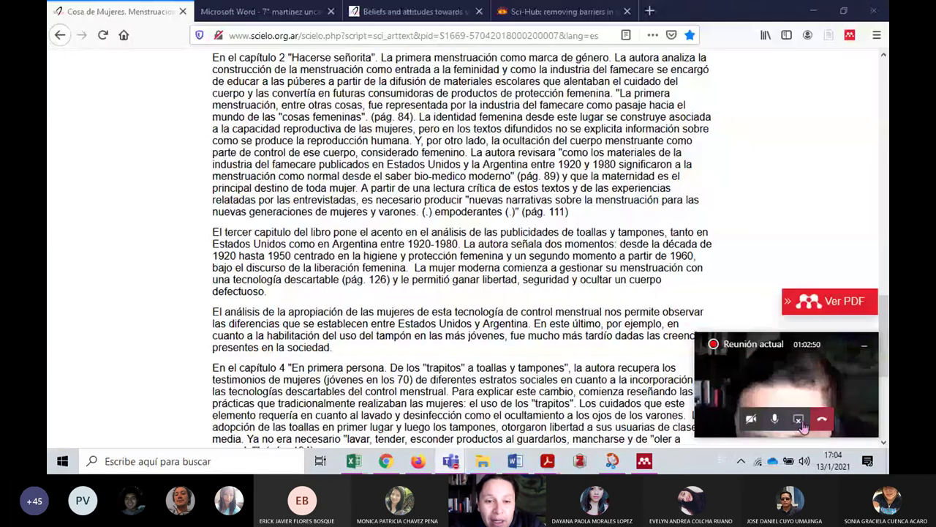
{"action": "left_click", "coordinate": [799, 419]}
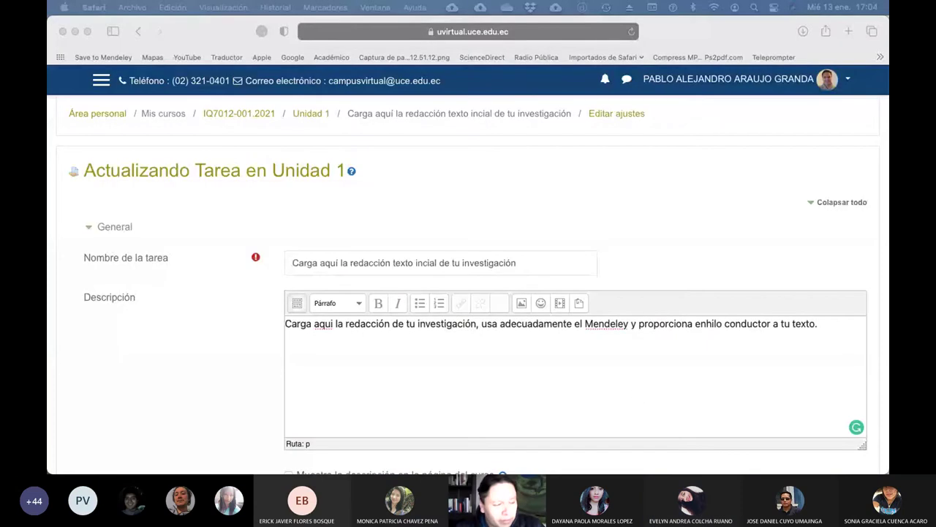
Step: Return to the assignment settings in Safari and shorten the assignment name to "Carga aquí la redacción de tu investigación"
{"action": "key", "text": "super+Tab"}
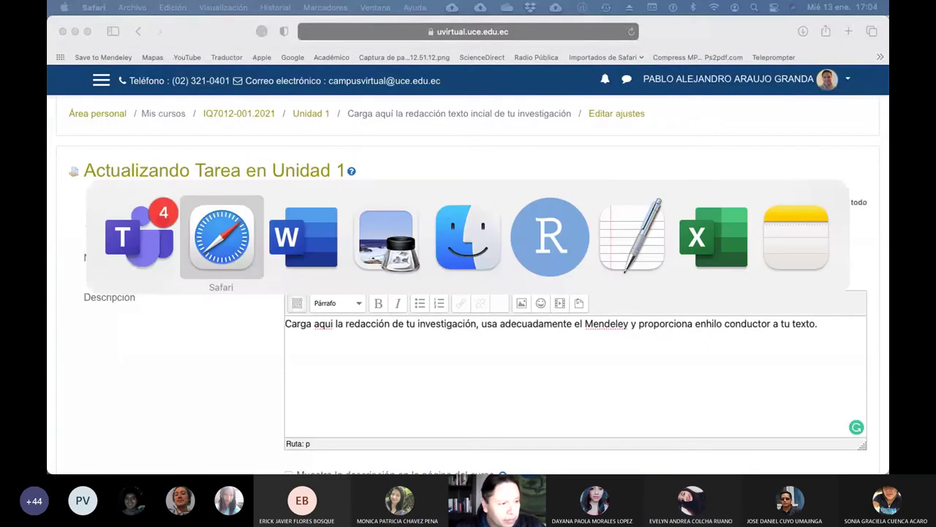
{"action": "key", "text": "super+shift+Tab"}
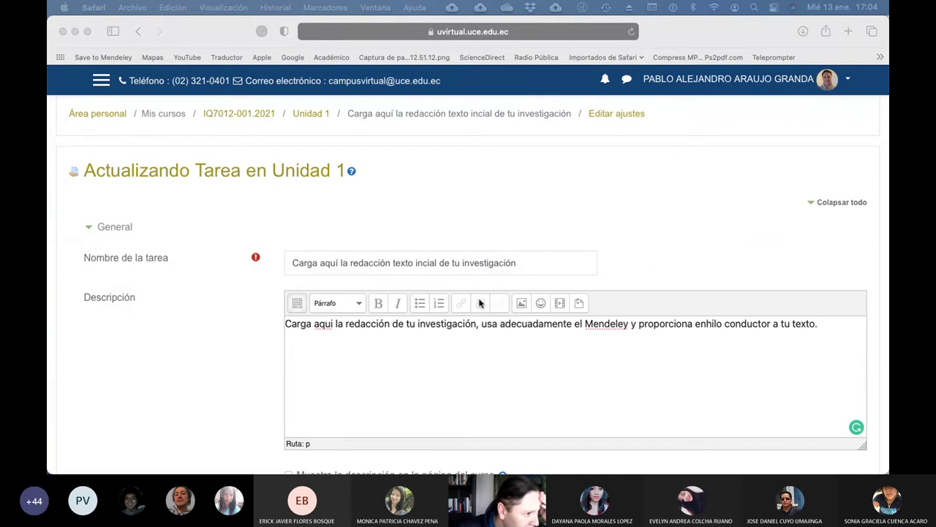
{"action": "key", "text": "super+Tab"}
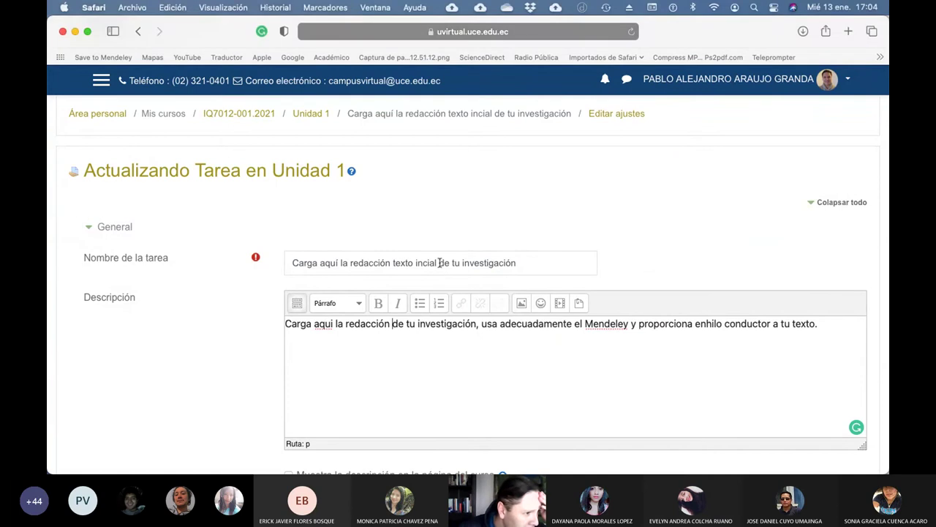
{"action": "left_click", "coordinate": [441, 265]}
{"action": "key", "text": "BackSpace"}
{"action": "key", "text": "BackSpace"}
{"action": "key", "text": "BackSpace"}
{"action": "key", "text": "BackSpace"}
{"action": "key", "text": "BackSpace"}
{"action": "key", "text": "BackSpace"}
{"action": "key", "text": "BackSpace"}
{"action": "key", "text": "BackSpace"}
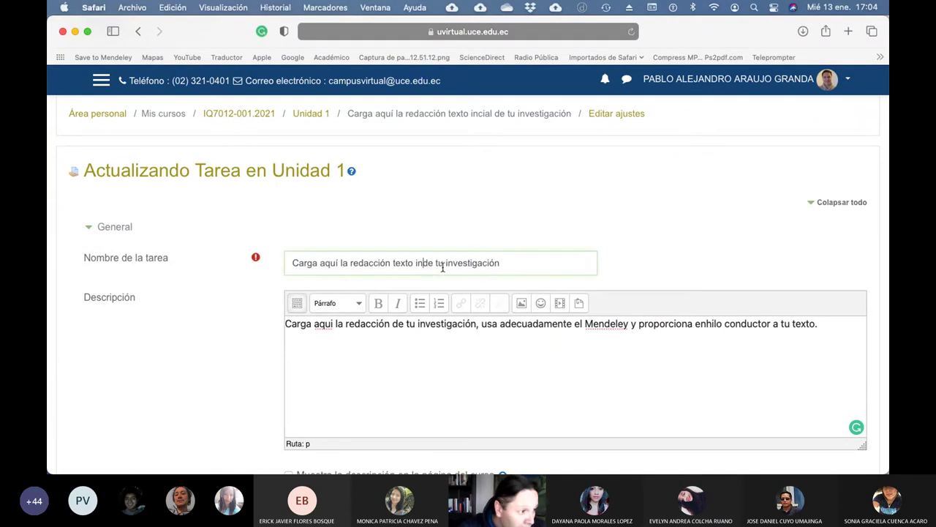
{"action": "key", "text": "BackSpace"}
{"action": "key", "text": "BackSpace"}
{"action": "key", "text": "BackSpace"}
{"action": "key", "text": "BackSpace"}
{"action": "key", "text": "BackSpace"}
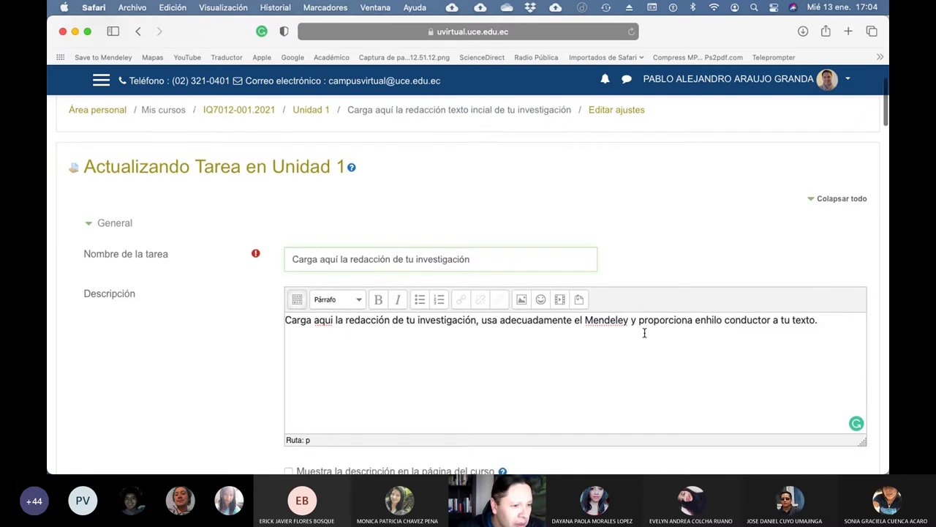
Step: Add the description paragraph "Recuerda que son 15 páginas sin gráficos ni tablas y que no se incluya en esas 15 páginas las referencias."
{"action": "scroll", "coordinate": [644, 331], "scroll_direction": "down", "scroll_amount": 3}
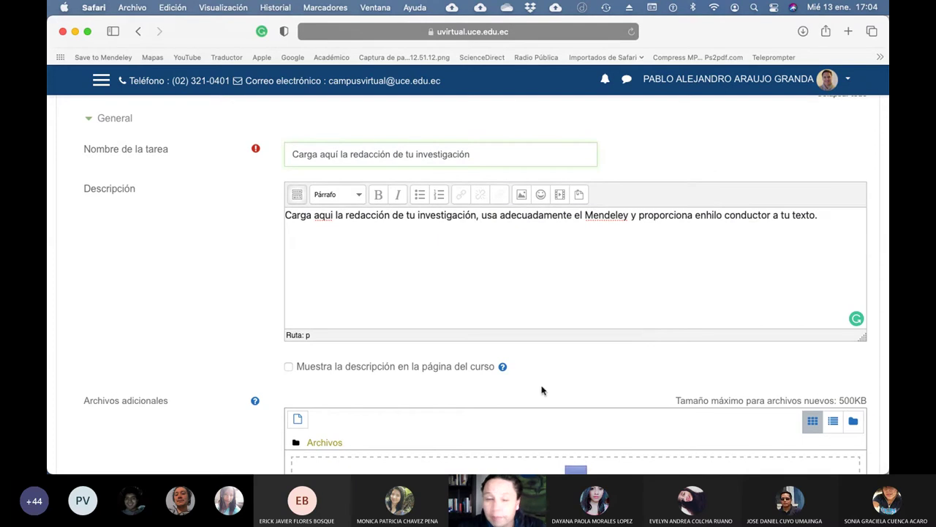
{"action": "left_click", "coordinate": [820, 217]}
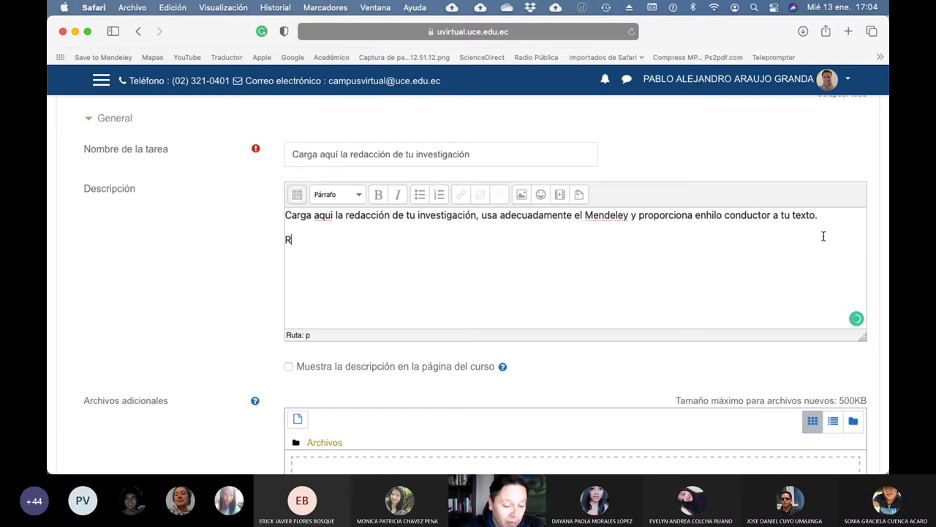
{"action": "type", "text": "Recuerda que son 15 páginas sin gráficos ni tablas y que no se incluyya"}
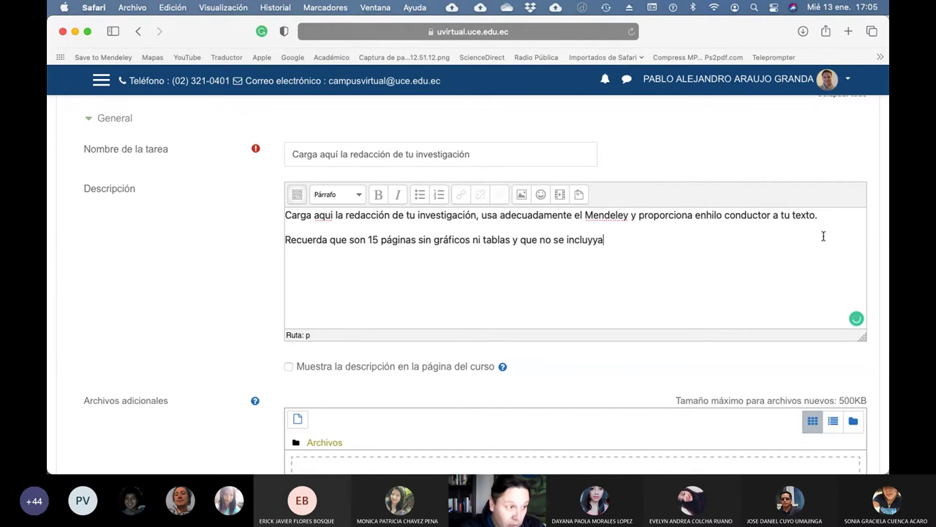
{"action": "key", "text": "BackSpace"}
{"action": "key", "text": "BackSpace"}
{"action": "type", "text": "a las"}
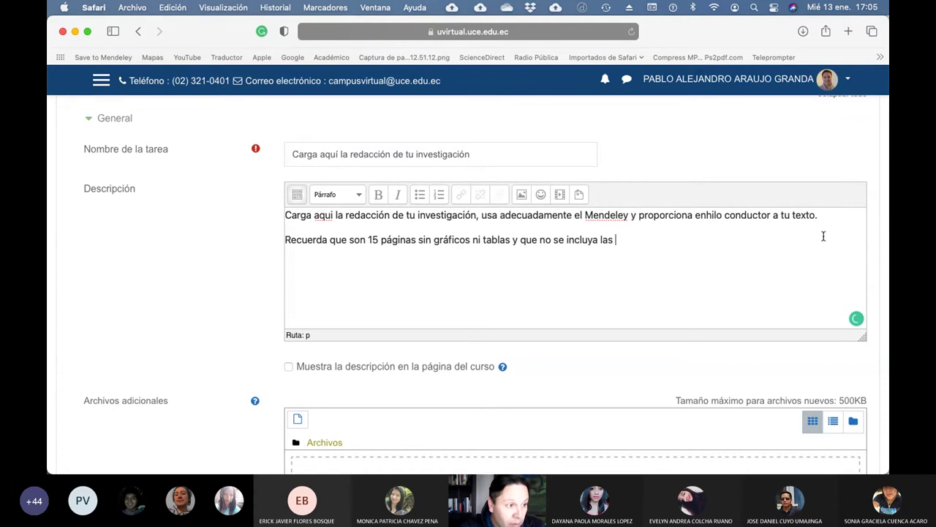
{"action": "key", "text": "BackSpace"}
{"action": "key", "text": "BackSpace"}
{"action": "key", "text": "BackSpace"}
{"action": "key", "text": "BackSpace"}
{"action": "type", "text": "e"}
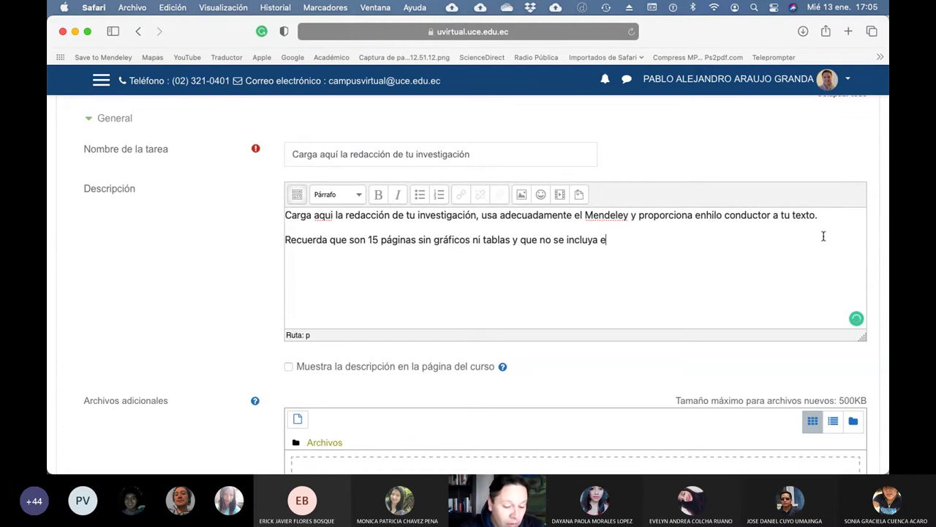
{"action": "type", "text": "n esas 15"}
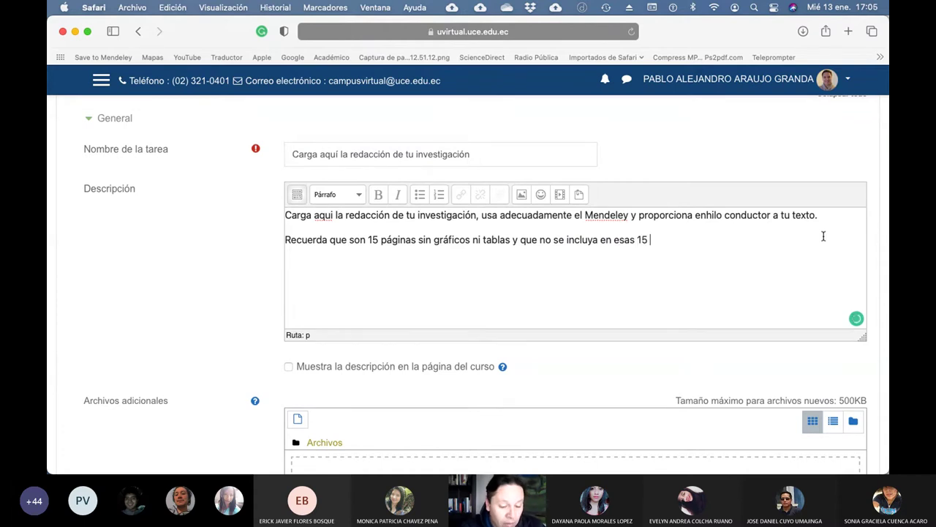
{"action": "type", "text": " páginas l"}
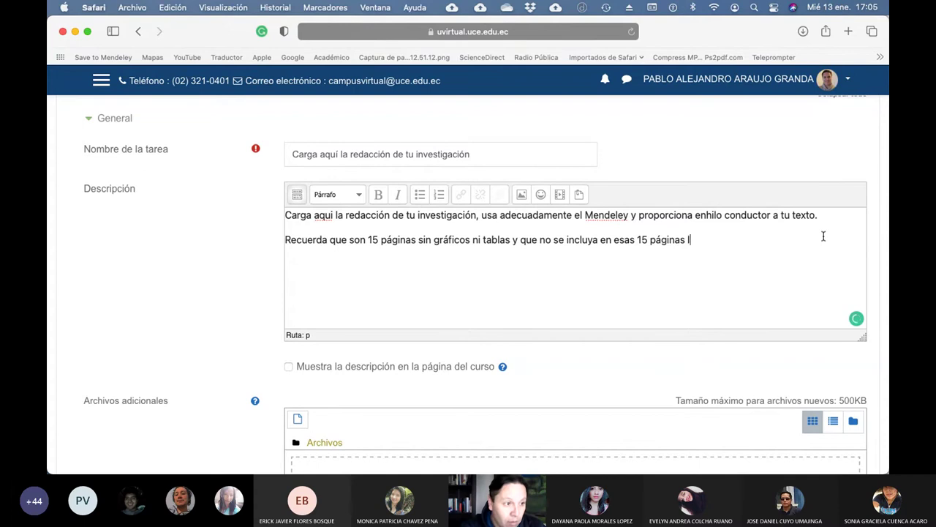
{"action": "type", "text": "as ref"}
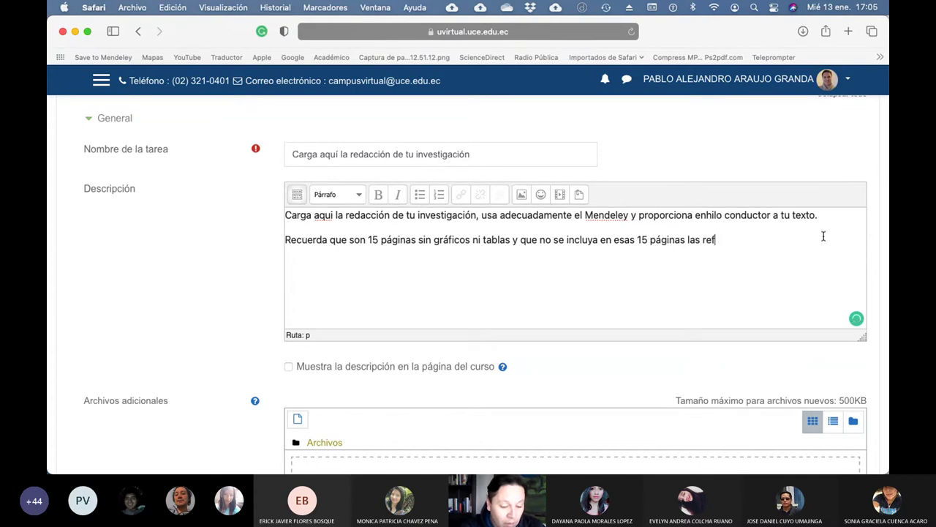
{"action": "type", "text": "erencias."}
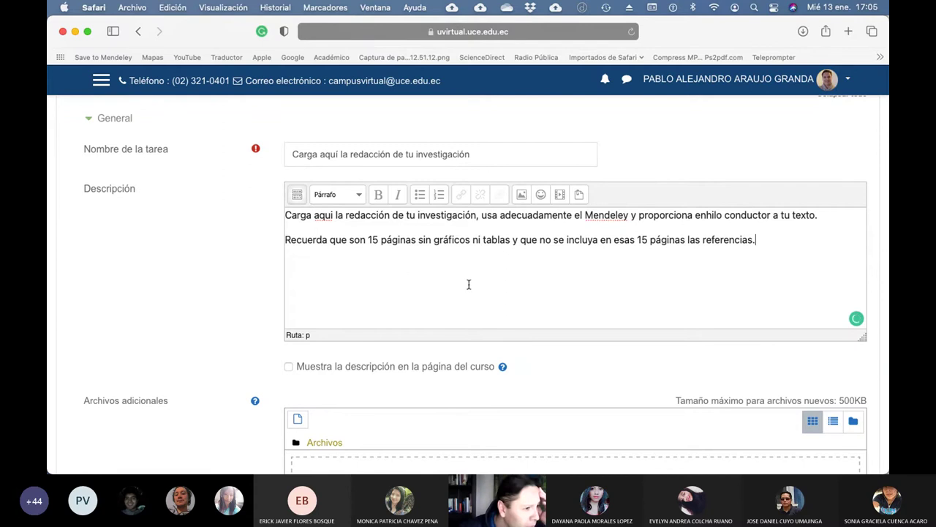
Step: Set the date from which submissions are allowed to 15 febrero 2021 at 00:00
{"action": "scroll", "coordinate": [698, 278], "scroll_direction": "down", "scroll_amount": 3}
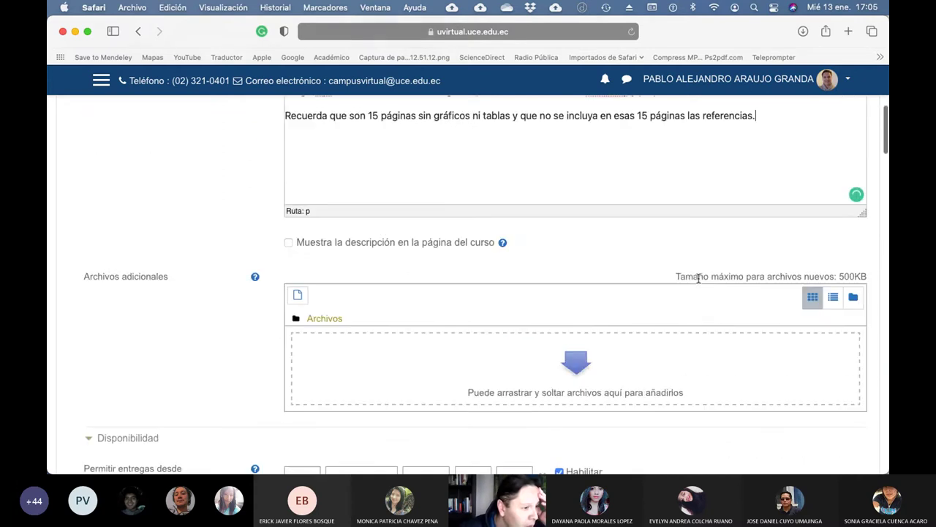
{"action": "scroll", "coordinate": [698, 278], "scroll_direction": "down", "scroll_amount": 5}
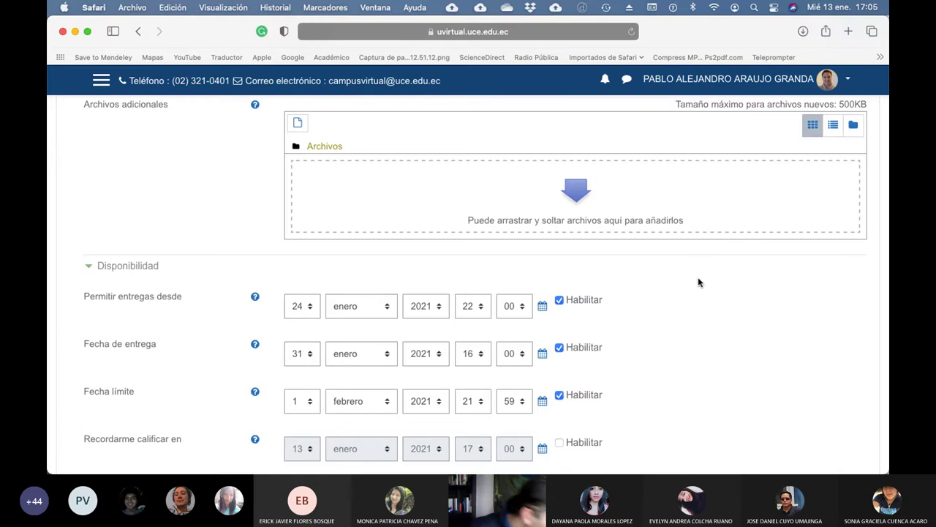
{"action": "left_click", "coordinate": [312, 310]}
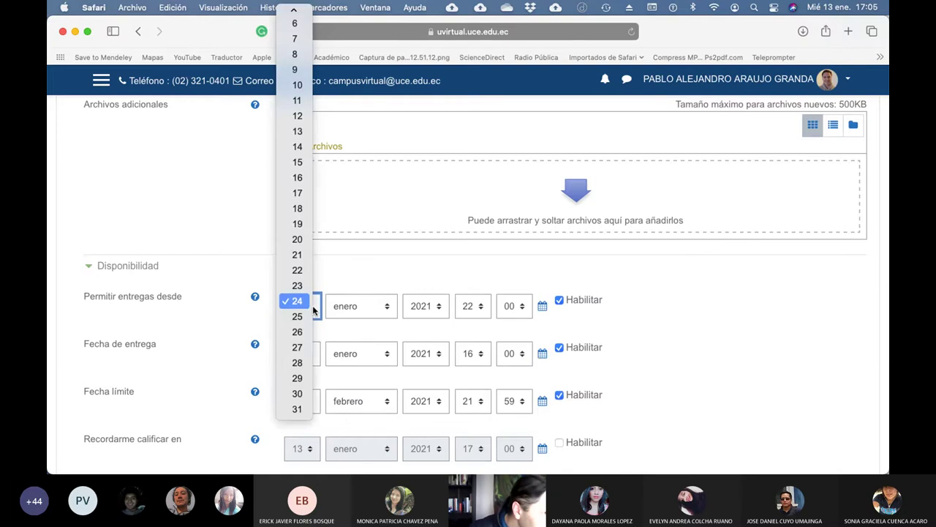
{"action": "left_click", "coordinate": [299, 192]}
{"action": "left_click", "coordinate": [385, 307]}
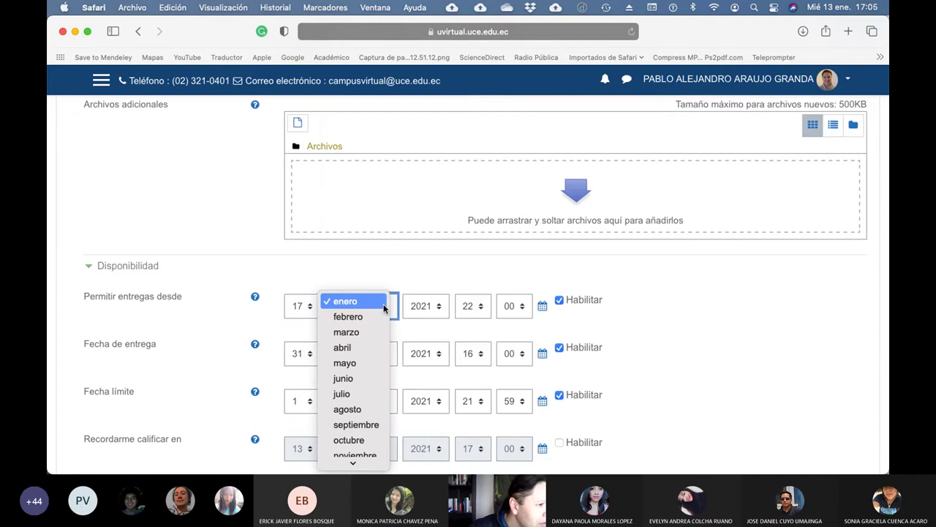
{"action": "left_click", "coordinate": [375, 317]}
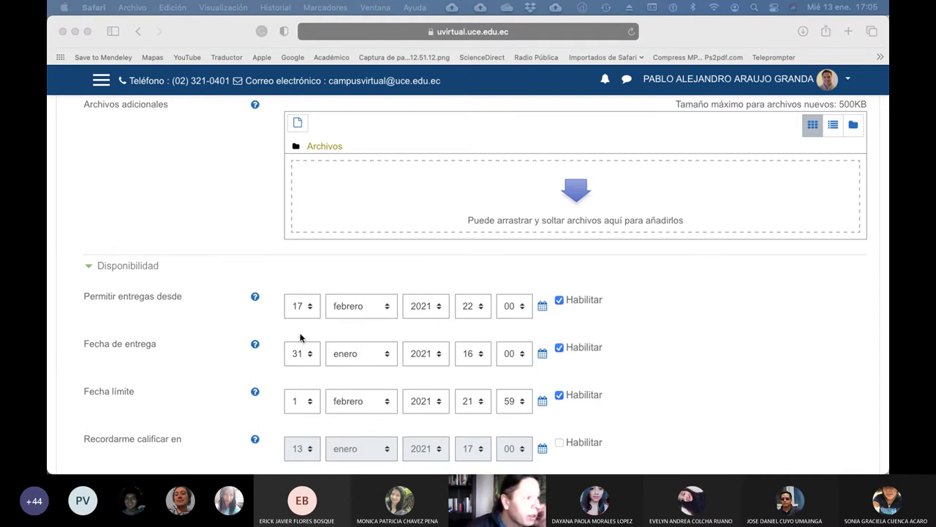
{"action": "left_click", "coordinate": [315, 310]}
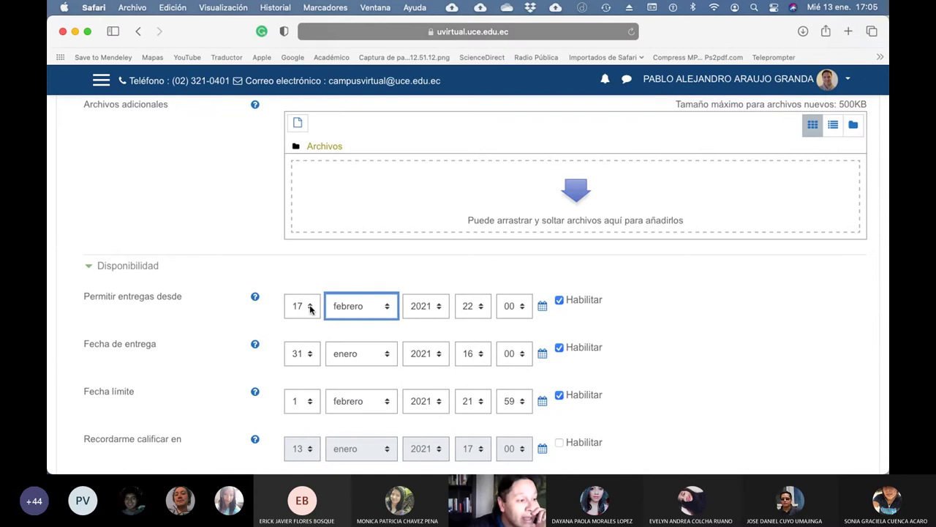
{"action": "left_click", "coordinate": [309, 308]}
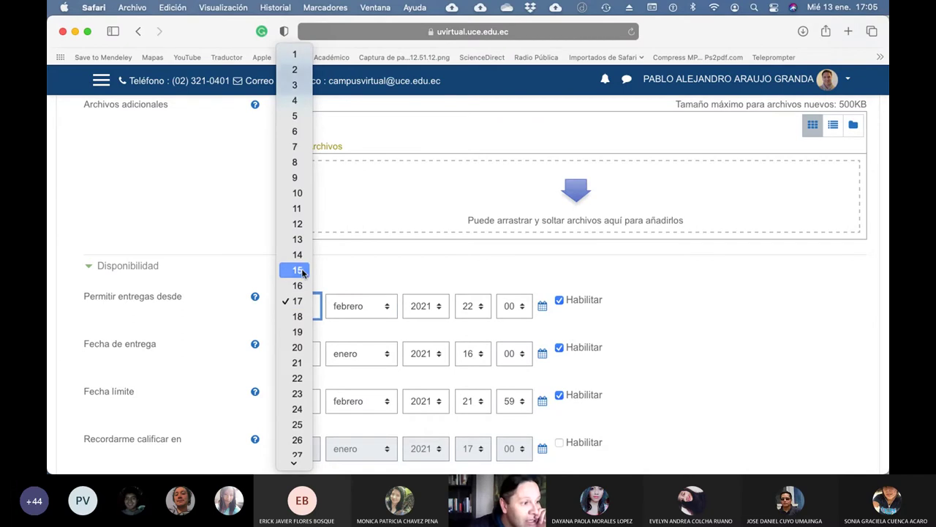
{"action": "left_click", "coordinate": [304, 272]}
{"action": "left_click", "coordinate": [479, 308]}
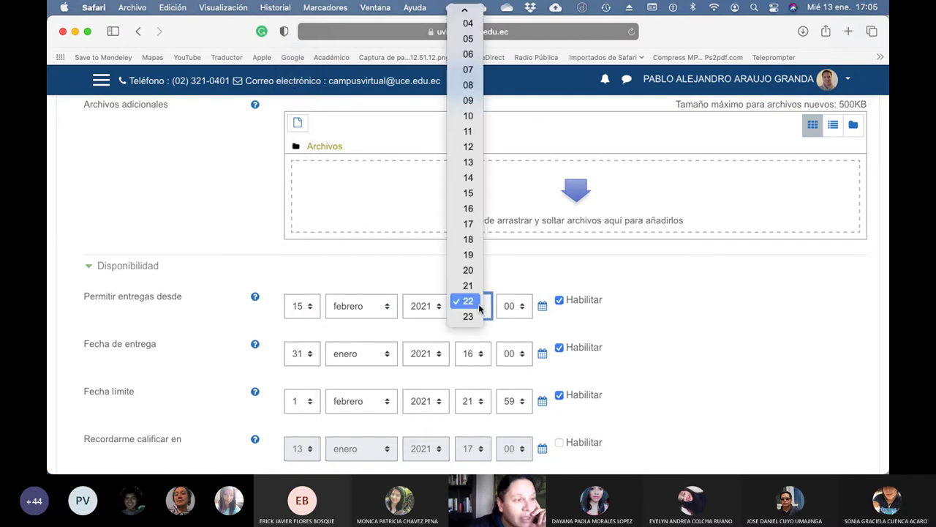
{"action": "scroll", "coordinate": [468, 113], "scroll_direction": "up", "scroll_amount": 2}
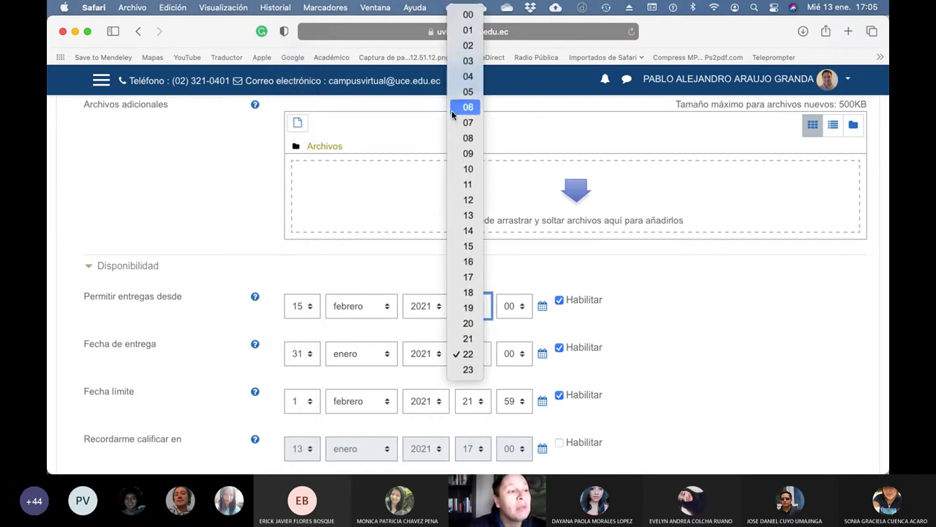
{"action": "left_click", "coordinate": [466, 16]}
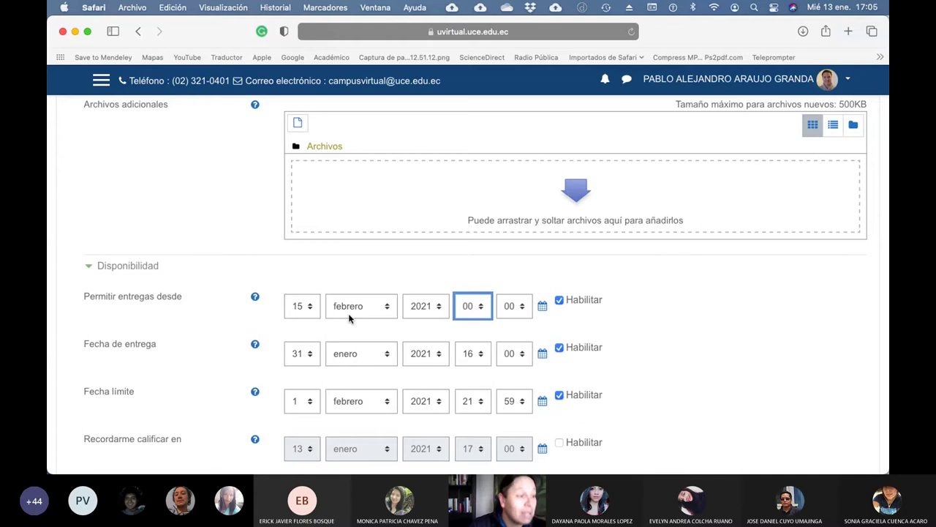
Step: Set the due date to 17 febrero and the day of the cut-off date to 17
{"action": "scroll", "coordinate": [241, 343], "scroll_direction": "down", "scroll_amount": 2}
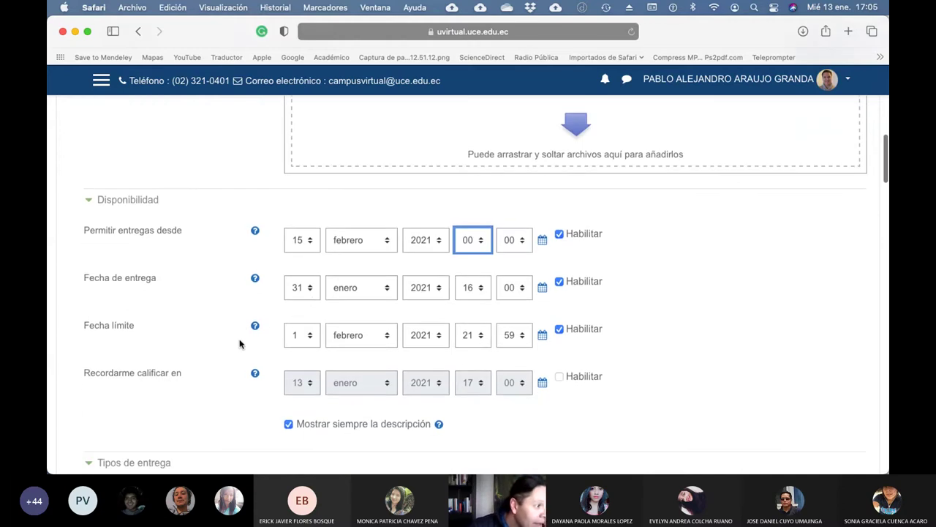
{"action": "left_click", "coordinate": [306, 288]}
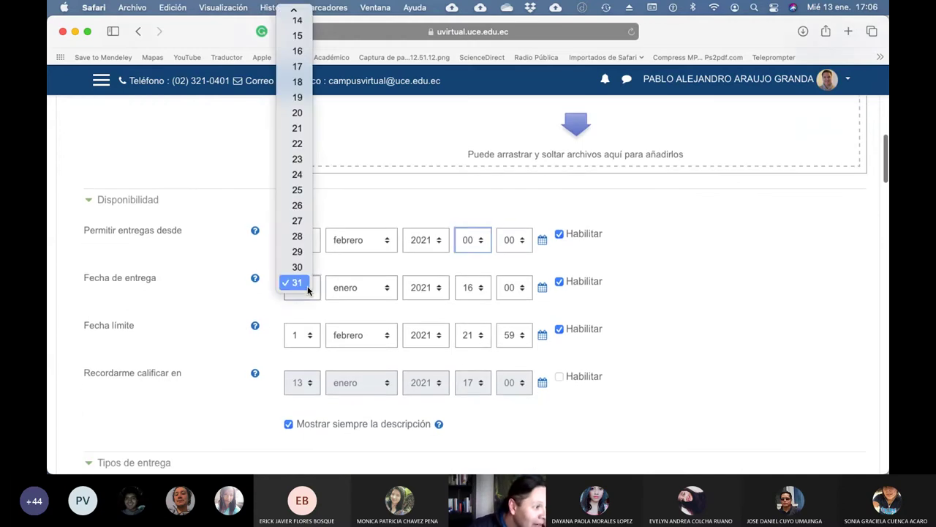
{"action": "left_click", "coordinate": [300, 66]}
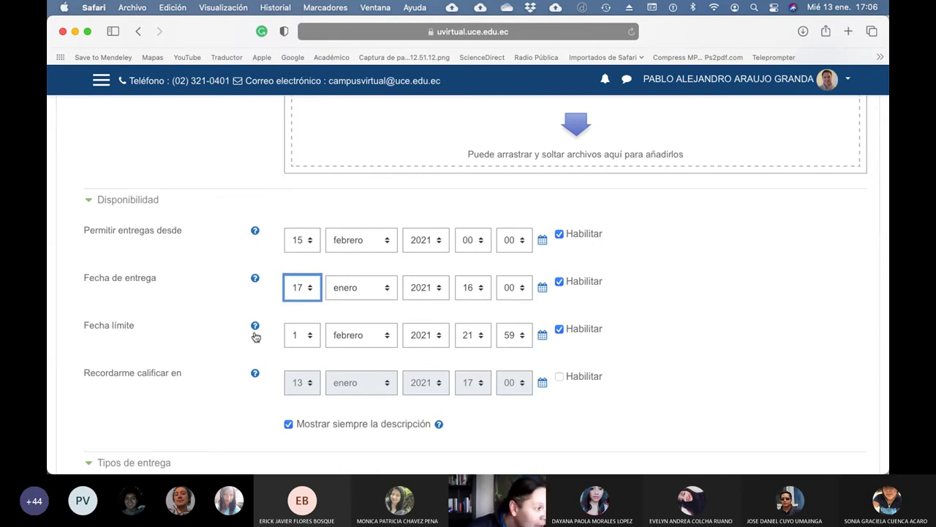
{"action": "left_click", "coordinate": [309, 335]}
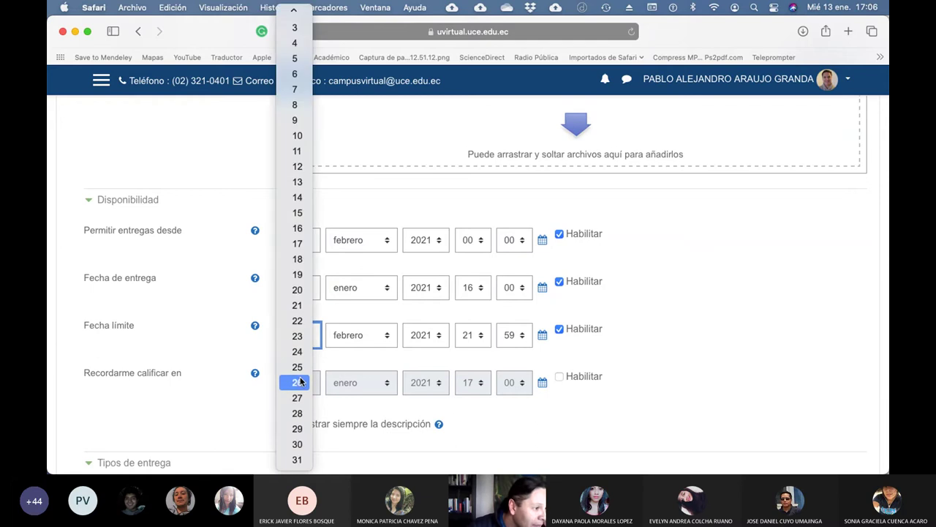
{"action": "left_click", "coordinate": [296, 244]}
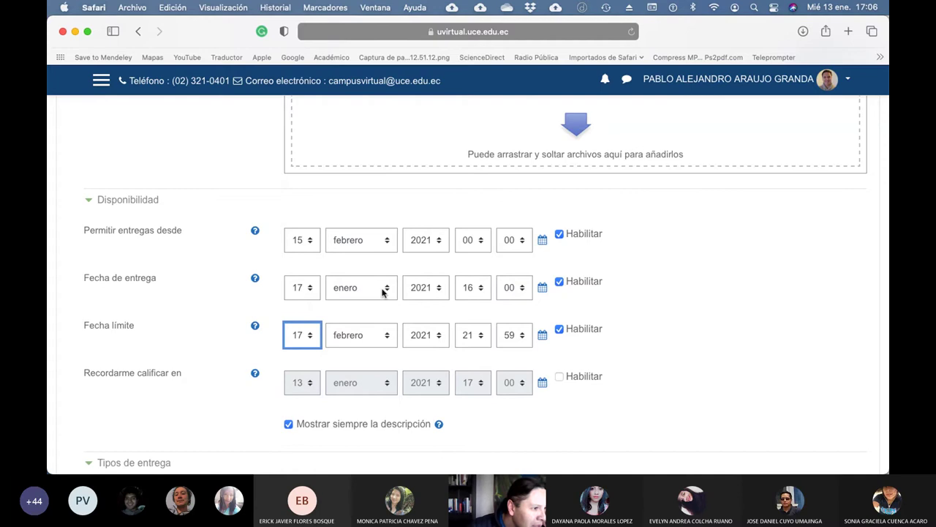
{"action": "left_click", "coordinate": [382, 293]}
{"action": "left_click", "coordinate": [368, 300]}
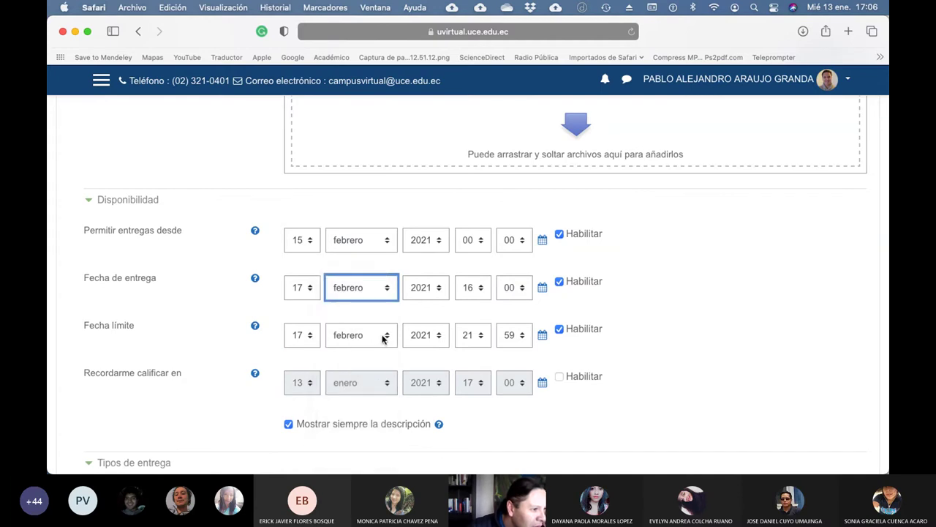
Step: Keep febrero as the cut-off month and set the cut-off hour to 23
{"action": "left_click", "coordinate": [382, 338]}
{"action": "left_click", "coordinate": [676, 341]}
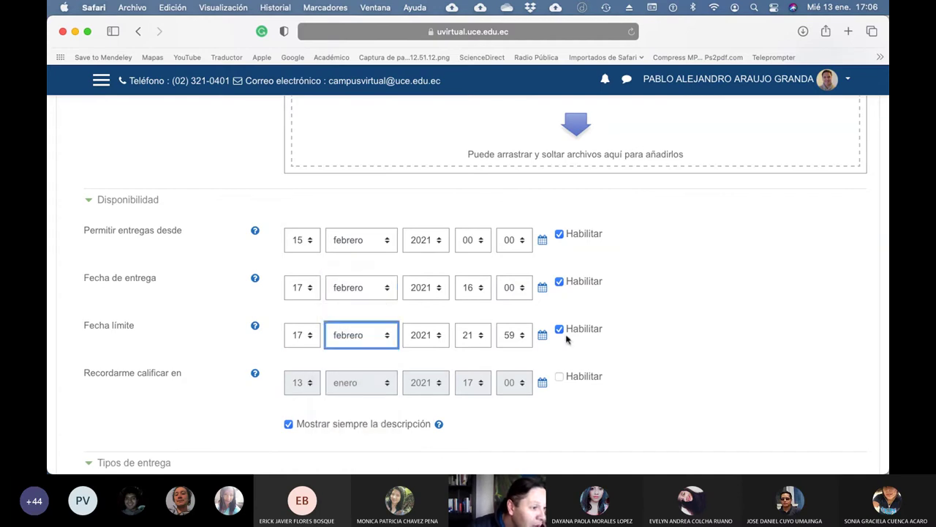
{"action": "left_click", "coordinate": [481, 337]}
{"action": "left_click", "coordinate": [465, 360]}
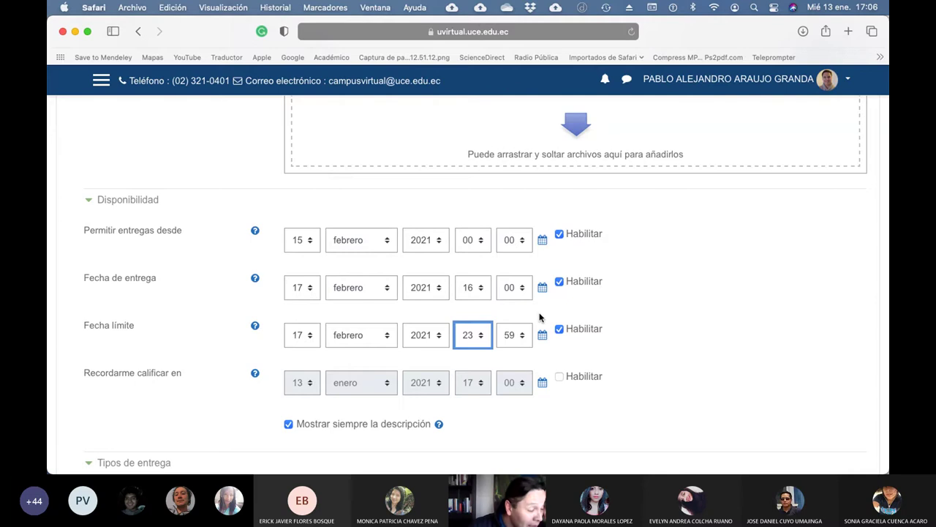
{"action": "left_click", "coordinate": [715, 326]}
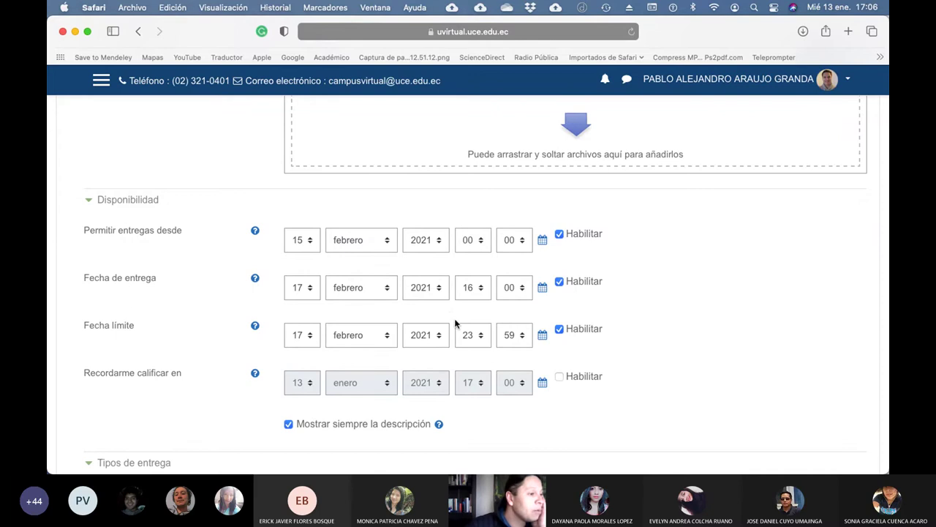
{"action": "scroll", "coordinate": [663, 327], "scroll_direction": "down", "scroll_amount": 1}
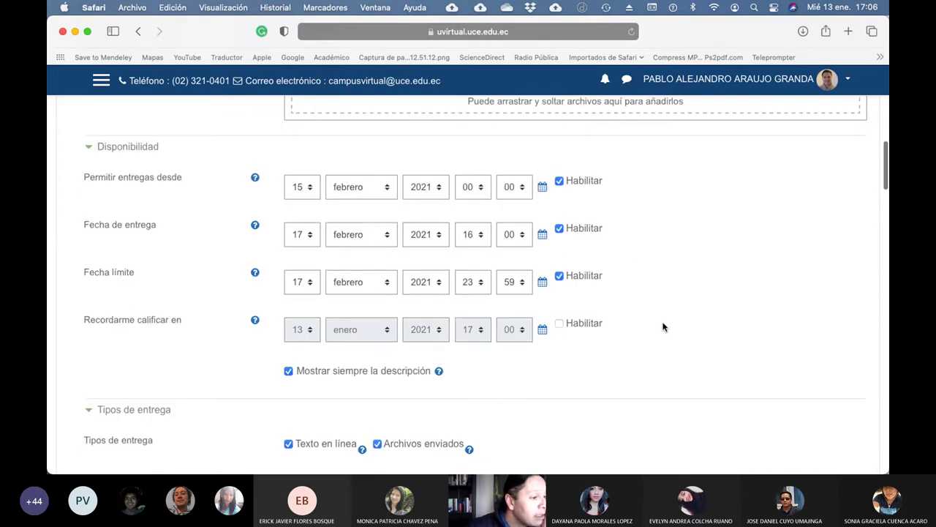
{"action": "scroll", "coordinate": [663, 327], "scroll_direction": "down", "scroll_amount": 1}
{"action": "scroll", "coordinate": [664, 327], "scroll_direction": "up", "scroll_amount": 2}
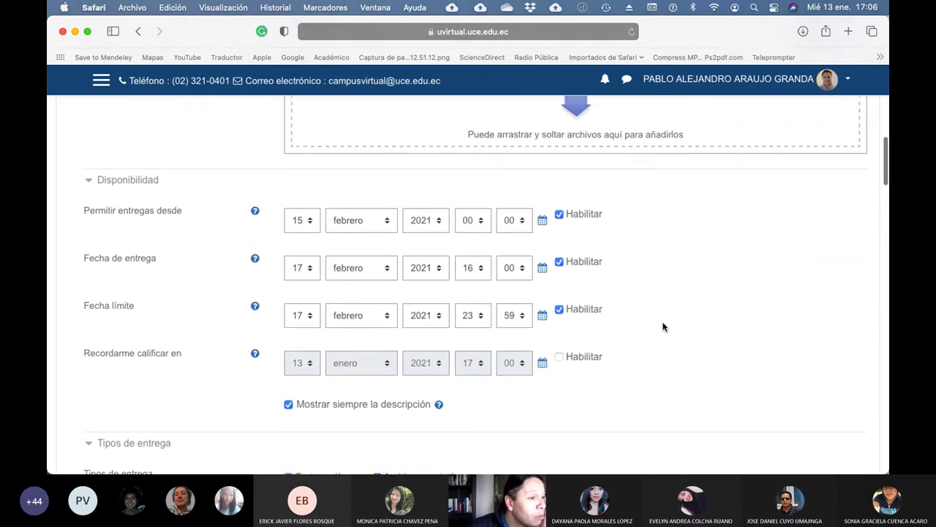
Step: Review the submission and feedback settings, keeping the submit-button requirement at Sí and reading its help text
{"action": "scroll", "coordinate": [664, 327], "scroll_direction": "down", "scroll_amount": 1}
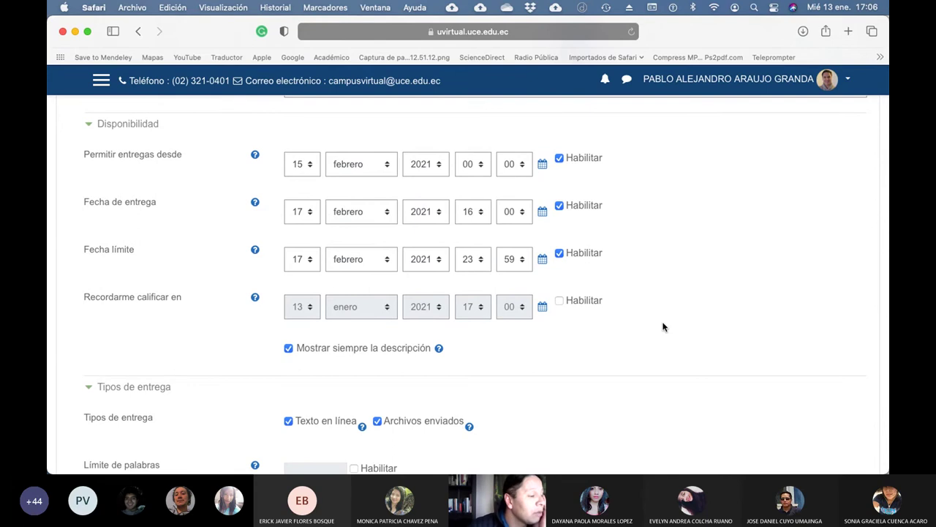
{"action": "scroll", "coordinate": [663, 327], "scroll_direction": "down", "scroll_amount": 5}
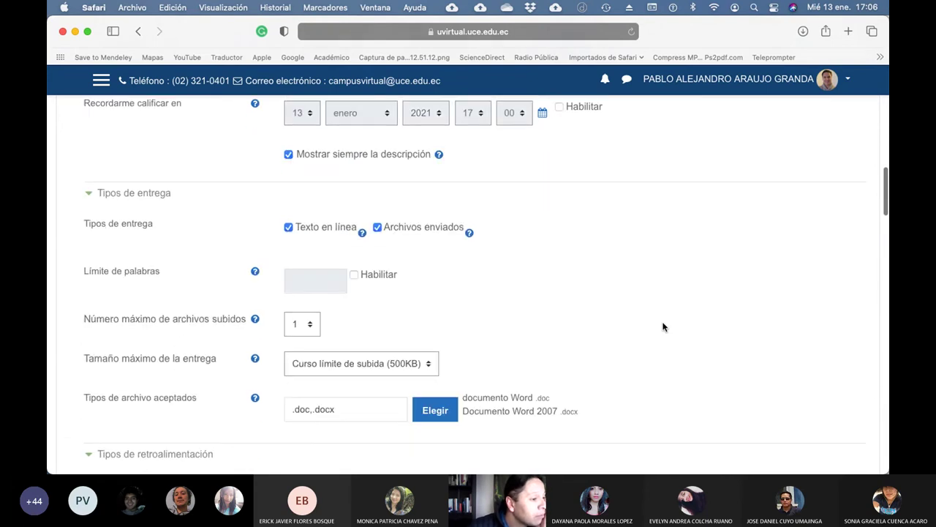
{"action": "scroll", "coordinate": [663, 327], "scroll_direction": "down", "scroll_amount": 2}
{"action": "scroll", "coordinate": [664, 327], "scroll_direction": "down", "scroll_amount": 5}
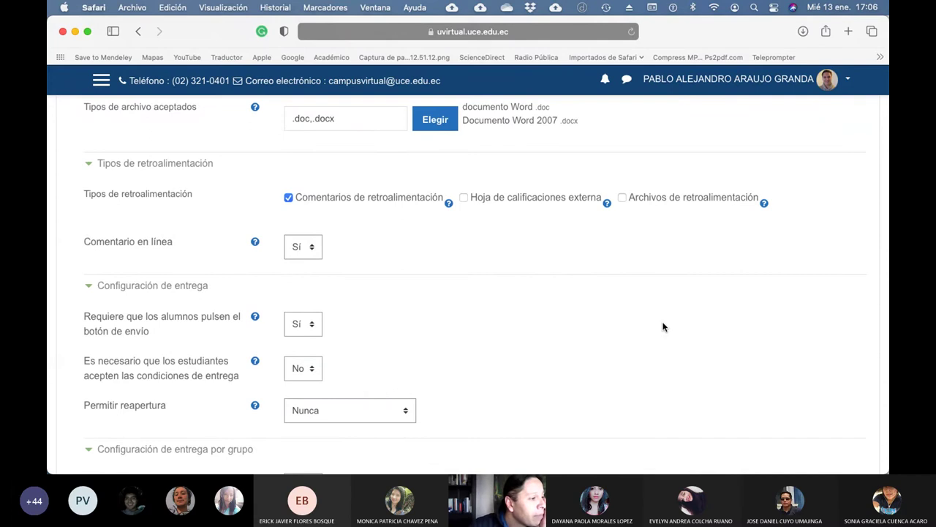
{"action": "scroll", "coordinate": [664, 327], "scroll_direction": "down", "scroll_amount": 2}
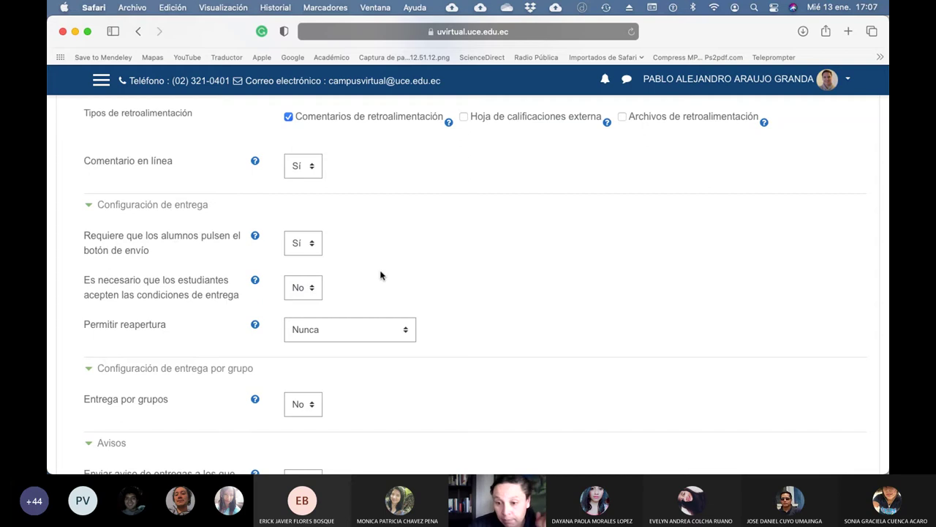
{"action": "left_click", "coordinate": [316, 245]}
{"action": "left_click", "coordinate": [296, 238]}
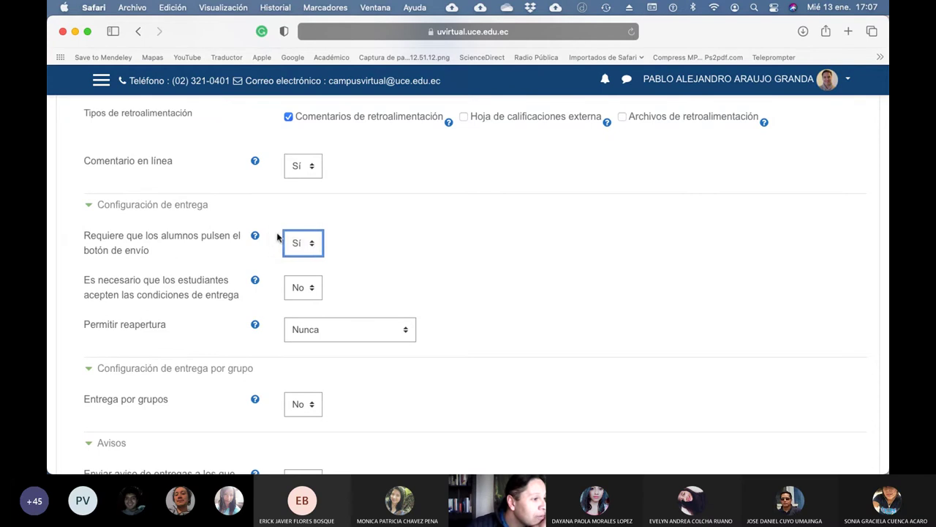
{"action": "left_click", "coordinate": [257, 238]}
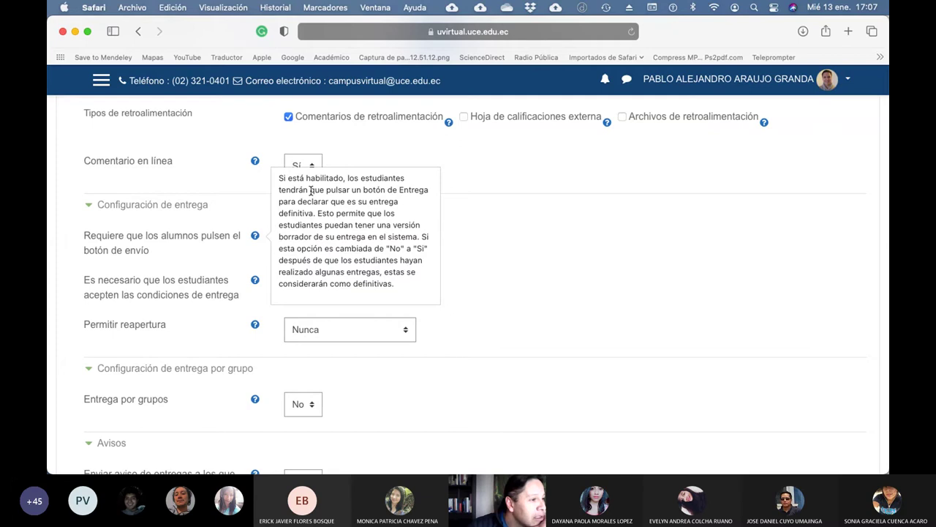
{"action": "left_click", "coordinate": [561, 261]}
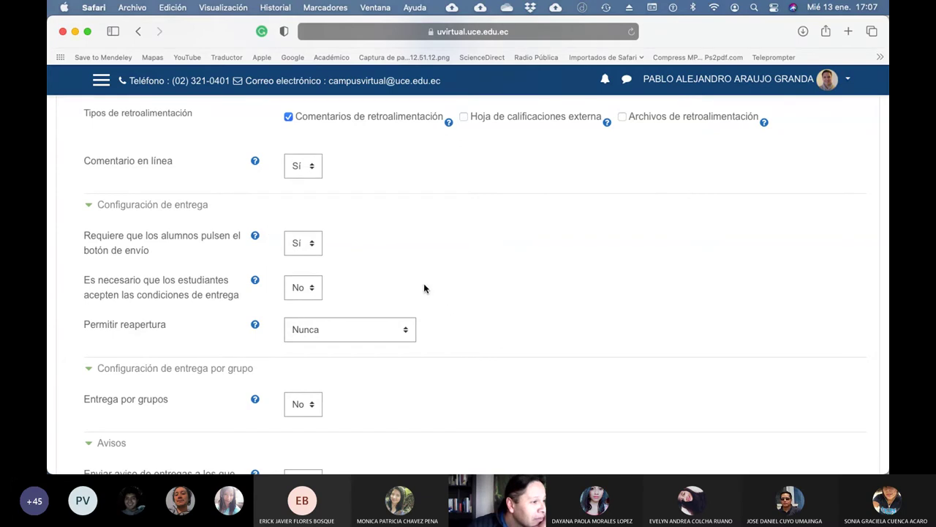
Step: Save the assignment changes with the remaining grading, module and completion settings as they are, and return to the course
{"action": "scroll", "coordinate": [483, 292], "scroll_direction": "down", "scroll_amount": 3}
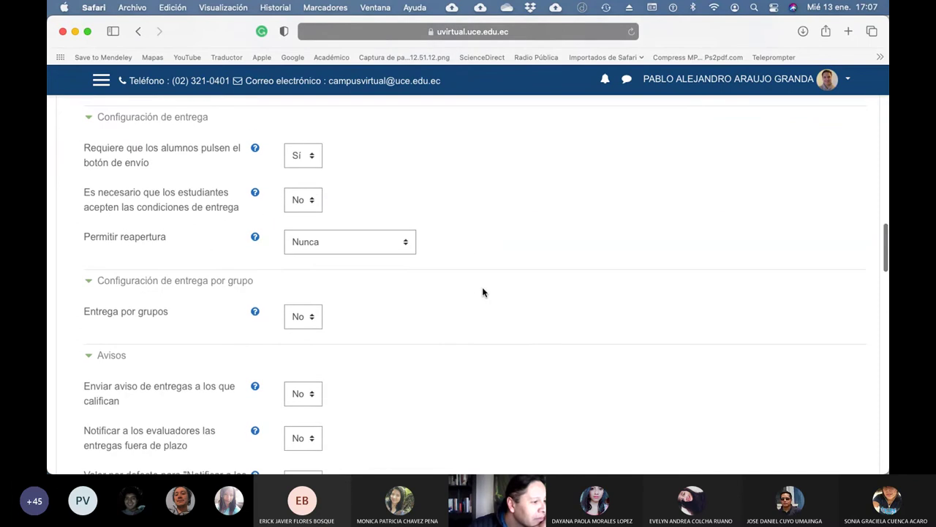
{"action": "scroll", "coordinate": [482, 292], "scroll_direction": "down", "scroll_amount": 2}
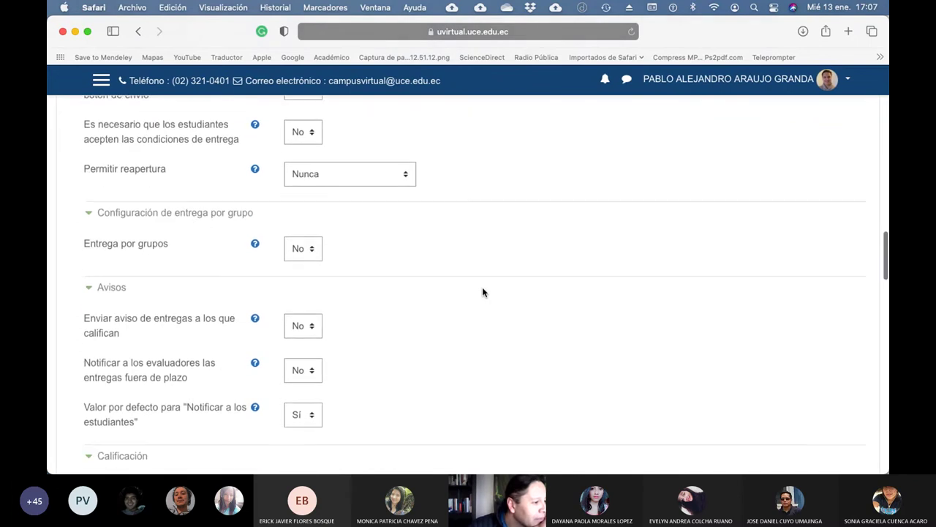
{"action": "scroll", "coordinate": [482, 292], "scroll_direction": "down", "scroll_amount": 10}
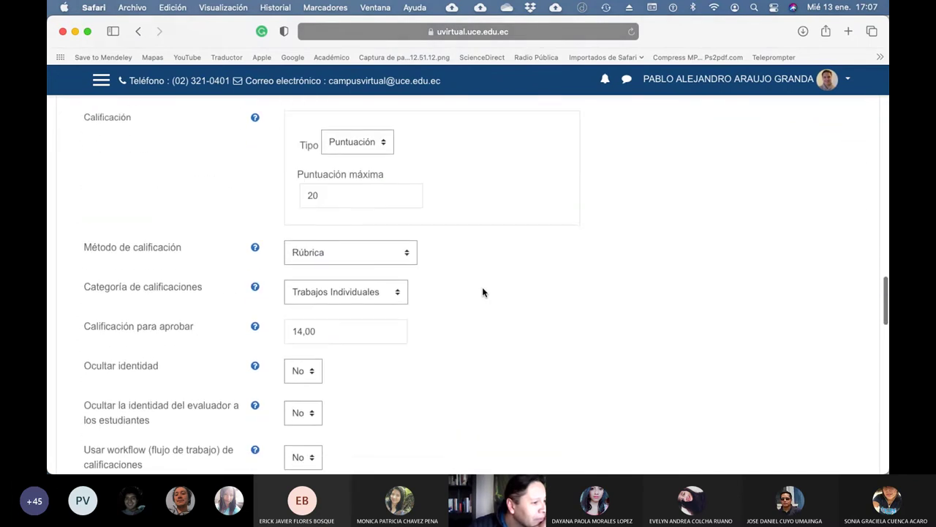
{"action": "scroll", "coordinate": [482, 292], "scroll_direction": "down", "scroll_amount": 10}
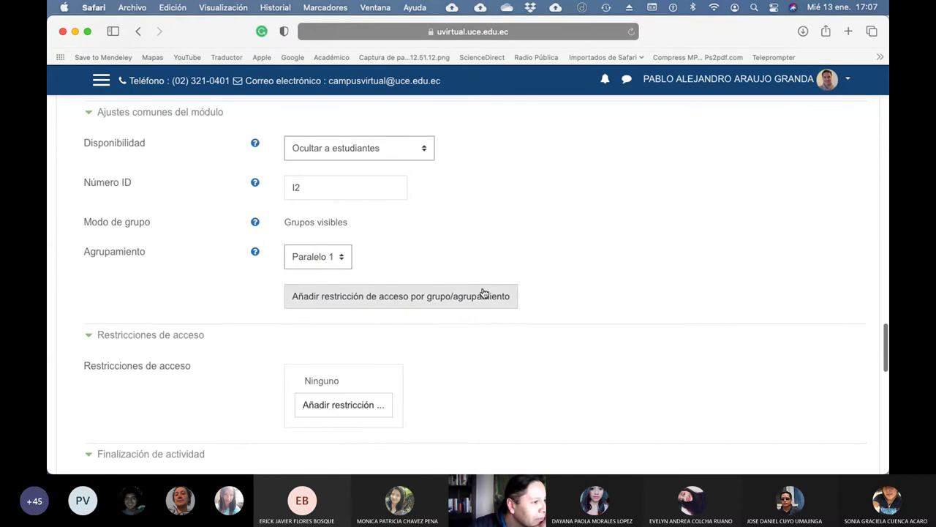
{"action": "scroll", "coordinate": [482, 292], "scroll_direction": "down", "scroll_amount": 18}
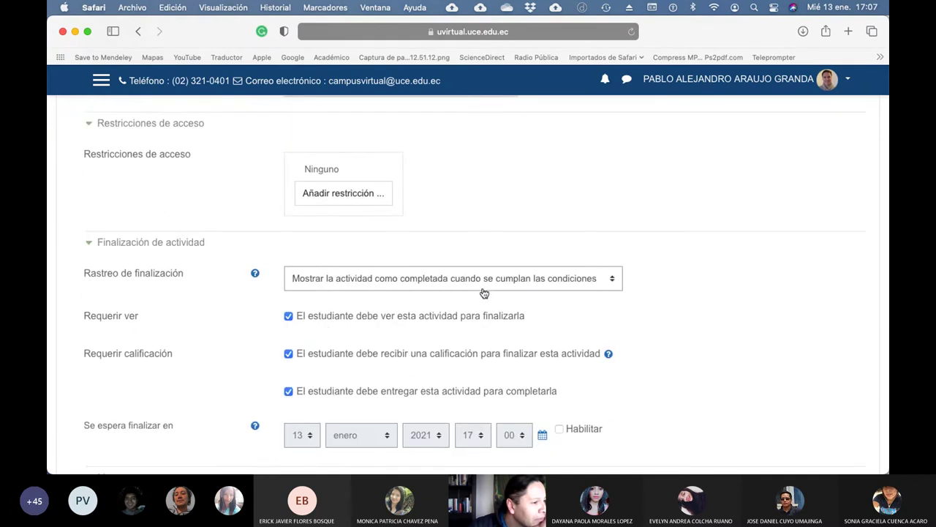
{"action": "scroll", "coordinate": [482, 292], "scroll_direction": "down", "scroll_amount": 4}
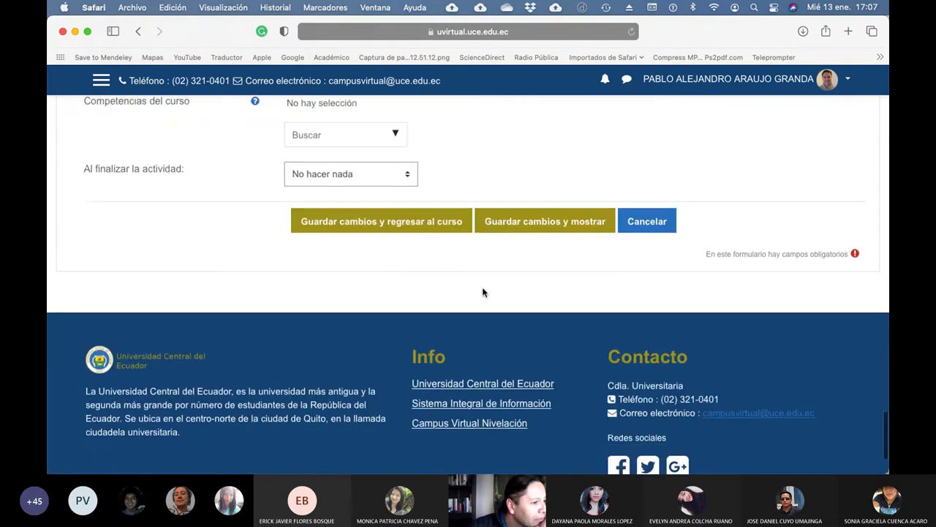
{"action": "left_click", "coordinate": [416, 217]}
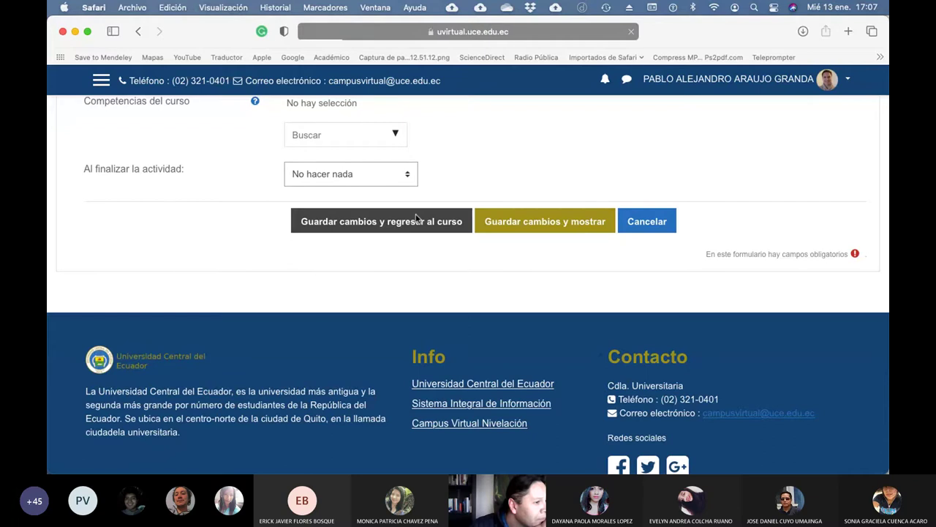
Step: Make the activity "Carga aquí la redacción de tu investigación" visible to students
{"action": "scroll", "coordinate": [537, 218], "scroll_direction": "down", "scroll_amount": 10}
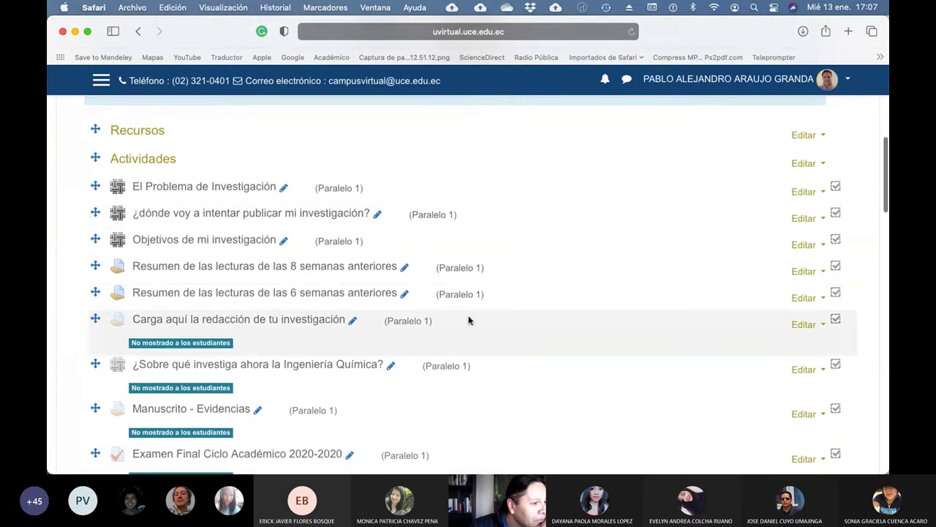
{"action": "left_click", "coordinate": [824, 326]}
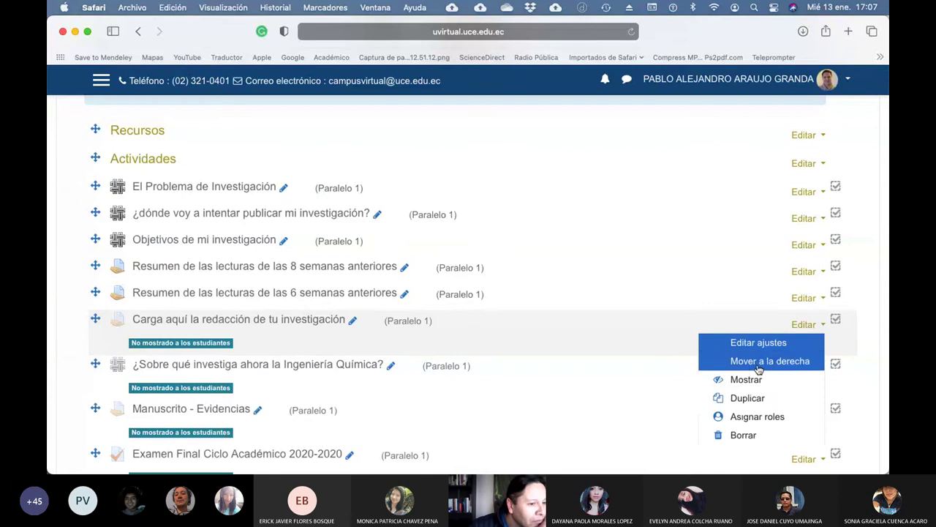
{"action": "left_click", "coordinate": [771, 385]}
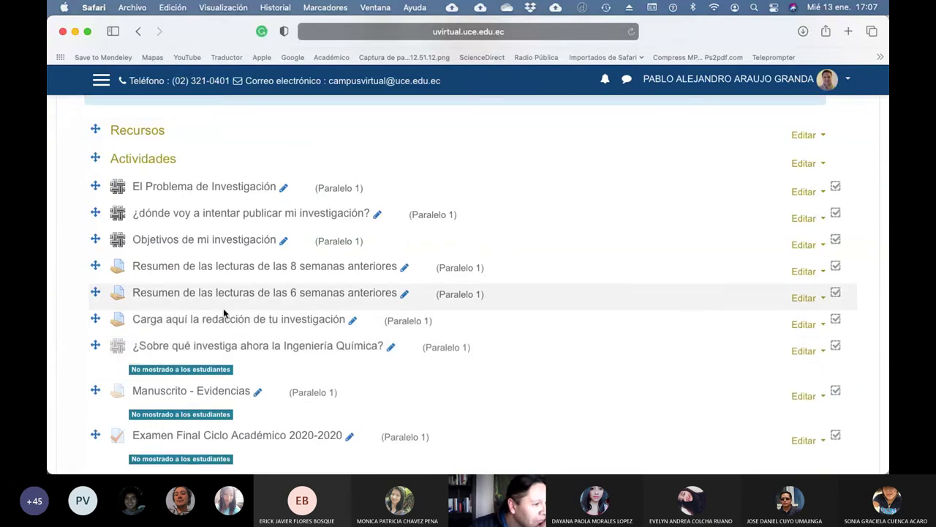
Step: Open "Resumen de las lecturas de las 6 semanas anteriores" and examine its description and grading summary
{"action": "left_click", "coordinate": [219, 299]}
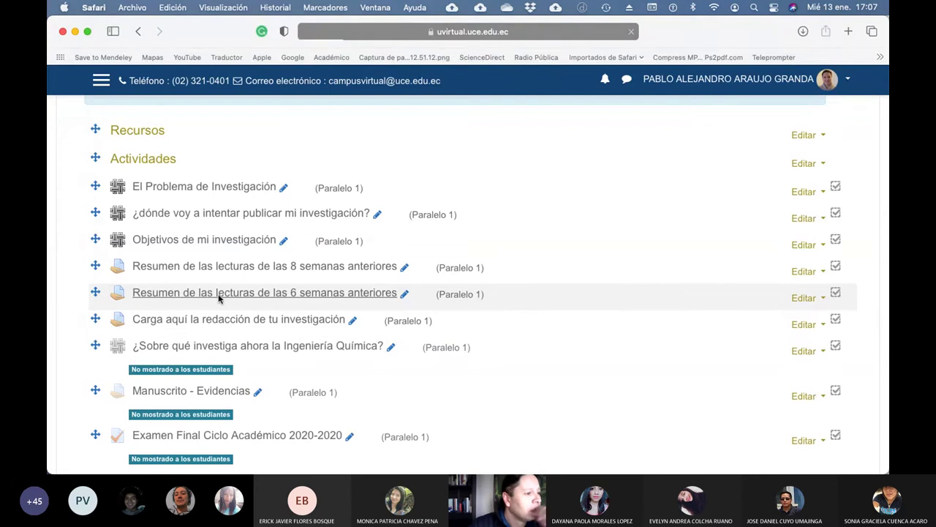
{"action": "scroll", "coordinate": [379, 305], "scroll_direction": "down", "scroll_amount": 3}
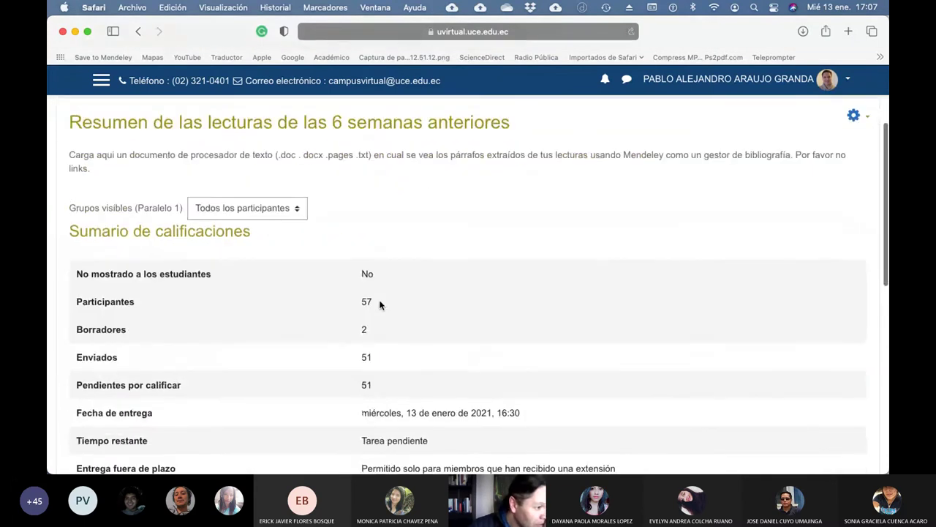
{"action": "scroll", "coordinate": [512, 299], "scroll_direction": "down", "scroll_amount": 3}
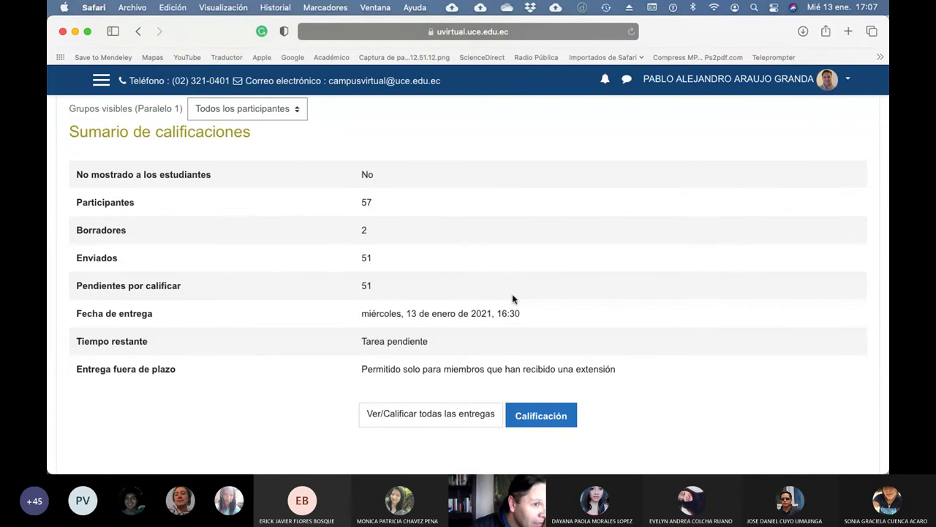
{"action": "scroll", "coordinate": [513, 299], "scroll_direction": "up", "scroll_amount": 1}
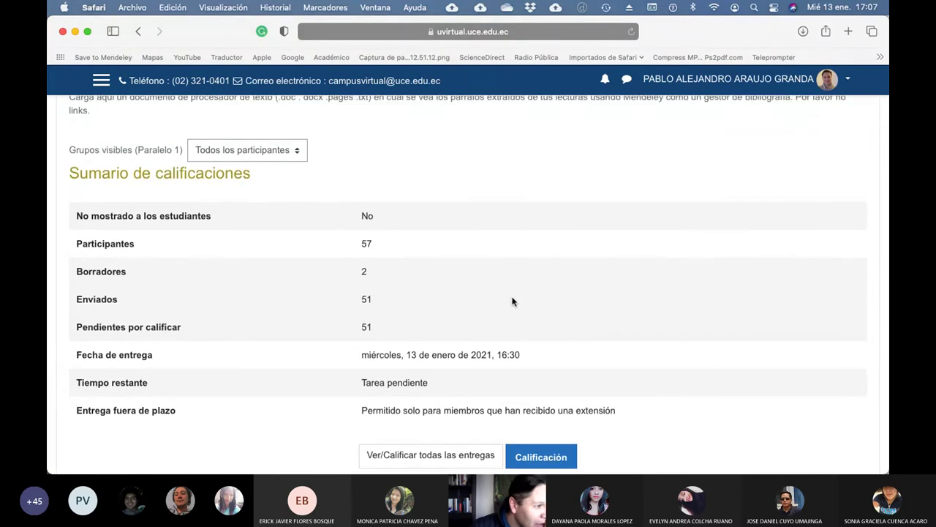
{"action": "scroll", "coordinate": [512, 300], "scroll_direction": "down", "scroll_amount": 3}
{"action": "scroll", "coordinate": [512, 300], "scroll_direction": "up", "scroll_amount": 3}
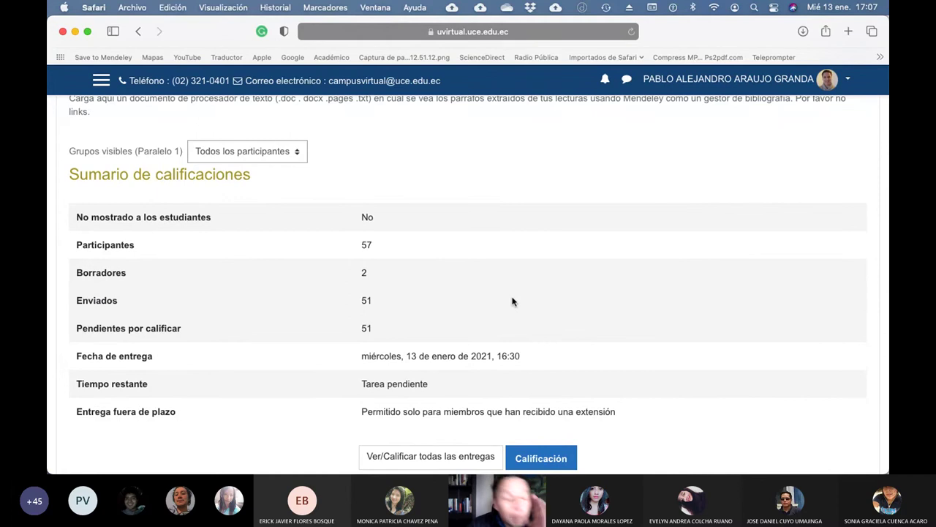
{"action": "scroll", "coordinate": [339, 293], "scroll_direction": "up", "scroll_amount": 4}
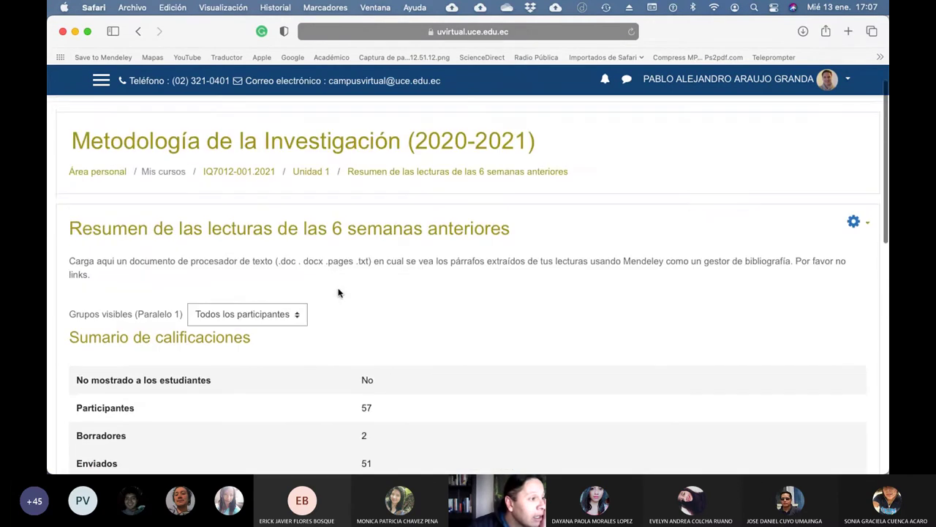
{"action": "scroll", "coordinate": [338, 293], "scroll_direction": "up", "scroll_amount": 1}
Step: Return to the course and move the 6-week reading summary activity above the 8-week one
{"action": "left_click", "coordinate": [139, 33]}
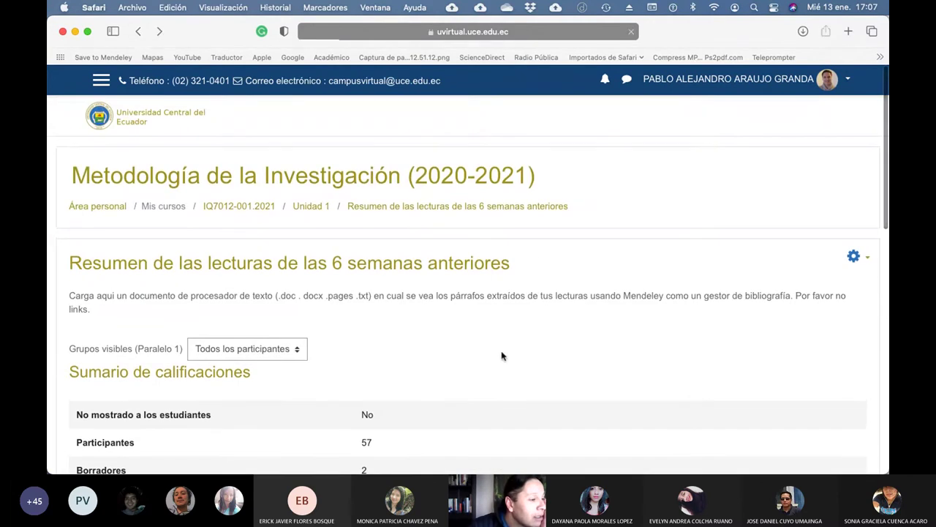
{"action": "scroll", "coordinate": [502, 356], "scroll_direction": "down", "scroll_amount": 5}
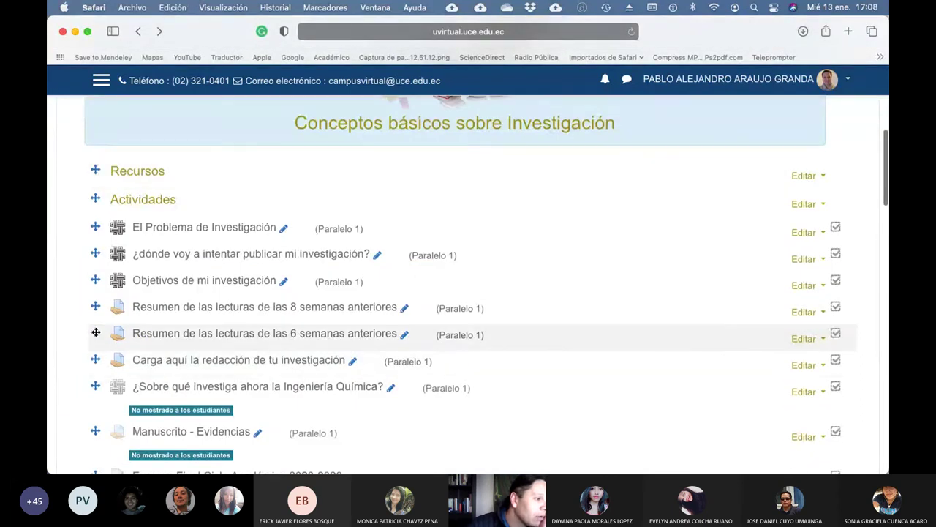
{"action": "left_click_drag", "start_coordinate": [95, 333], "coordinate": [95, 306]}
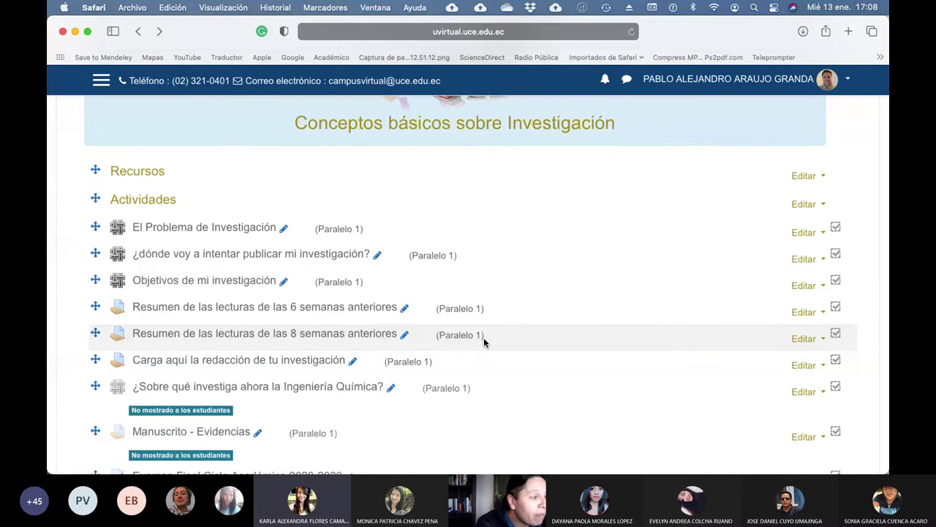
Step: Open the "Objetivos de mi investigación" wiki and look through its list of Paralelo 1 users without choosing one
{"action": "left_click", "coordinate": [237, 281]}
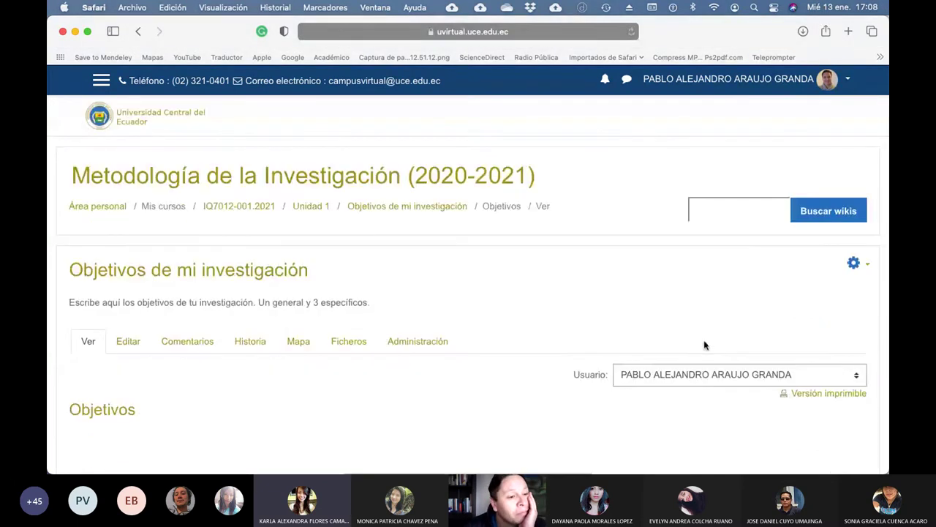
{"action": "left_click", "coordinate": [735, 374]}
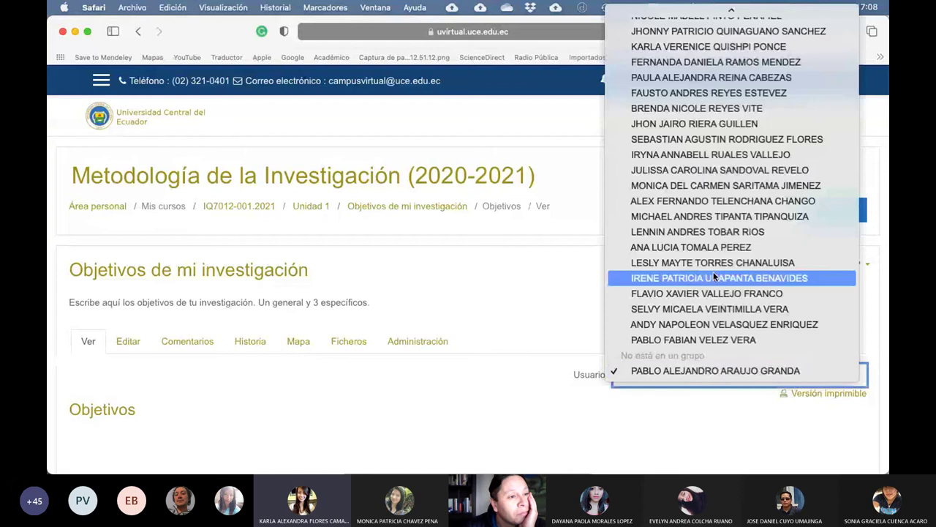
{"action": "scroll", "coordinate": [714, 272], "scroll_direction": "up", "scroll_amount": 3}
{"action": "scroll", "coordinate": [713, 271], "scroll_direction": "up", "scroll_amount": 5}
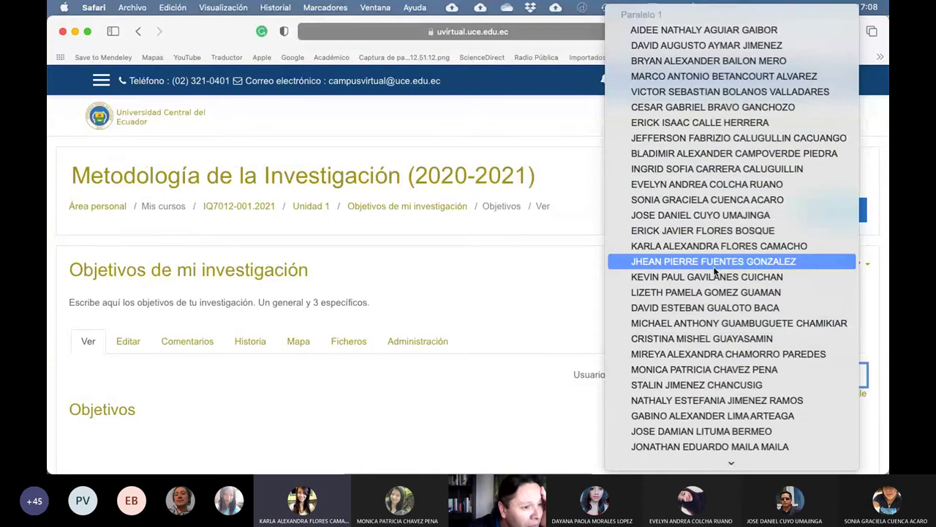
{"action": "scroll", "coordinate": [714, 271], "scroll_direction": "down", "scroll_amount": 5}
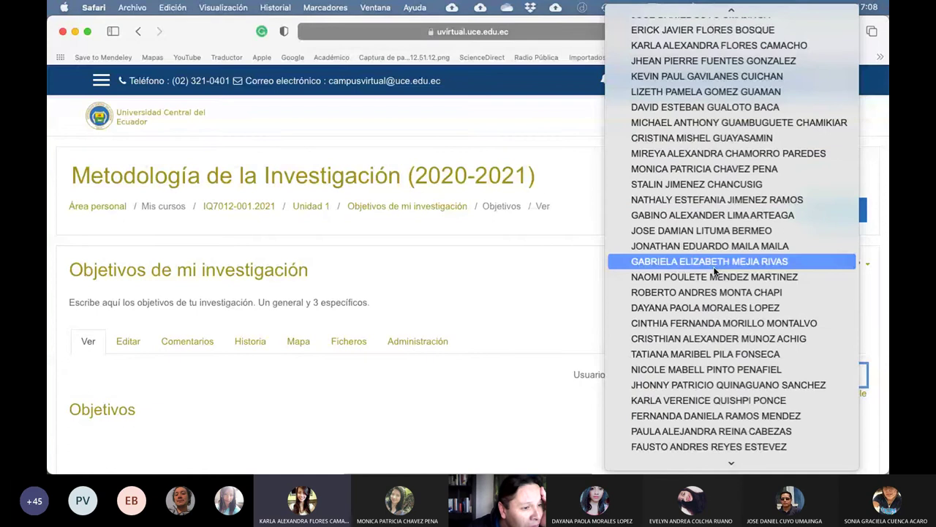
{"action": "left_click", "coordinate": [562, 293]}
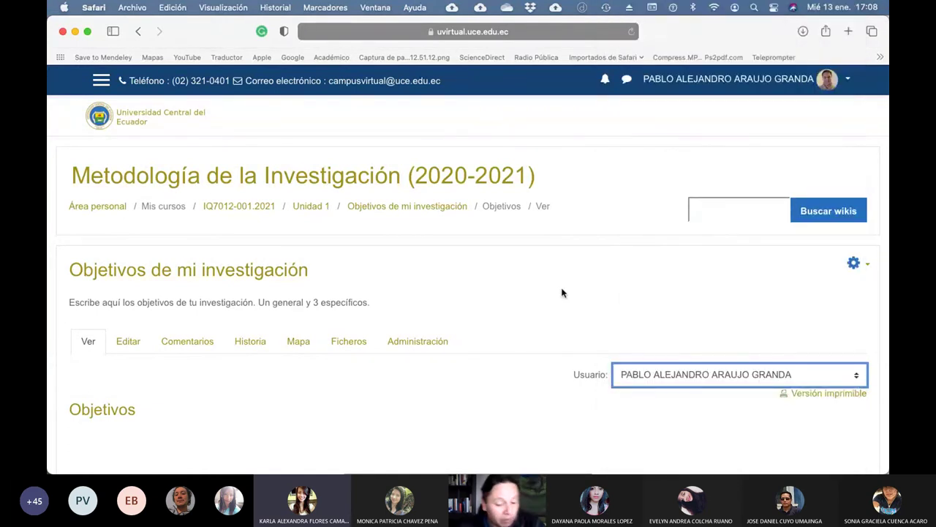
Step: Switch to Finder and show the UCE folder in an enlarged window
{"action": "key", "text": "super+Tab"}
{"action": "key", "text": "super+Tab"}
{"action": "key", "text": "super+Tab"}
{"action": "key", "text": "super+Tab"}
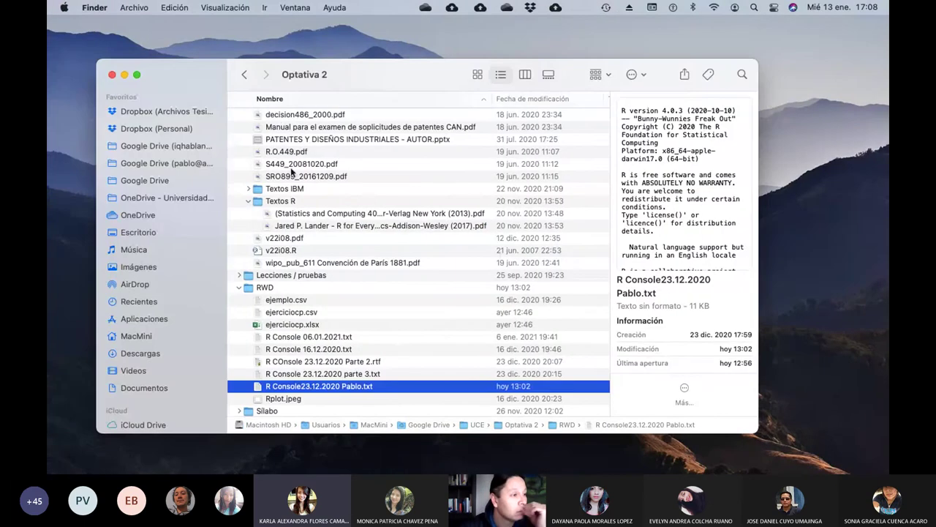
{"action": "scroll", "coordinate": [278, 129], "scroll_direction": "right", "scroll_amount": 2}
{"action": "scroll", "coordinate": [278, 129], "scroll_direction": "right", "scroll_amount": 1}
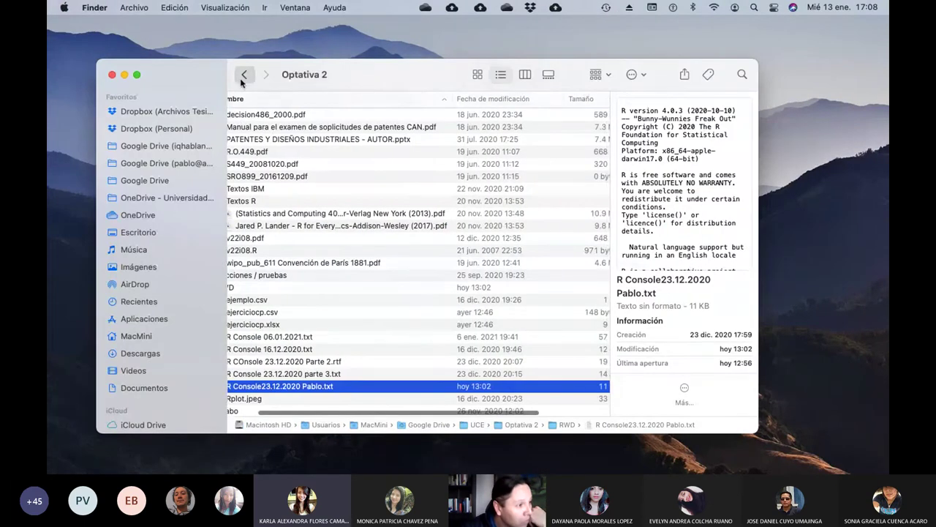
{"action": "key", "text": "super+Up"}
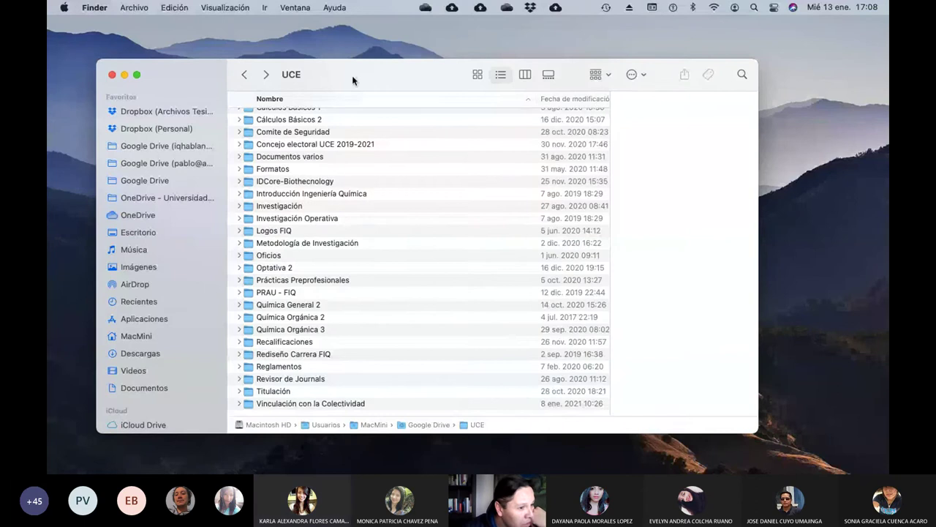
{"action": "left_click_drag", "start_coordinate": [351, 80], "coordinate": [309, 46]}
{"action": "left_click_drag", "start_coordinate": [729, 401], "coordinate": [888, 456]}
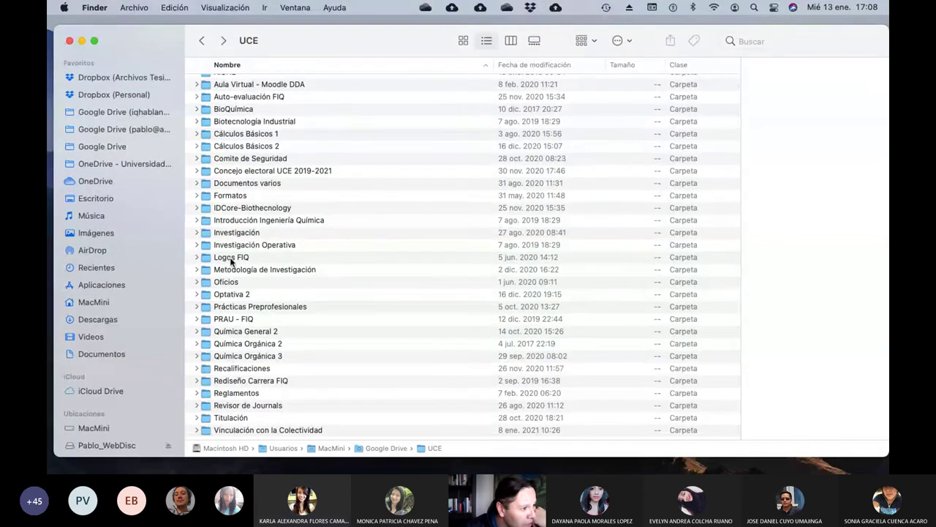
Step: Open the "Metodología de Investigación" folder inside the UCE folder
{"action": "scroll", "coordinate": [232, 261], "scroll_direction": "down", "scroll_amount": 1}
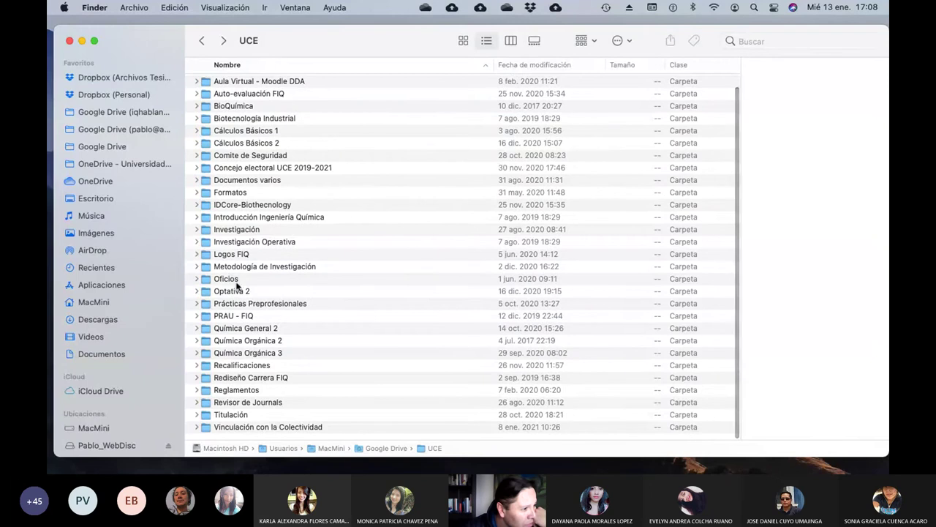
{"action": "left_click", "coordinate": [236, 266]}
{"action": "double_click", "coordinate": [242, 266]}
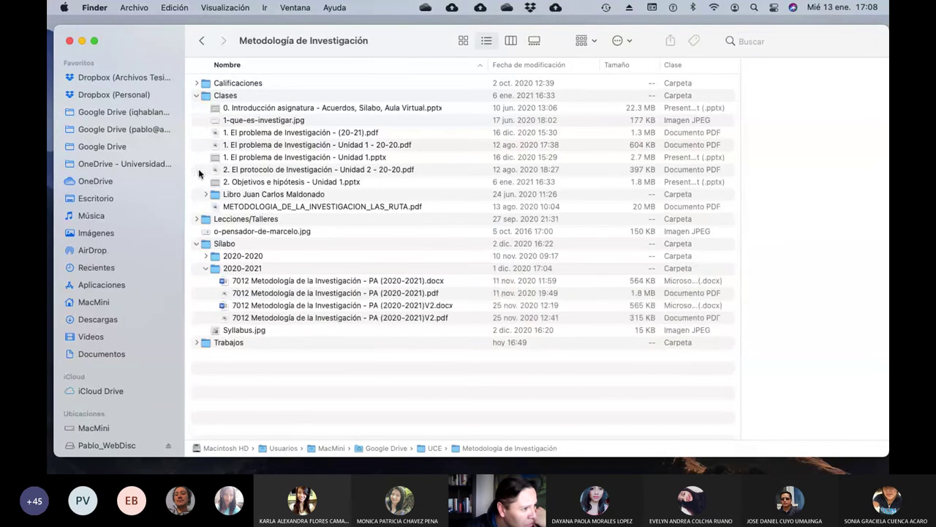
Step: Open the presentation "2. Objetivos e hipótesis - Unidad 1.pptx" in PowerPoint and display slide 11, "Objetivos del Estudio"
{"action": "left_click", "coordinate": [297, 182]}
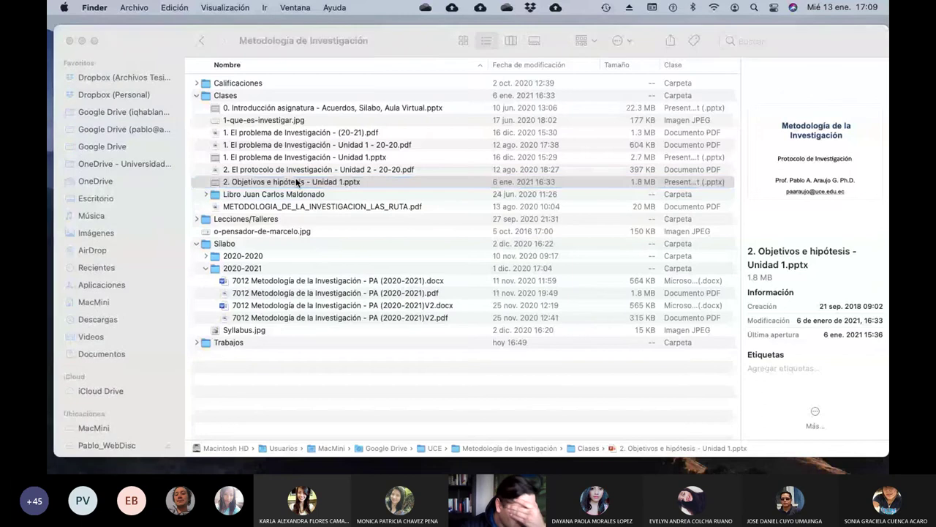
{"action": "double_click", "coordinate": [296, 181]}
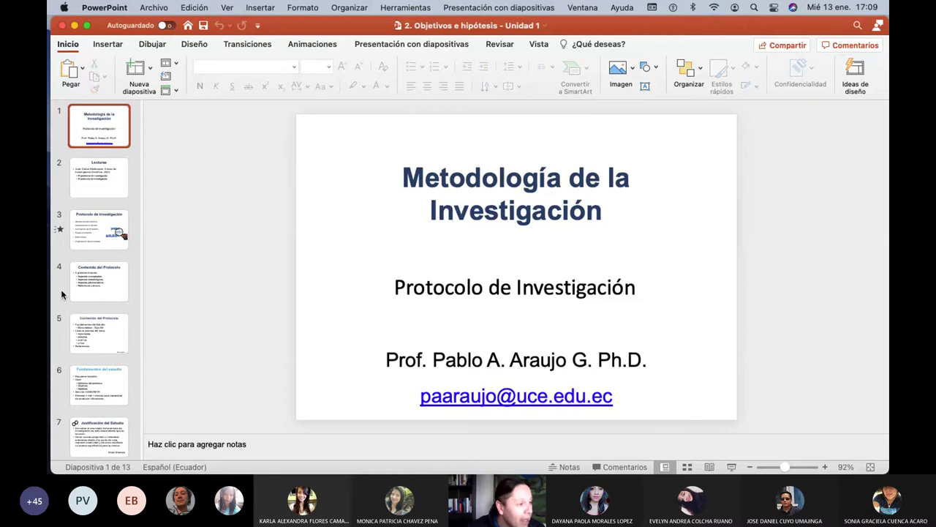
{"action": "scroll", "coordinate": [108, 285], "scroll_direction": "down", "scroll_amount": 5}
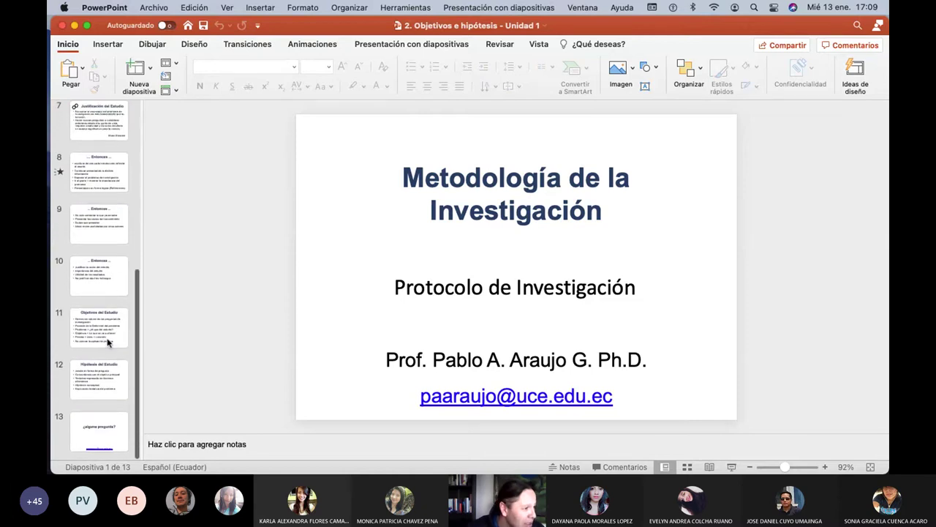
{"action": "left_click", "coordinate": [107, 336]}
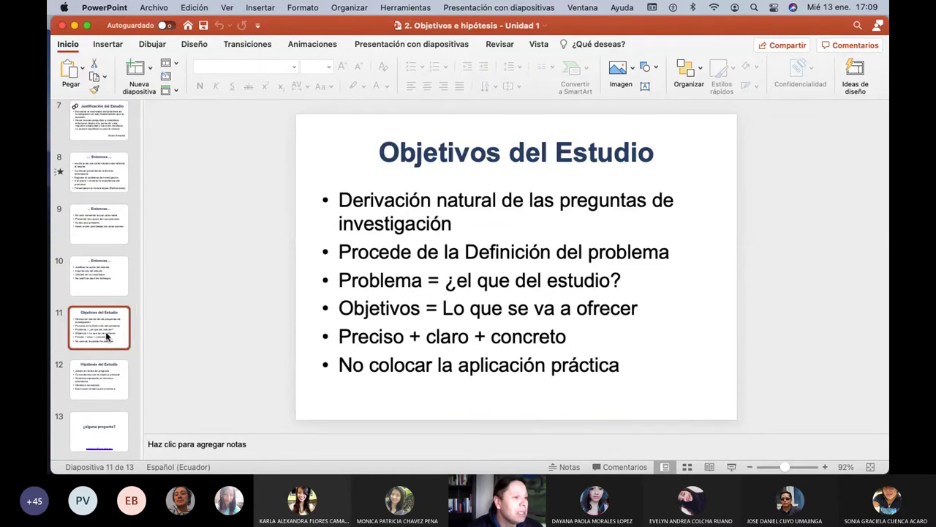